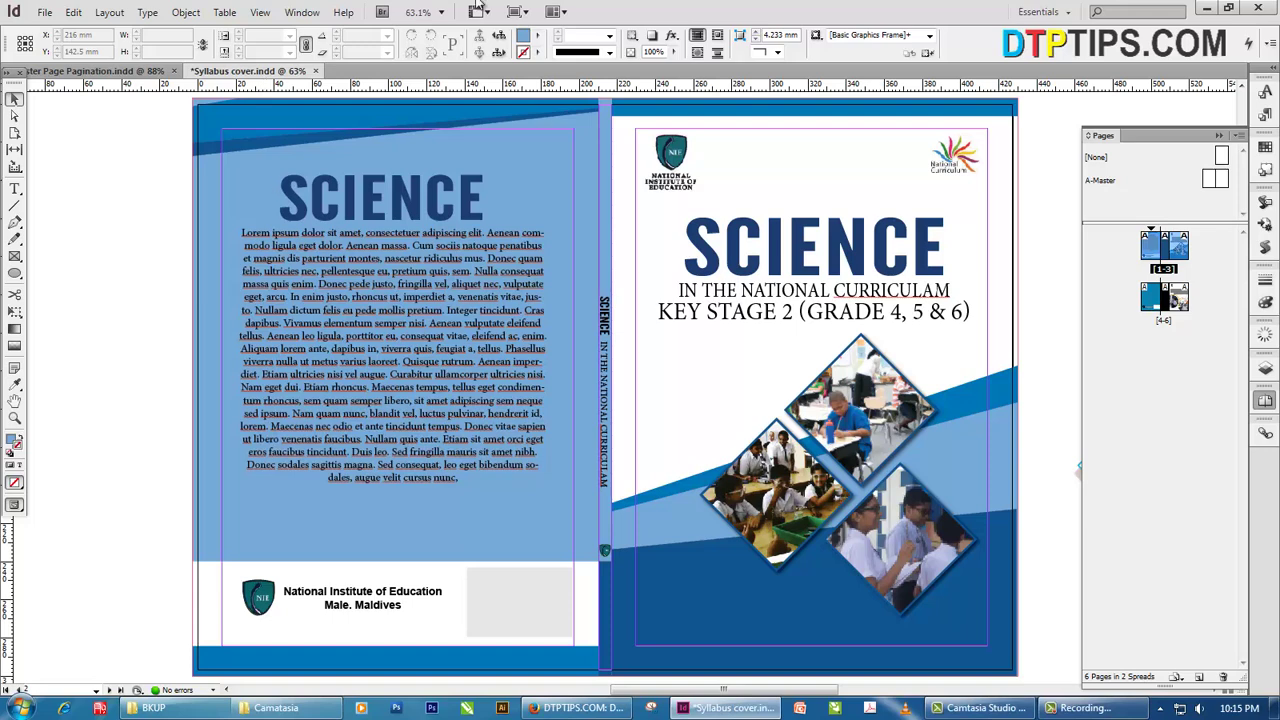
left_click(46, 13)
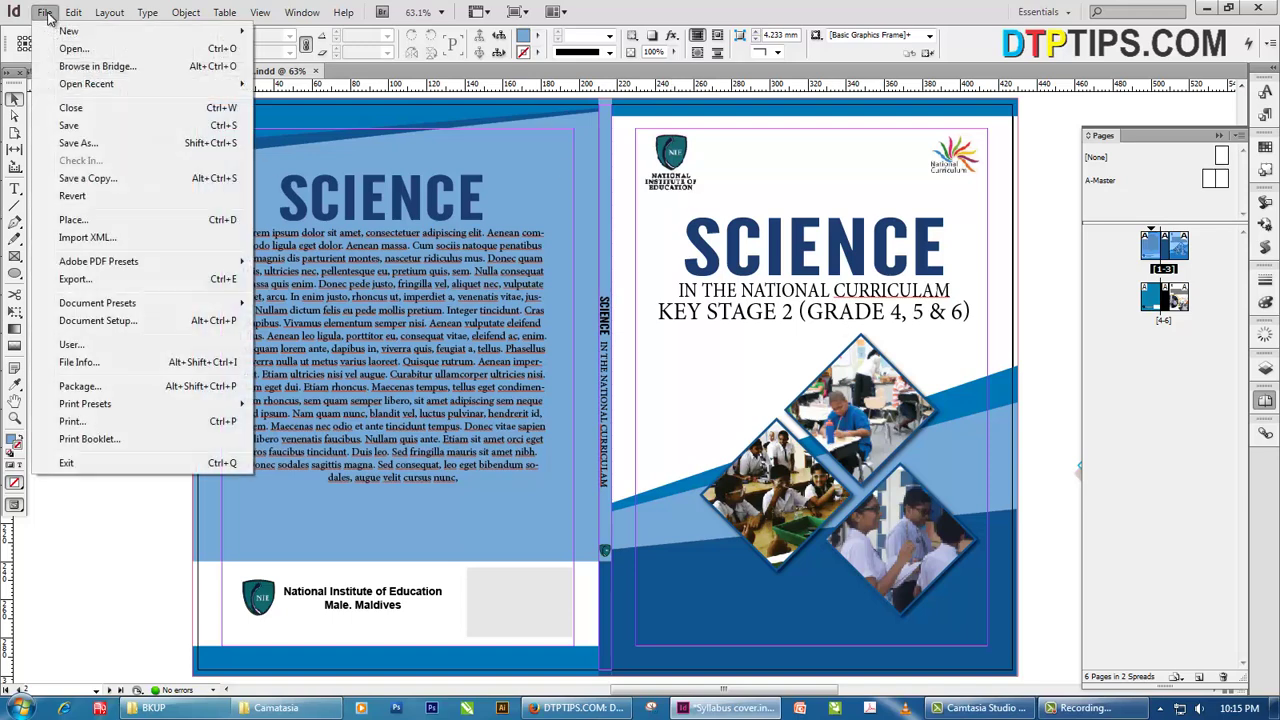
mouse_move(70, 31)
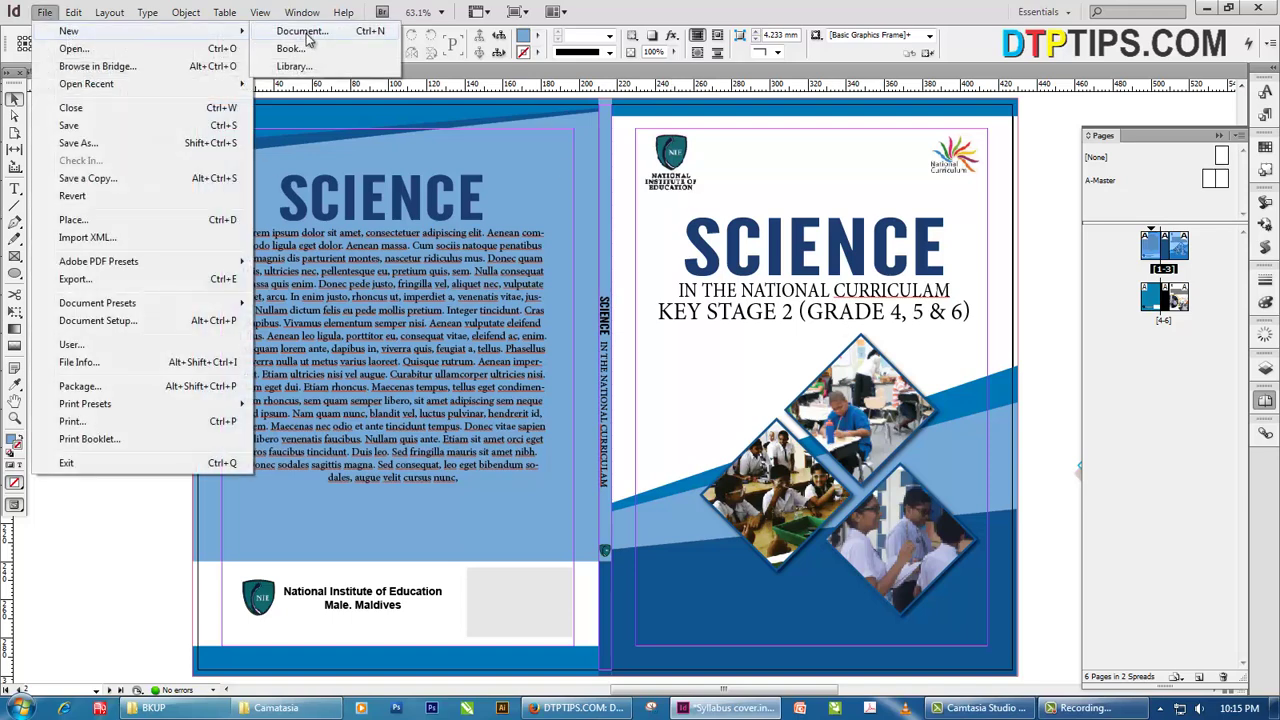
left_click(848, 6)
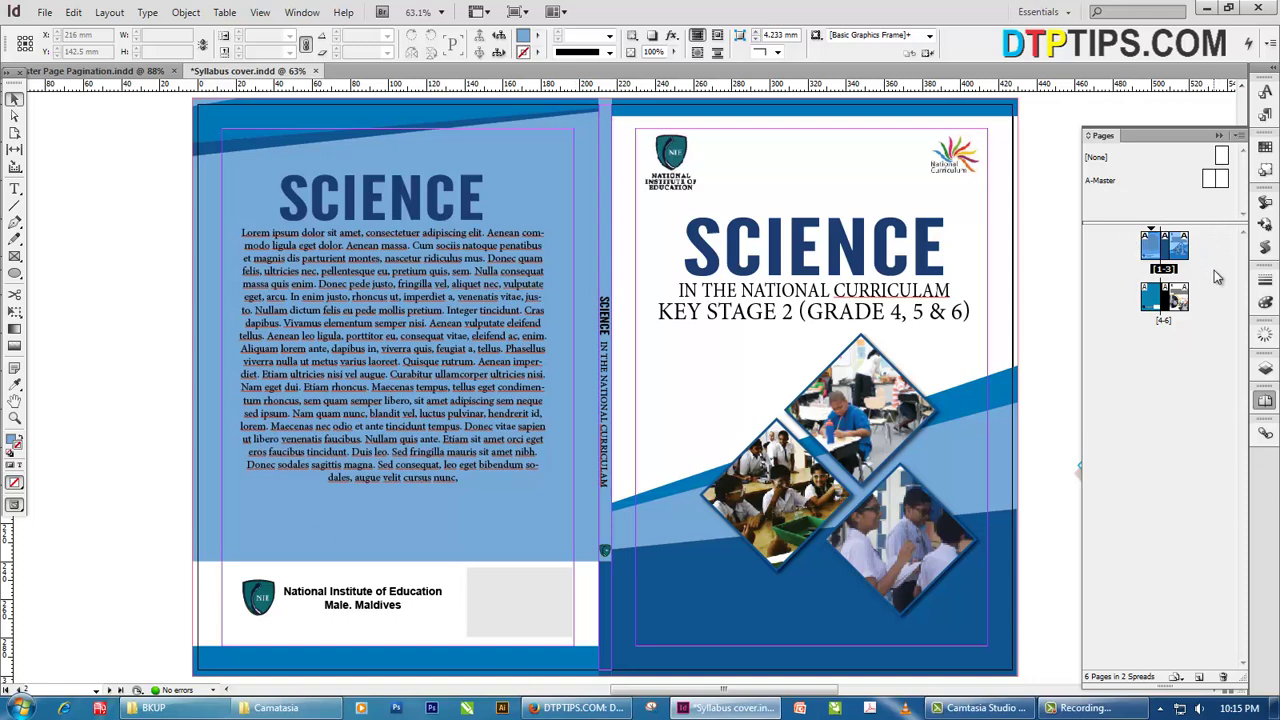
Create a new single-page print document in Letter size with facing pages
left_click(45, 12)
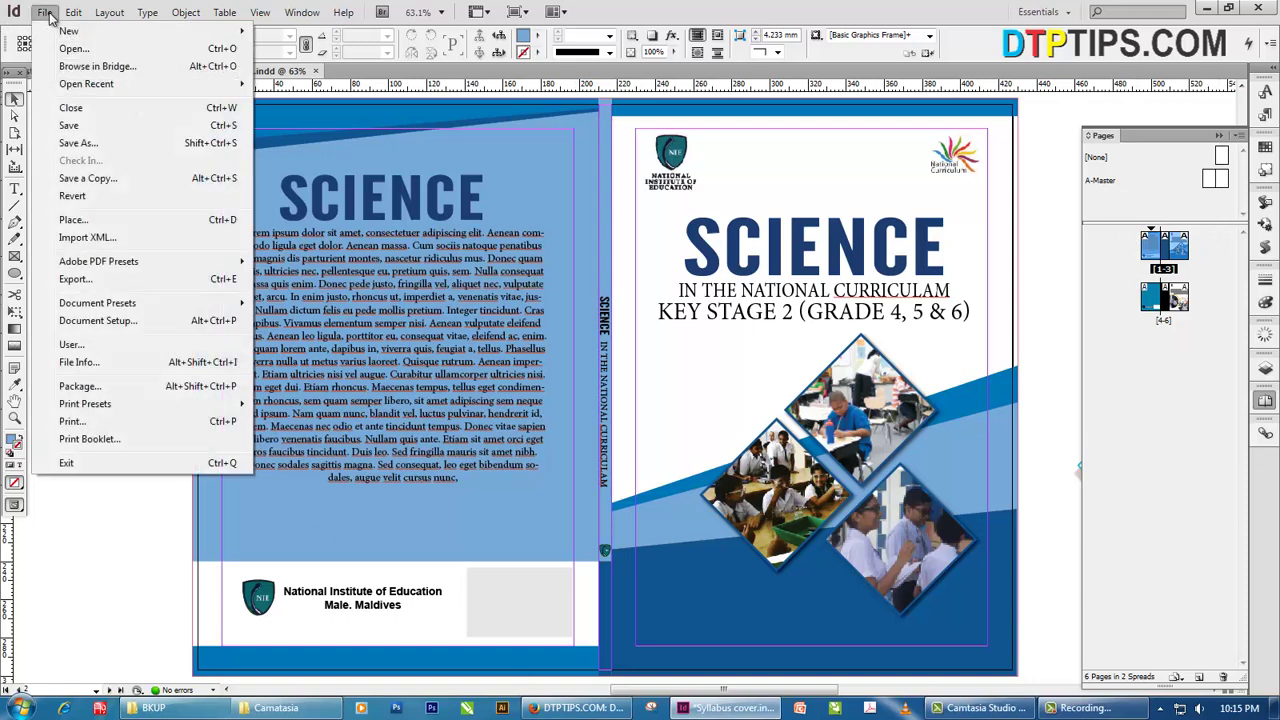
mouse_move(68, 31)
left_click(290, 31)
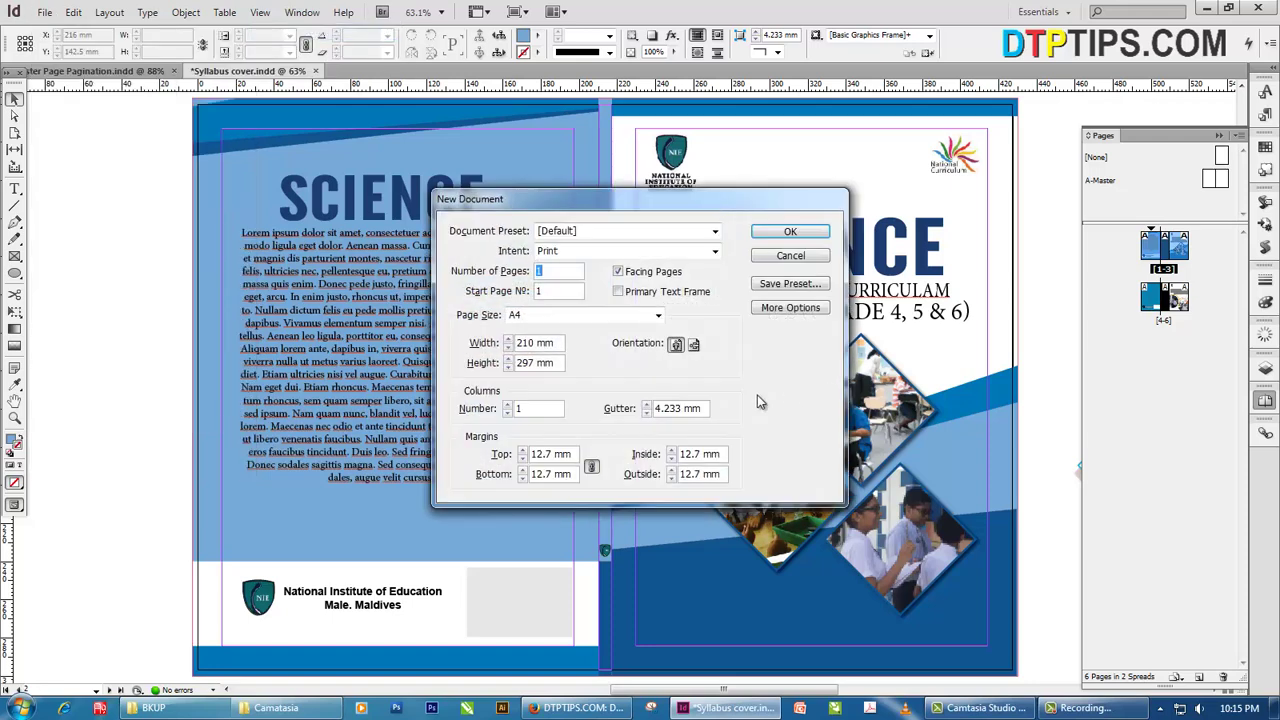
left_click(658, 316)
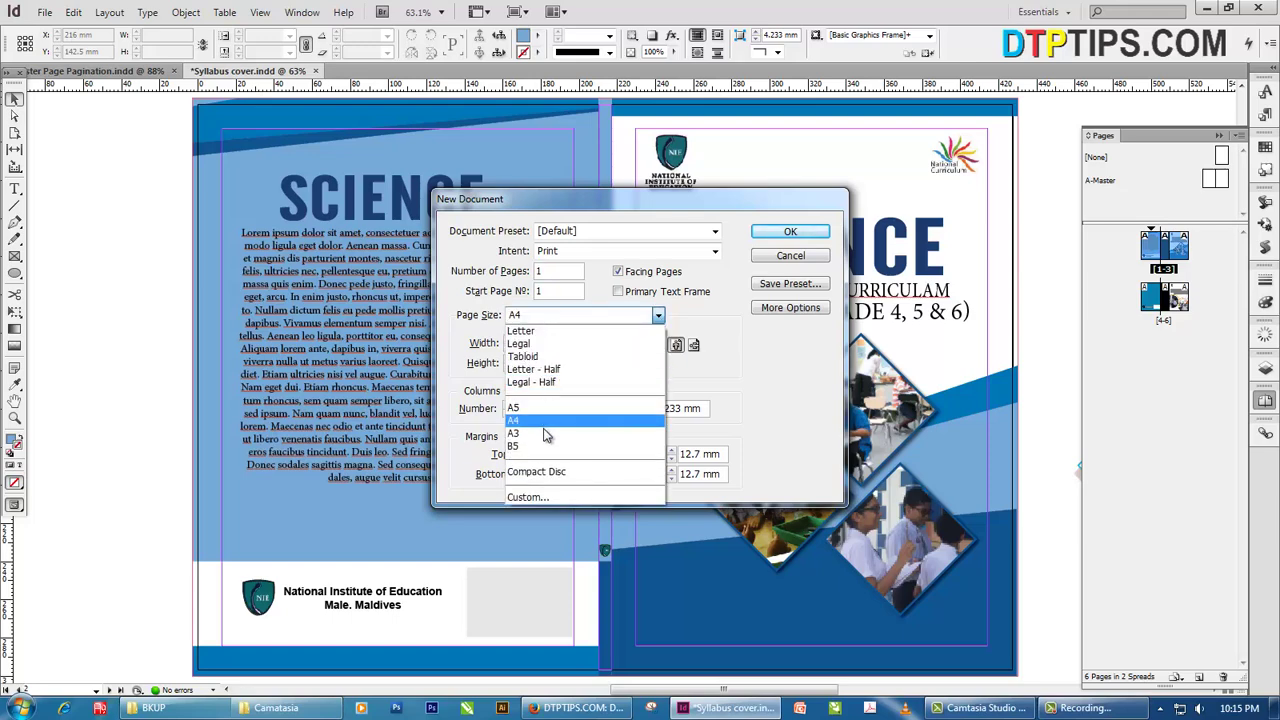
left_click(548, 332)
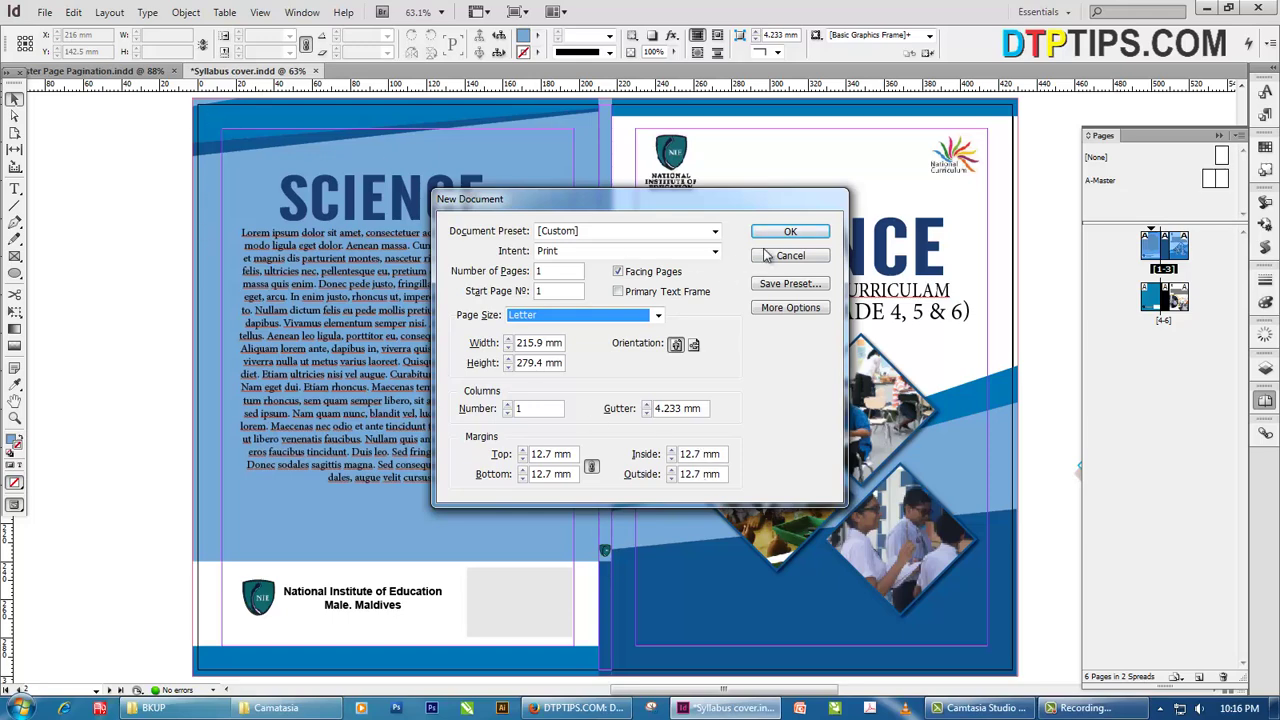
left_click(790, 231)
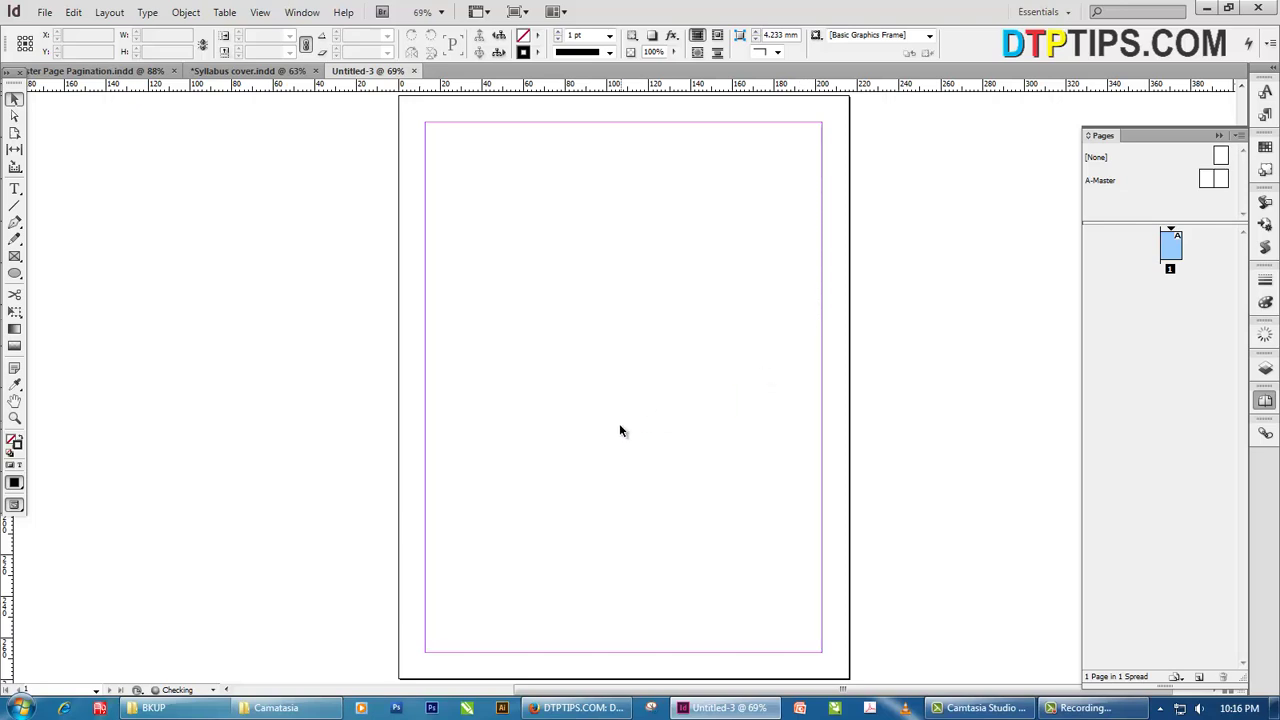
Insert 2 pages after page 1 using A-Master
scroll(563, 380, "right", 1)
scroll(483, 367, "down", 1)
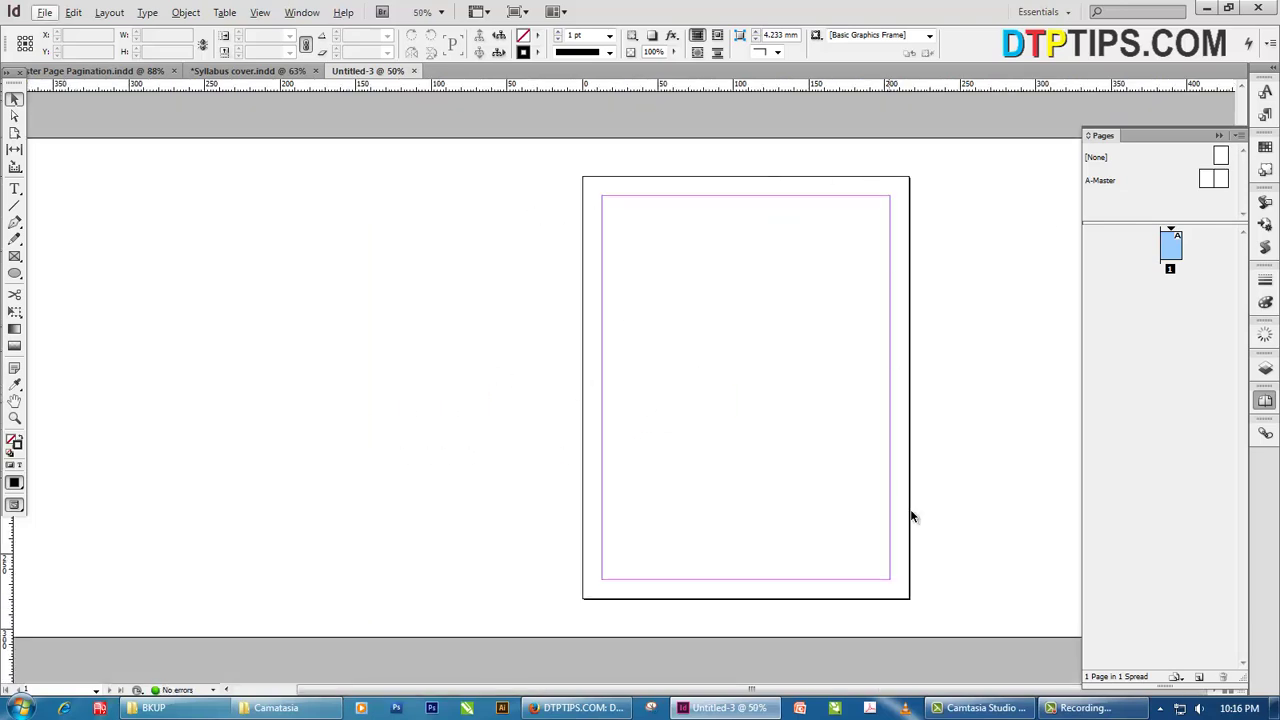
right_click(1170, 258)
left_click(1085, 262)
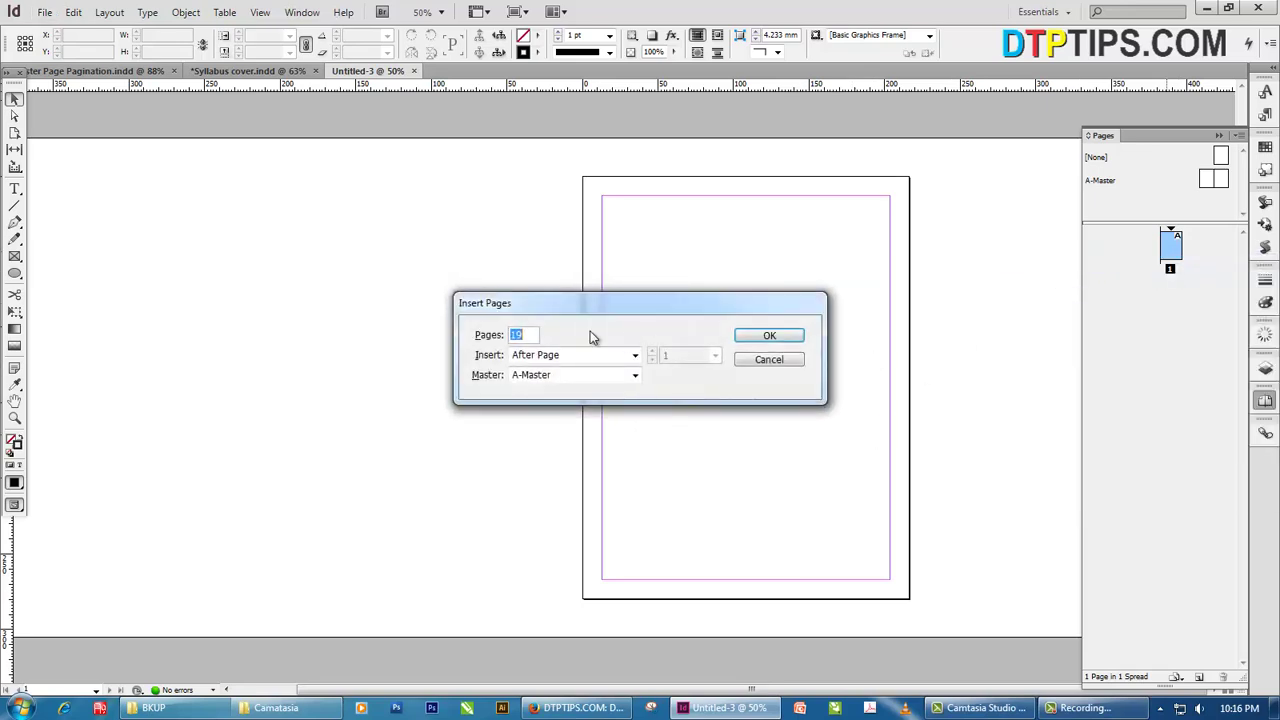
type("2")
key("Return")
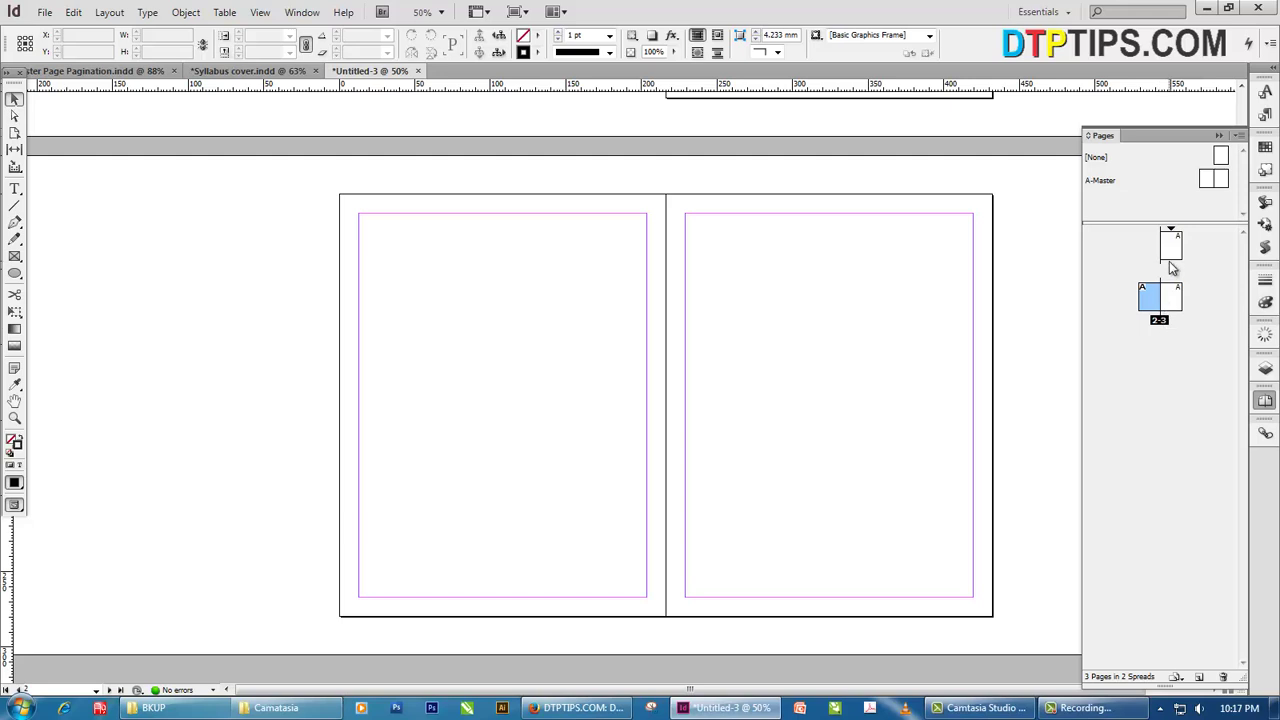
Disallow shuffling for the selected spreads of all three document pages
left_click(1180, 300)
left_click(1174, 255, "shift")
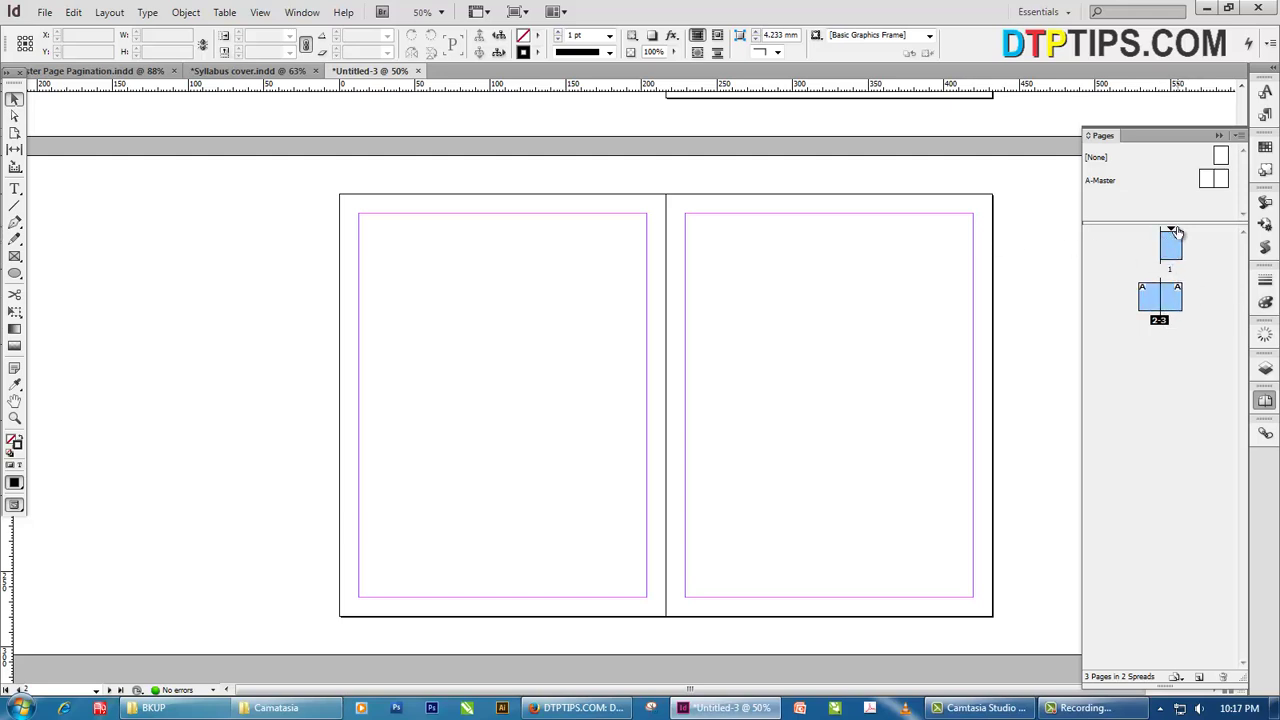
right_click(1174, 246)
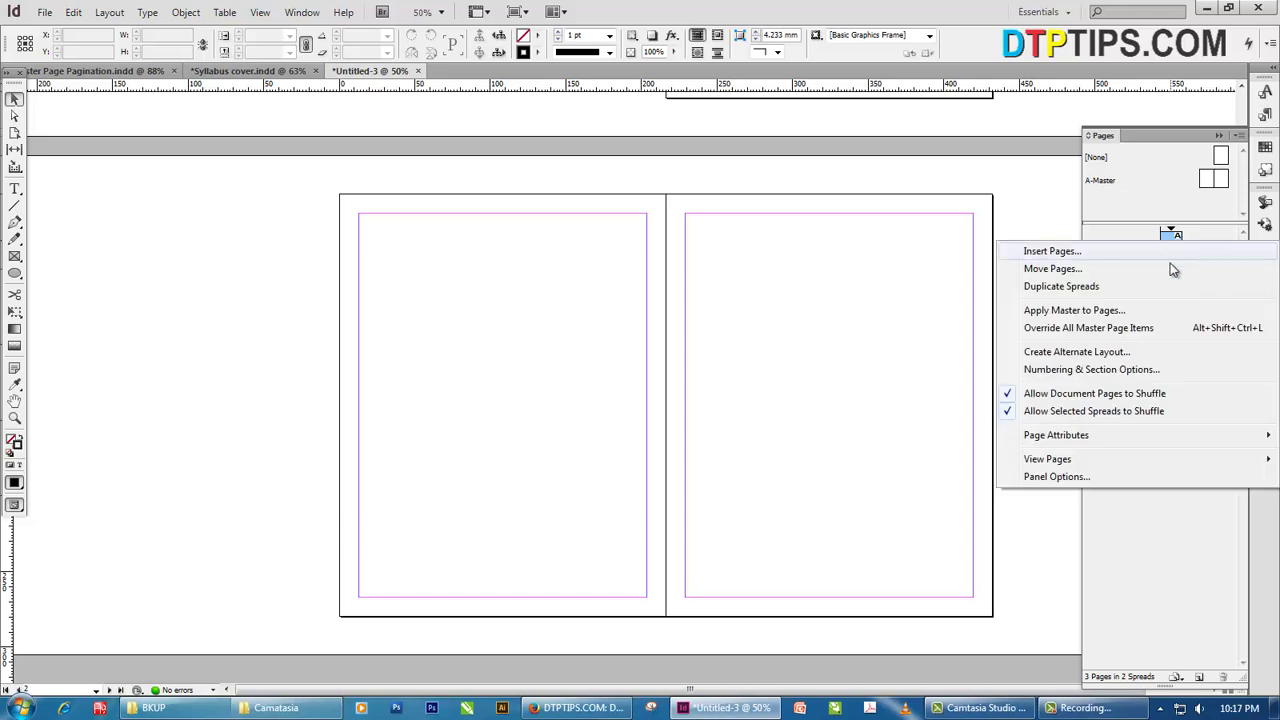
left_click(1040, 412)
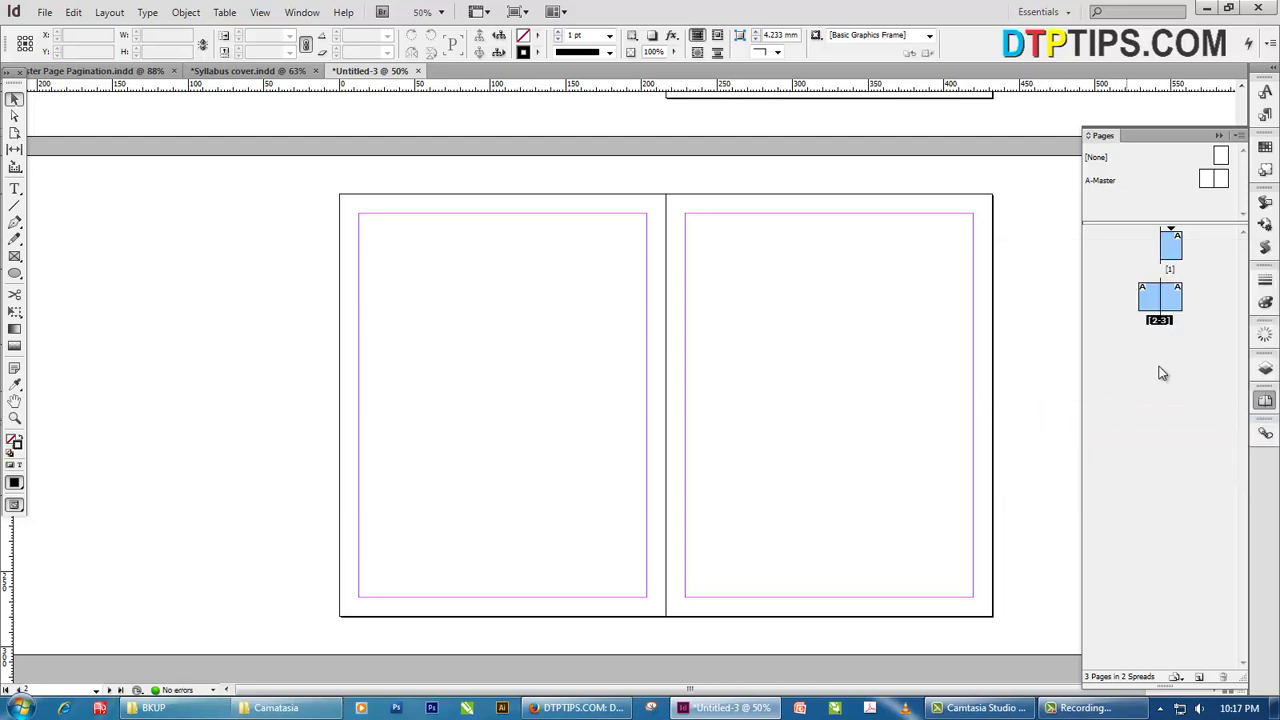
Move the page 2-3 spread up beside page 1 so all three pages form a single spread
left_click(1194, 366)
left_click_drag(1150, 300, 1120, 264)
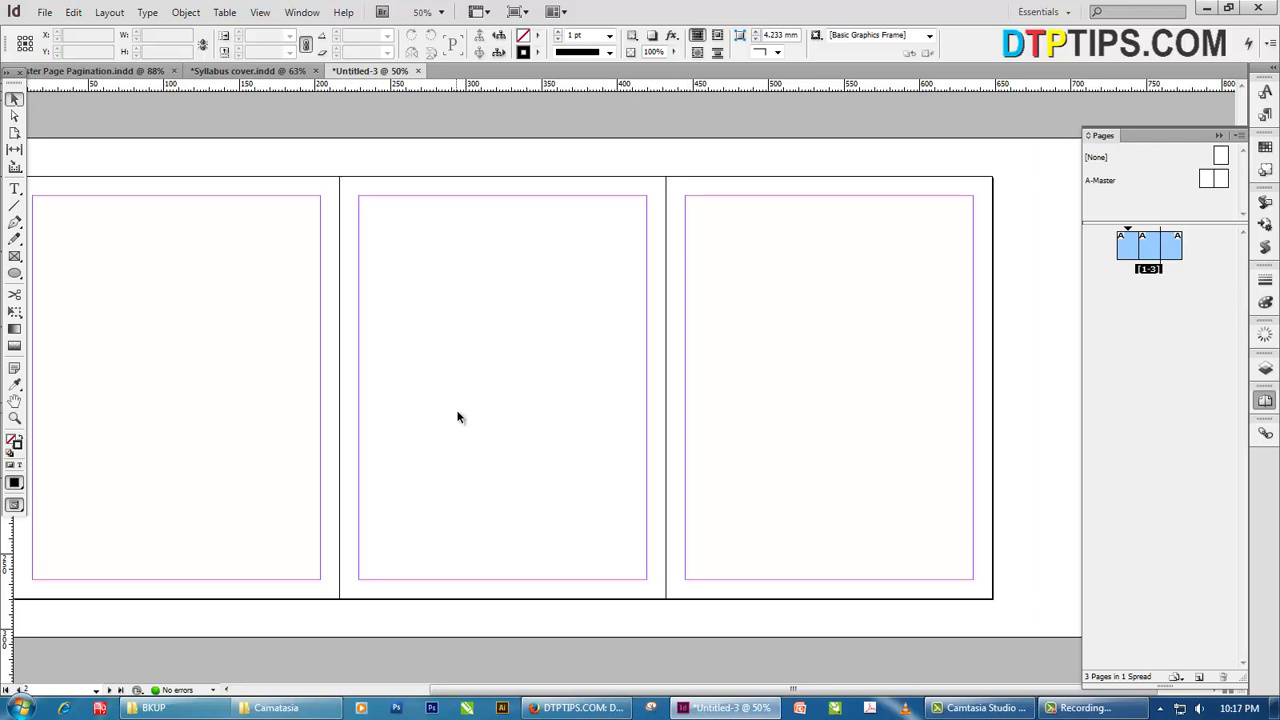
key("ctrl+minus")
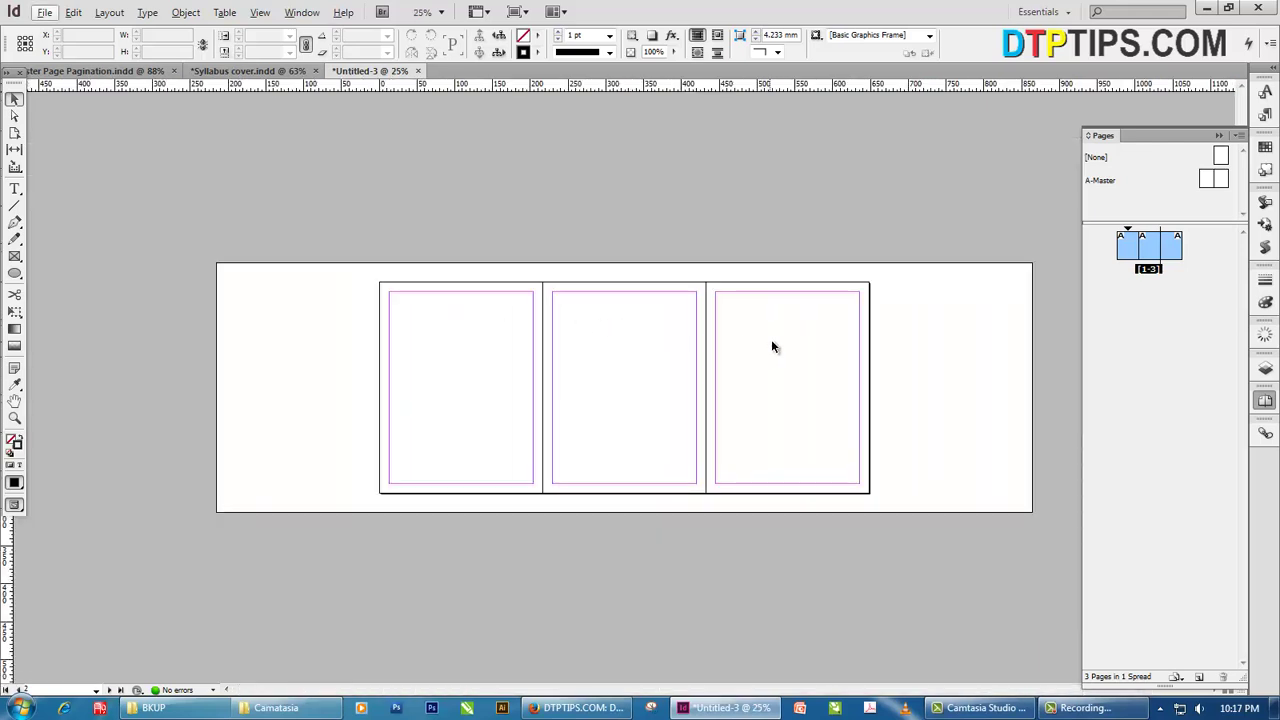
key("z")
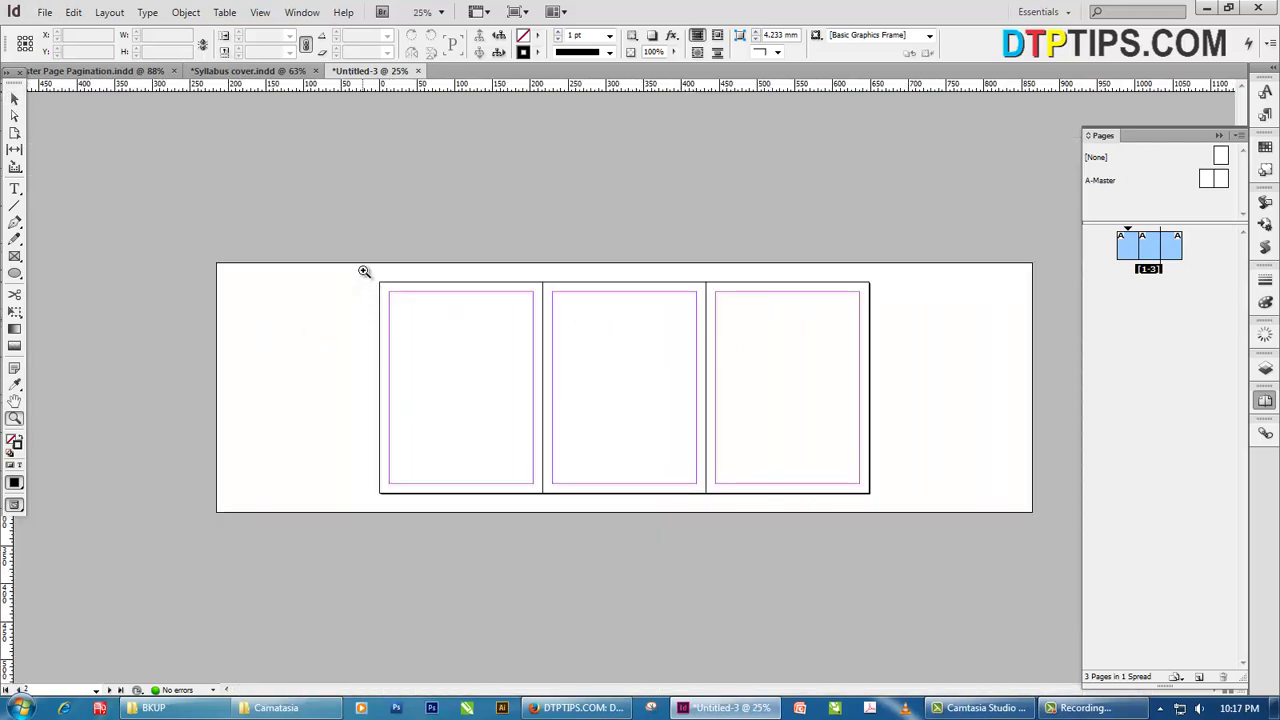
left_click_drag(362, 268, 906, 503)
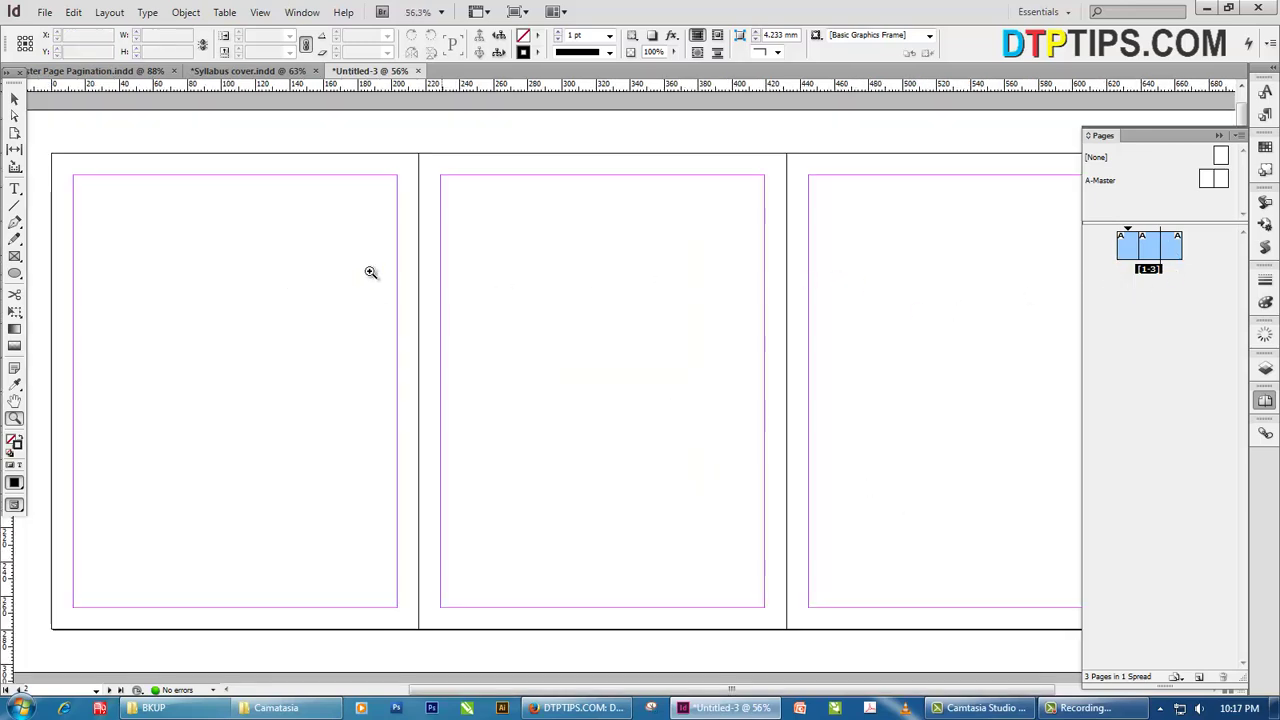
Set the top, bottom, inside and outside margins of all three pages to 15 mm
left_click(14, 99)
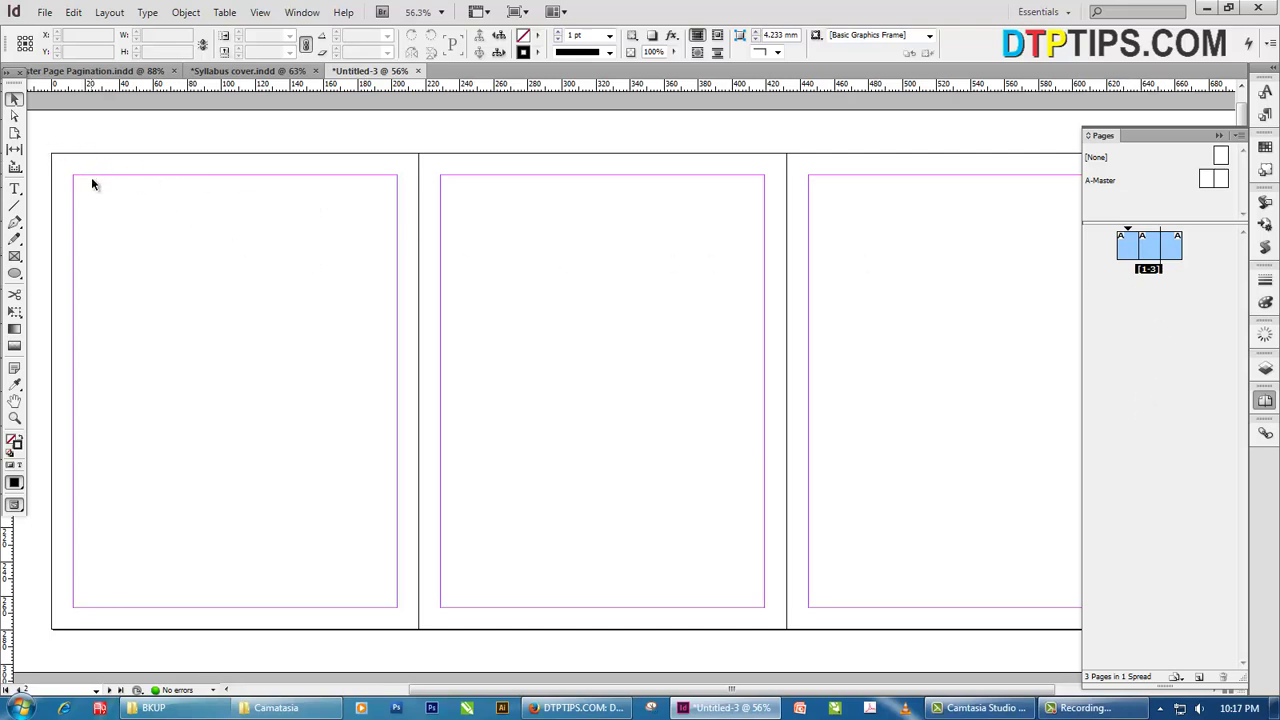
scroll(401, 213, "up", 3)
scroll(545, 234, "up", 3)
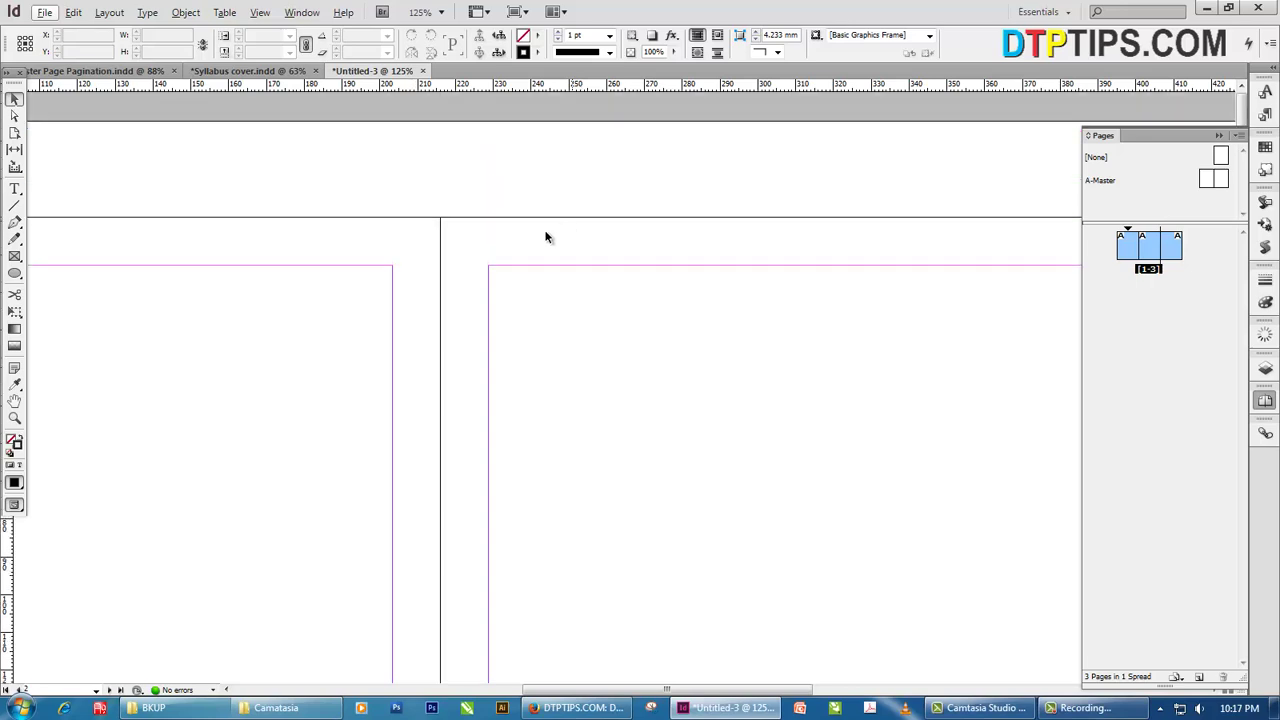
scroll(613, 310, "down", 2)
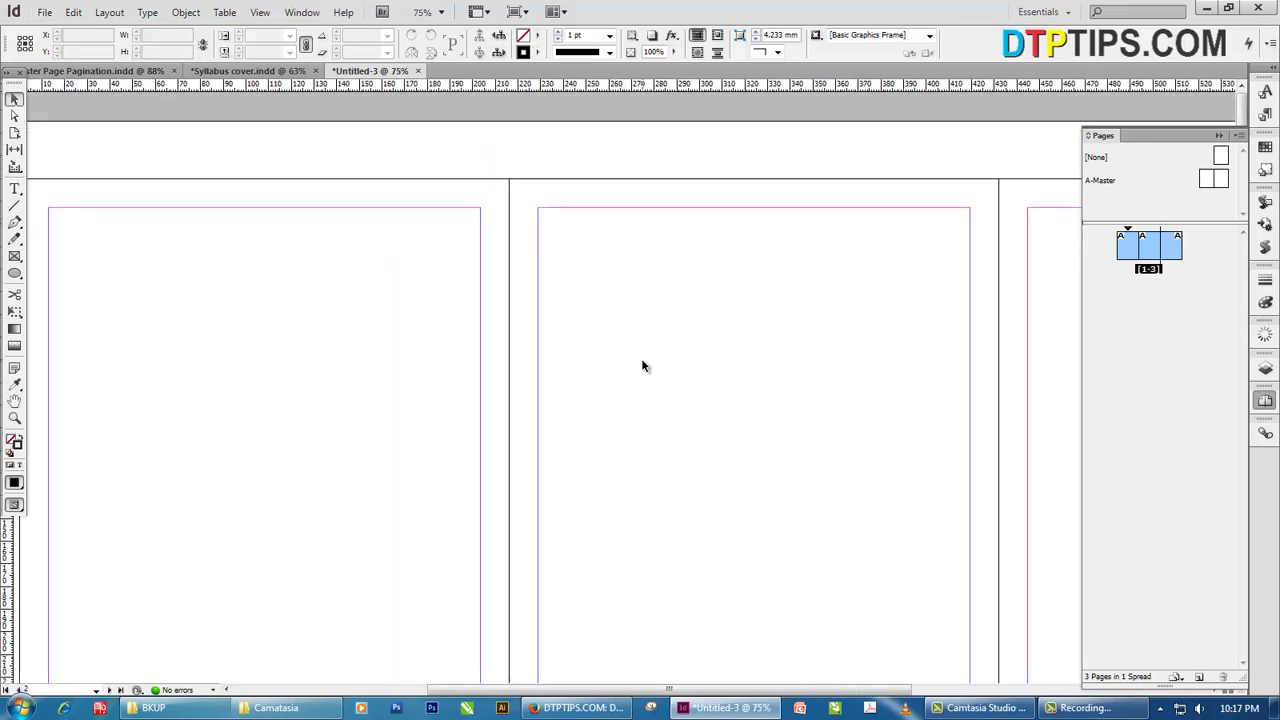
left_click(109, 12)
left_click(150, 47)
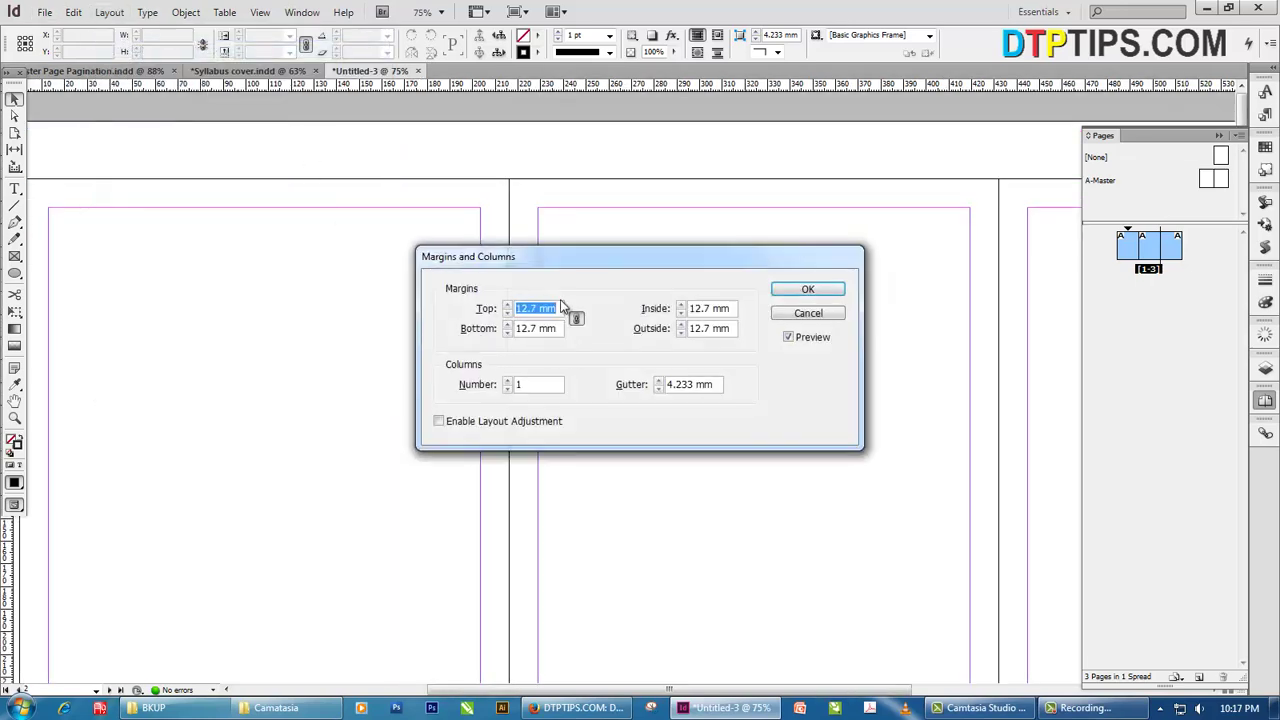
type("15")
key("Tab")
key("Return")
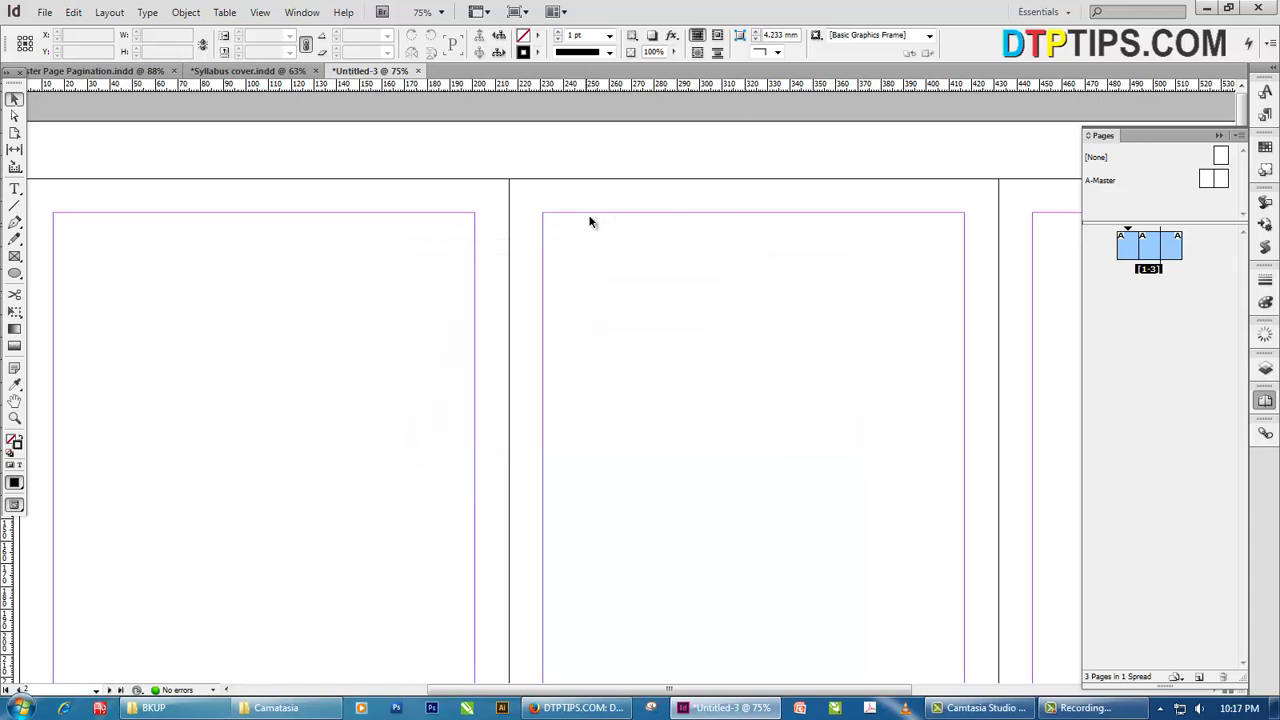
Set the document bleed to 3 mm at top, bottom and outside, with the values unlinked and the inside bleed at 0 mm
left_click(45, 12)
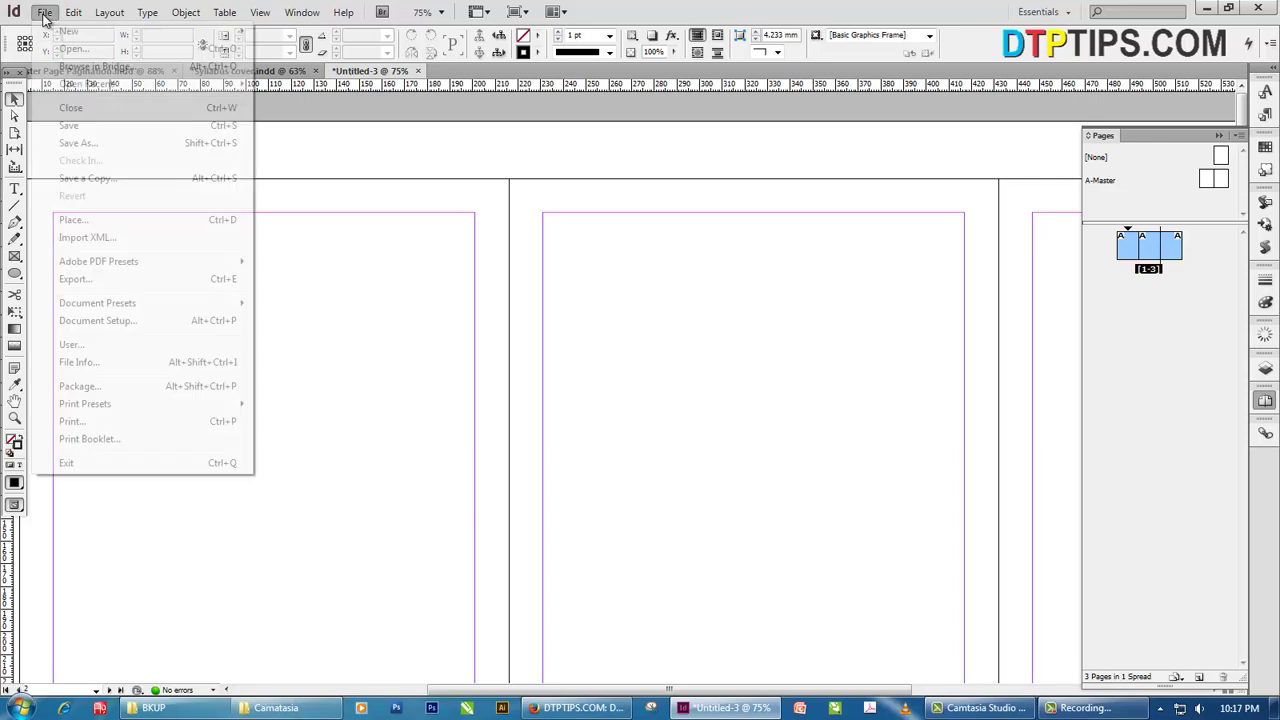
left_click(142, 320)
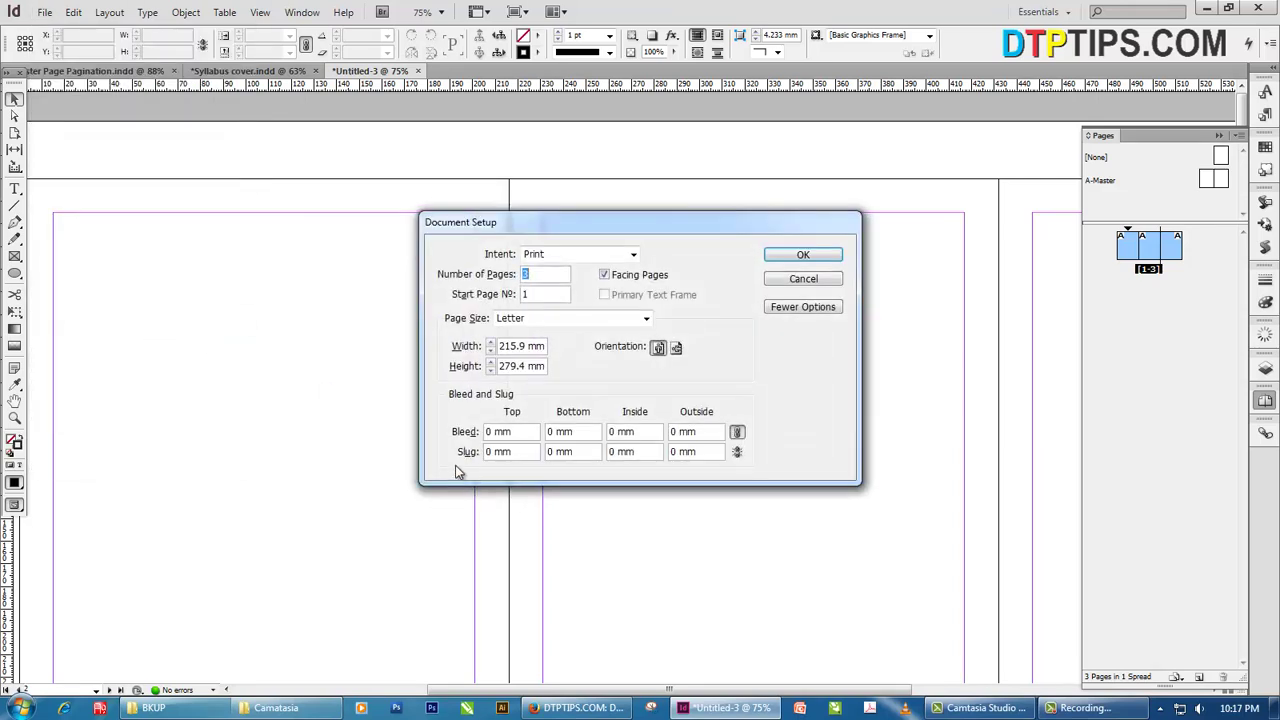
left_click_drag(520, 441, 428, 440)
type("3")
key("Tab")
left_click(737, 435)
left_click_drag(641, 434, 553, 432)
type("0")
left_click(650, 446)
left_click(799, 254)
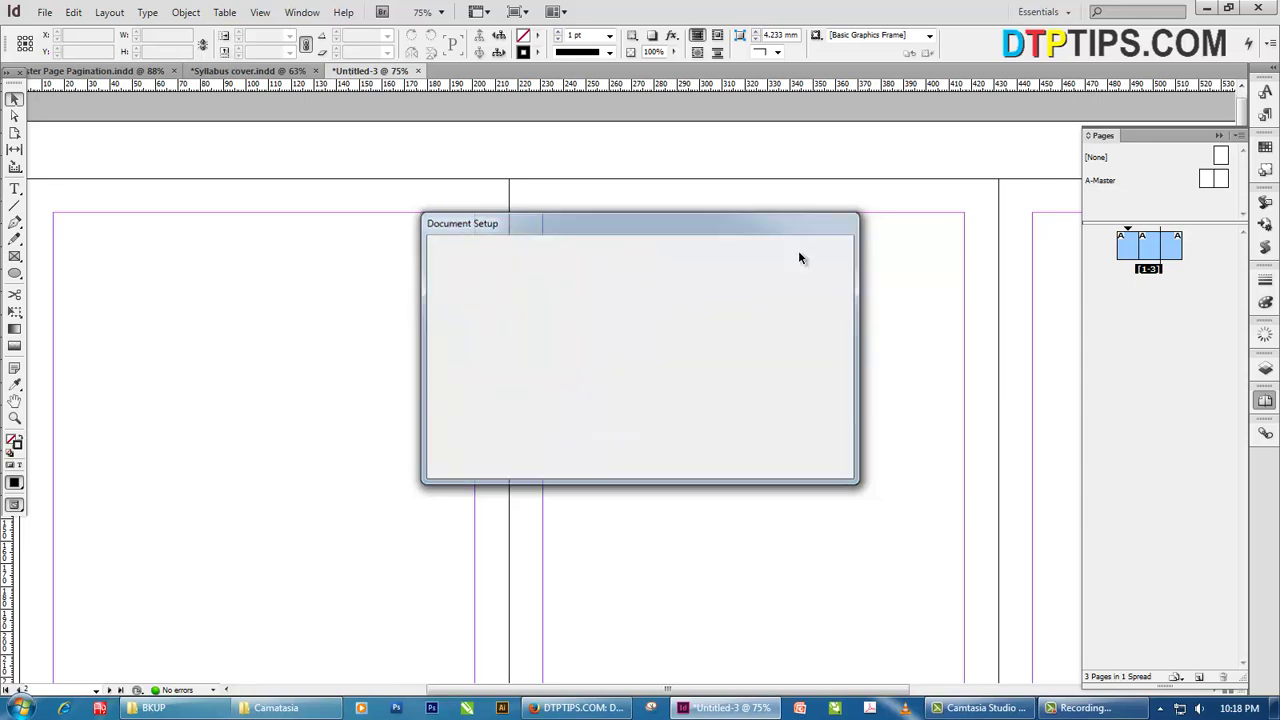
Try to set the middle page's width to 4 mm with the Page tool
scroll(181, 184, "left", 5)
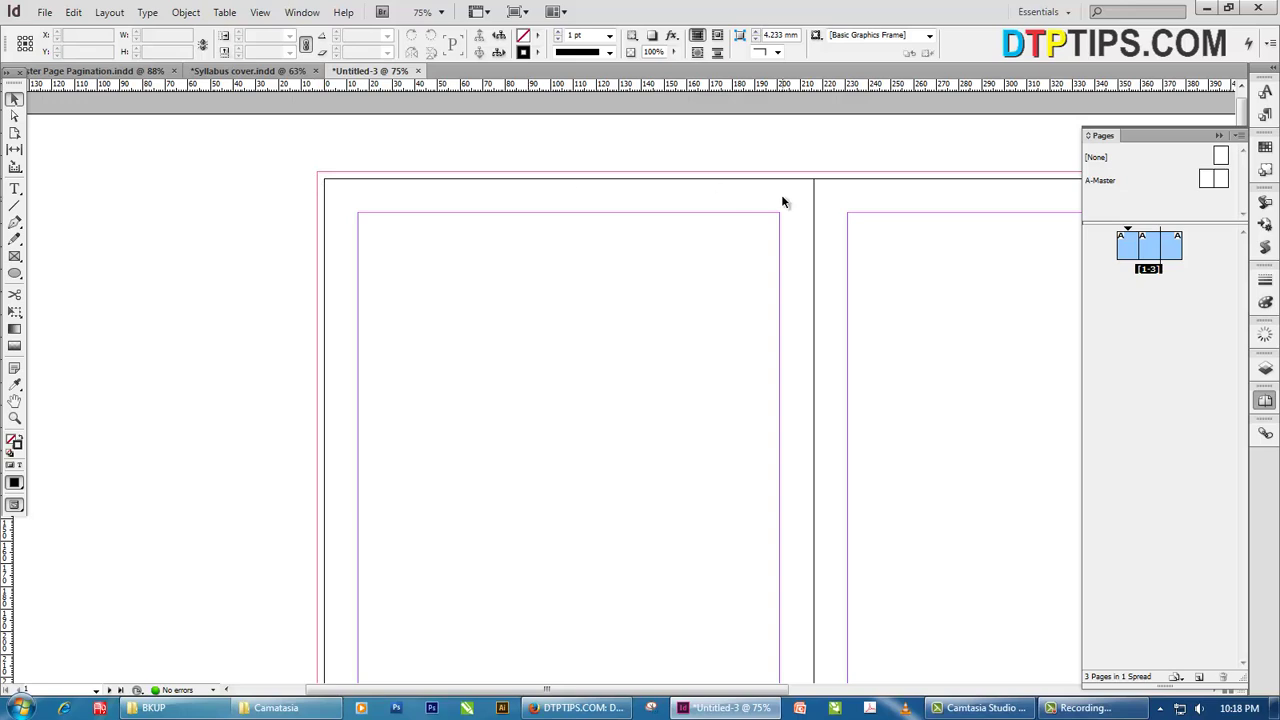
scroll(800, 261, "down", 1)
scroll(817, 266, "right", 2)
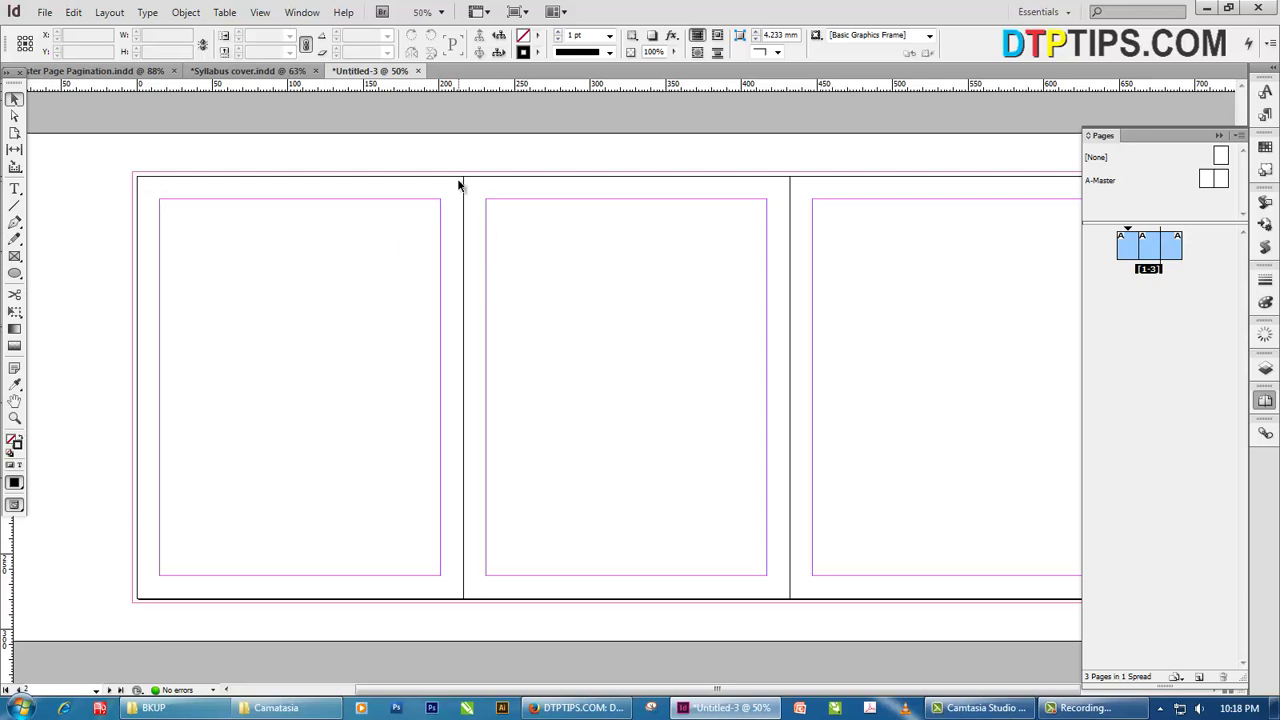
left_click(14, 133)
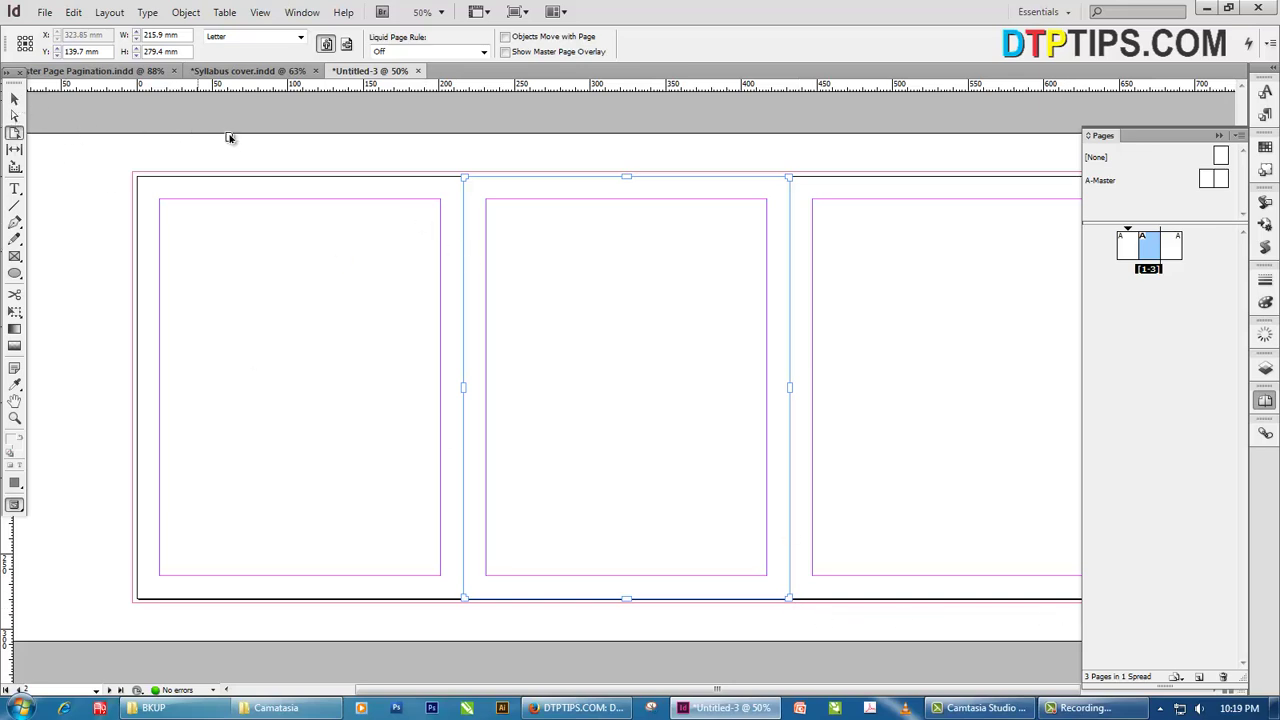
left_click(16, 99)
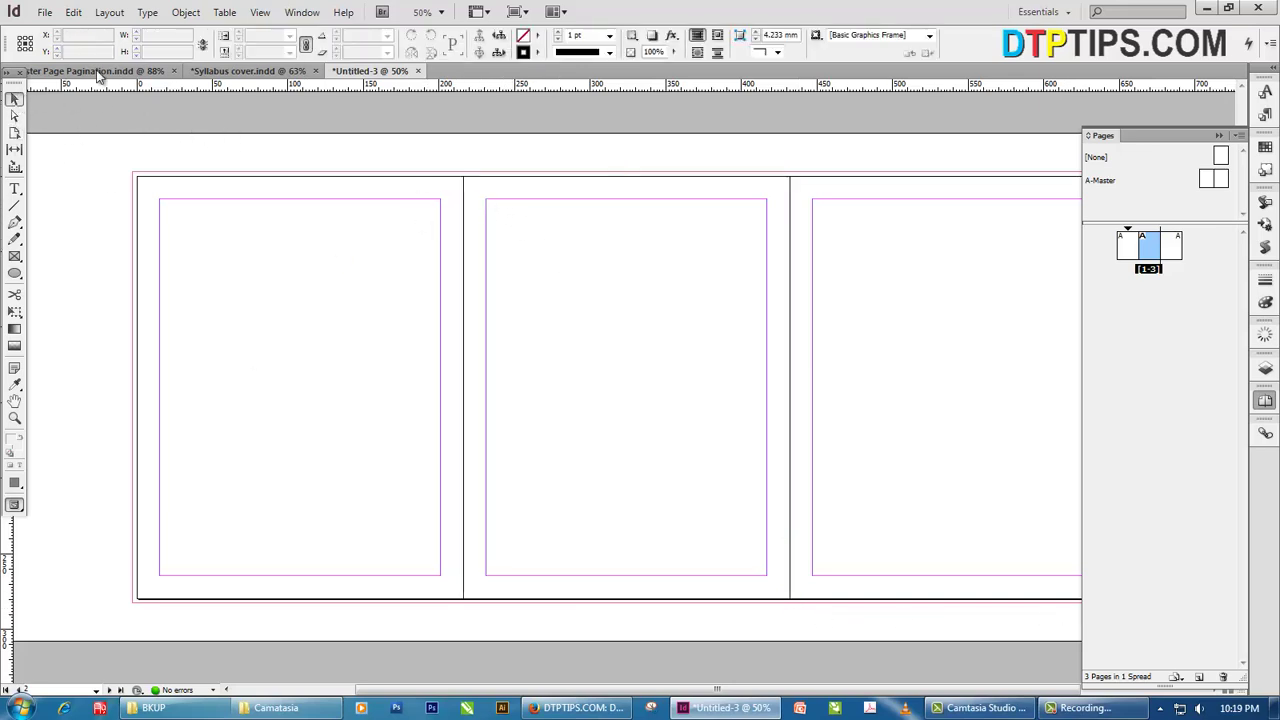
left_click(15, 132)
left_click(508, 251)
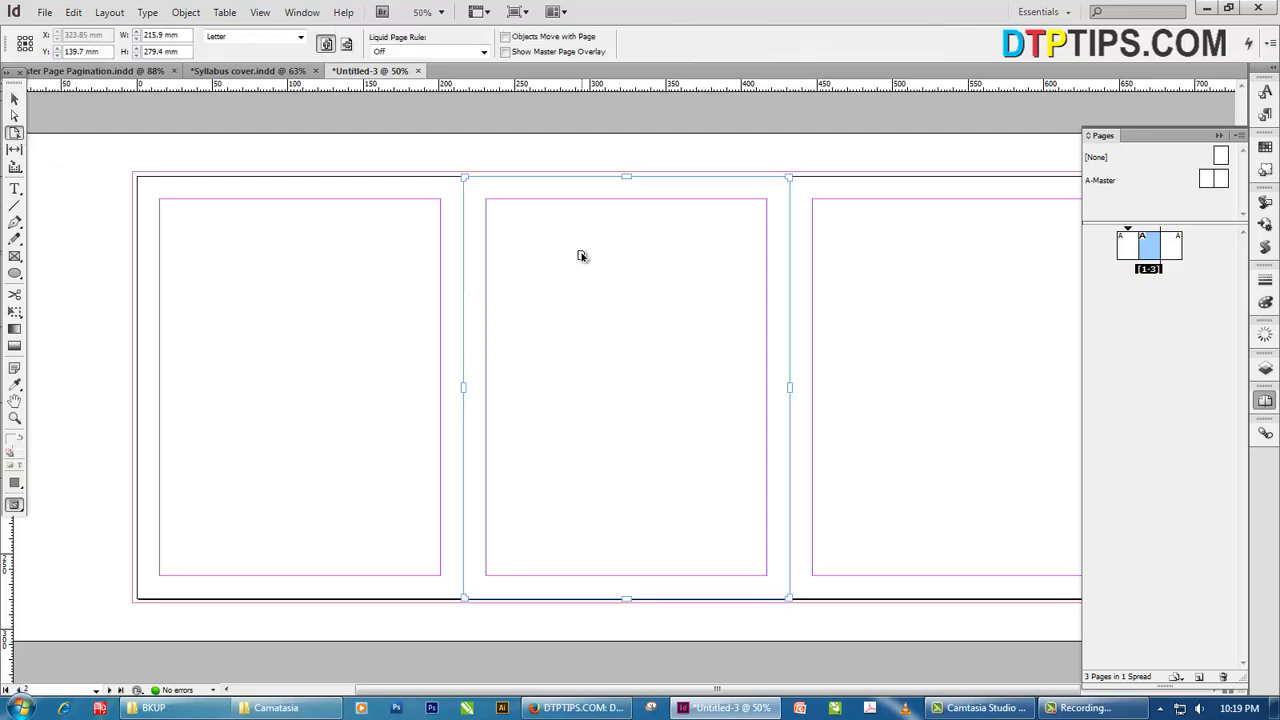
left_click_drag(183, 35, 62, 40)
type("4")
key("Return")
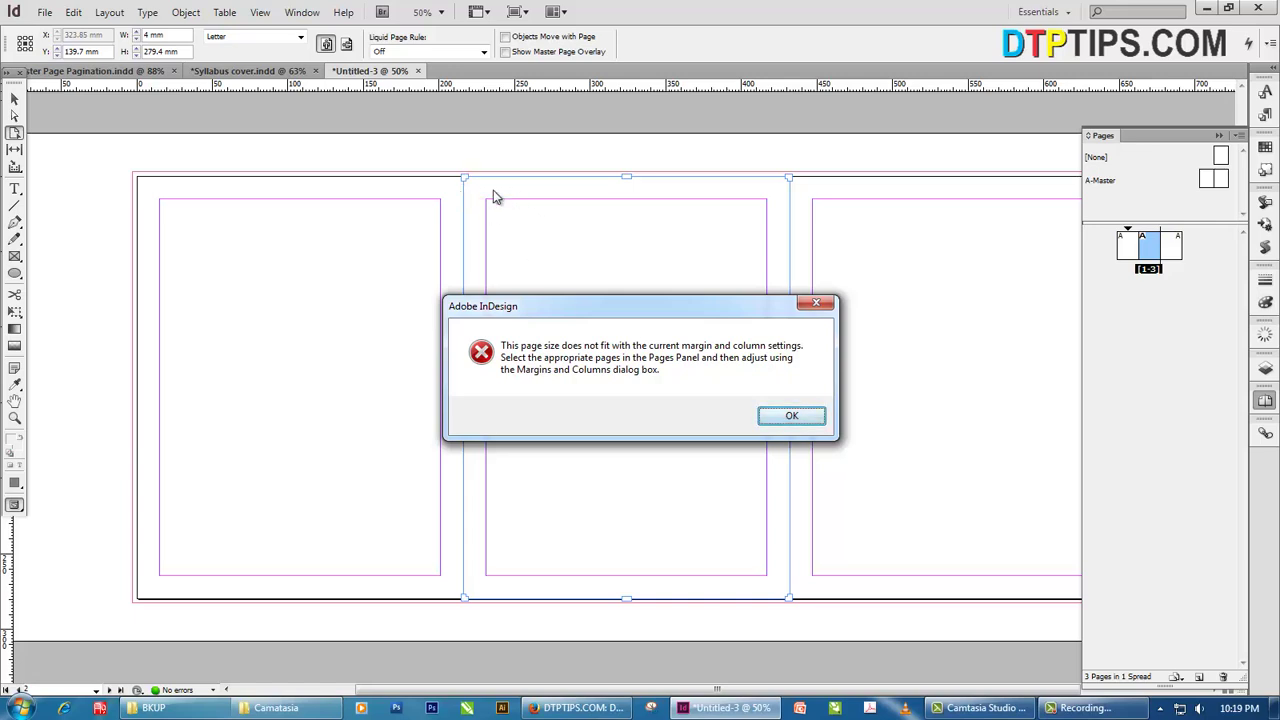
left_click(791, 416)
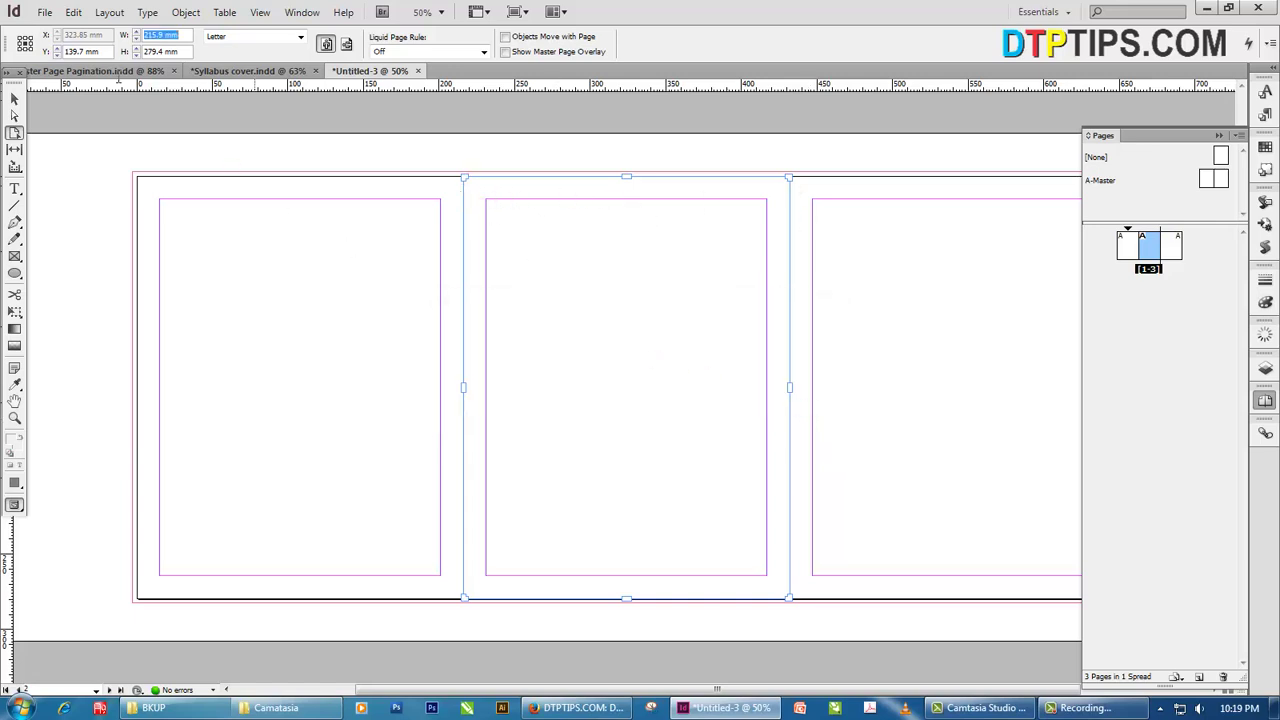
Set the top, bottom, inside and outside margins of the middle spine page to 0 mm
left_click(110, 12)
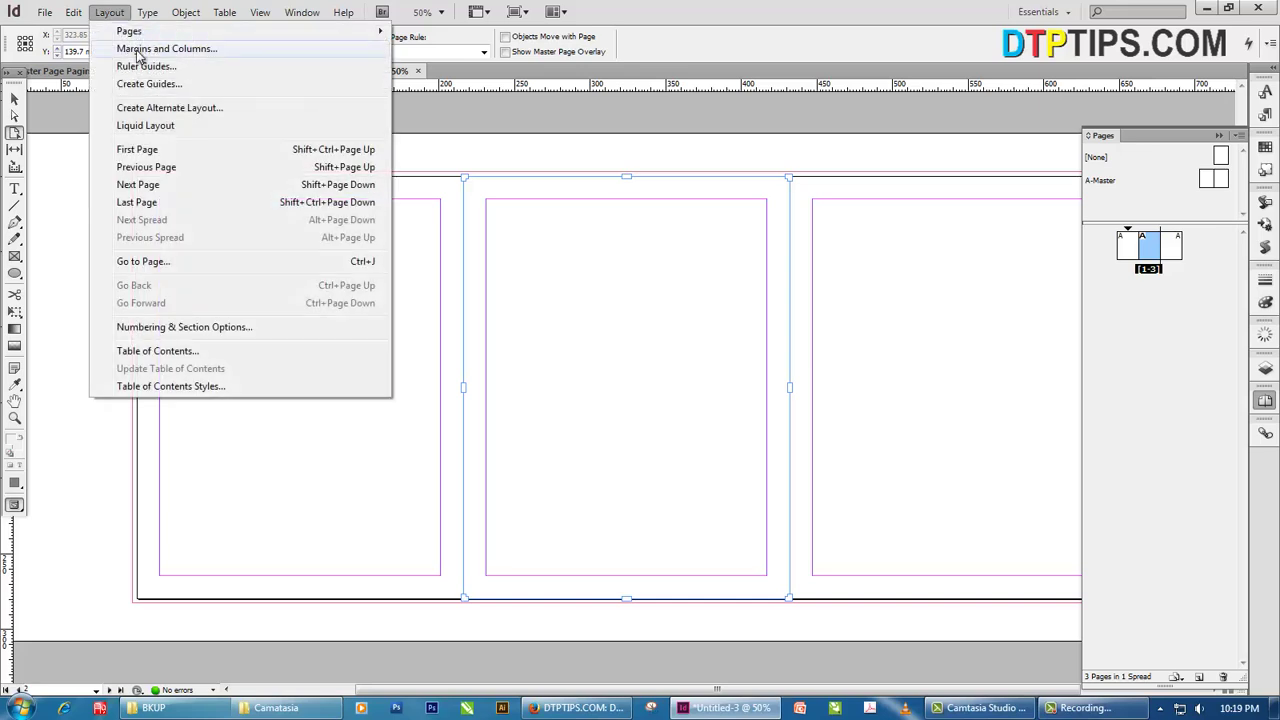
left_click(138, 55)
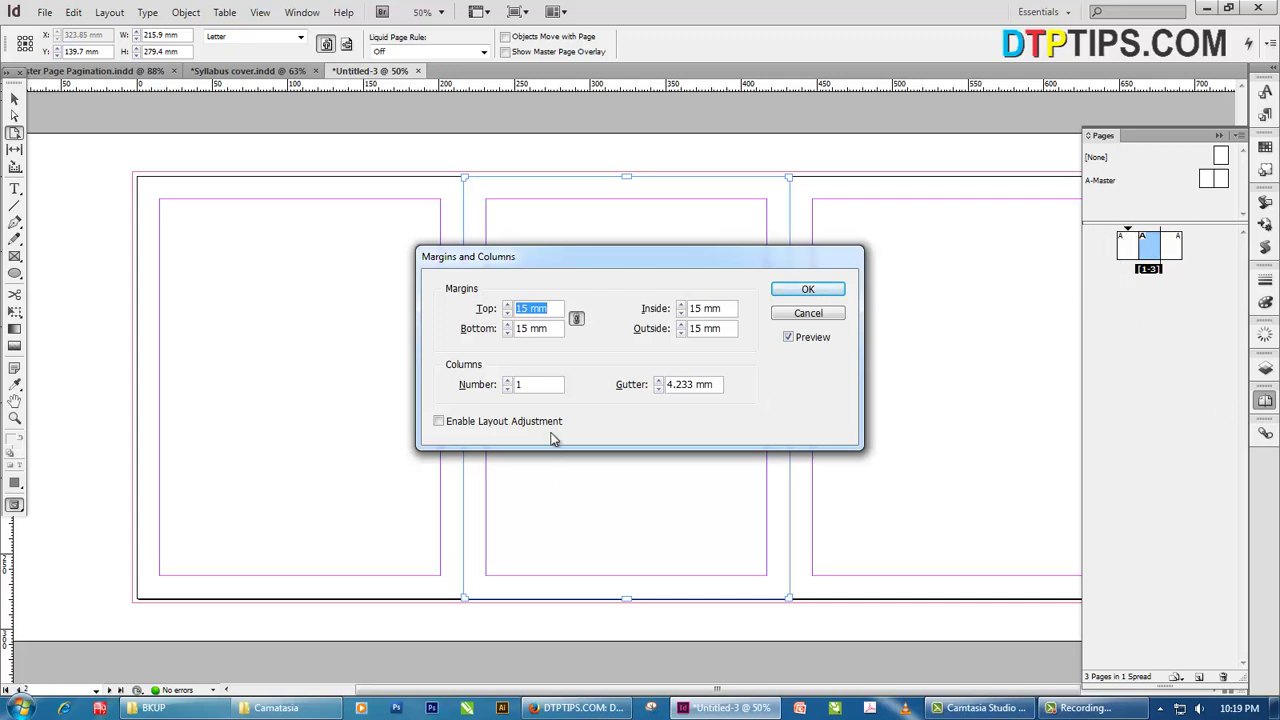
type("0")
key("Tab")
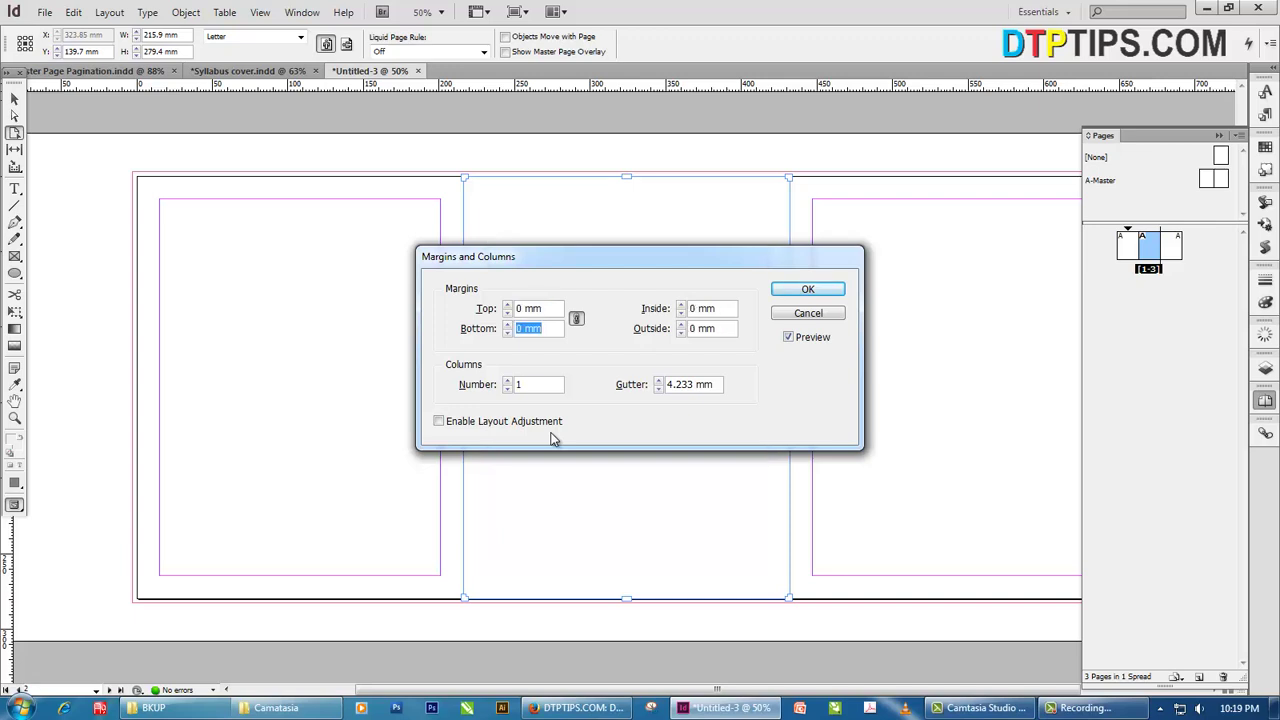
left_click(778, 291)
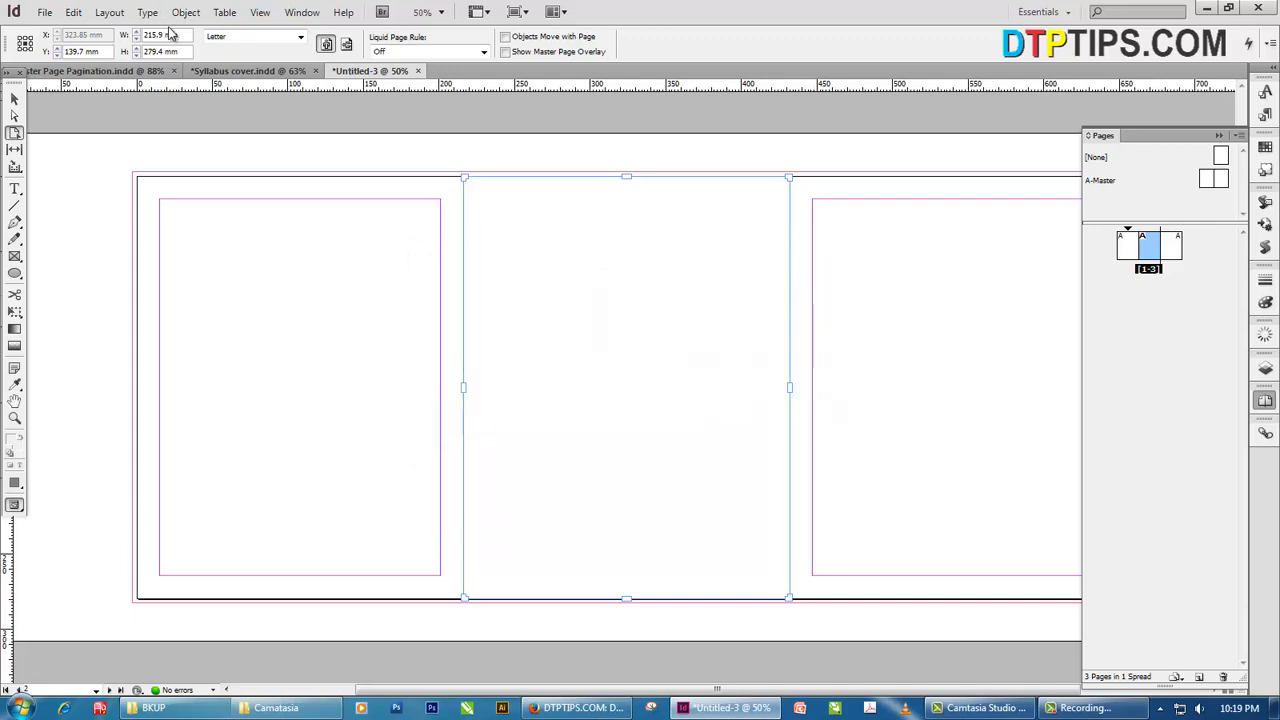
Set the middle page's width to 4 mm and return to the Selection tool
type("4")
key("Return")
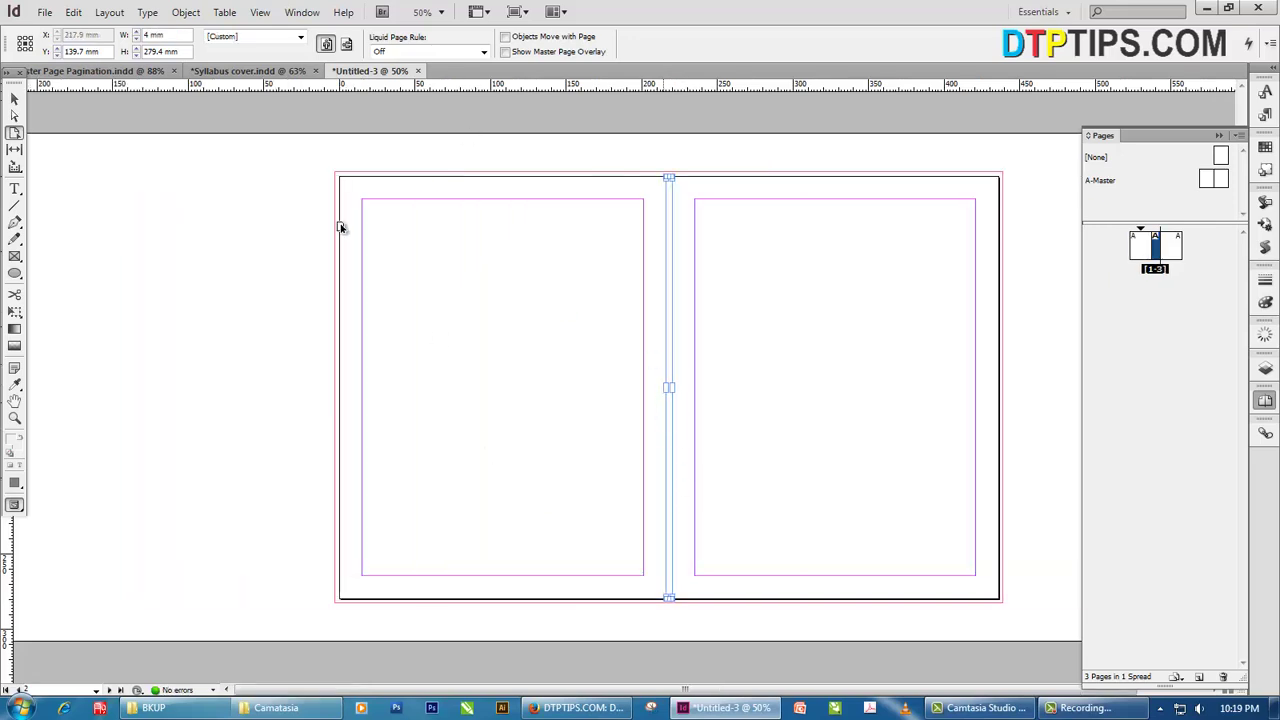
left_click(14, 98)
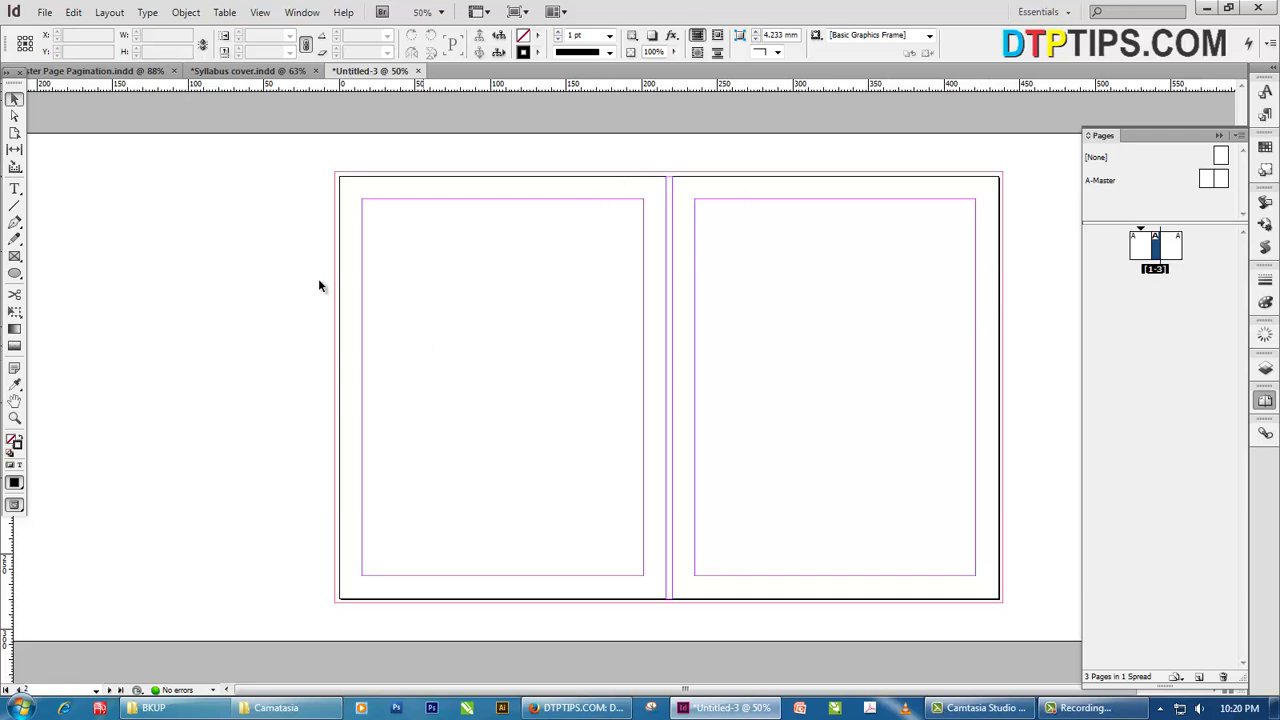
Copy all the cover artwork on the first spread of Syllabus cover.indd and return to the Untitled-3 document
left_click(250, 72)
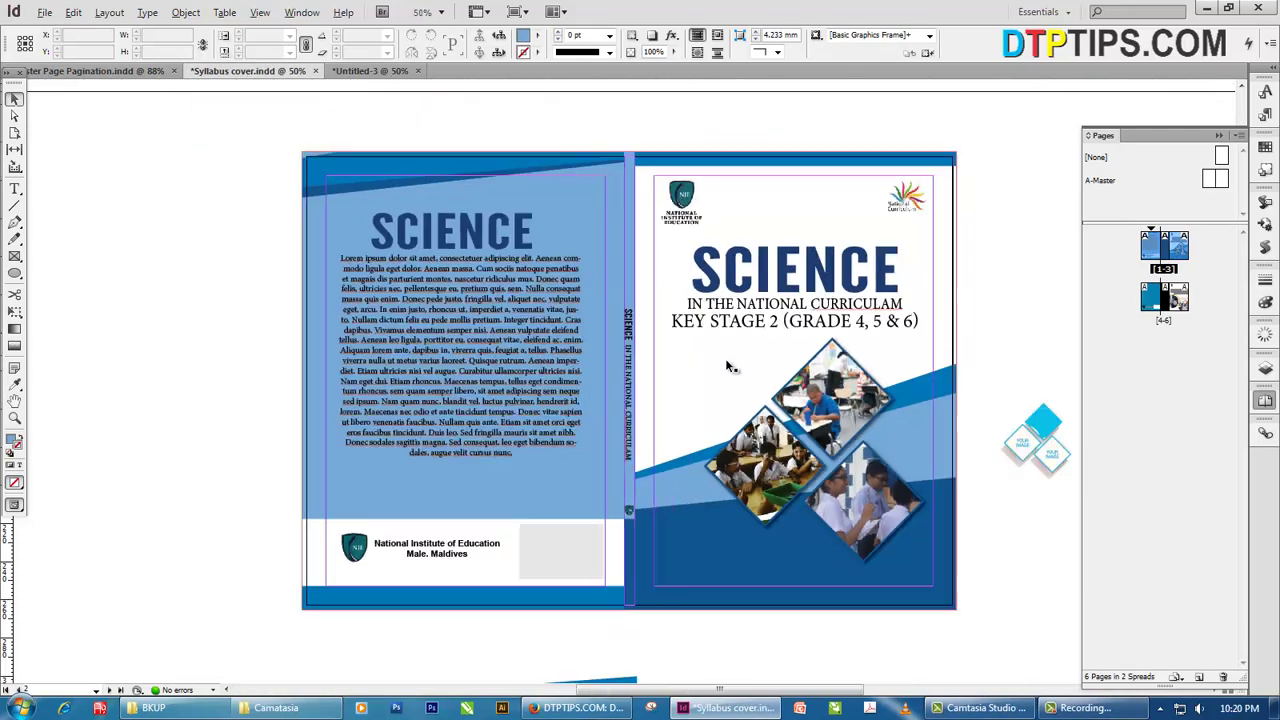
left_click_drag(995, 641, 268, 136)
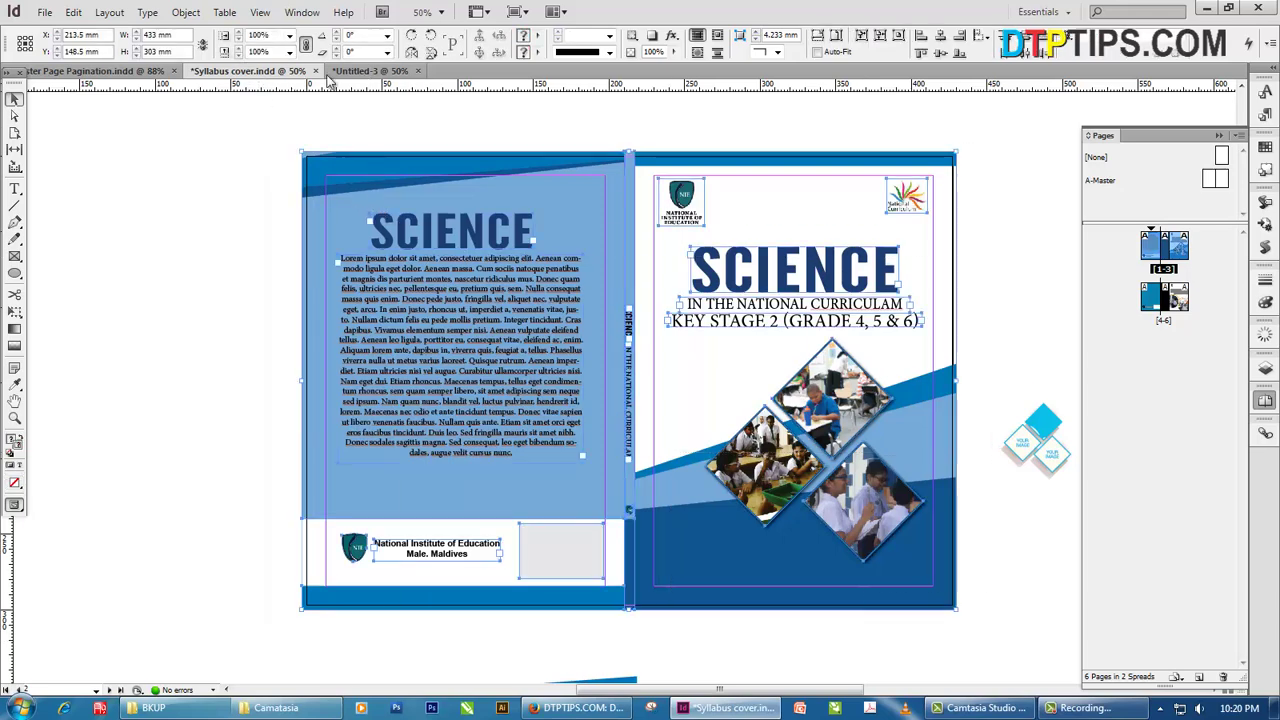
left_click(368, 71)
key("ctrl+minus")
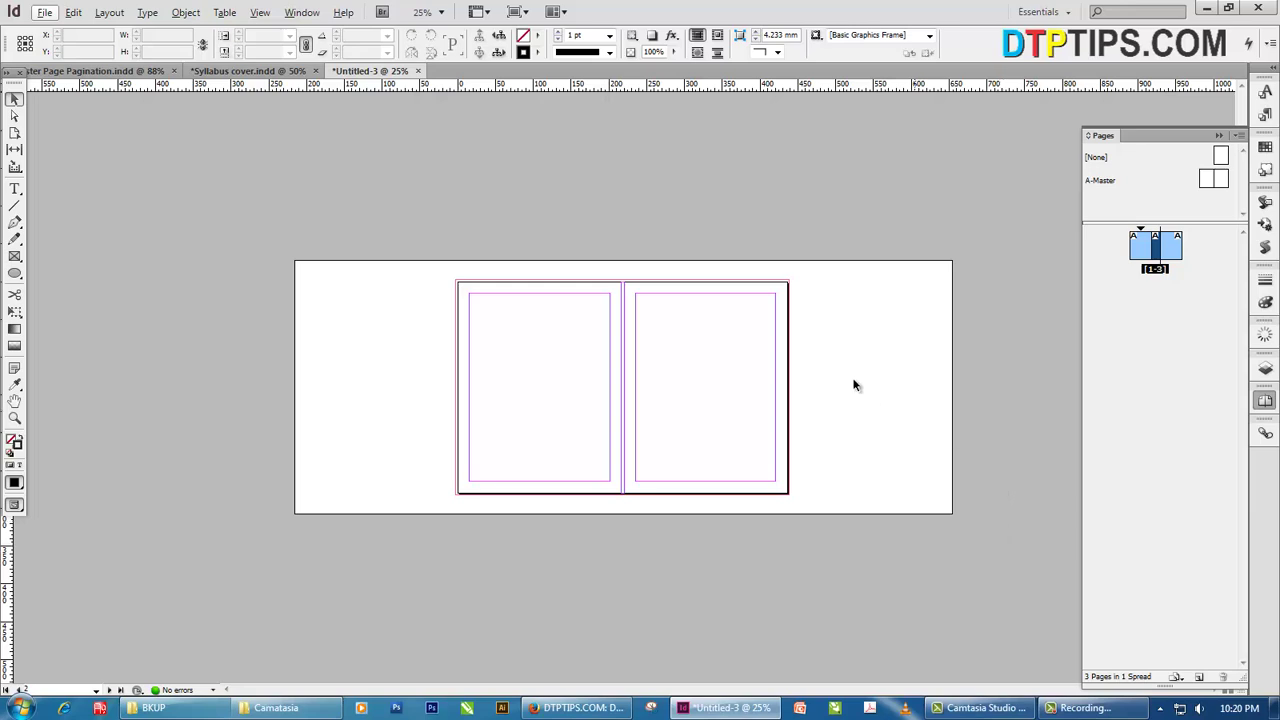
Set the pasteboard's horizontal margins to 55 in in the Guides & Pasteboard preferences
left_click(74, 14)
mouse_move(118, 617)
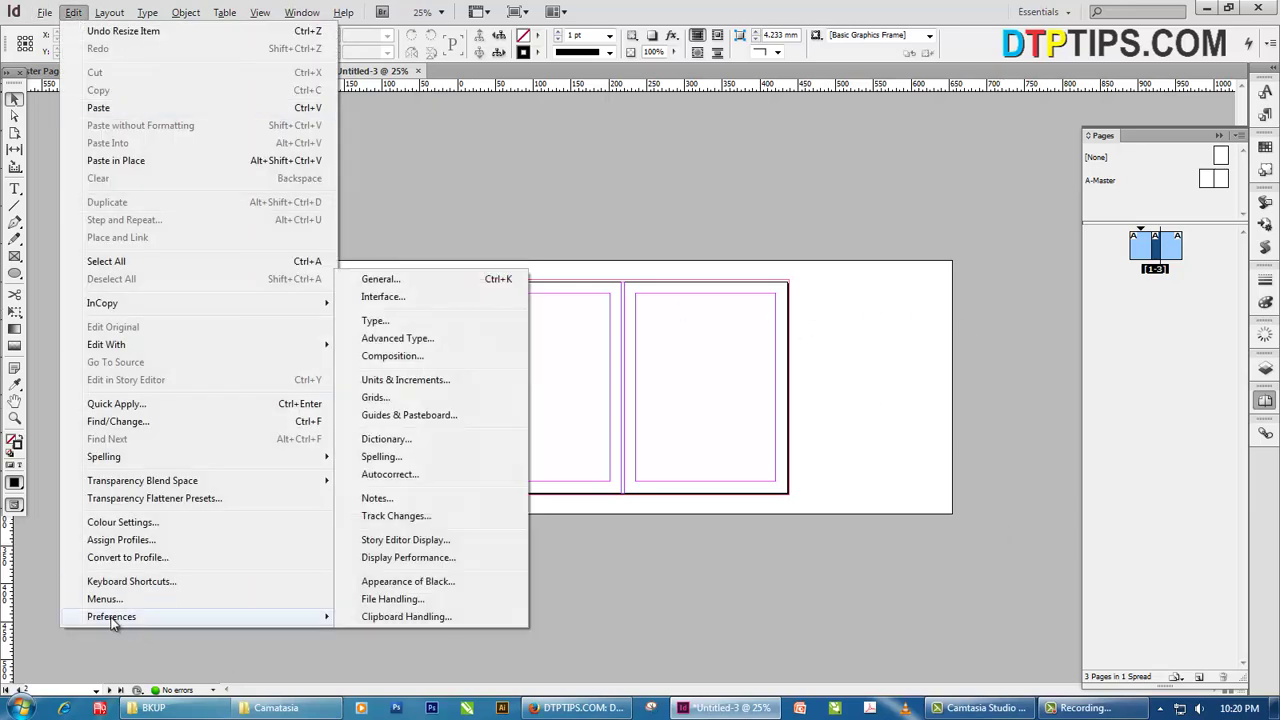
left_click(412, 414)
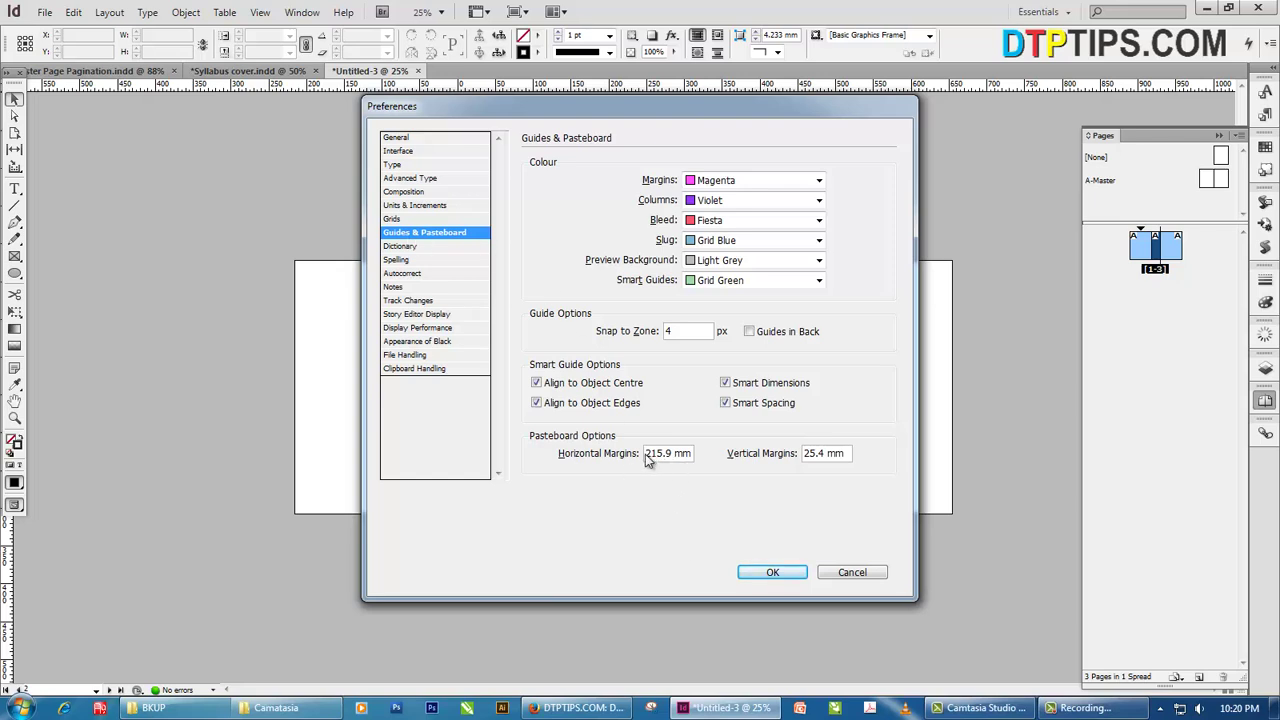
left_click_drag(645, 454, 766, 466)
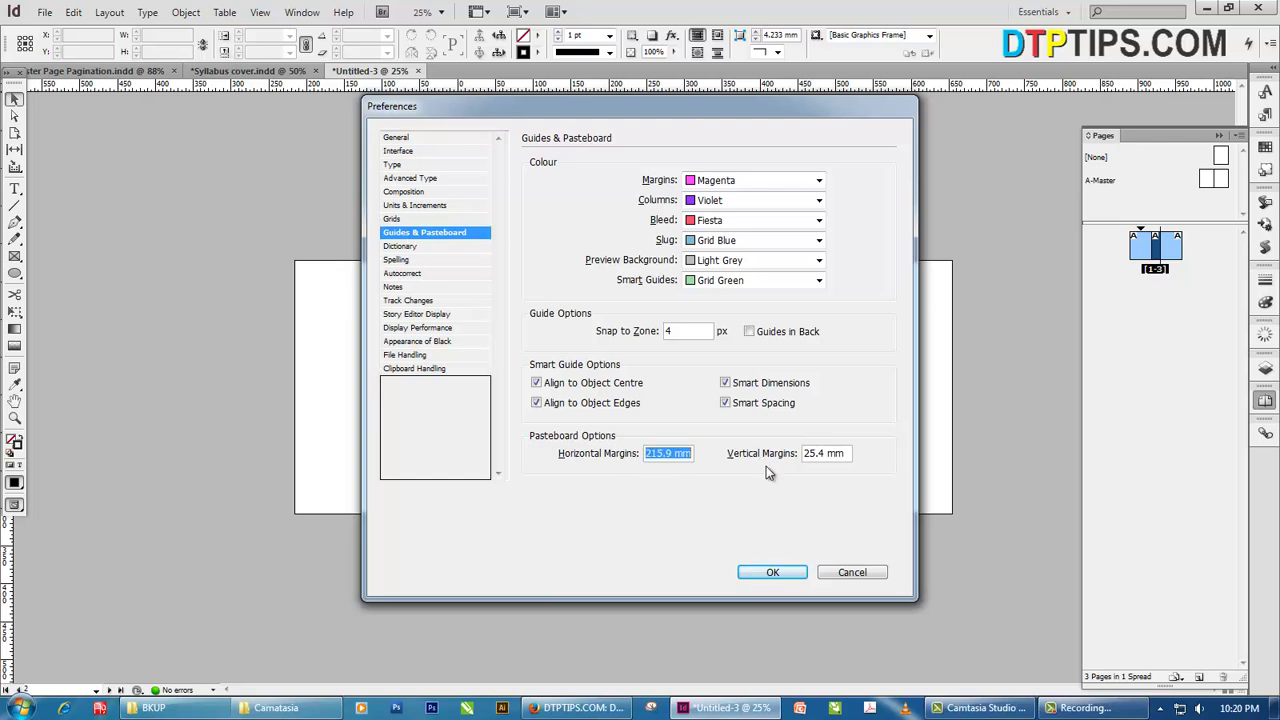
type("55 in")
left_click(773, 573)
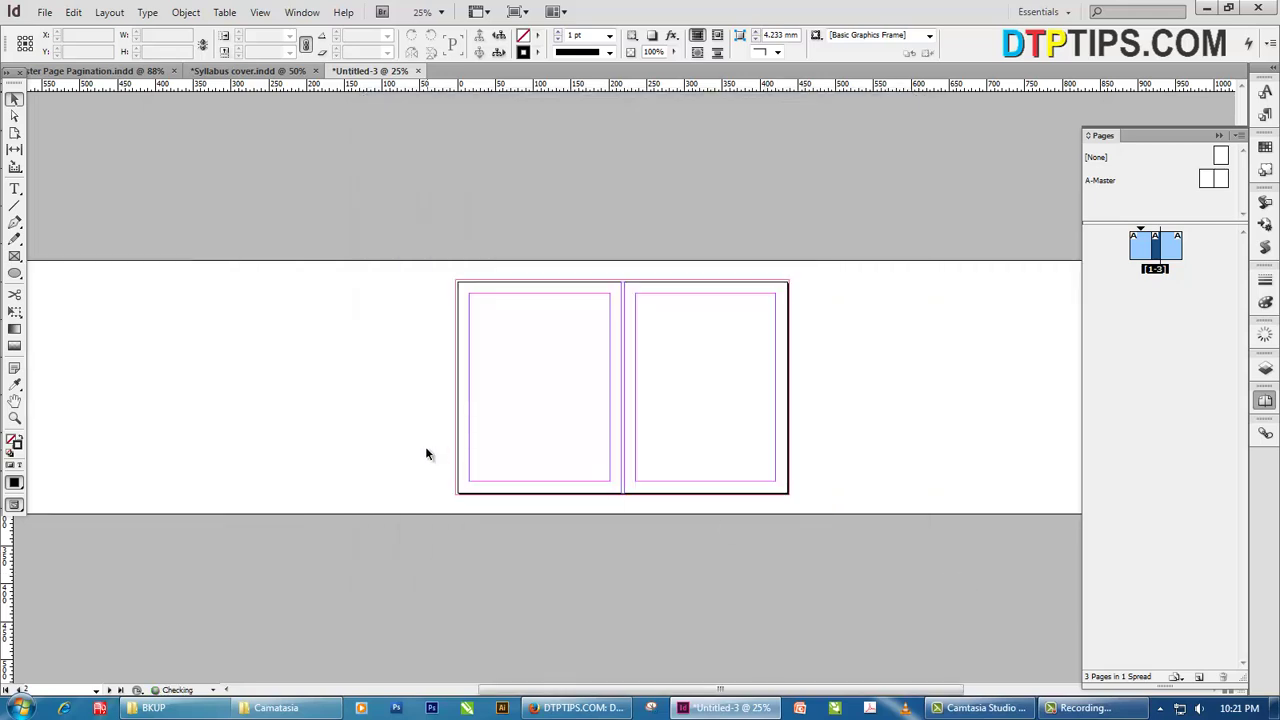
Paste the copied cover artwork in place and move it onto the pasteboard to the left of the spread
scroll(423, 450, "left", 5)
key("ctrl+minus")
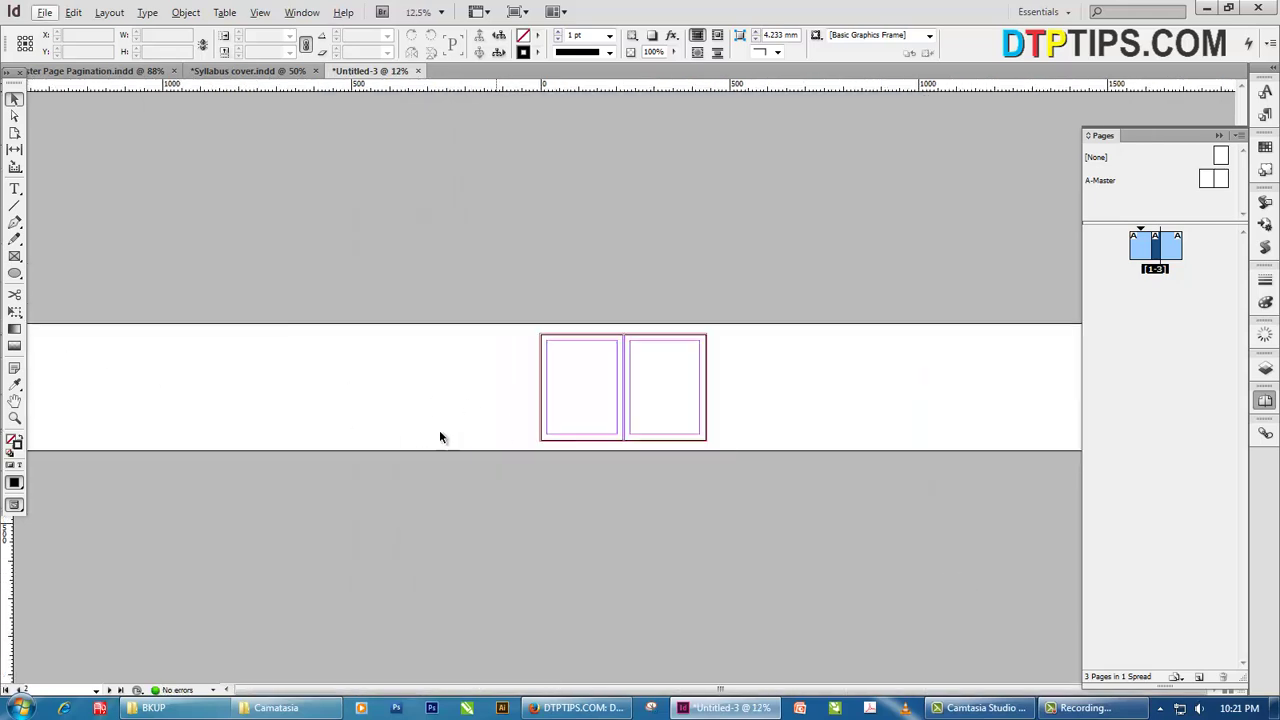
key("ctrl+alt+shift+v")
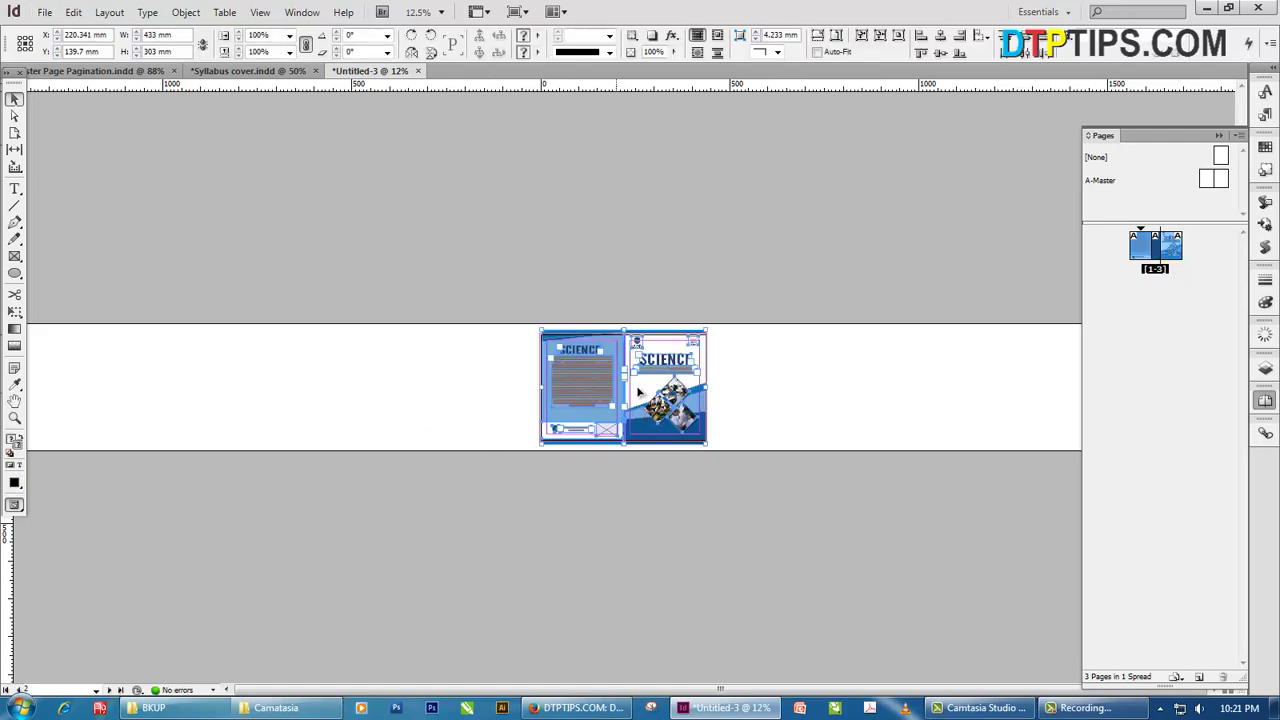
left_click_drag(657, 391, 481, 405)
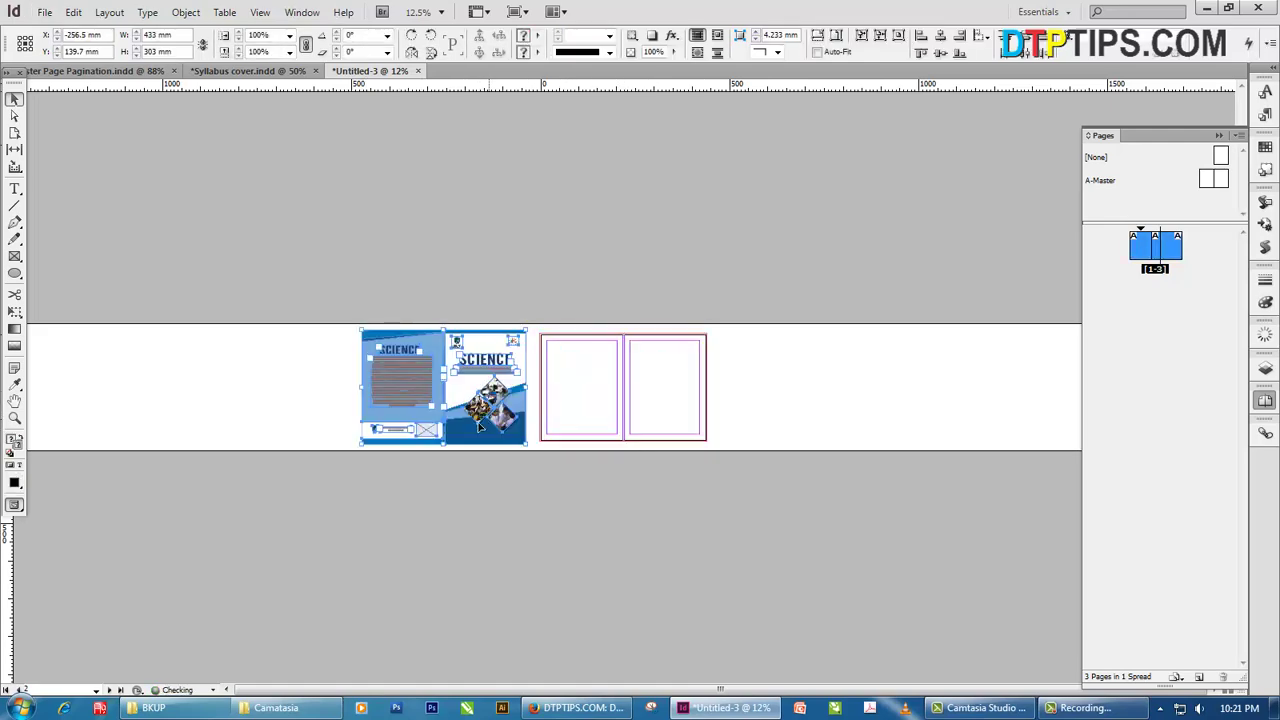
key("ctrl+equal")
key("ctrl+equal")
key("ctrl+equal")
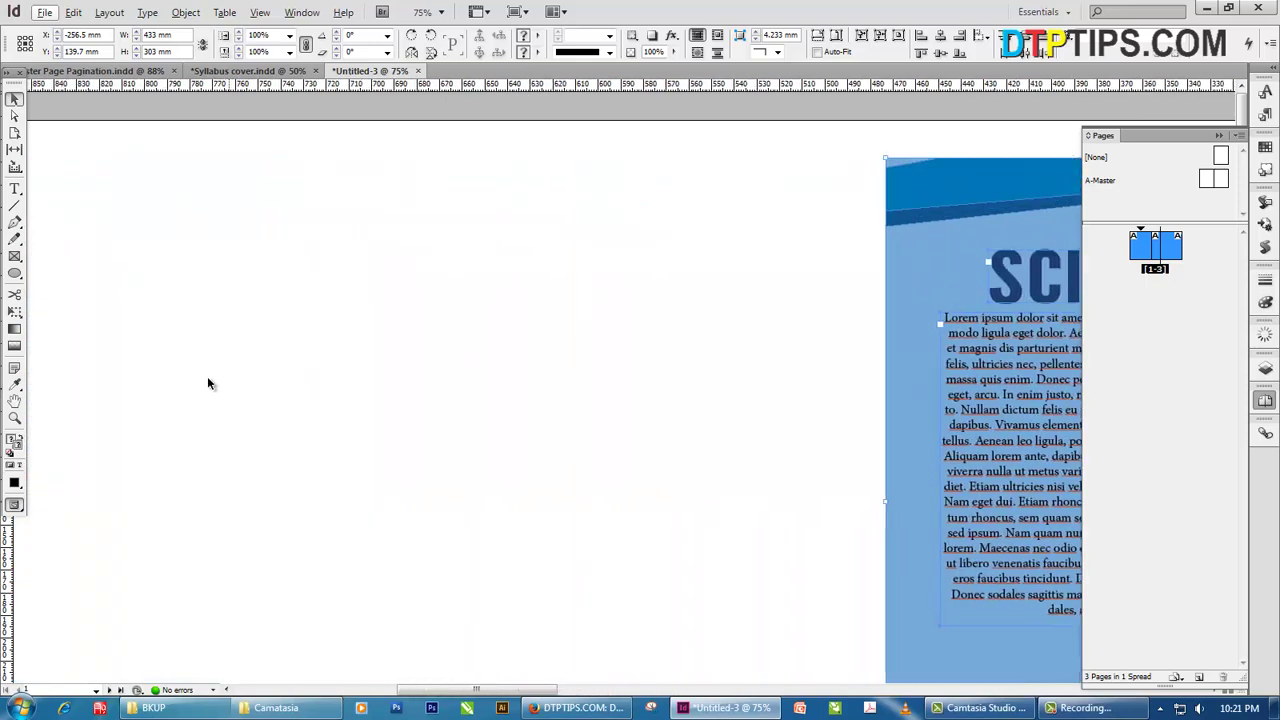
key("ctrl+minus")
key("ctrl+minus")
key("ctrl+minus")
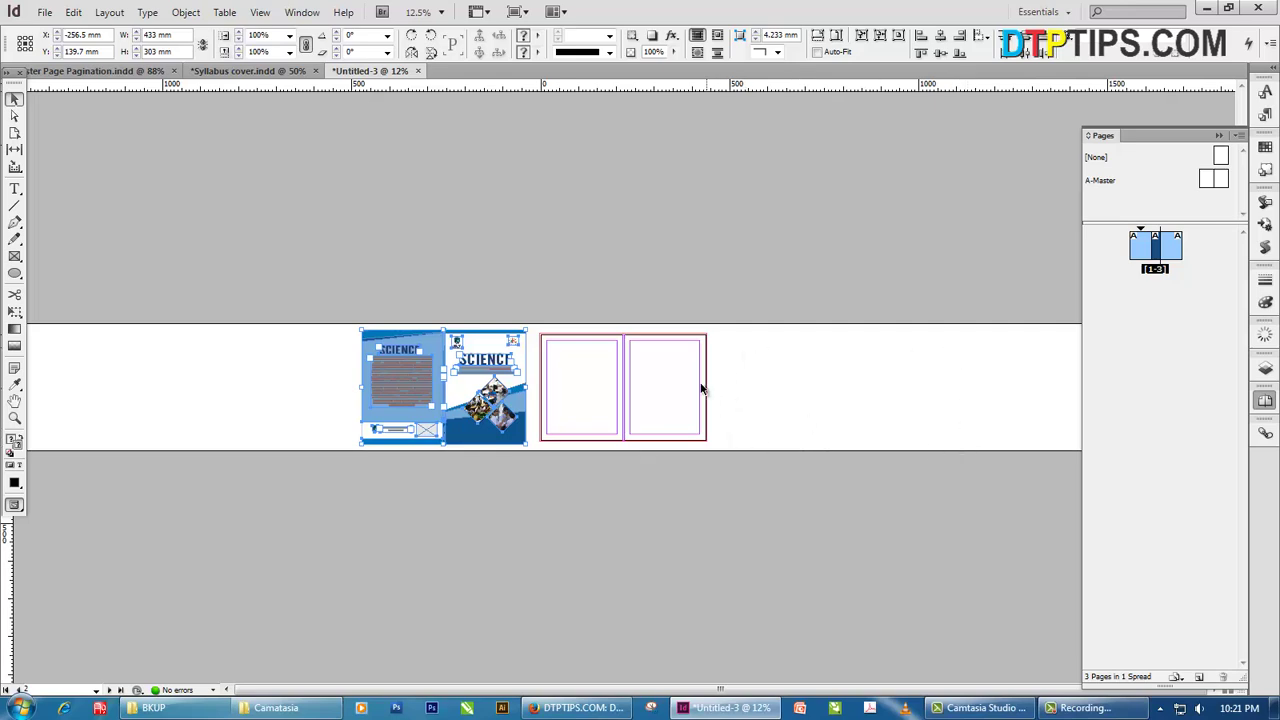
Move the National Curriculum logo to the front cover's top-right margin corner and the National Institute of Education logo to its top-left margin corner
left_click(222, 376)
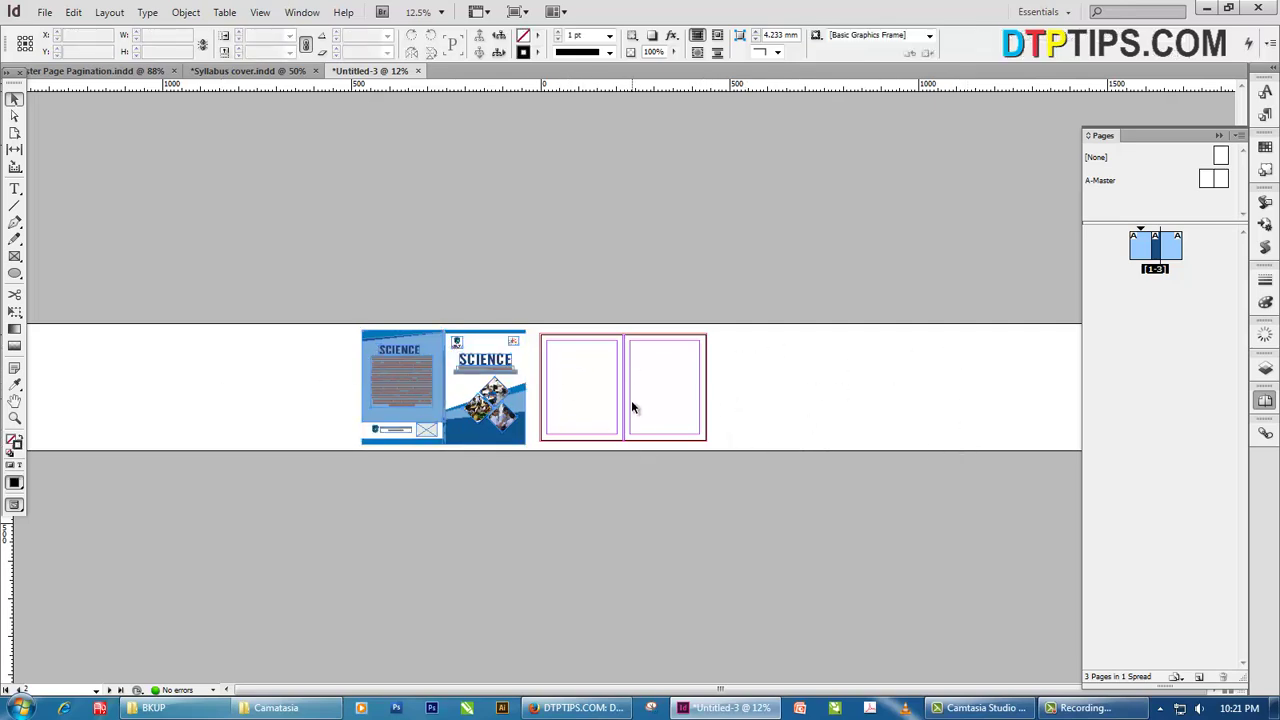
key("ctrl+space")
left_click_drag(349, 326, 762, 470)
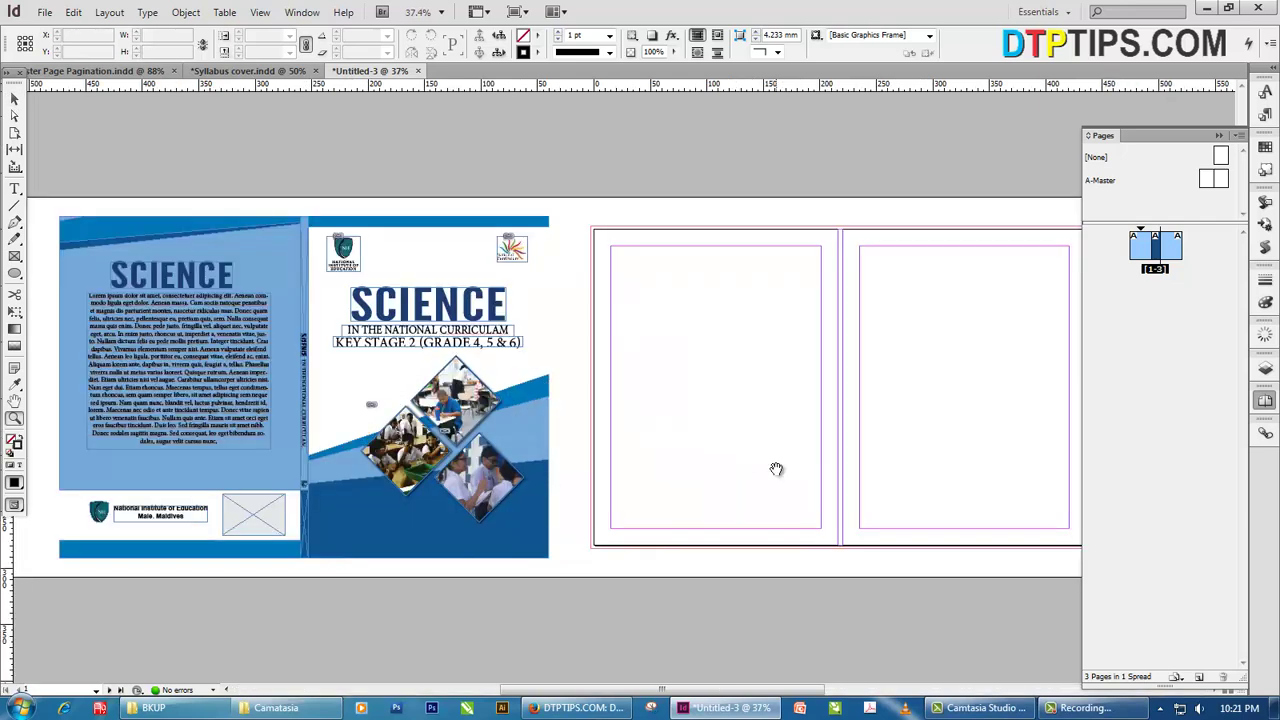
left_click(14, 98)
left_click(511, 251)
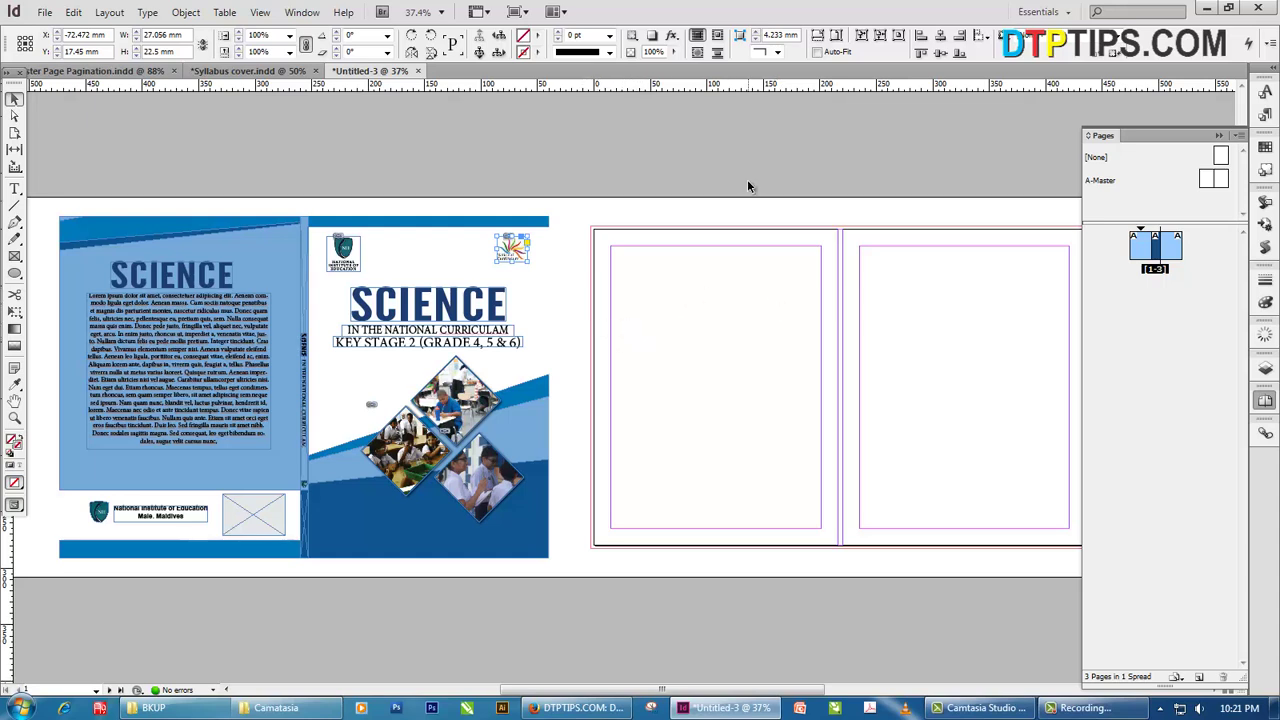
left_click_drag(502, 256, 1039, 263)
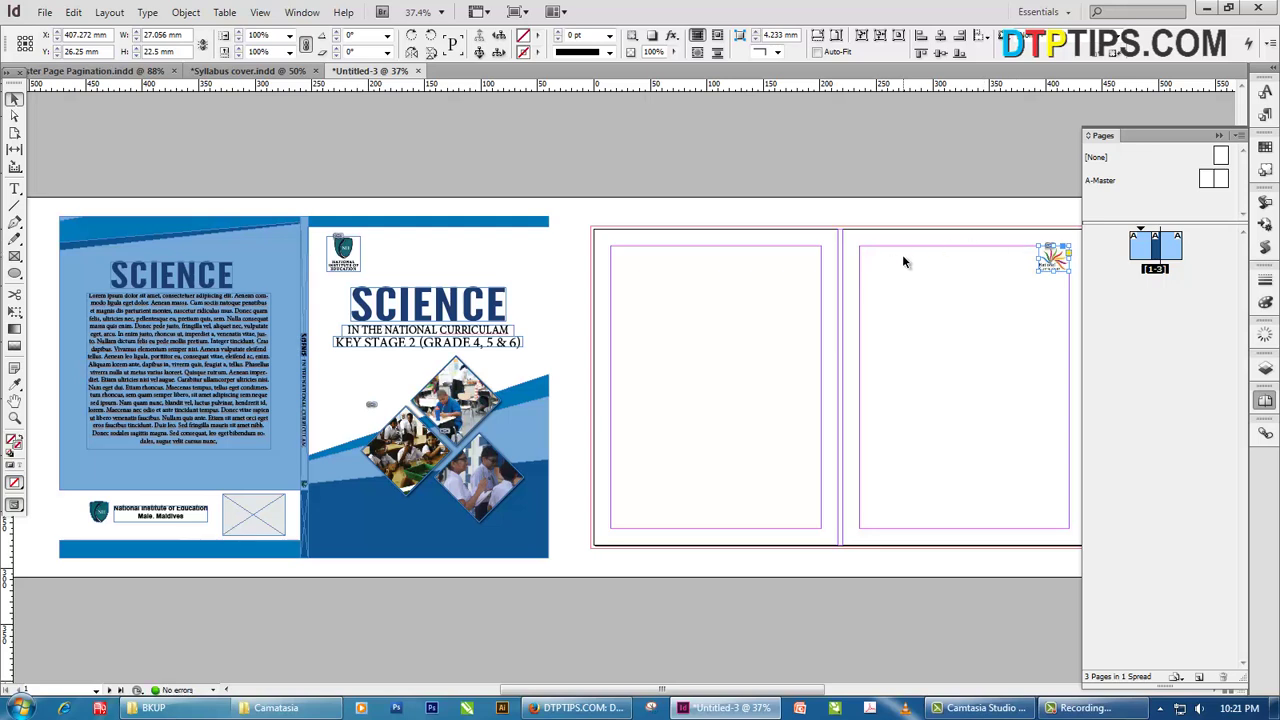
left_click_drag(342, 254, 872, 265)
left_click(942, 346)
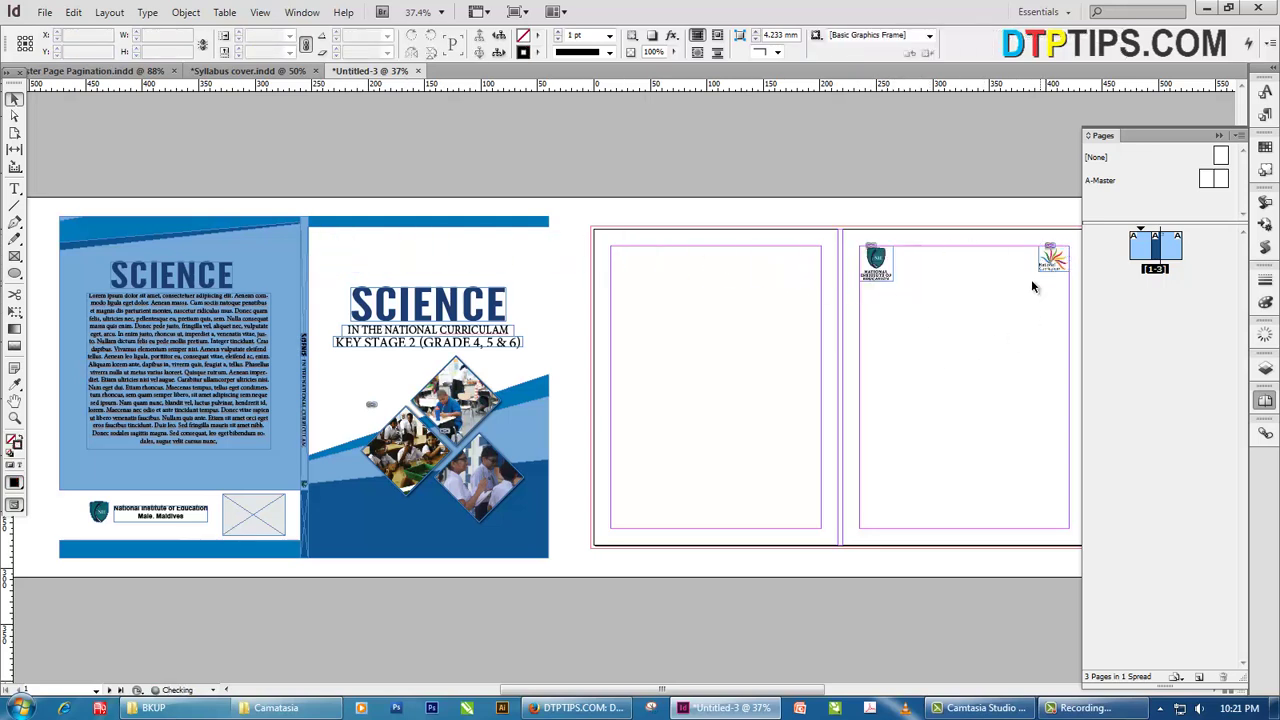
Align the vertical centres of the two front-cover logos and check the page in preview mode
scroll(906, 266, "up", 2)
scroll(757, 329, "right", 3)
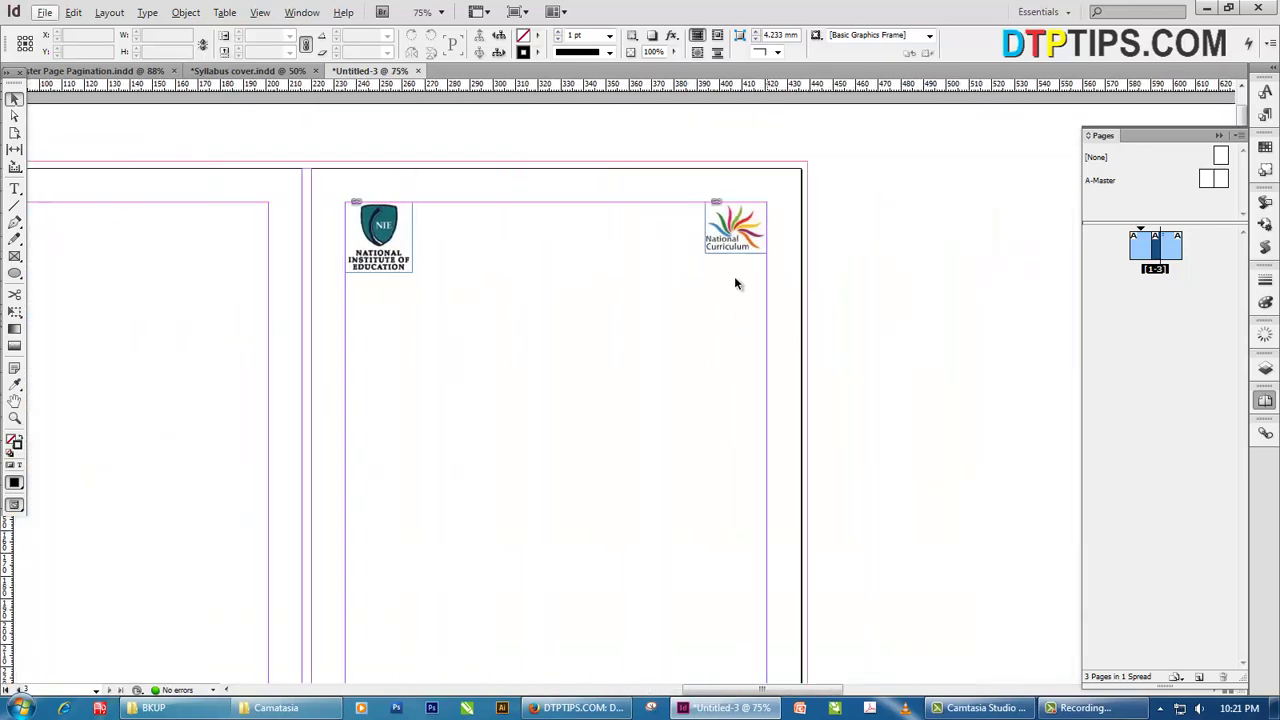
key("ctrl+a")
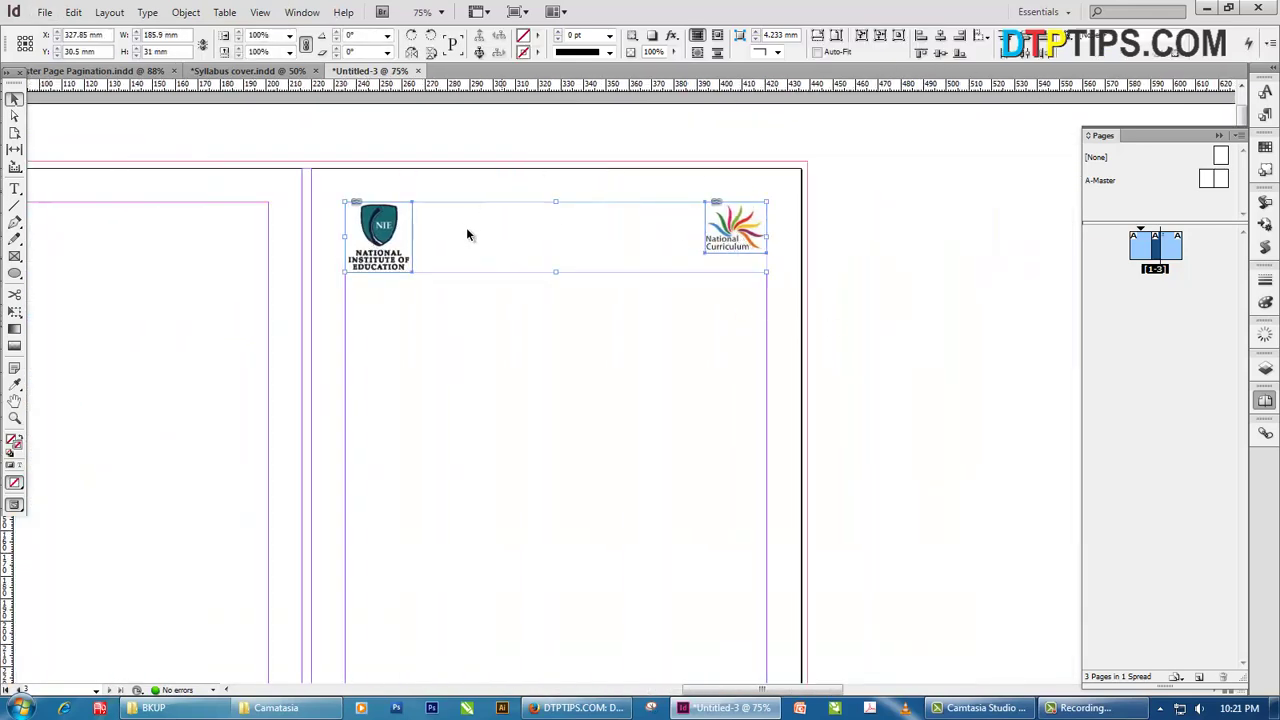
left_click(940, 52)
left_click(938, 287)
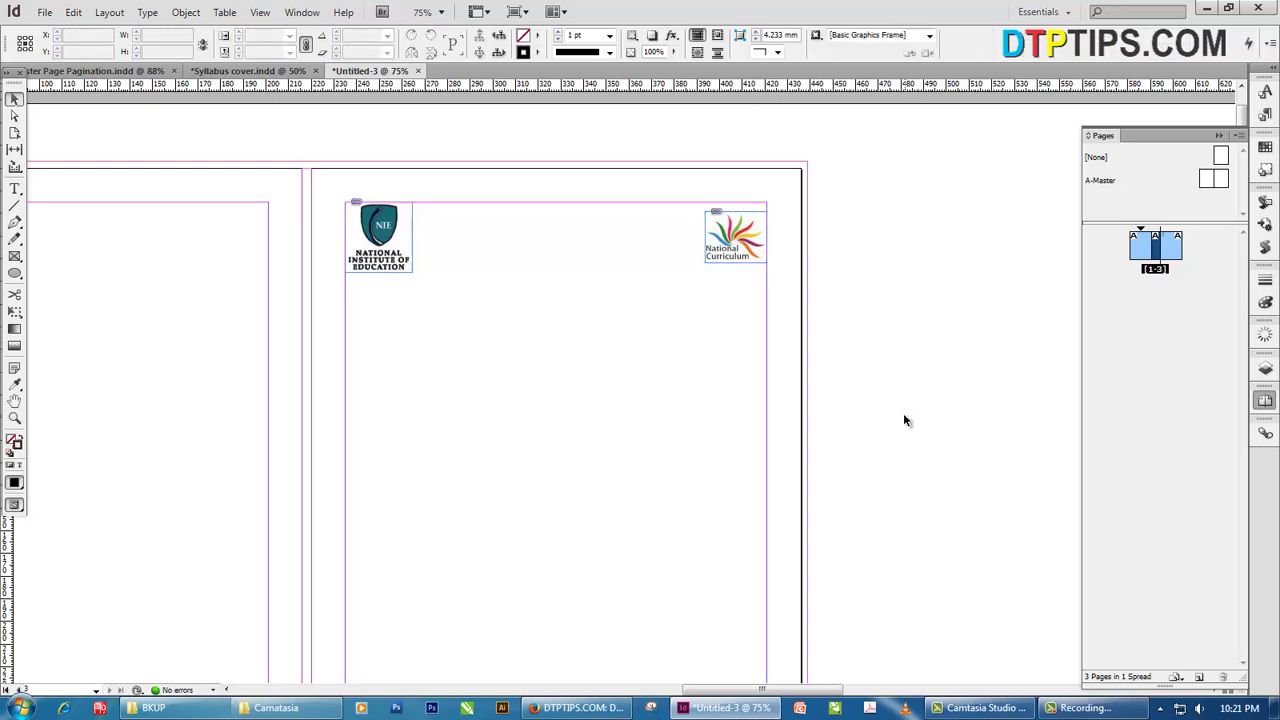
key("w")
key("w")
Select the two front-cover logos and examine the alignment and distribution options in the Align panel
left_click(377, 240)
left_click(725, 238, "shift")
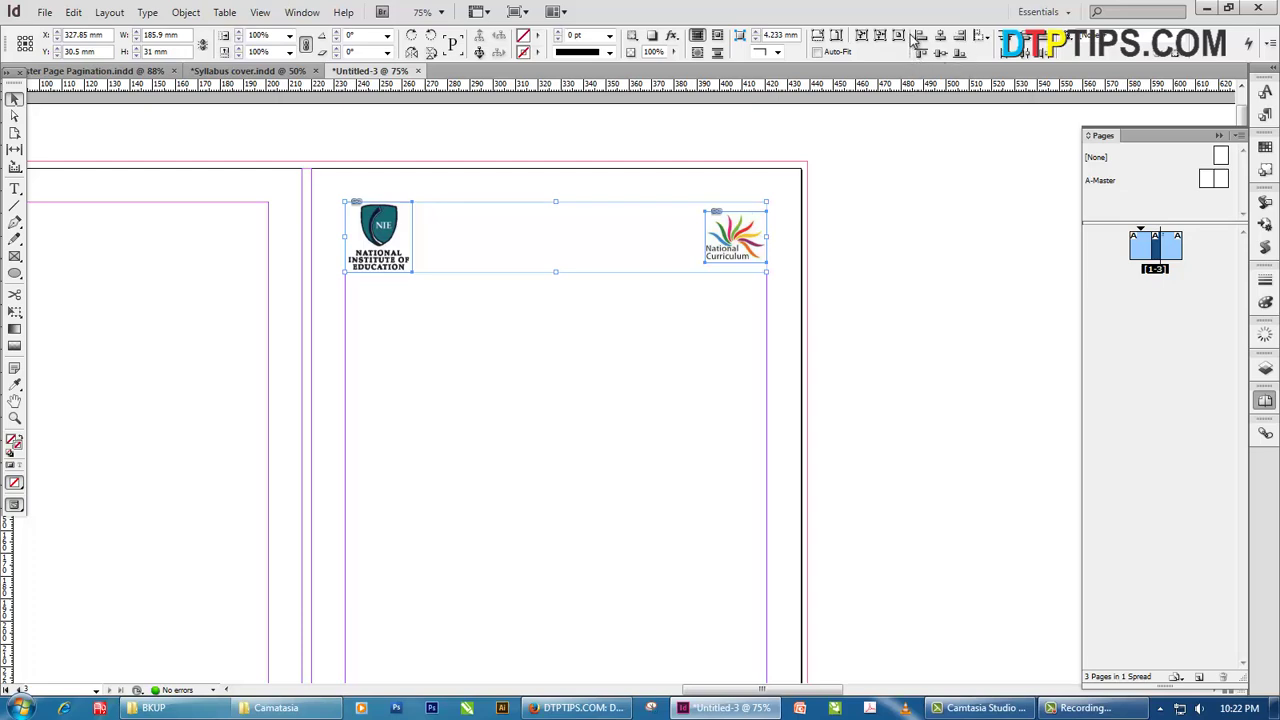
left_click(180, 15)
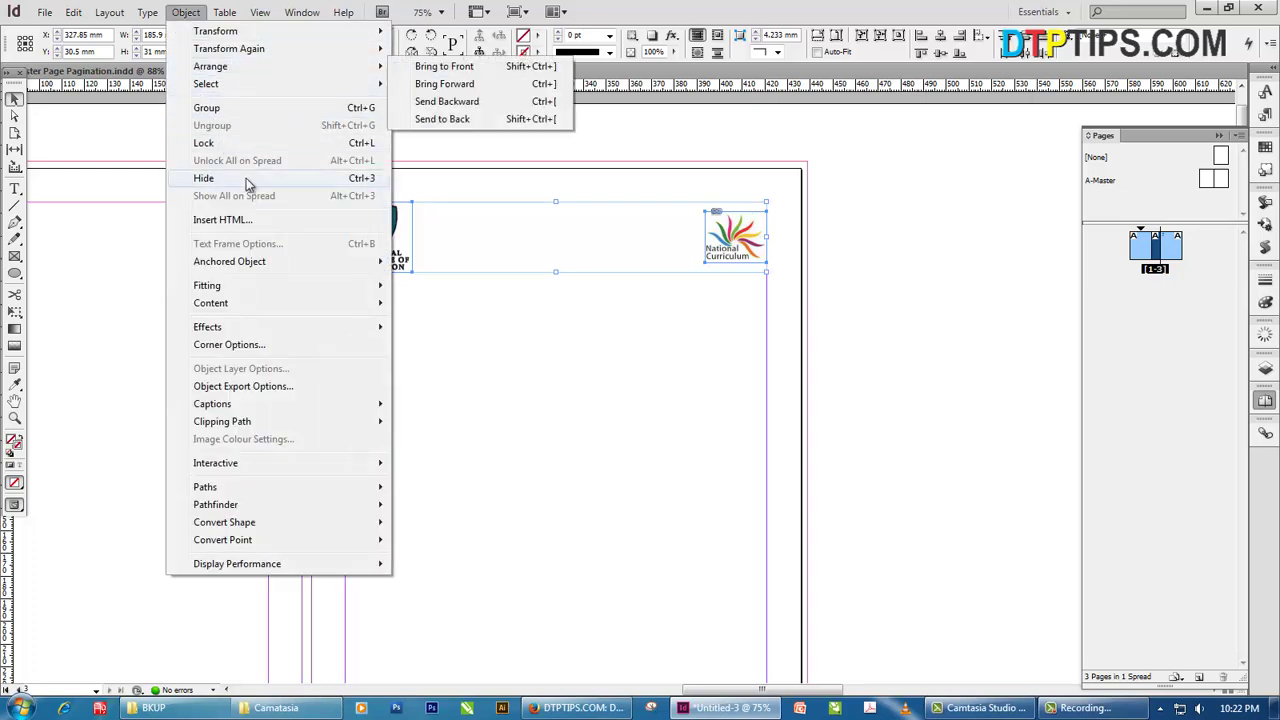
mouse_move(237, 75)
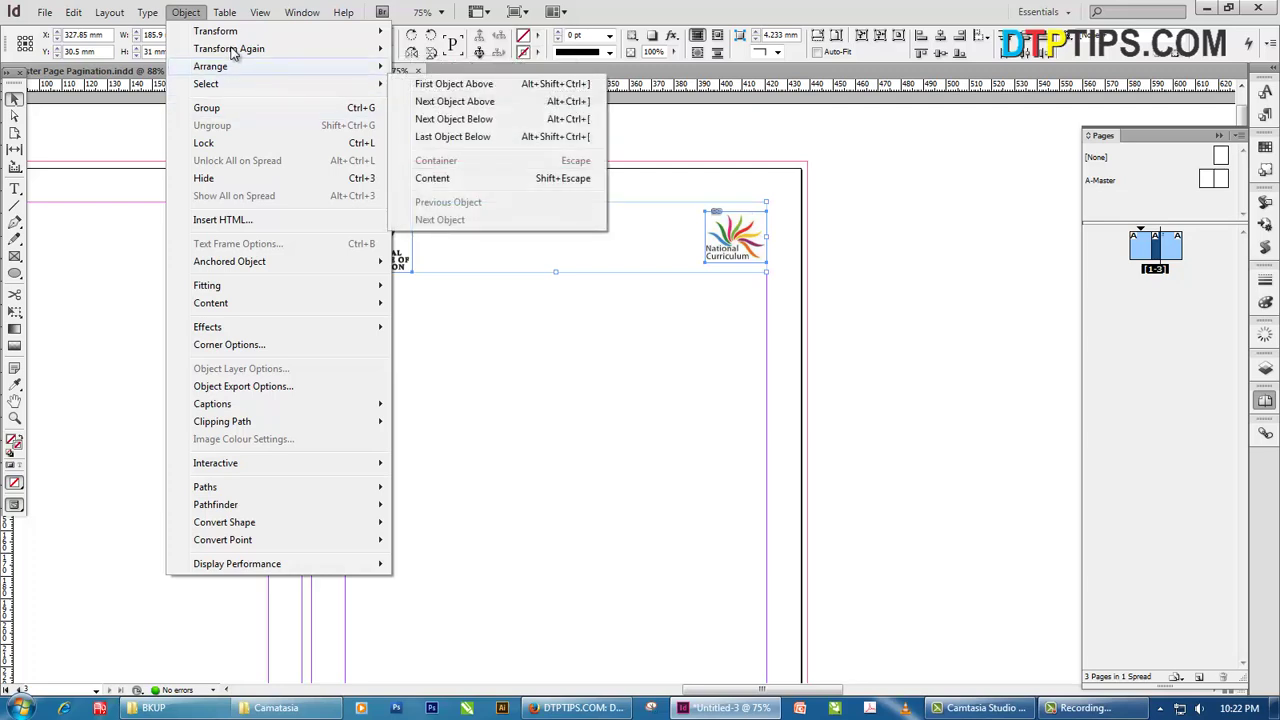
mouse_move(235, 37)
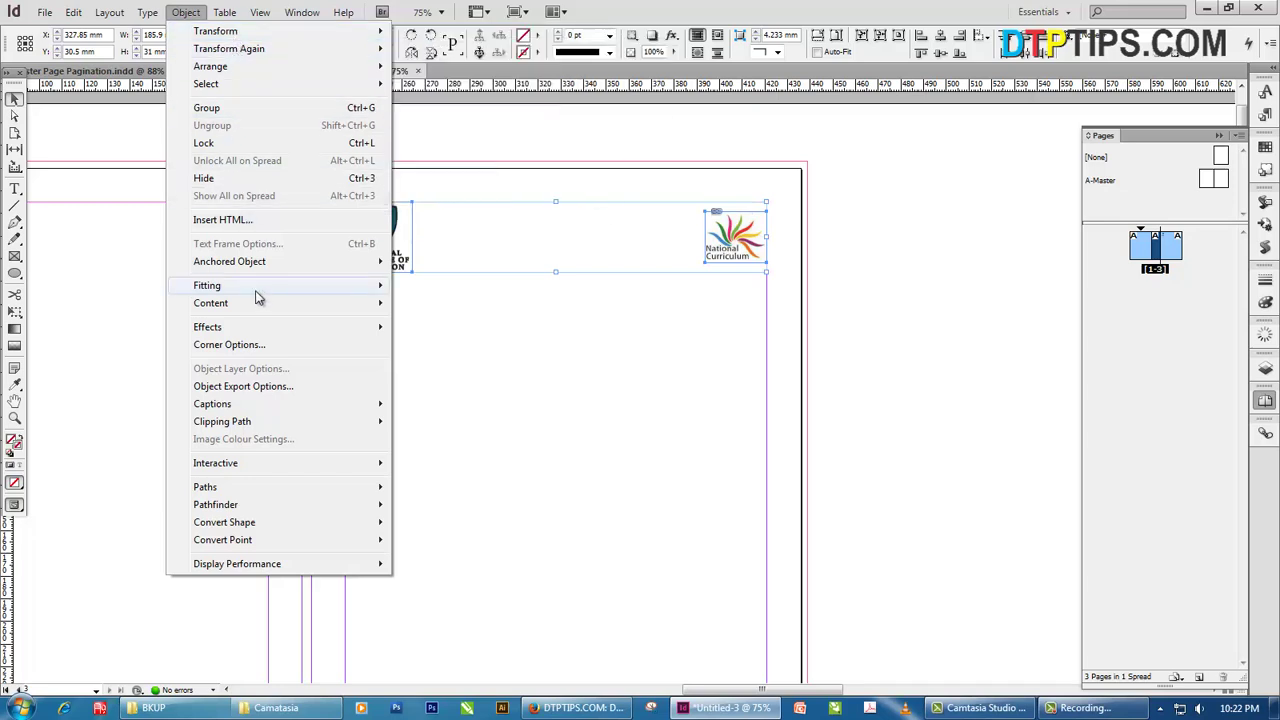
mouse_move(301, 12)
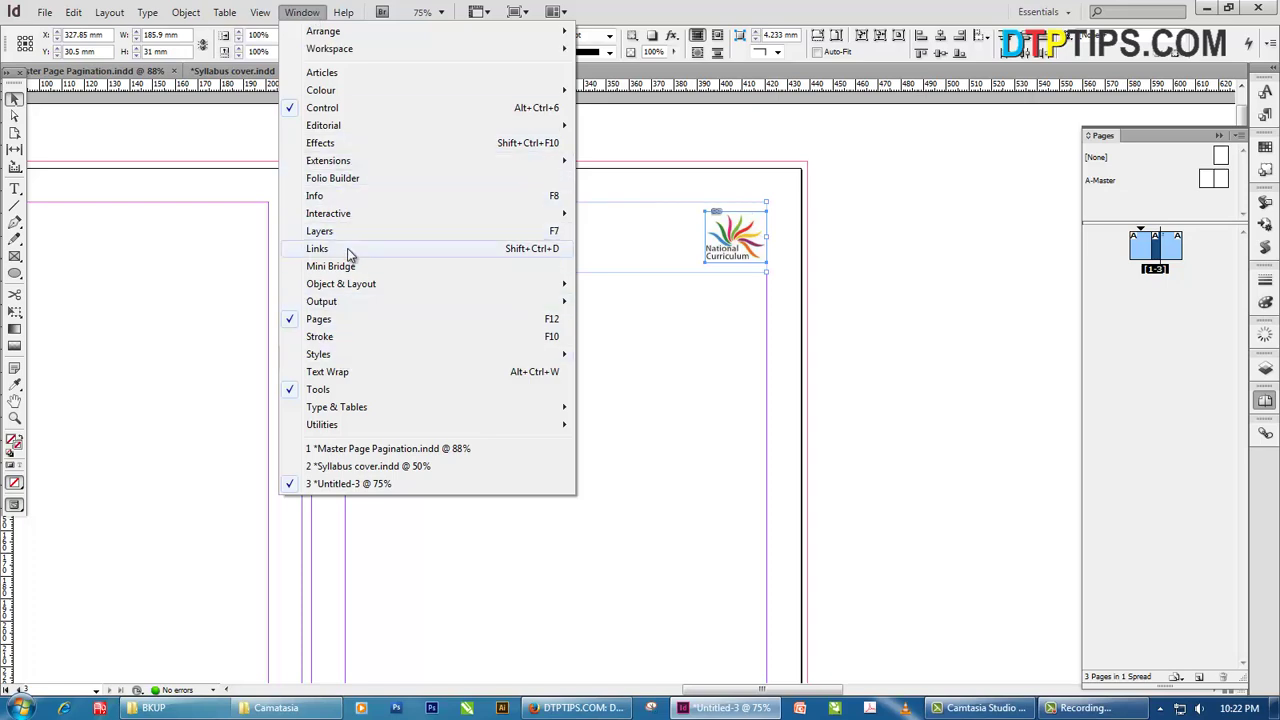
left_click(234, 214)
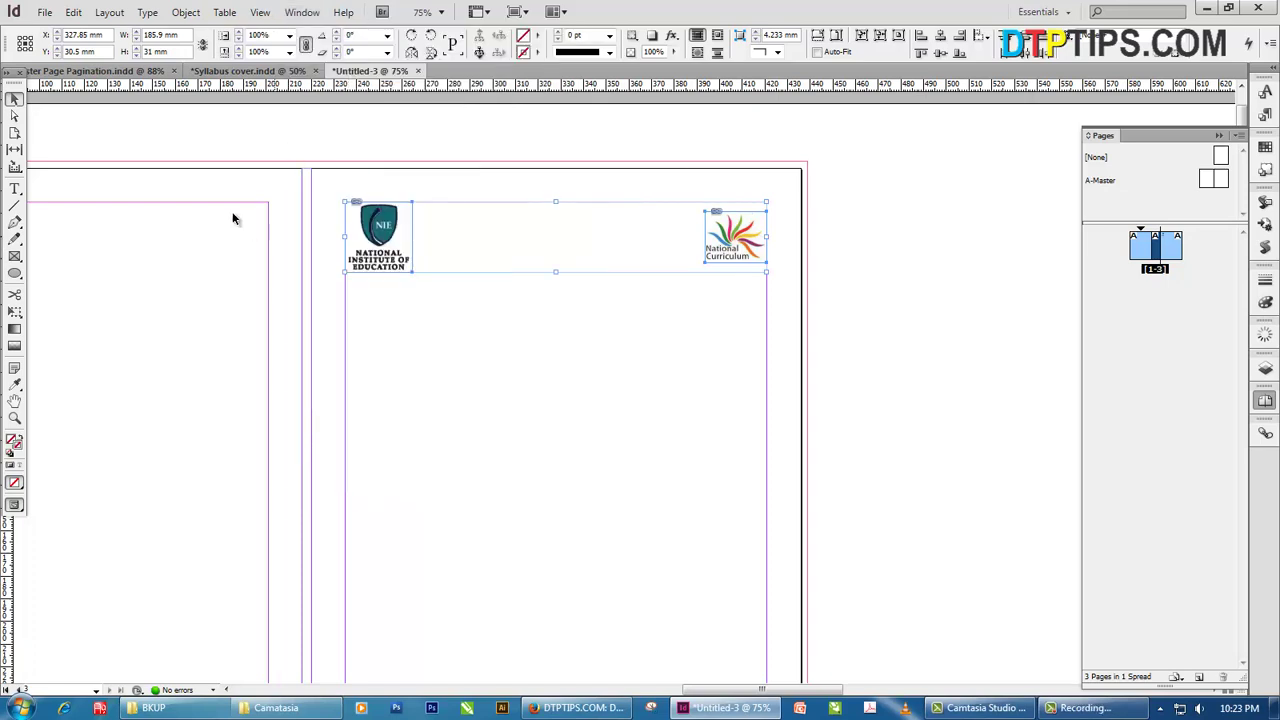
left_click(199, 20)
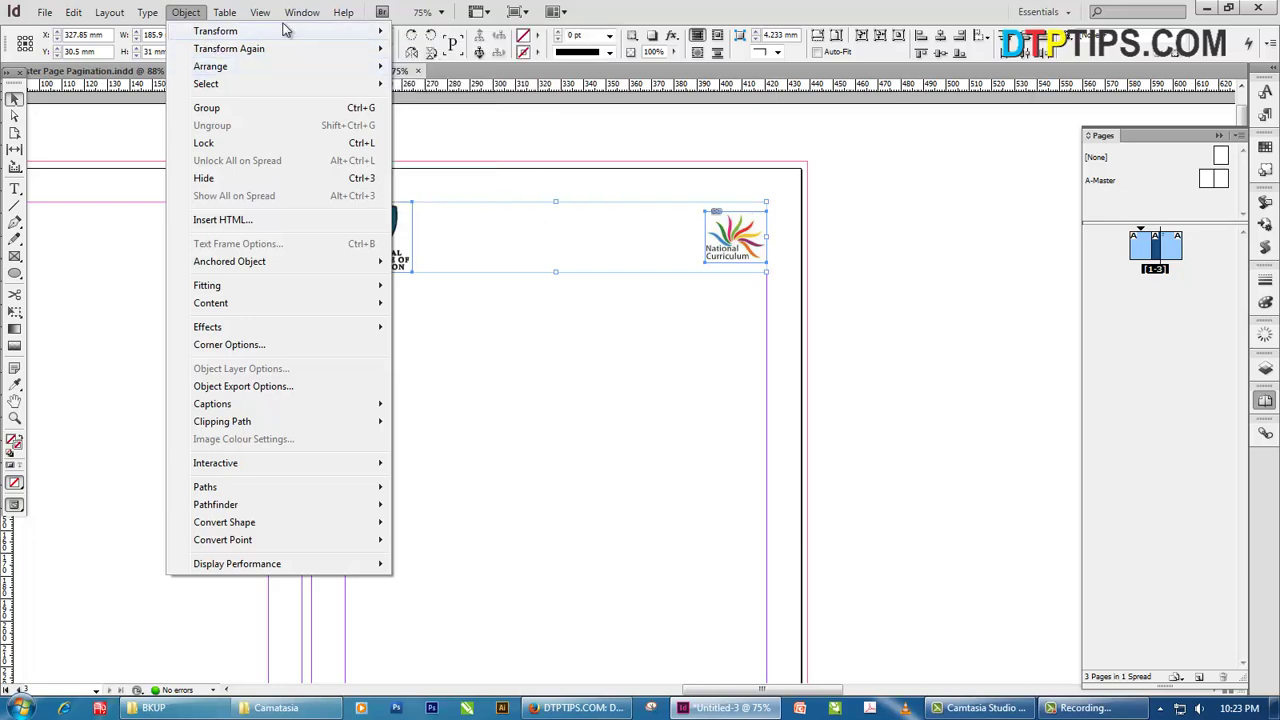
mouse_move(296, 18)
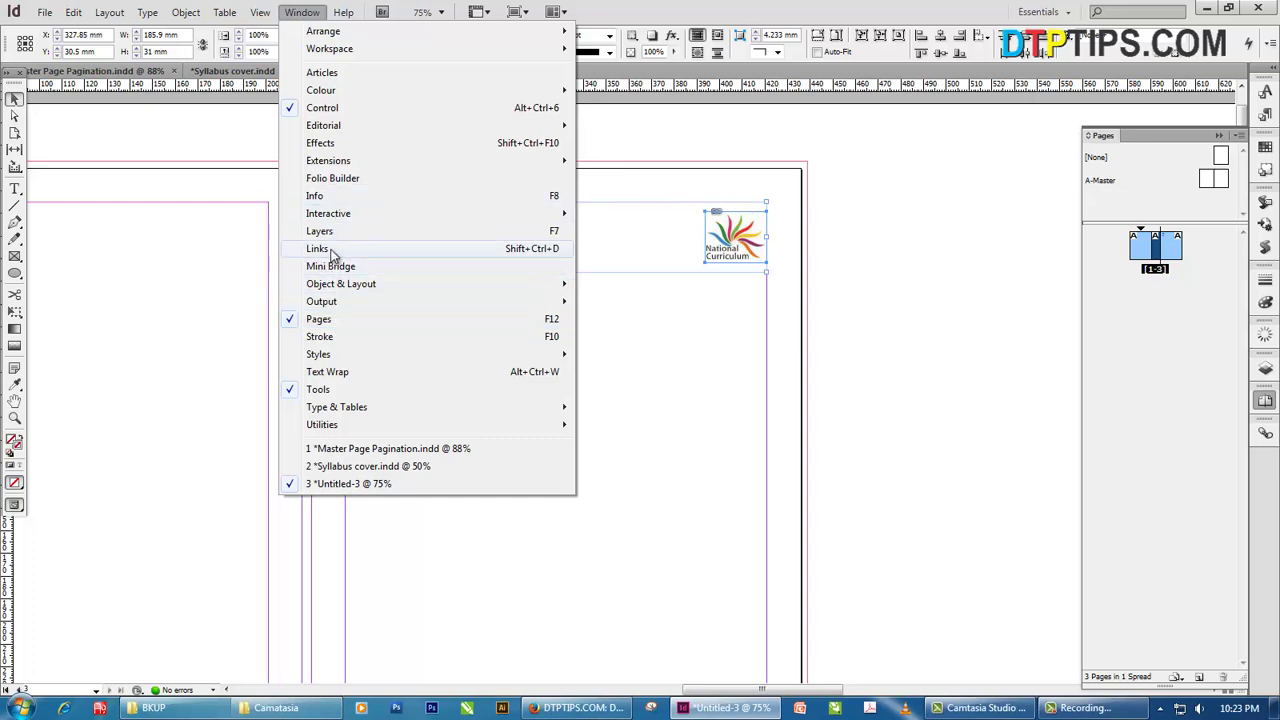
mouse_move(336, 222)
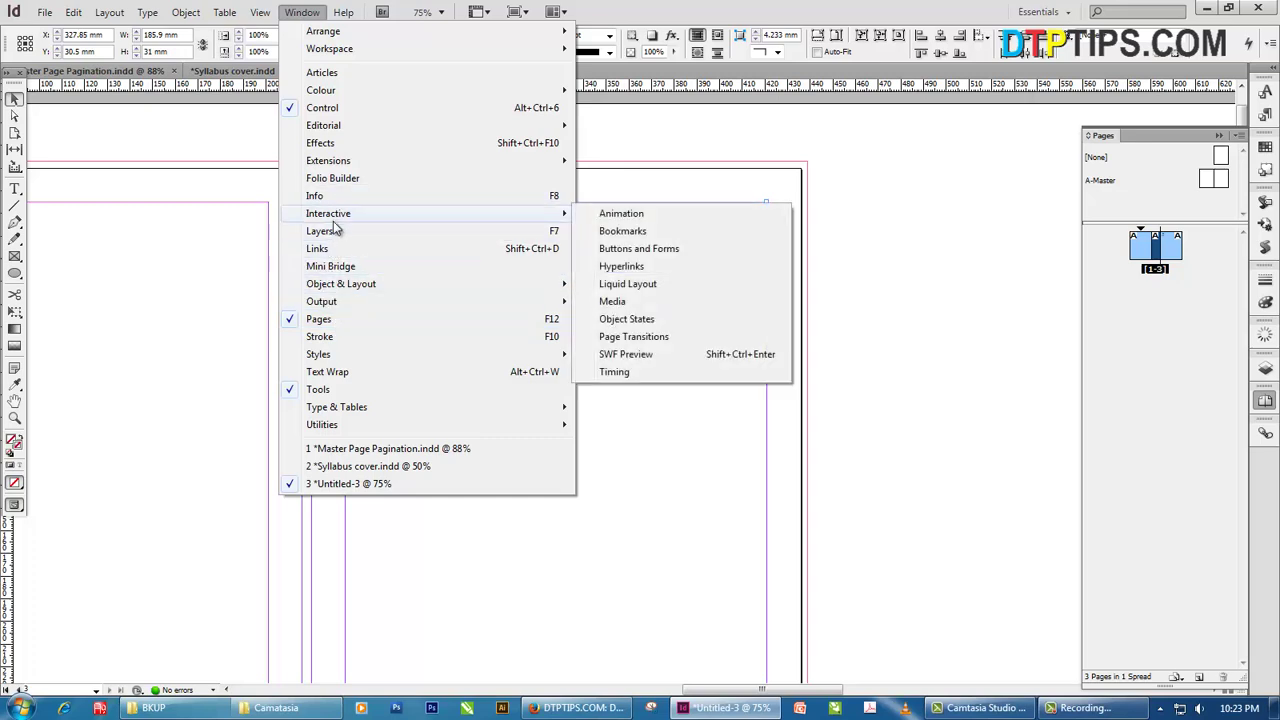
mouse_move(347, 302)
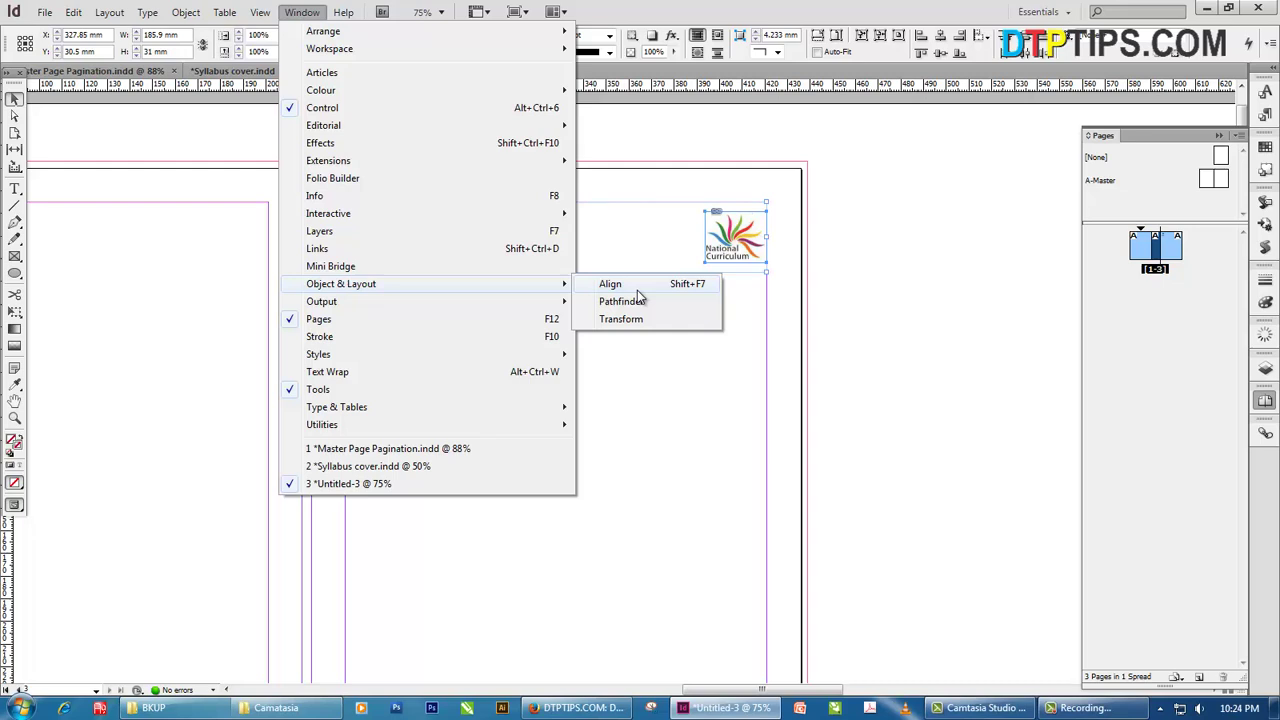
left_click(637, 290)
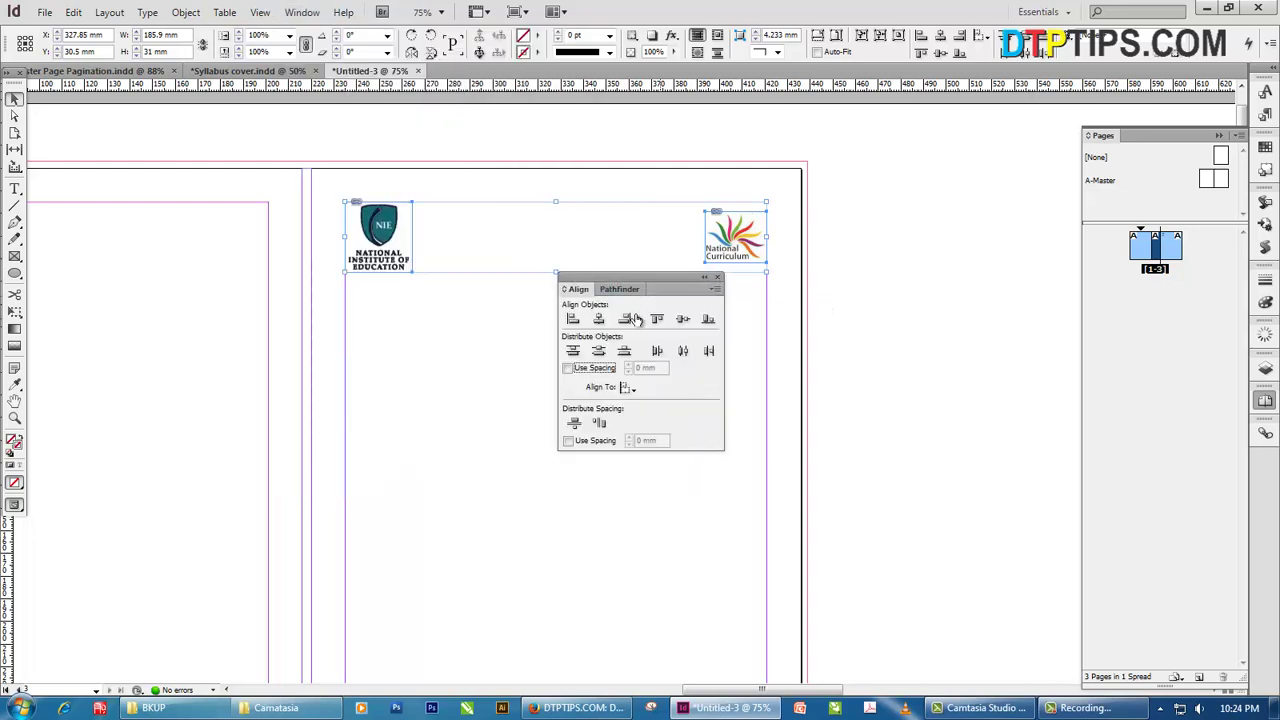
left_click_drag(655, 282, 966, 126)
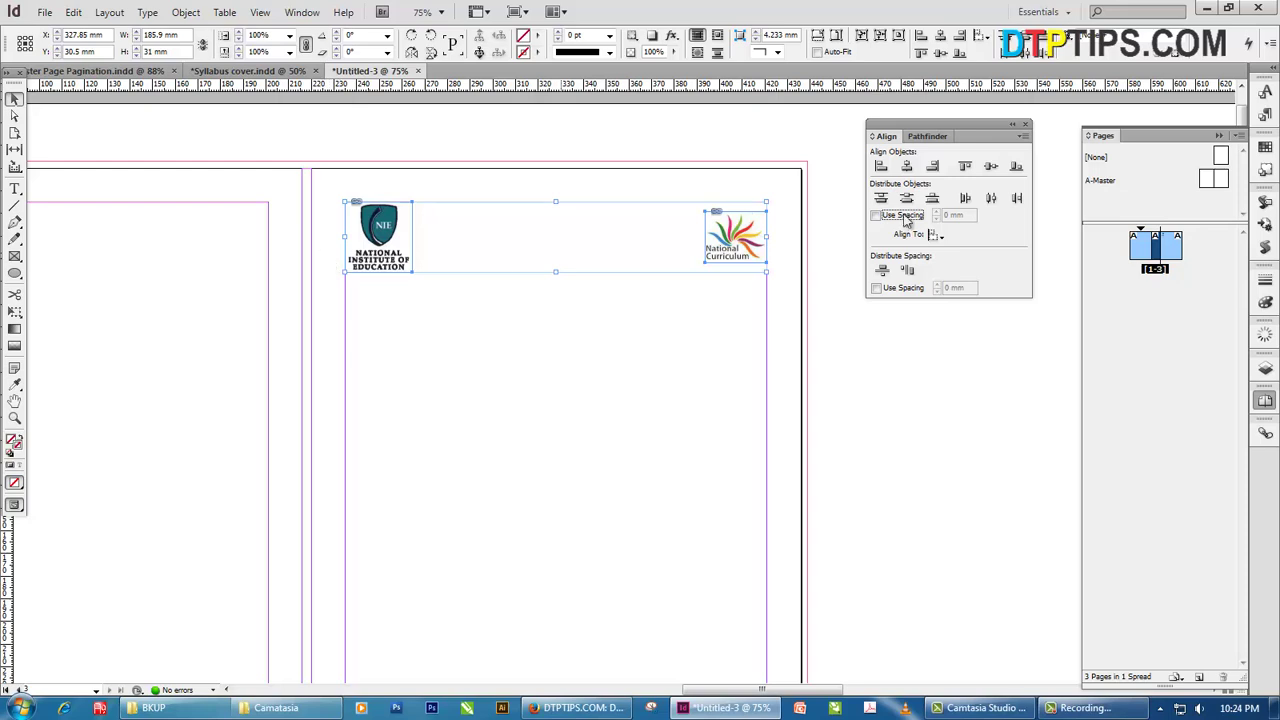
left_click(1025, 123)
left_click(857, 477)
Draw a rectangle about 212 mm wide and 11 mm high along the front cover's top bleed, starting at the spine edge
scroll(648, 418, "left", 3)
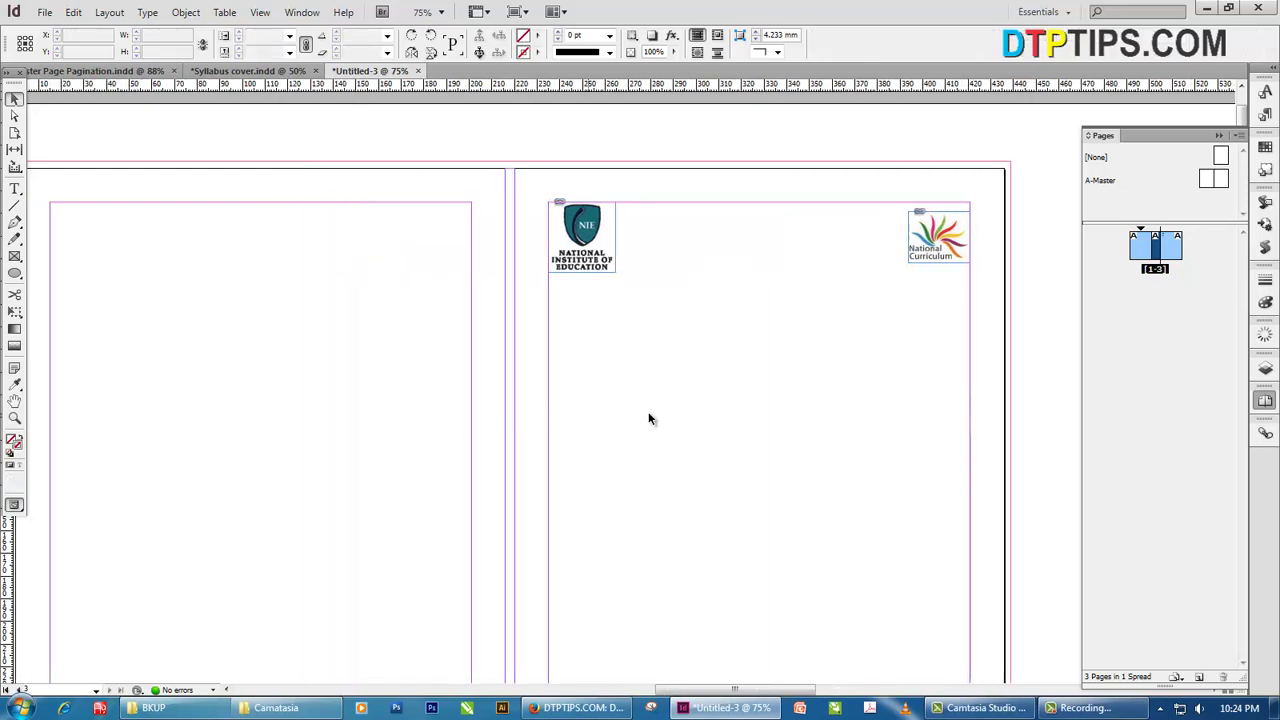
key("ctrl+minus")
scroll(758, 438, "left", 3)
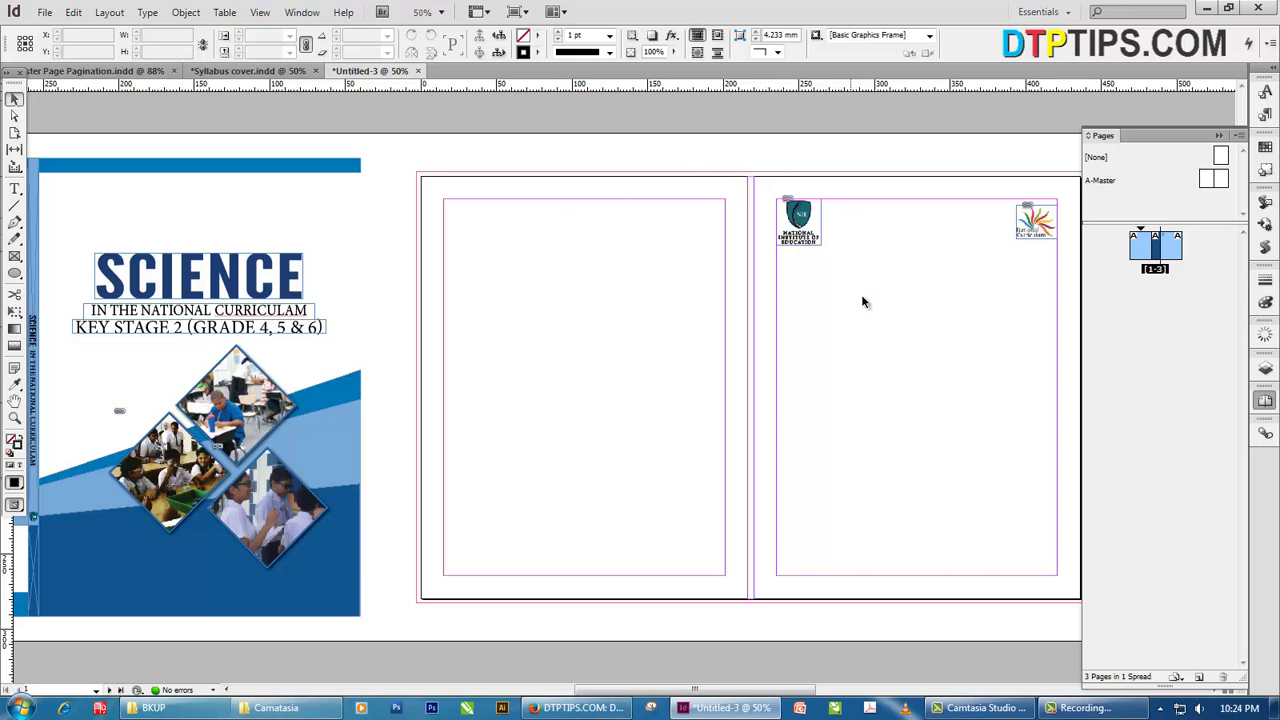
left_click(15, 257)
left_click_drag(15, 257, 117, 287)
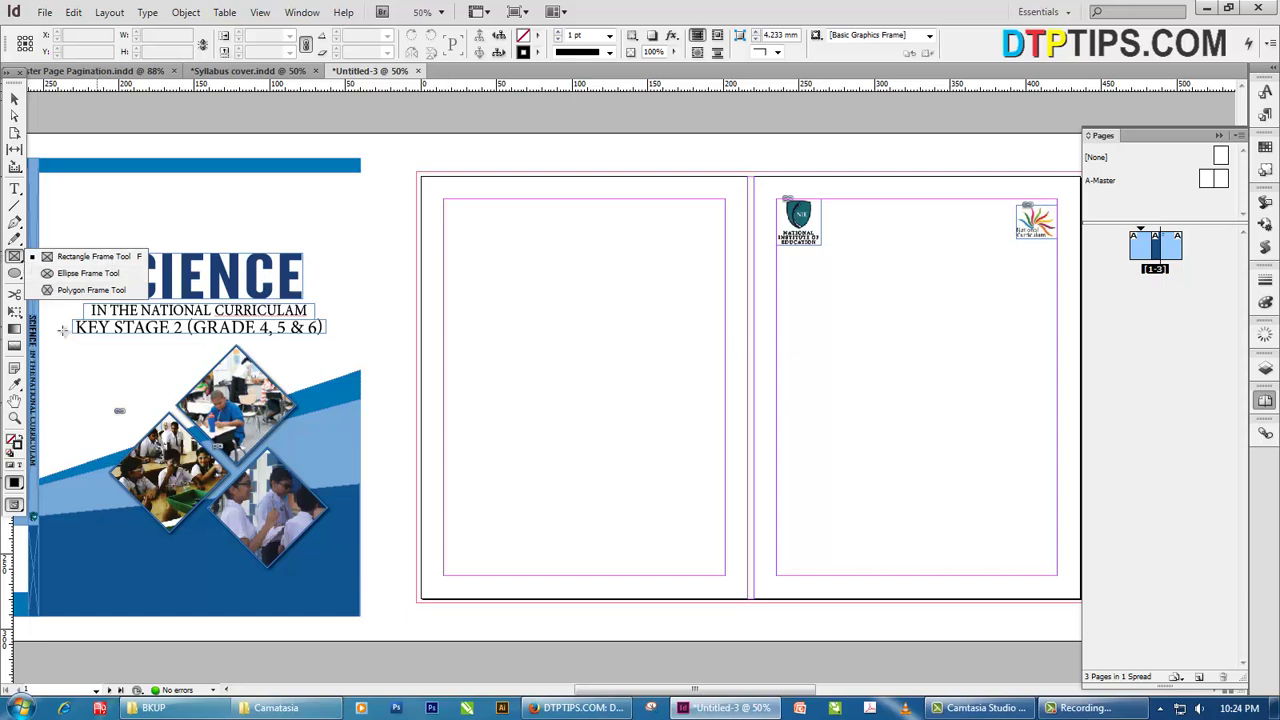
left_click(14, 273)
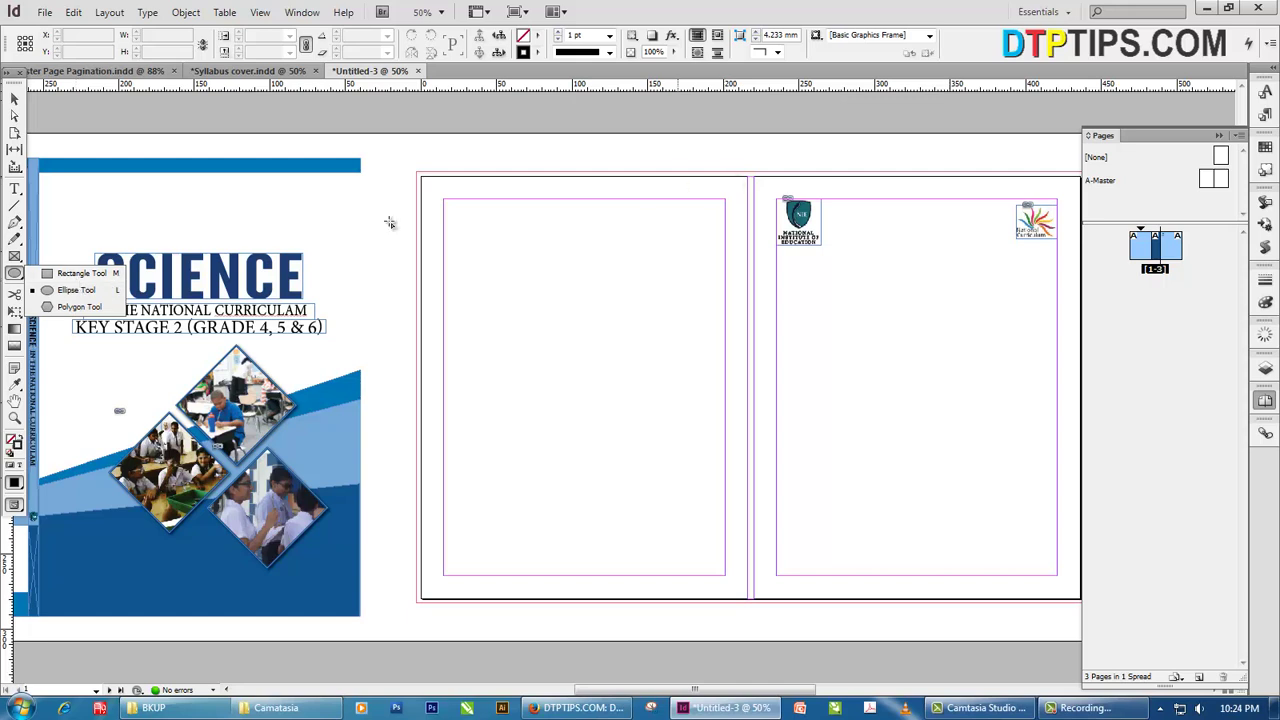
left_click(90, 272)
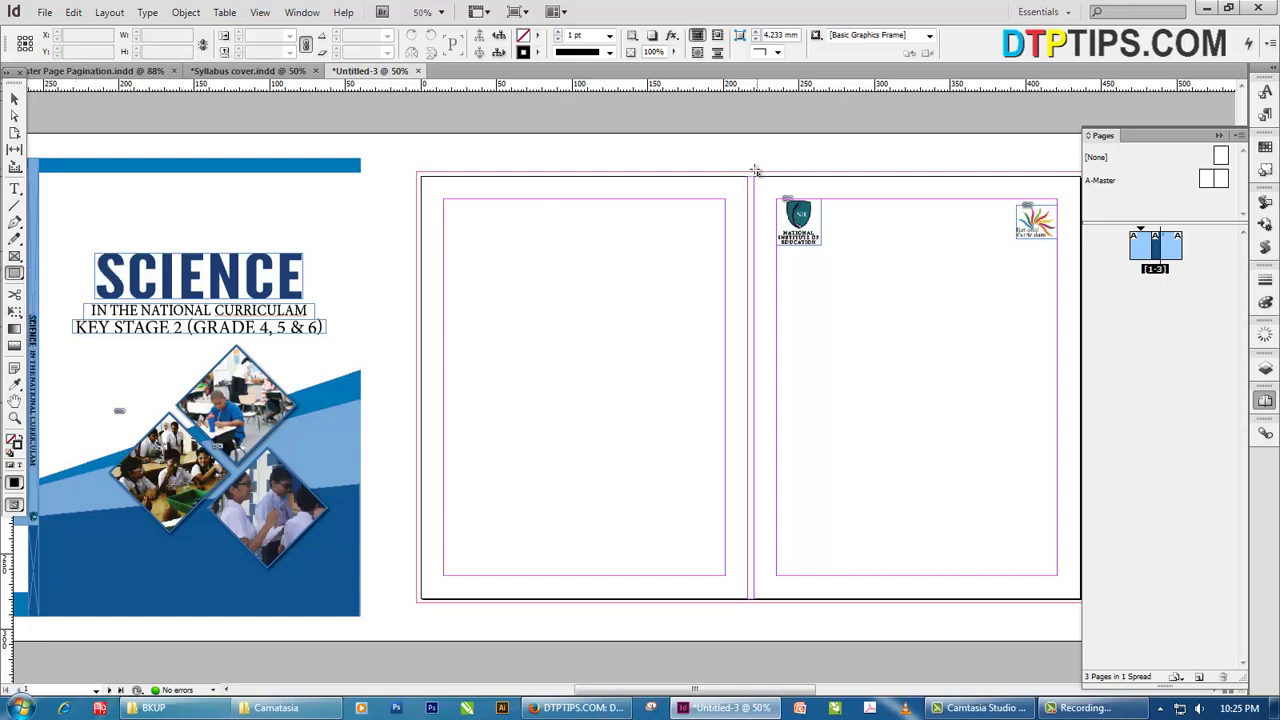
left_click_drag(755, 171, 1076, 187)
Extend the top rectangle's outer side to the front cover's bleed, making it about 218 mm wide
scroll(1002, 221, "right", 5)
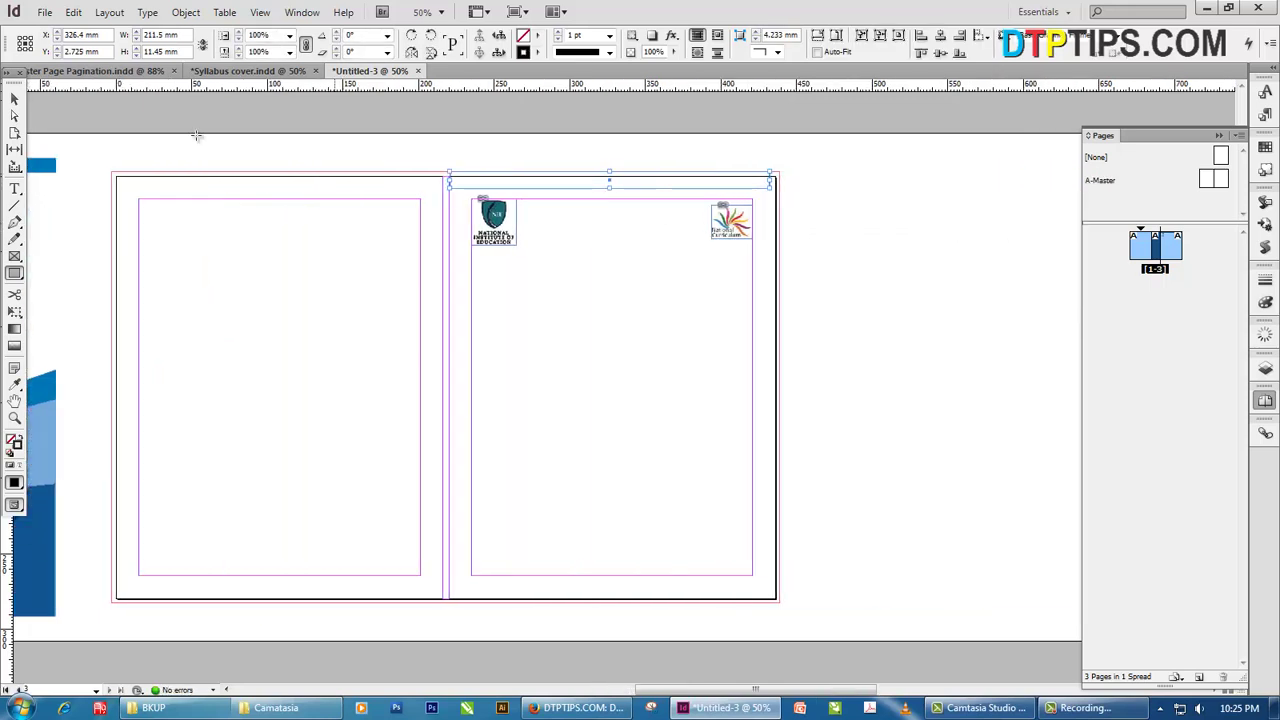
left_click(15, 100)
left_click_drag(770, 180, 779, 182)
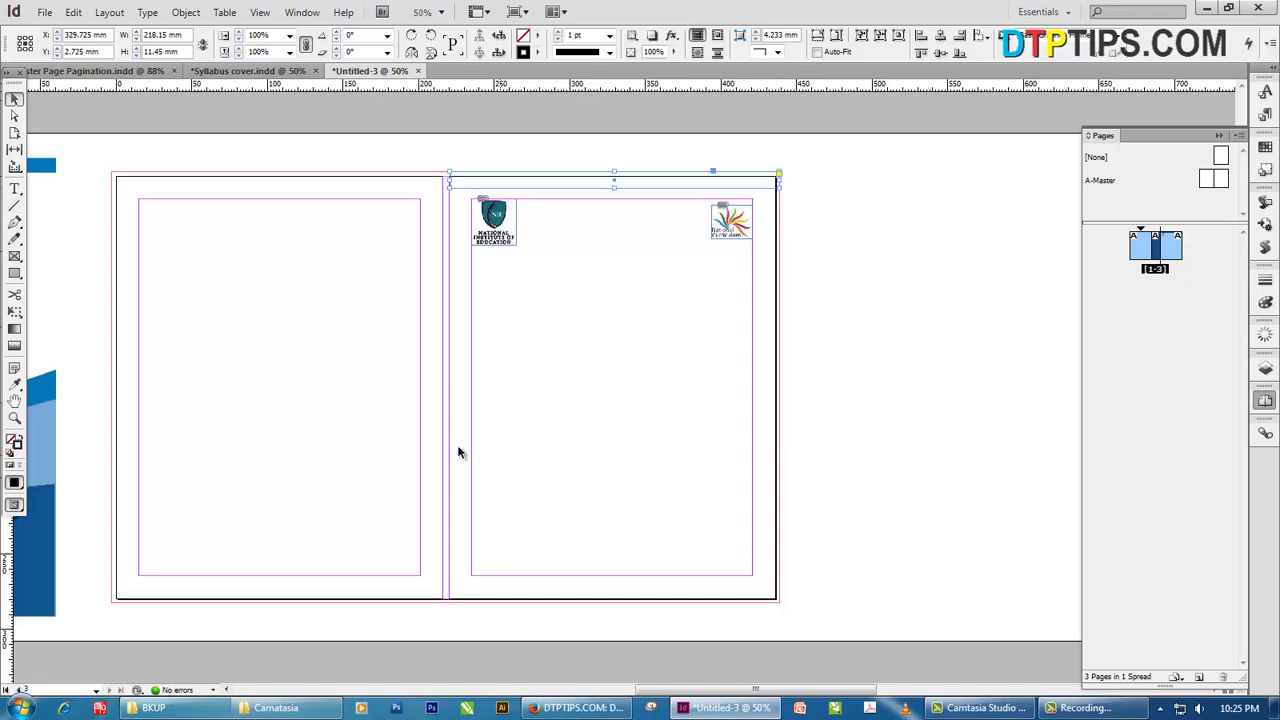
Check the fill colour values of the blue band at the top of the front cover in the pasteboard artwork
scroll(458, 453, "left", 4)
left_click(236, 162)
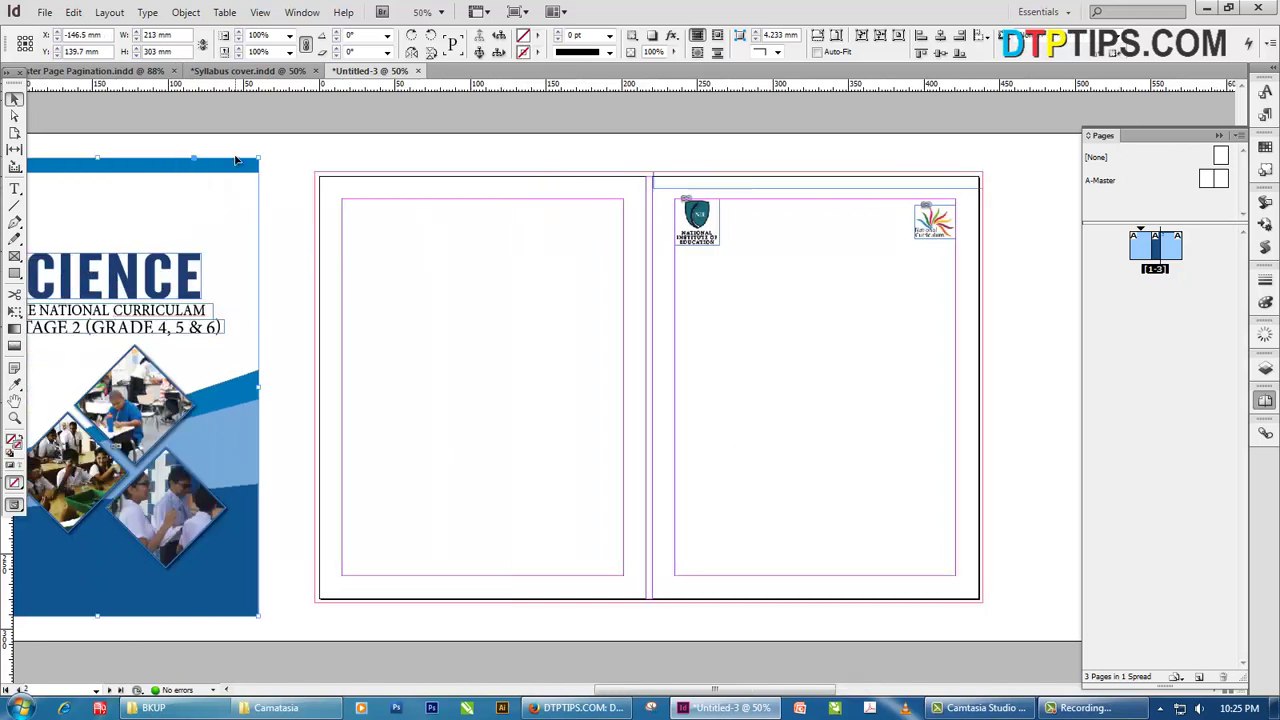
scroll(211, 167, "left", 3)
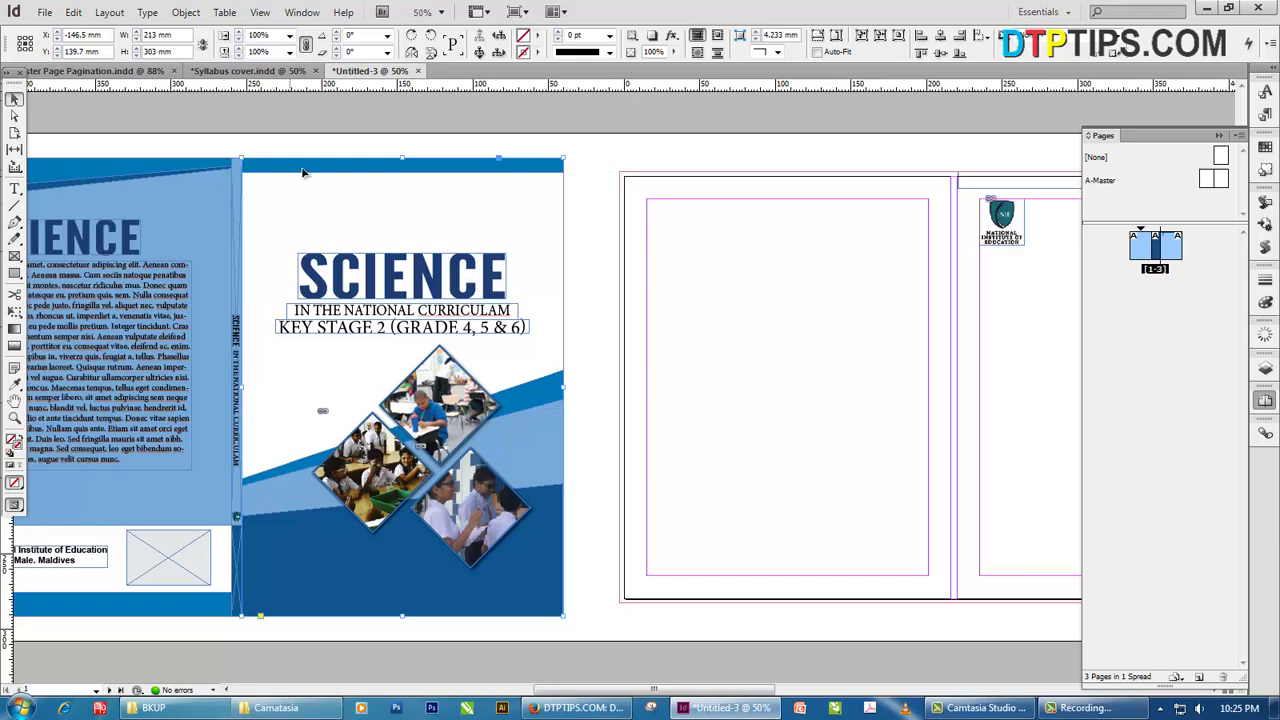
left_click_drag(313, 177, 522, 260)
key("ctrl+z")
left_click(312, 166)
key("a")
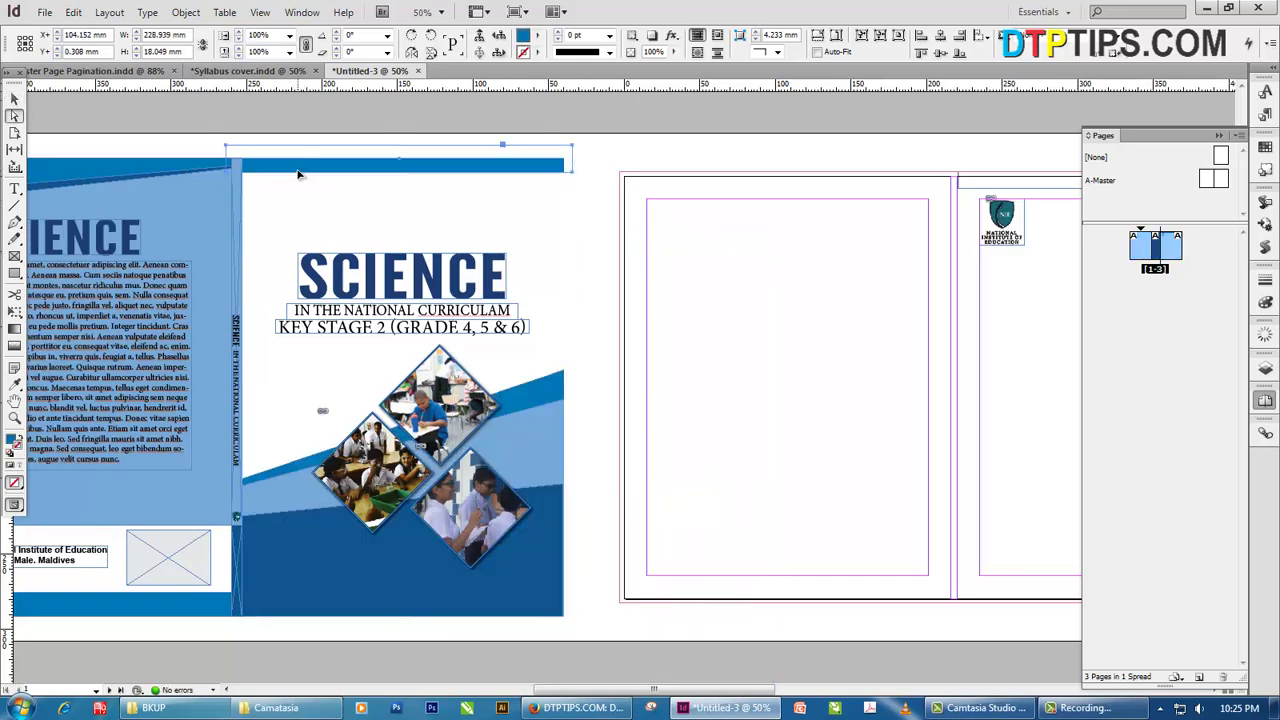
double_click(11, 437)
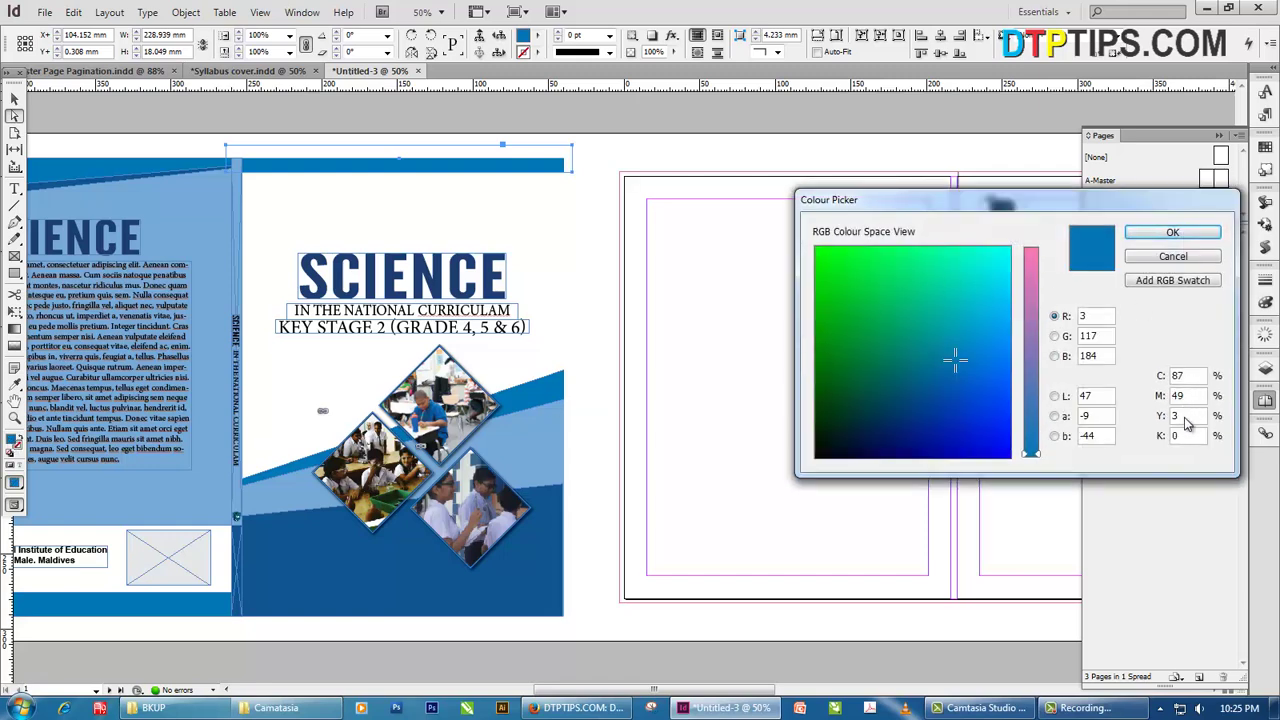
left_click(1165, 259)
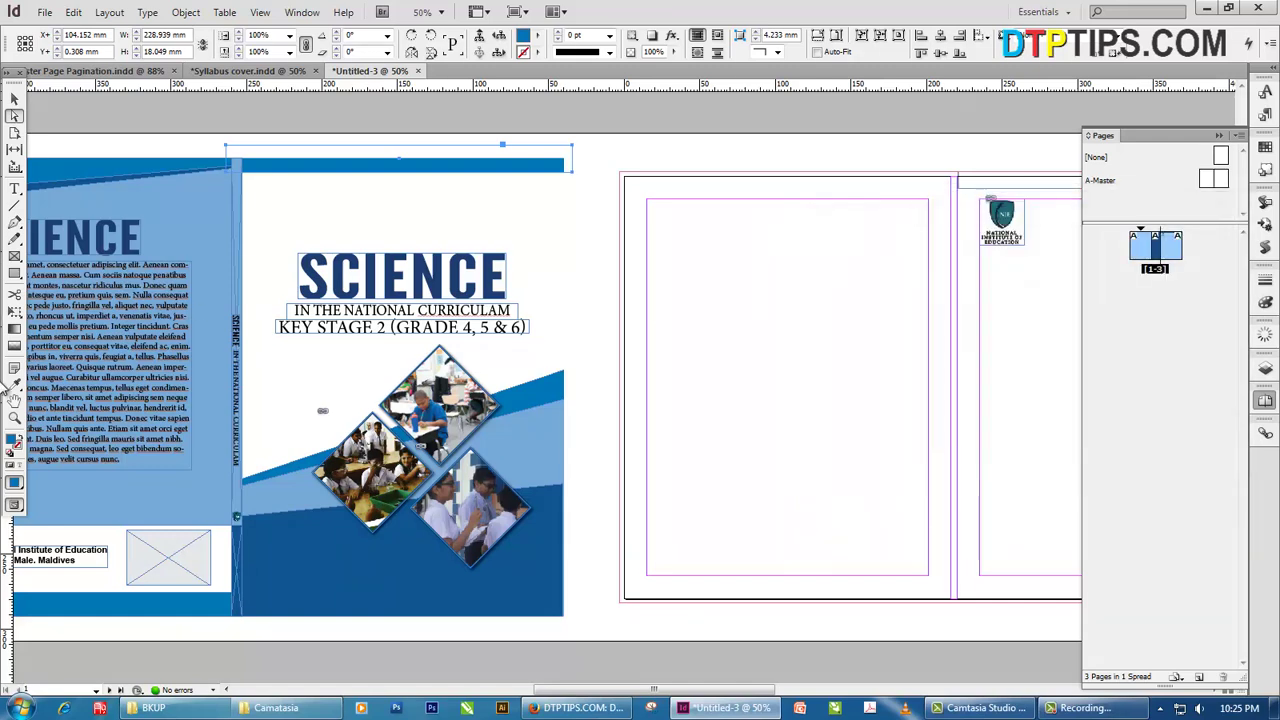
Hide the frame edges and reduce the front cover's top rectangle to about 8.7 mm high from its lower side
left_click(993, 180)
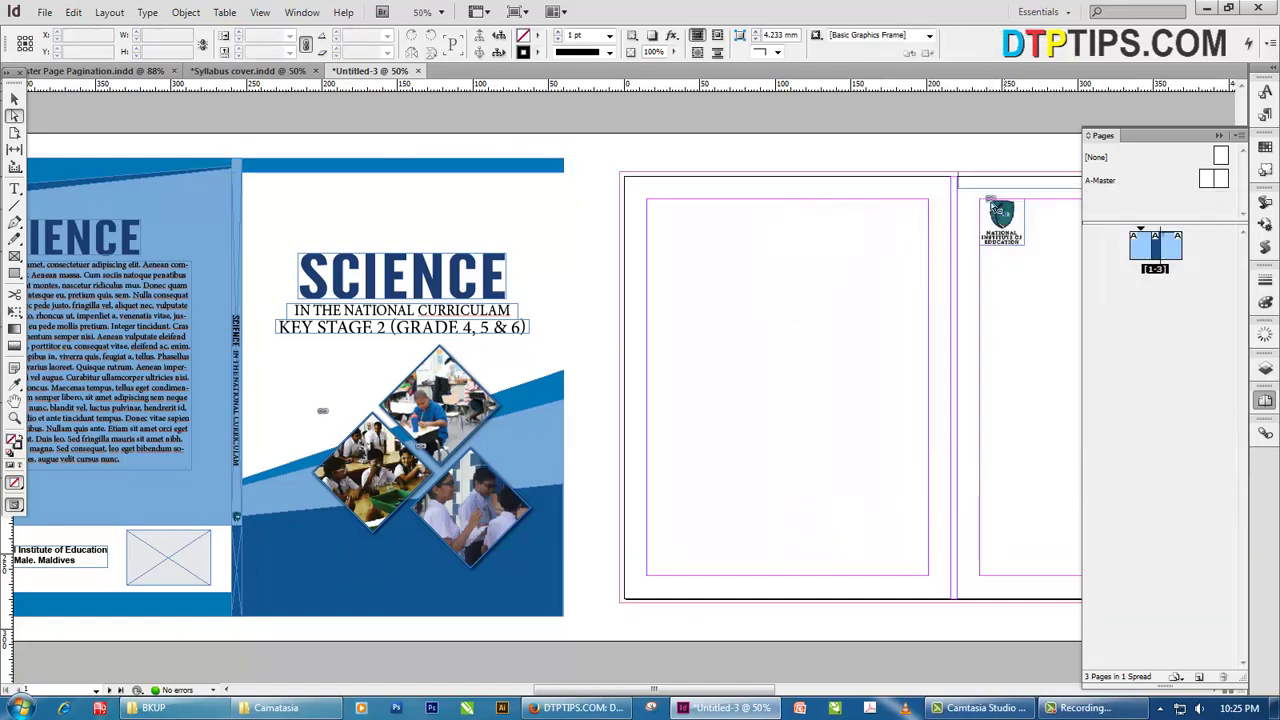
scroll(877, 359, "right", 5)
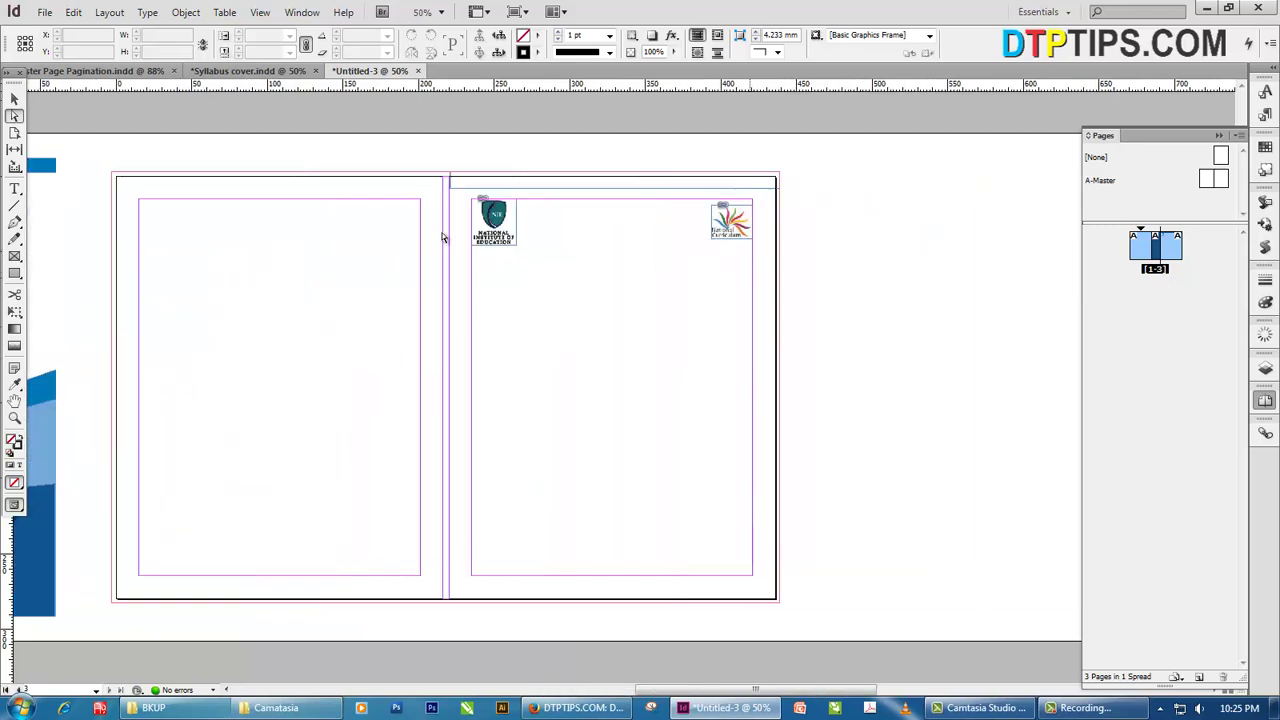
left_click(15, 99)
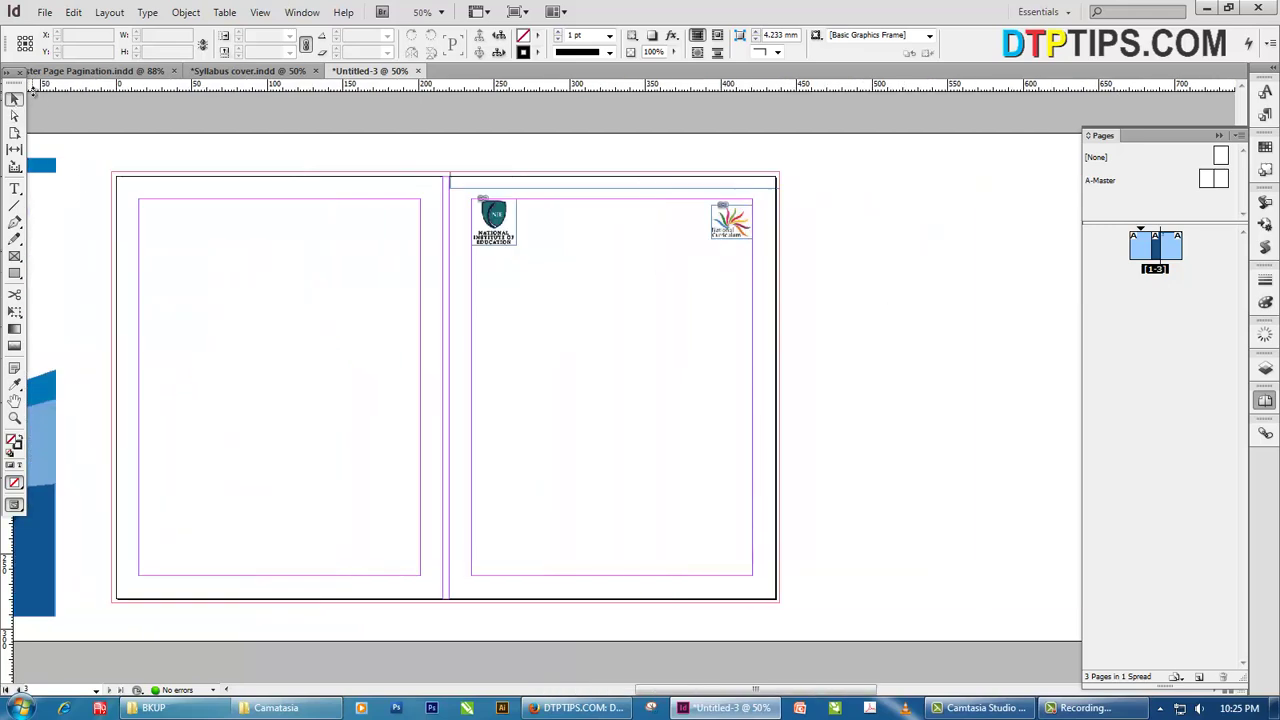
left_click(449, 183, "ctrl")
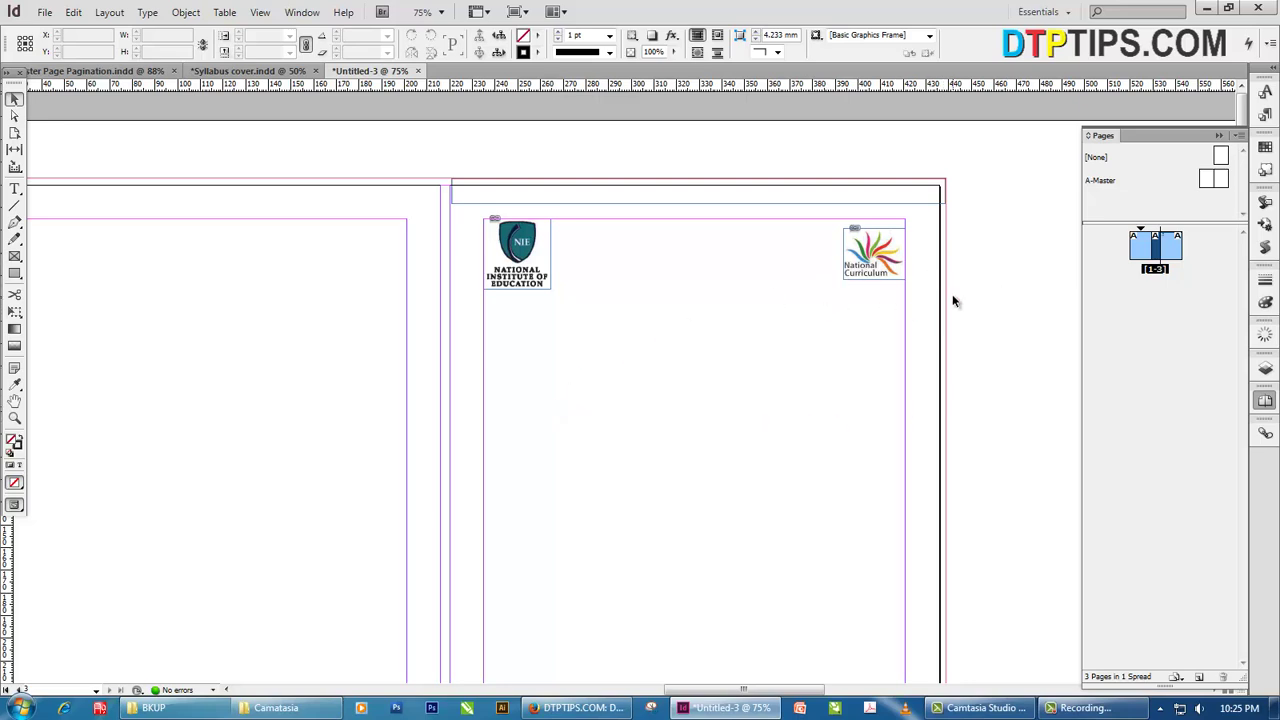
key("ctrl+h")
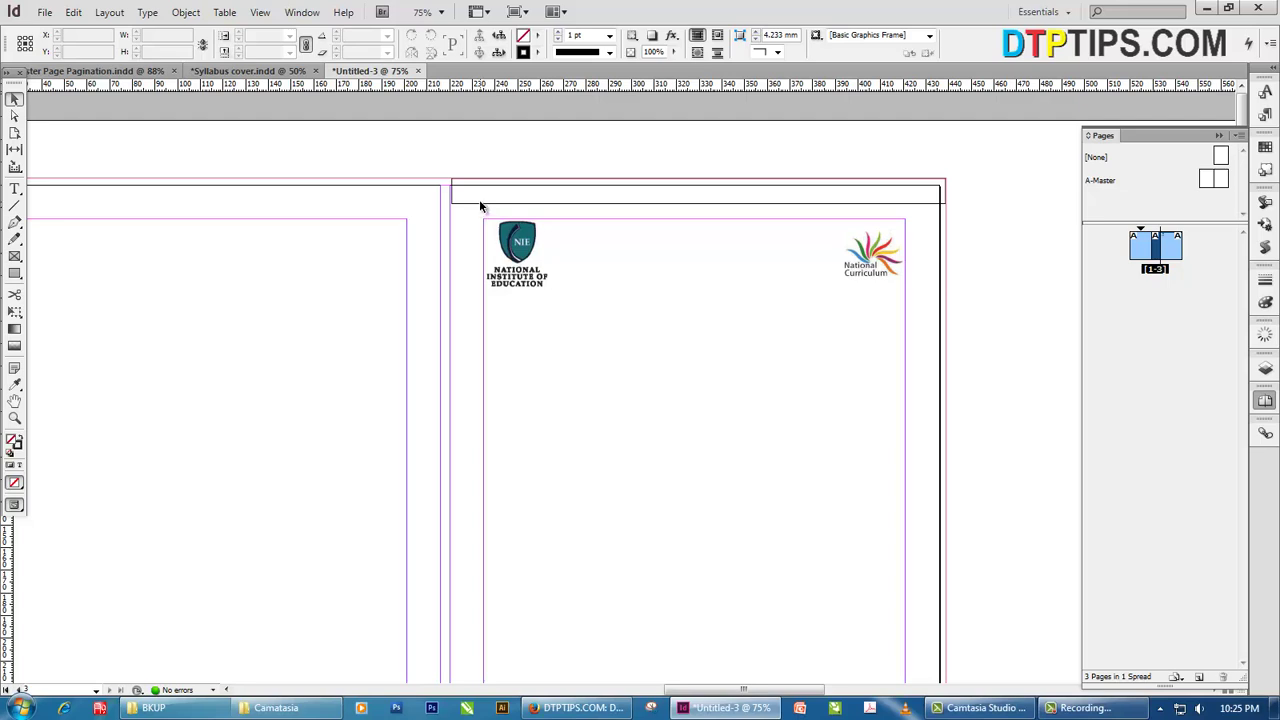
left_click(531, 205)
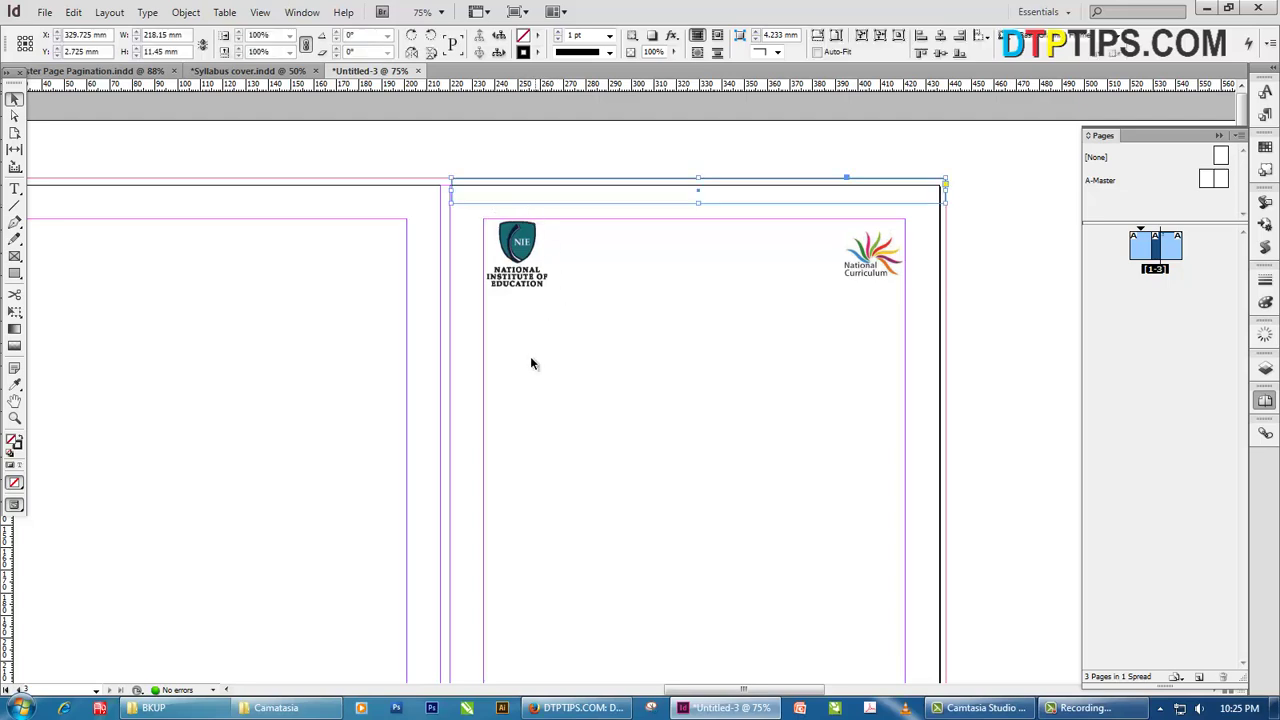
key("ctrl+h")
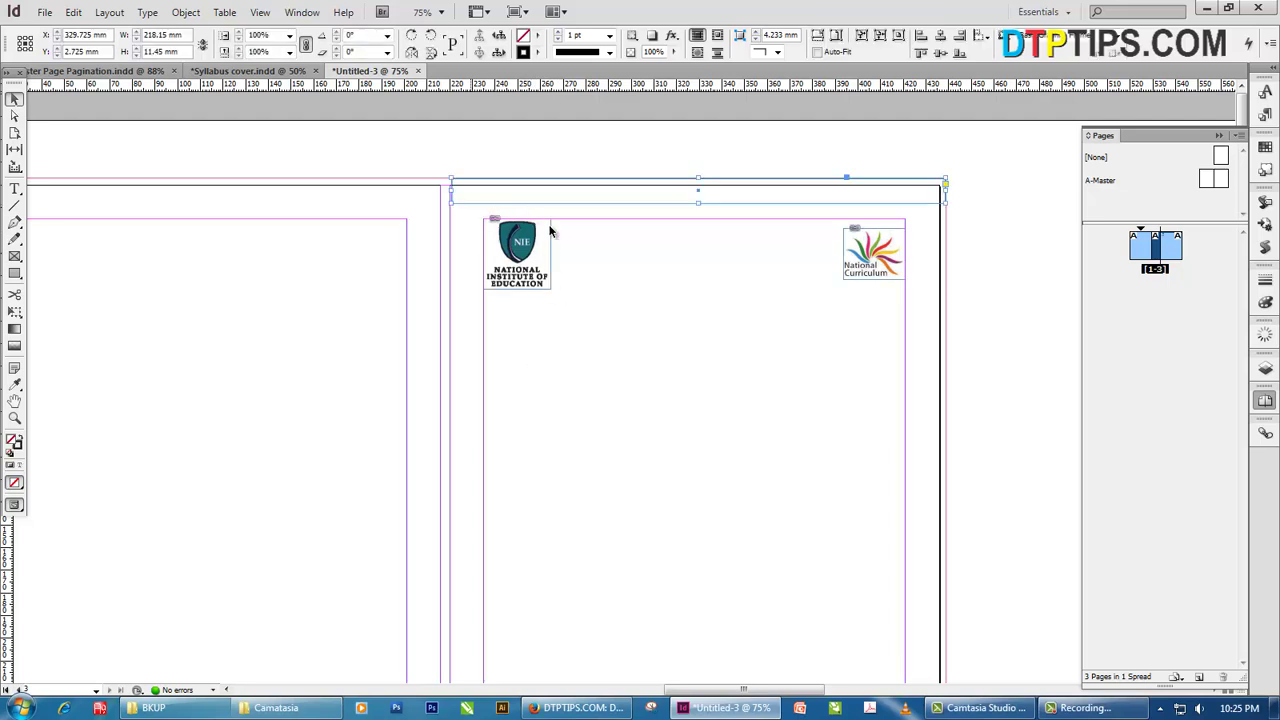
key("ctrl+h")
left_click_drag(700, 203, 700, 196)
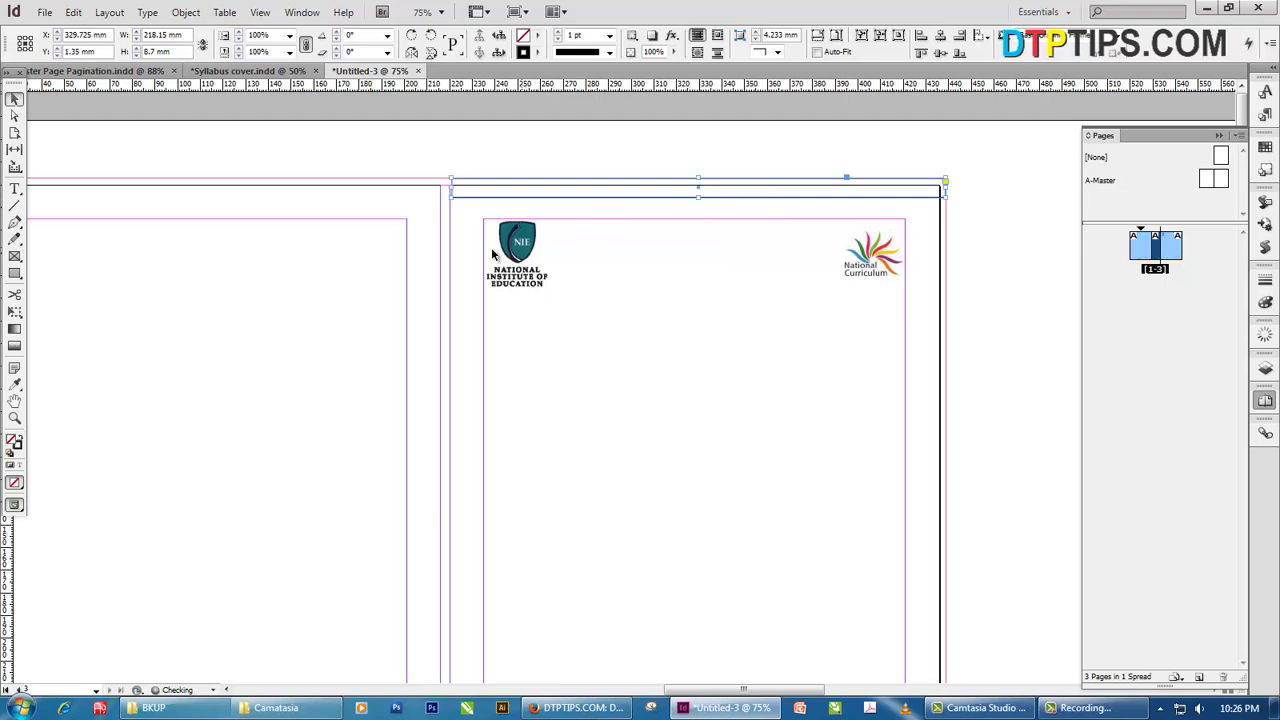
Inspect the frames of the National Institute of Education and National Curriculum logos with frame edges hidden
left_click(615, 260)
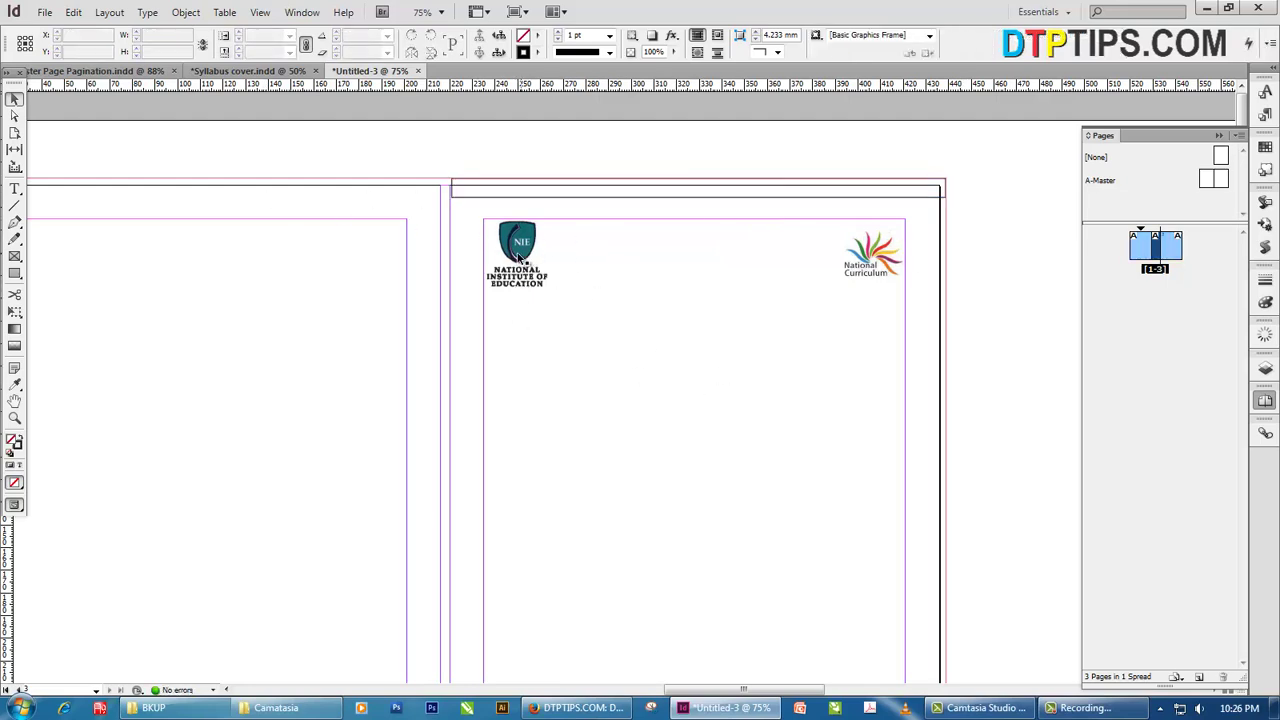
left_click(522, 258)
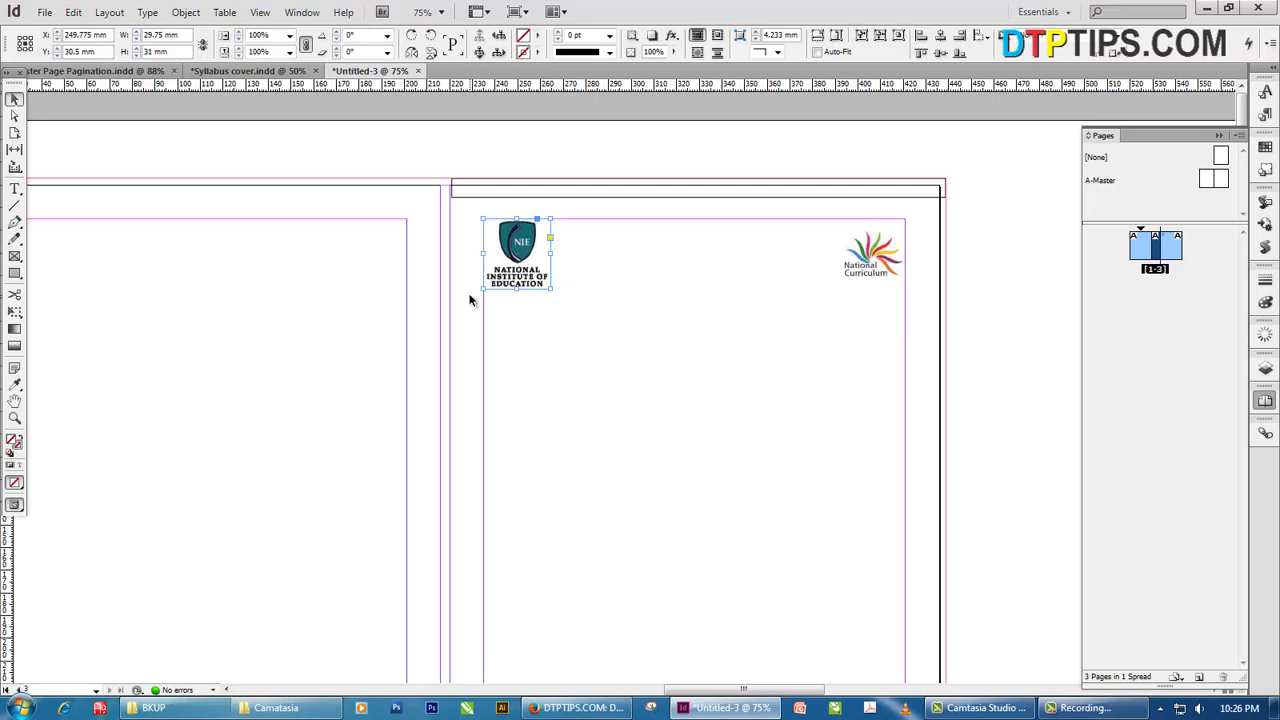
left_click(862, 272)
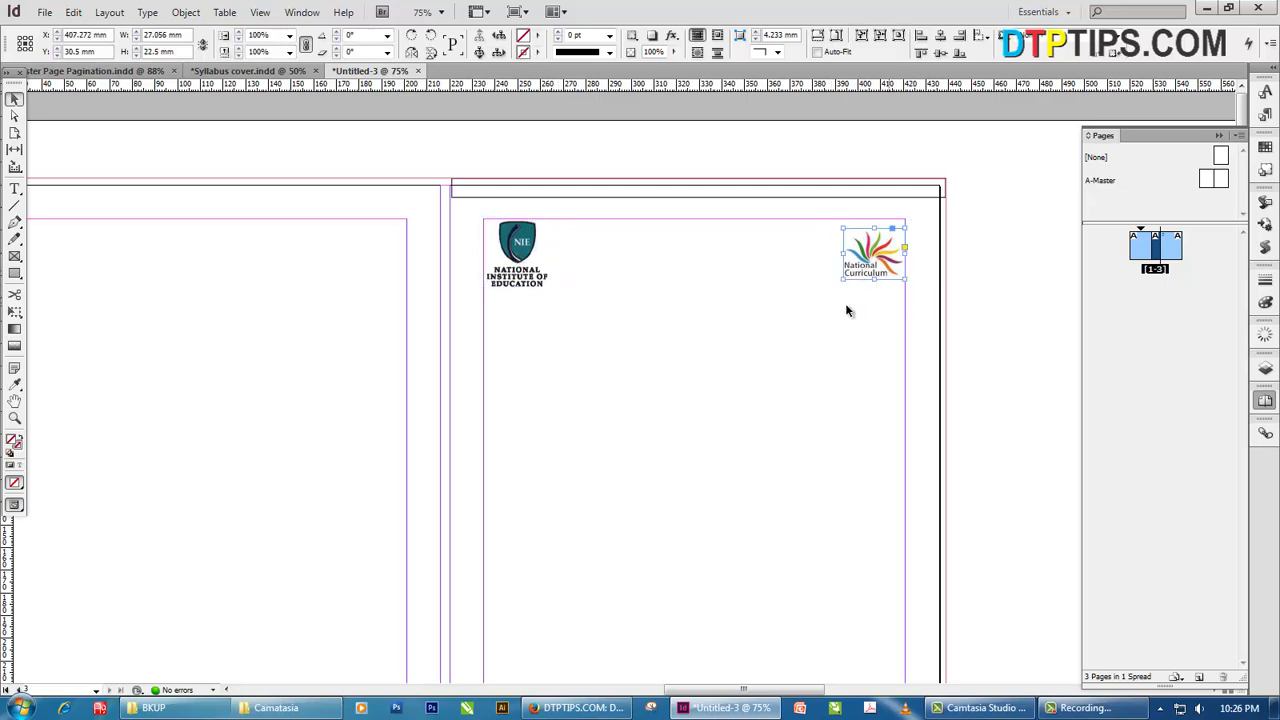
Fill the top rectangle on the front cover with C=89, M=0, Y=29, K=0
left_click(606, 196)
left_click(595, 197)
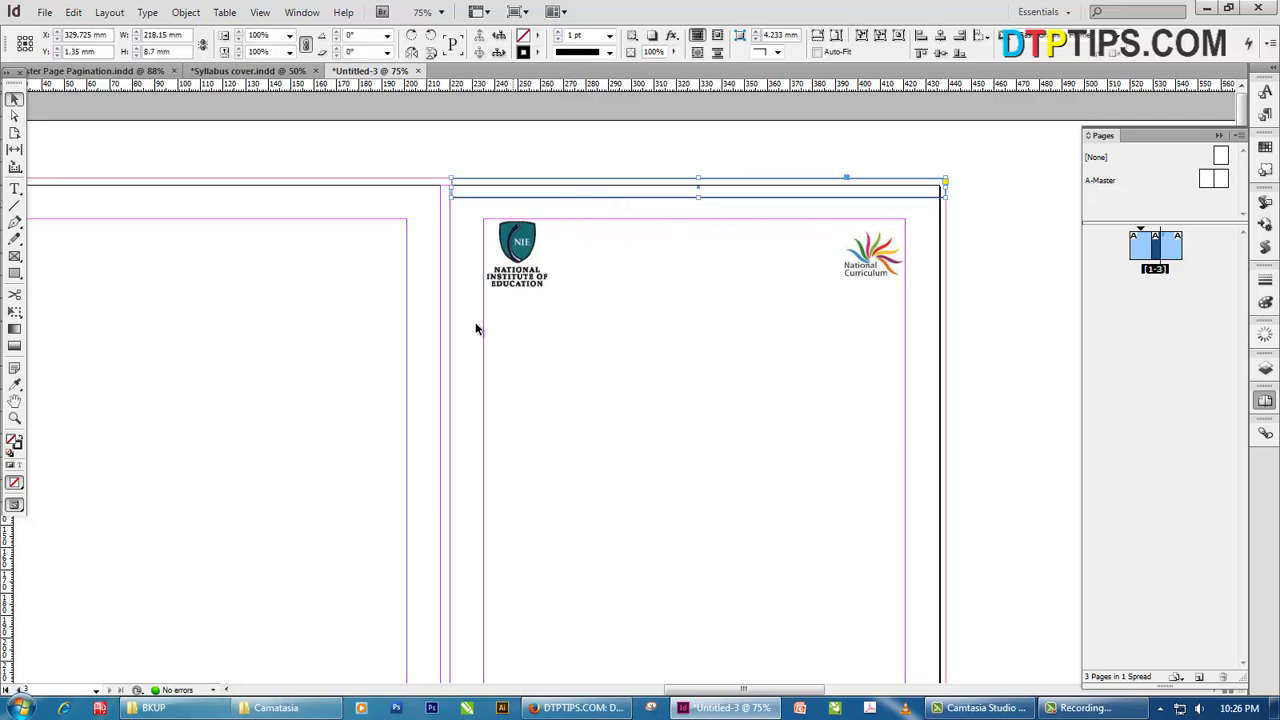
left_click(417, 227)
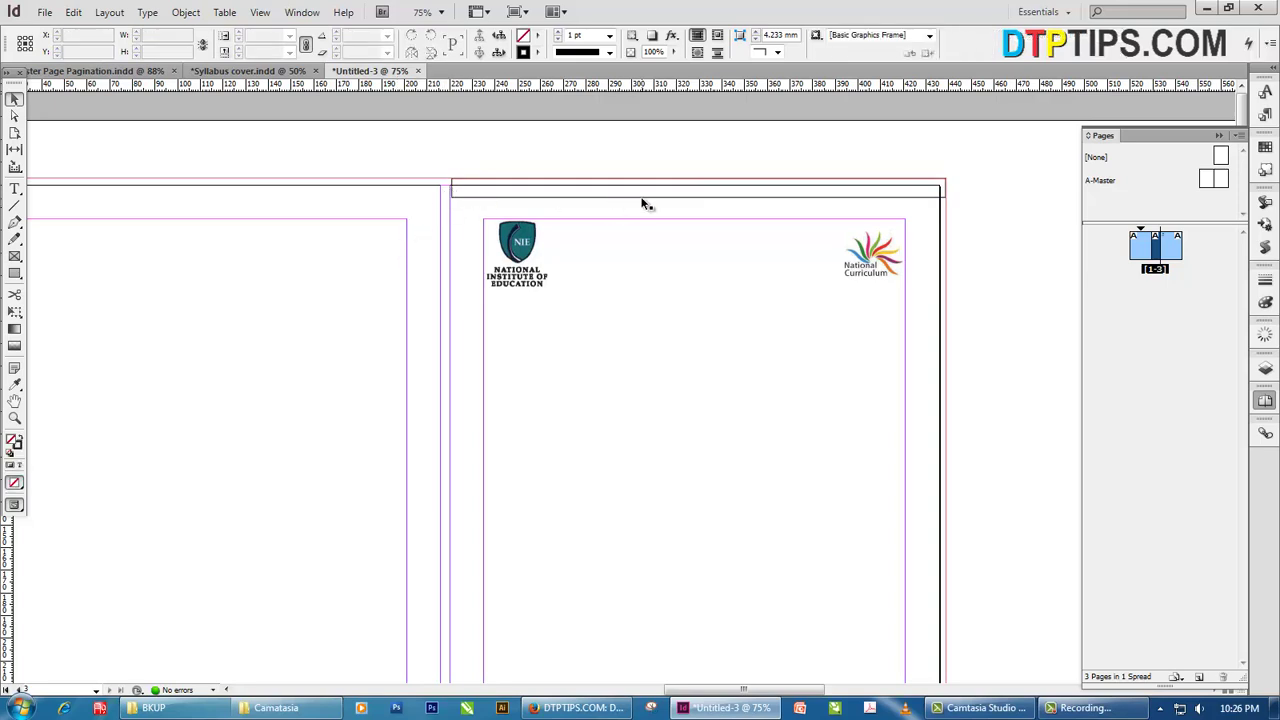
left_click(472, 197)
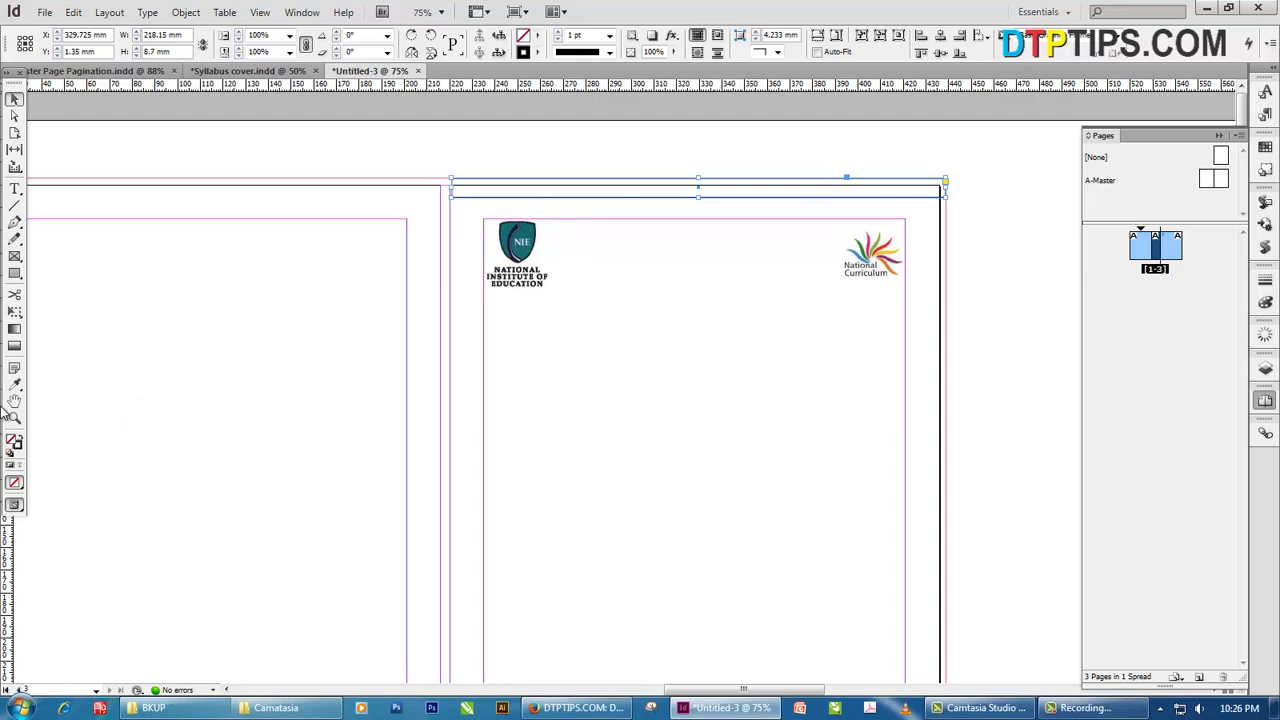
double_click(13, 442)
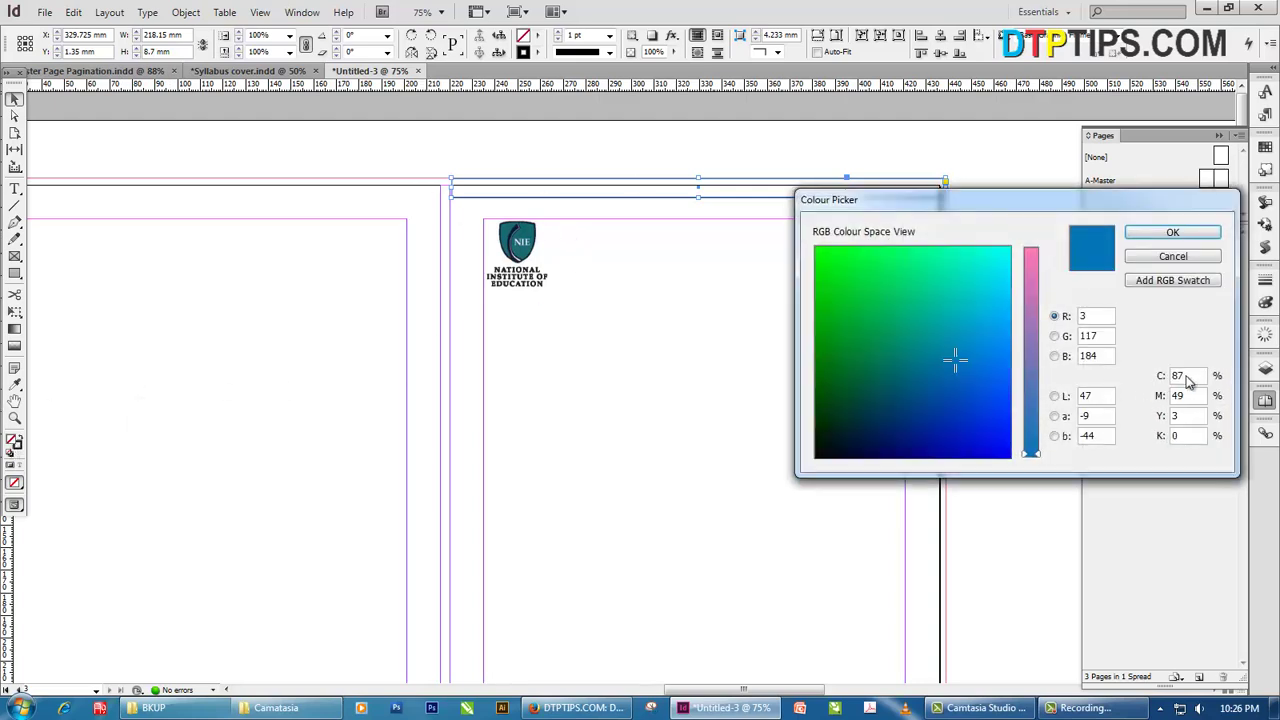
type("89")
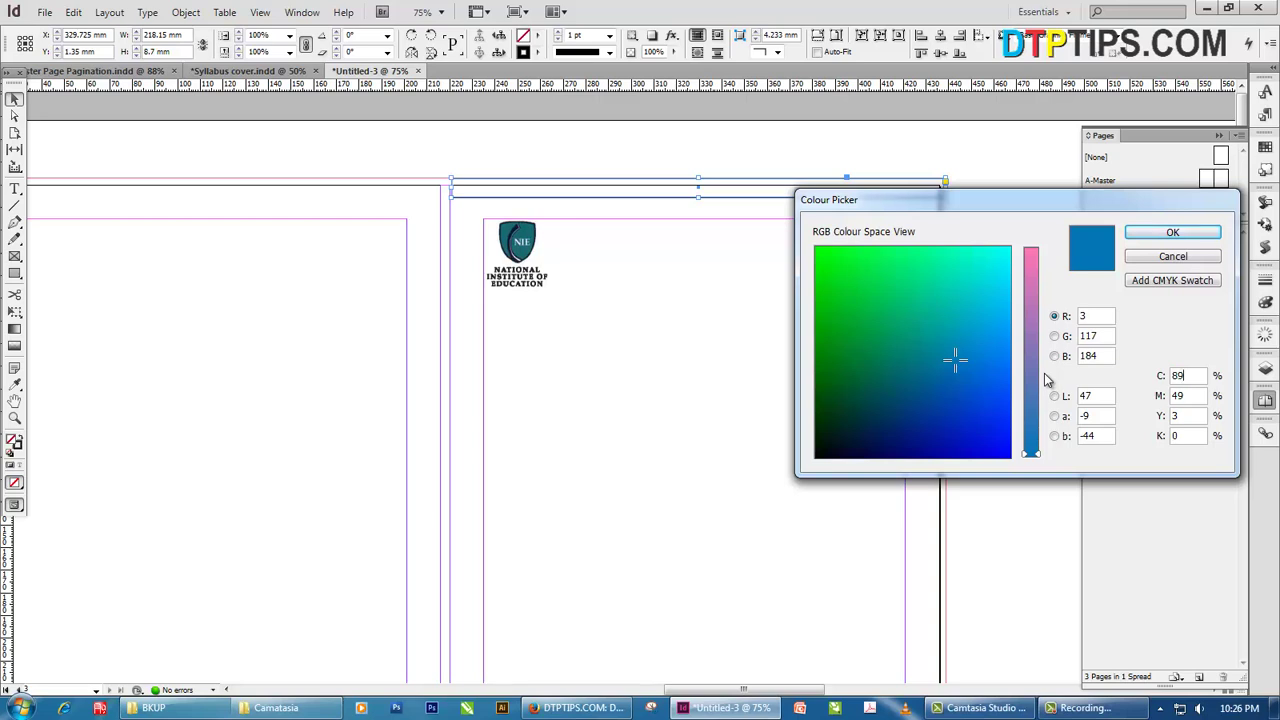
type("0")
key("Tab")
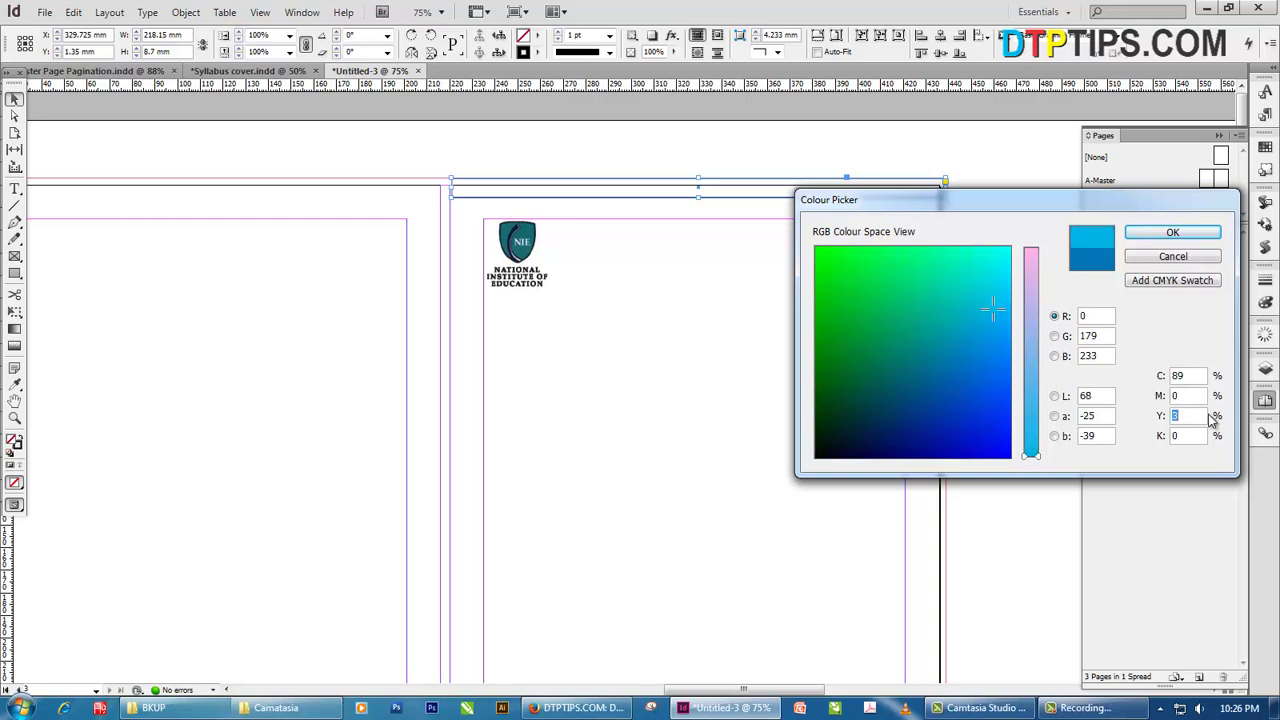
type("49")
key("Tab")
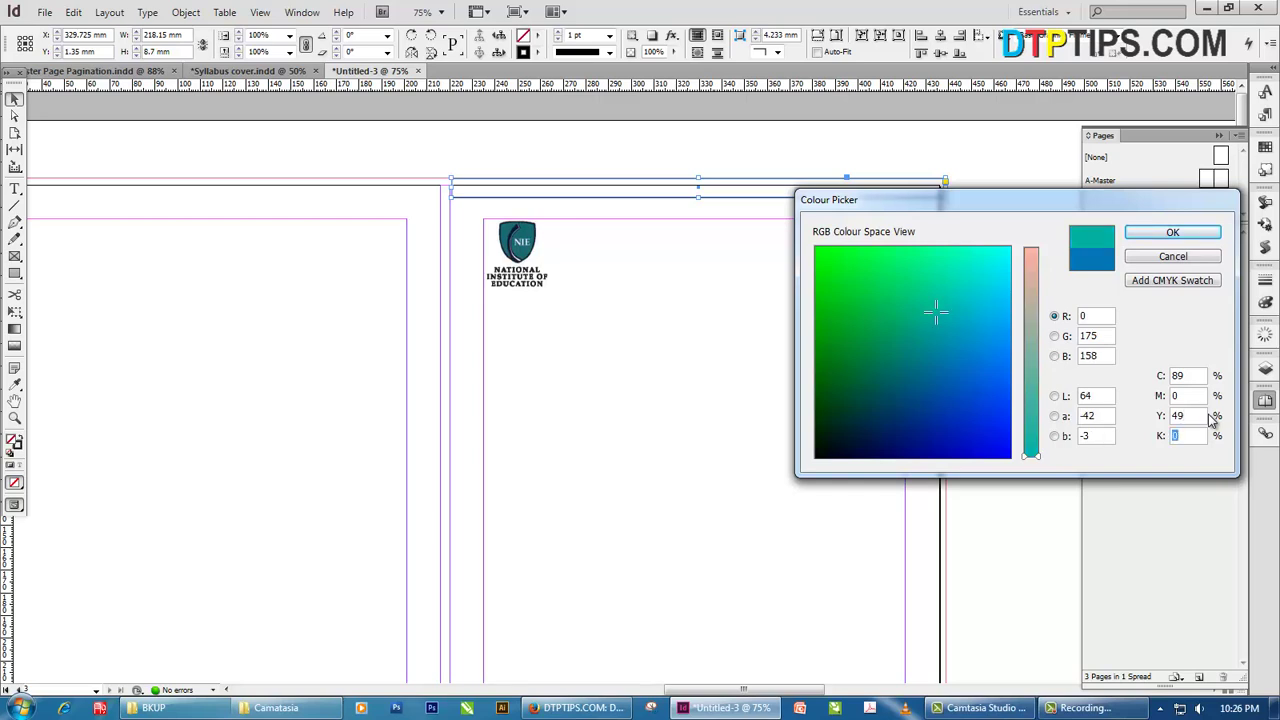
double_click(1170, 420)
type("29")
key("Tab")
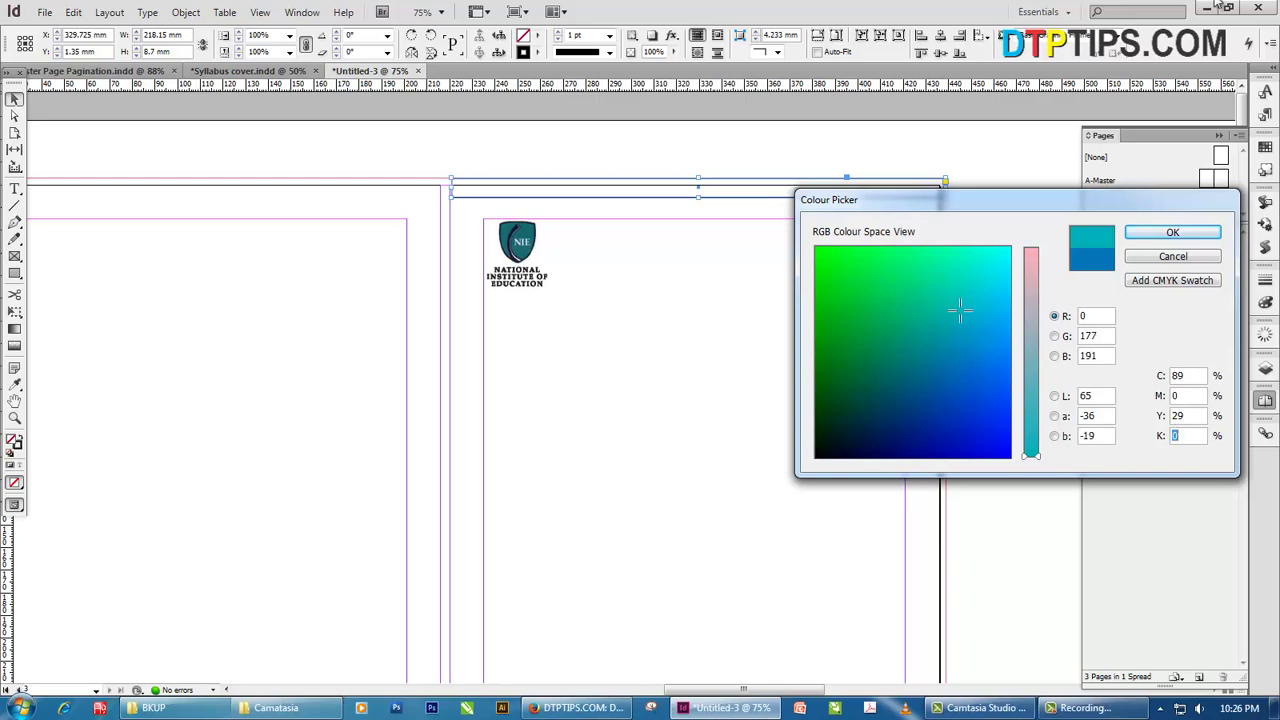
left_click(1173, 235)
Recheck the CMYK fill values of the blue top band in the pasteboard artwork
scroll(289, 383, "left", 10)
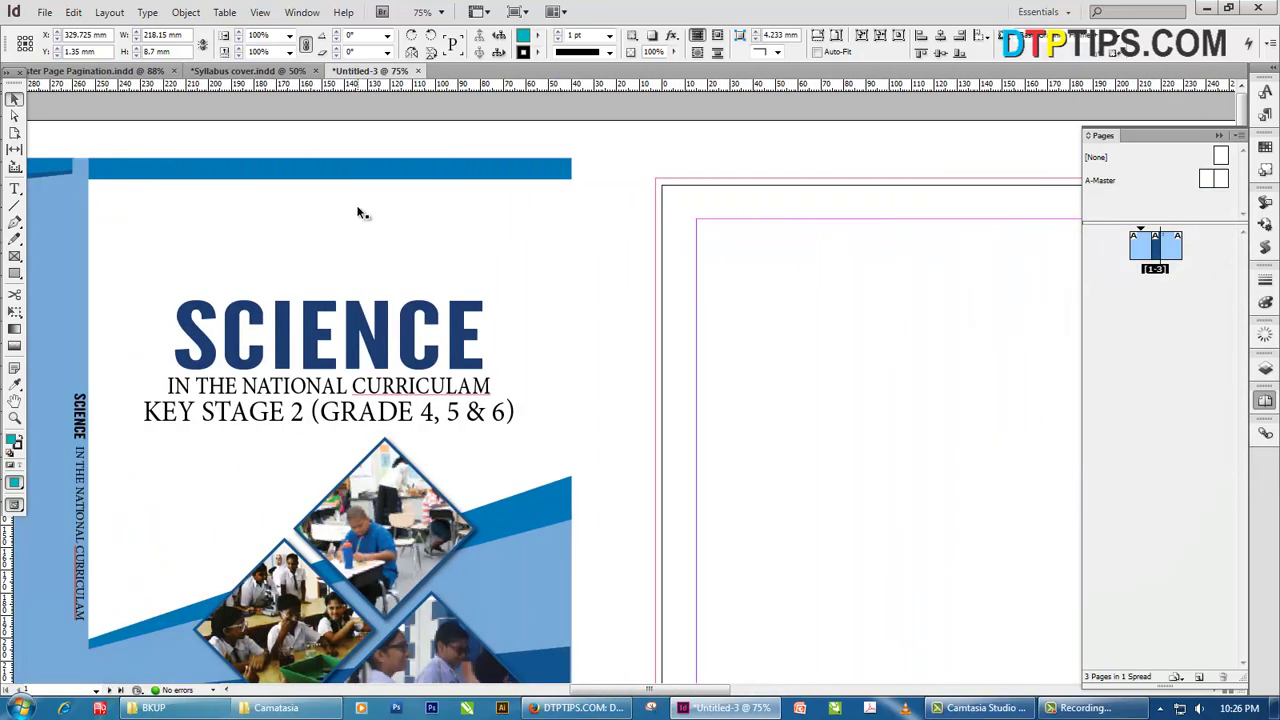
left_click(365, 178)
double_click(13, 444)
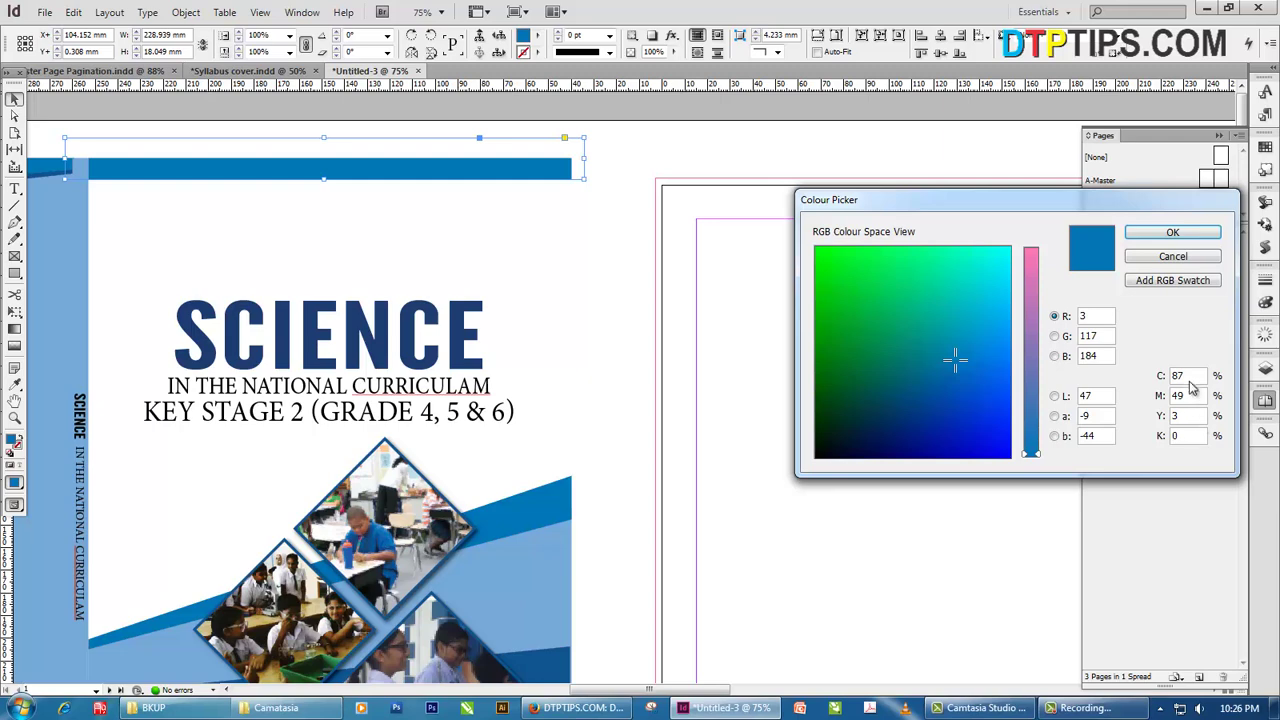
left_click(1166, 262)
Fill the front cover's top rectangle with C=87, M=48, Y=0, K=0 and save that colour as a CMYK swatch
scroll(796, 440, "right", 10)
left_click(829, 200)
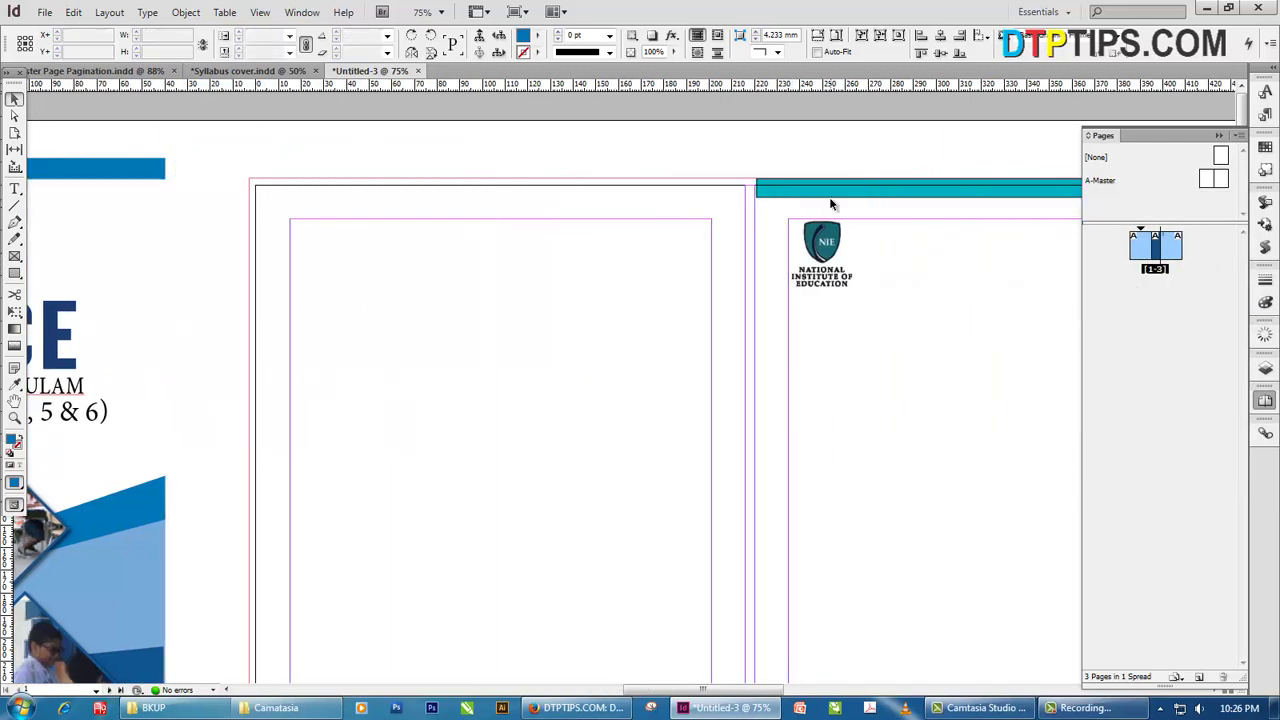
left_click(811, 189)
double_click(13, 444)
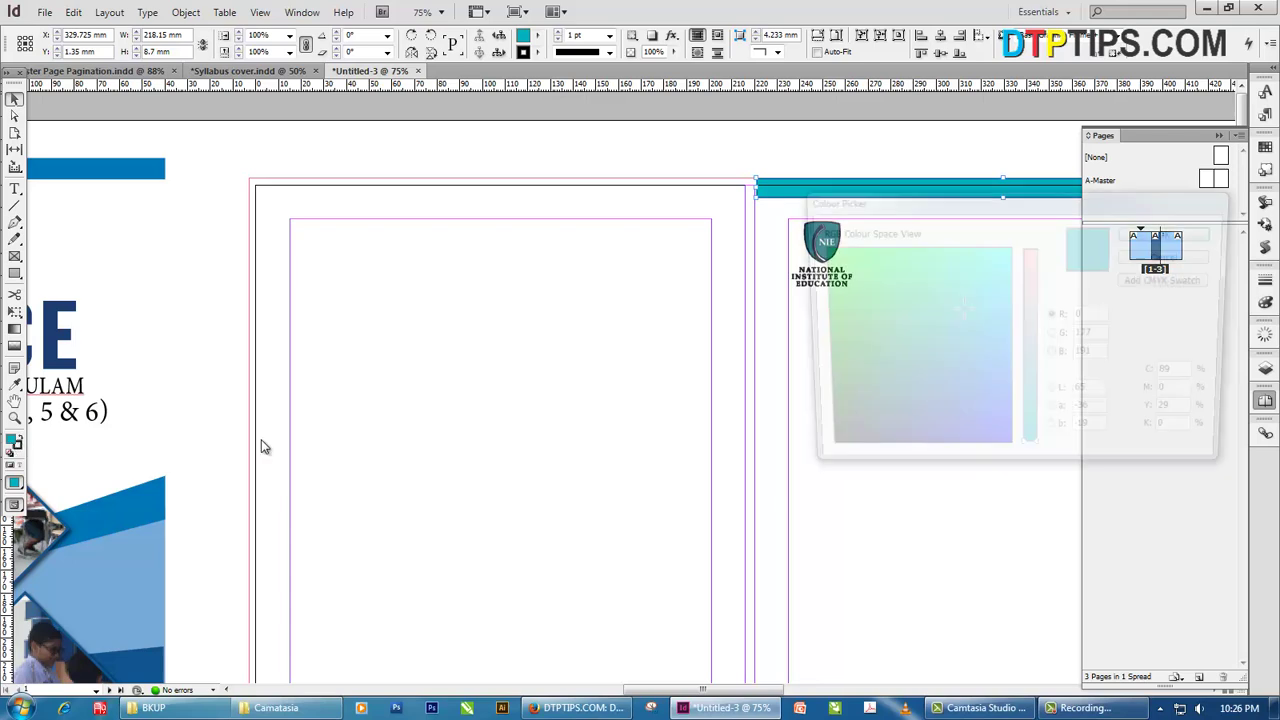
double_click(1174, 397)
key("shift+Tab")
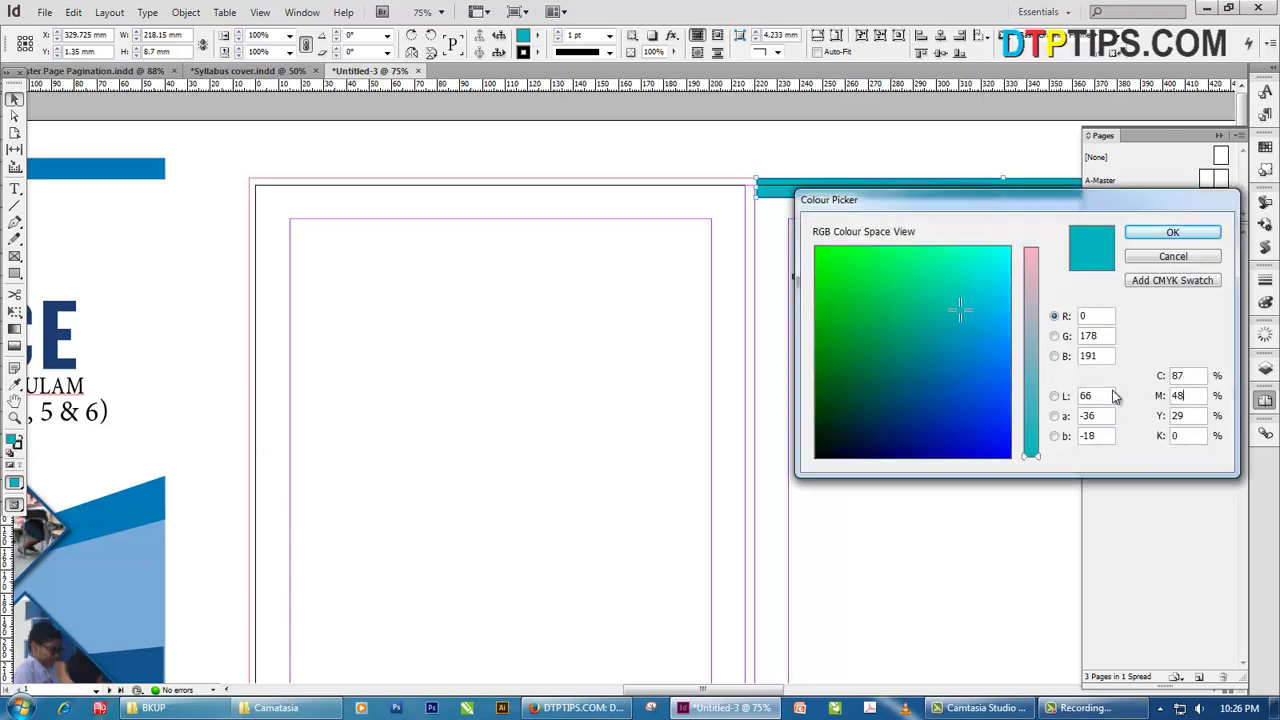
key("Tab")
type("0")
key("Tab")
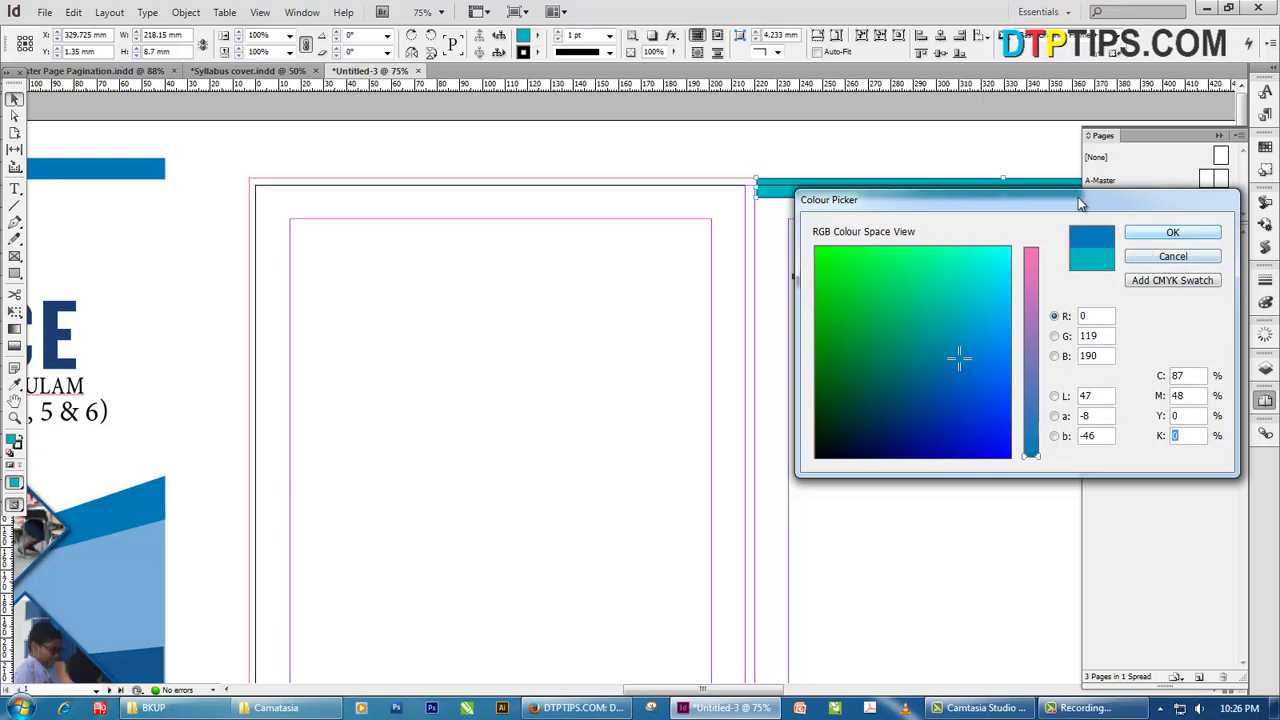
left_click_drag(1080, 204, 660, 211)
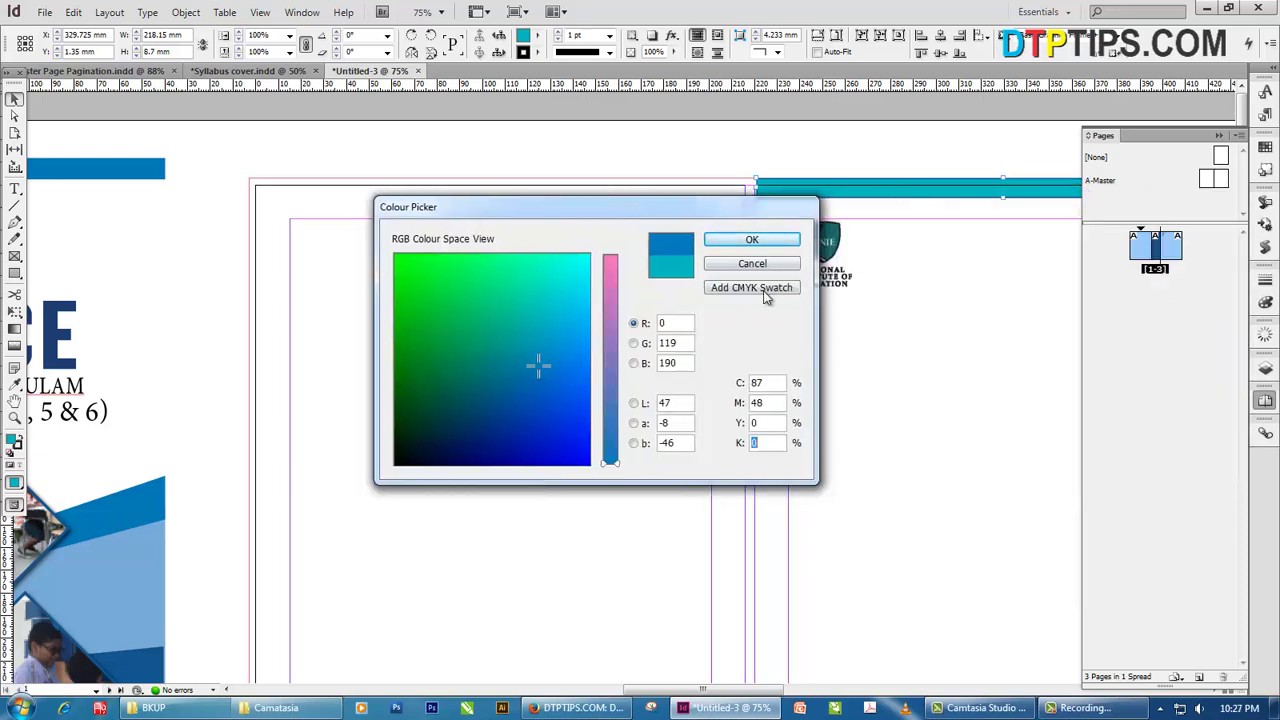
left_click(736, 292)
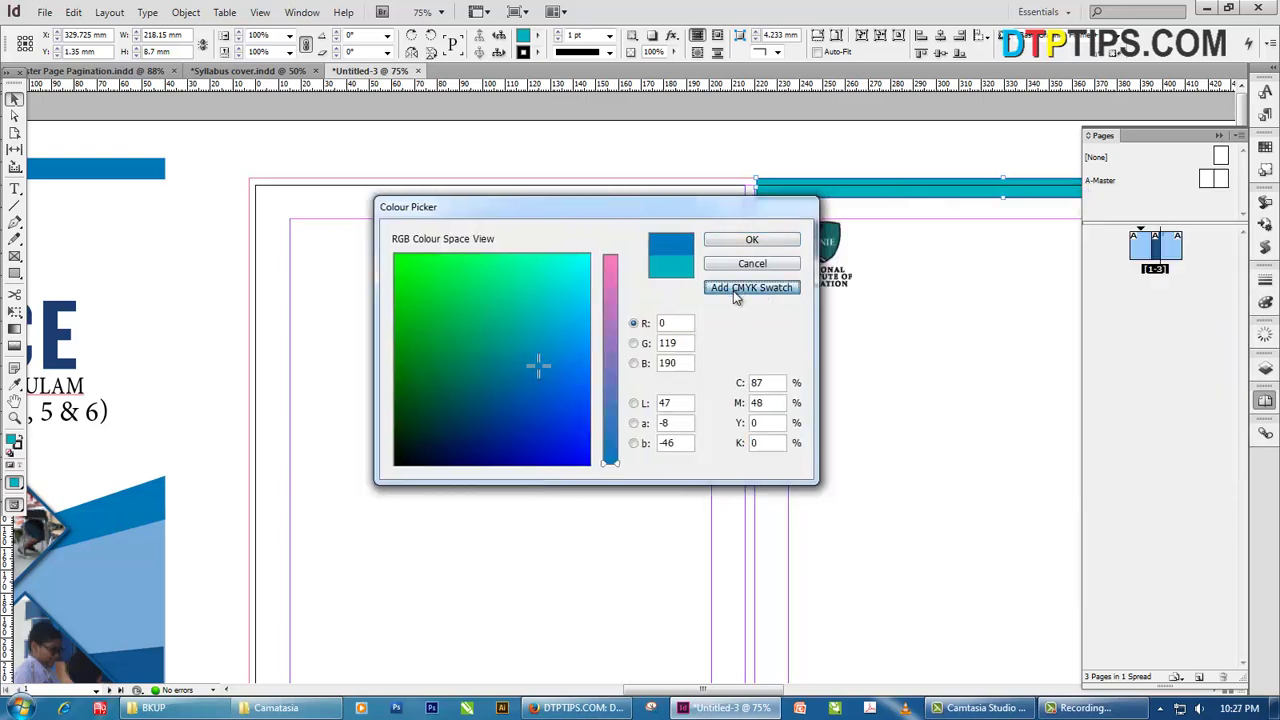
left_click(751, 241)
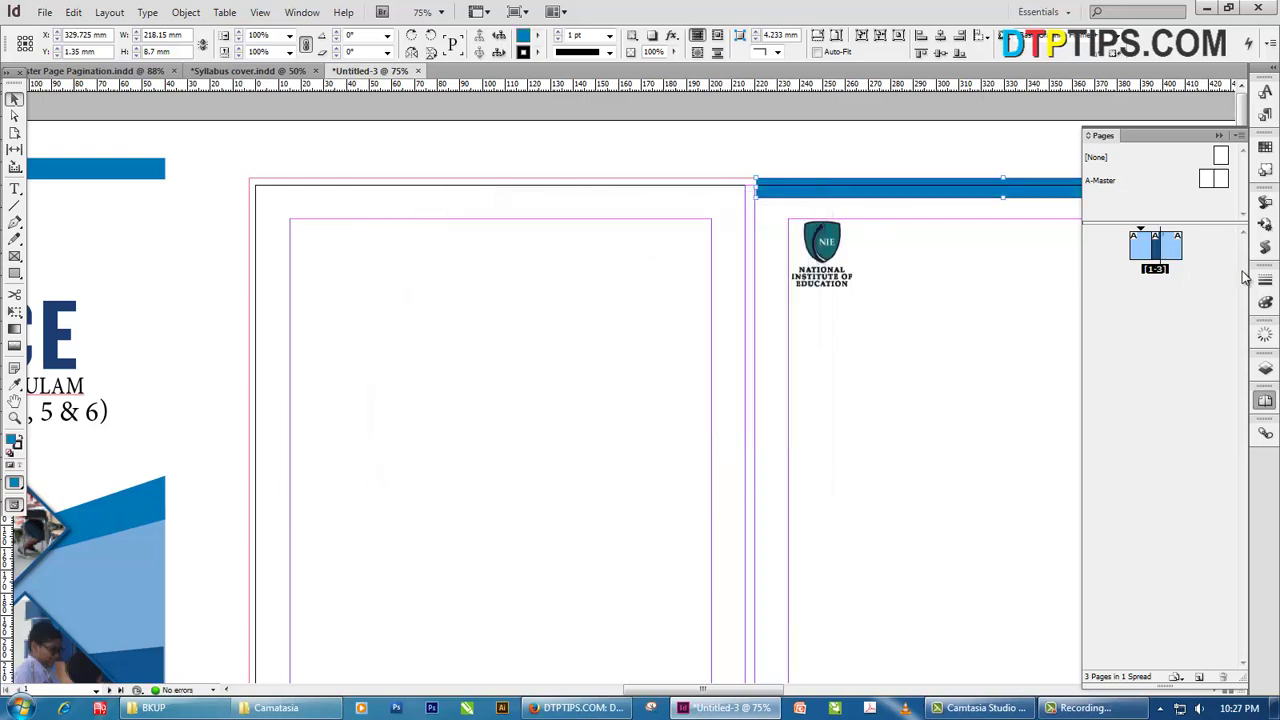
left_click(1265, 145)
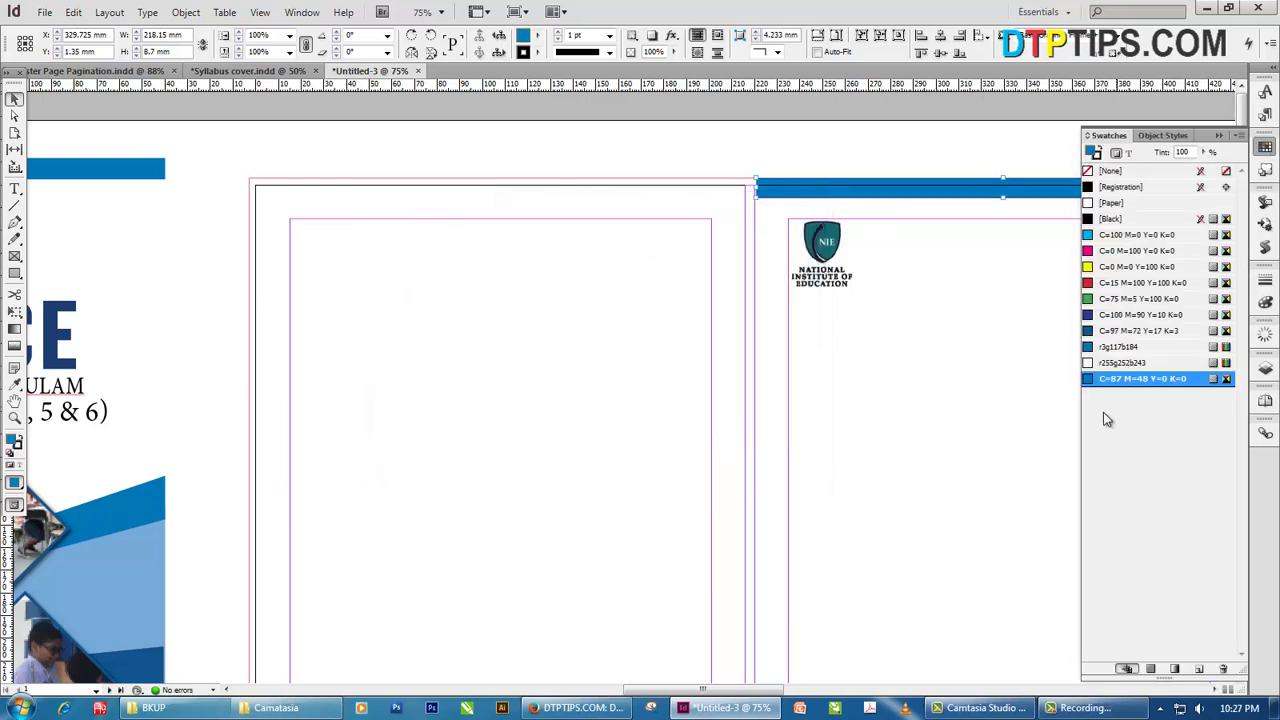
left_click(752, 378)
Extend the top band's inner side to the spine edge, making it about 218.9 mm wide
scroll(752, 378, "right", 3)
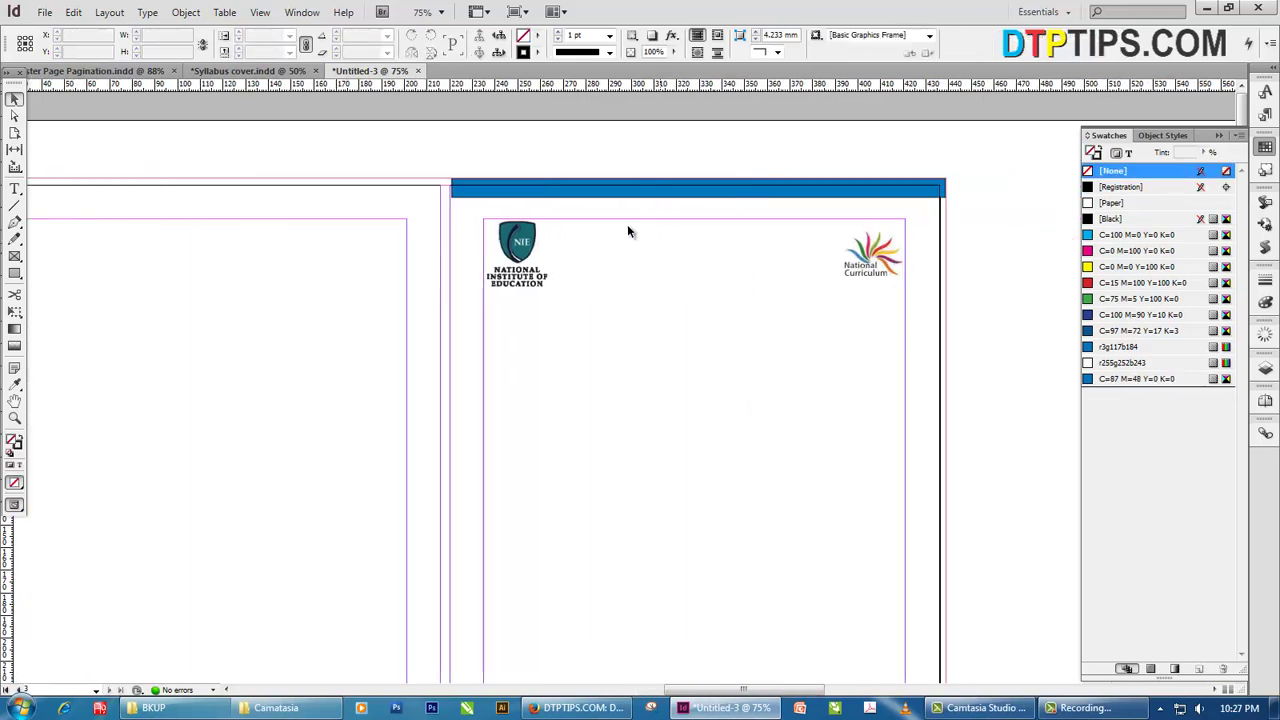
left_click(555, 196)
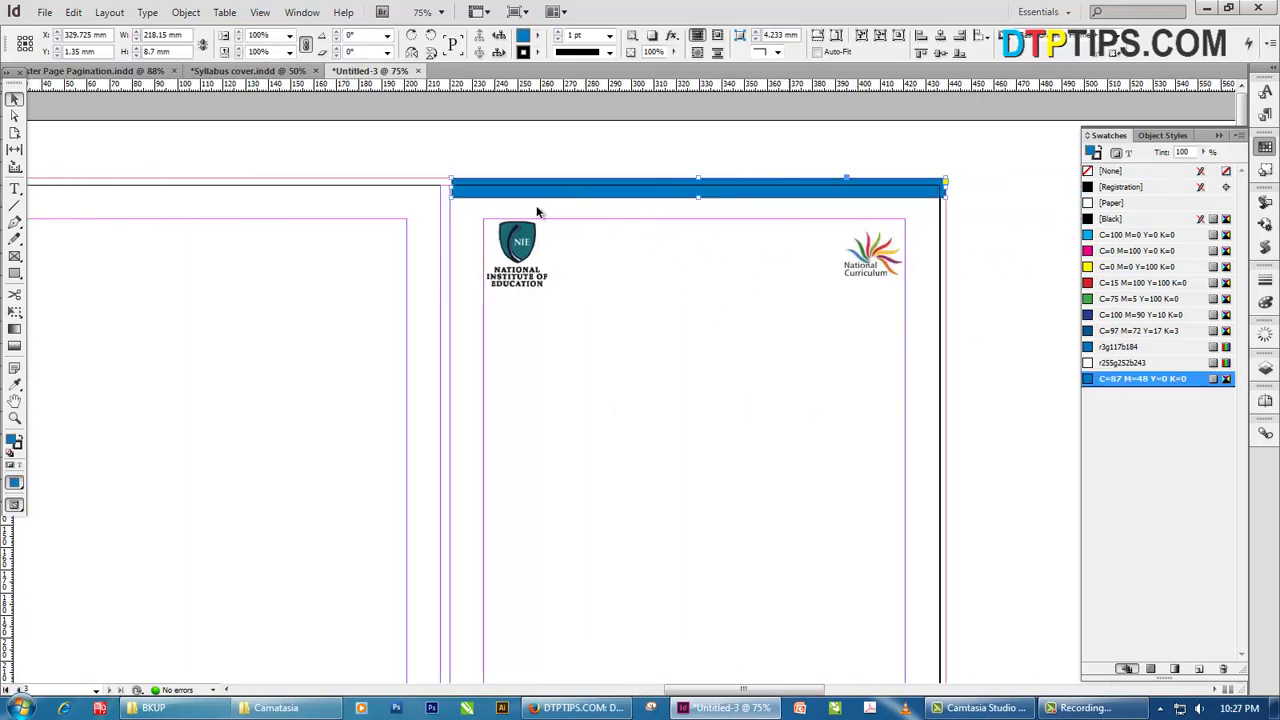
left_click_drag(450, 186, 449, 188)
Remove the black stroke from the front cover's top band
key("x")
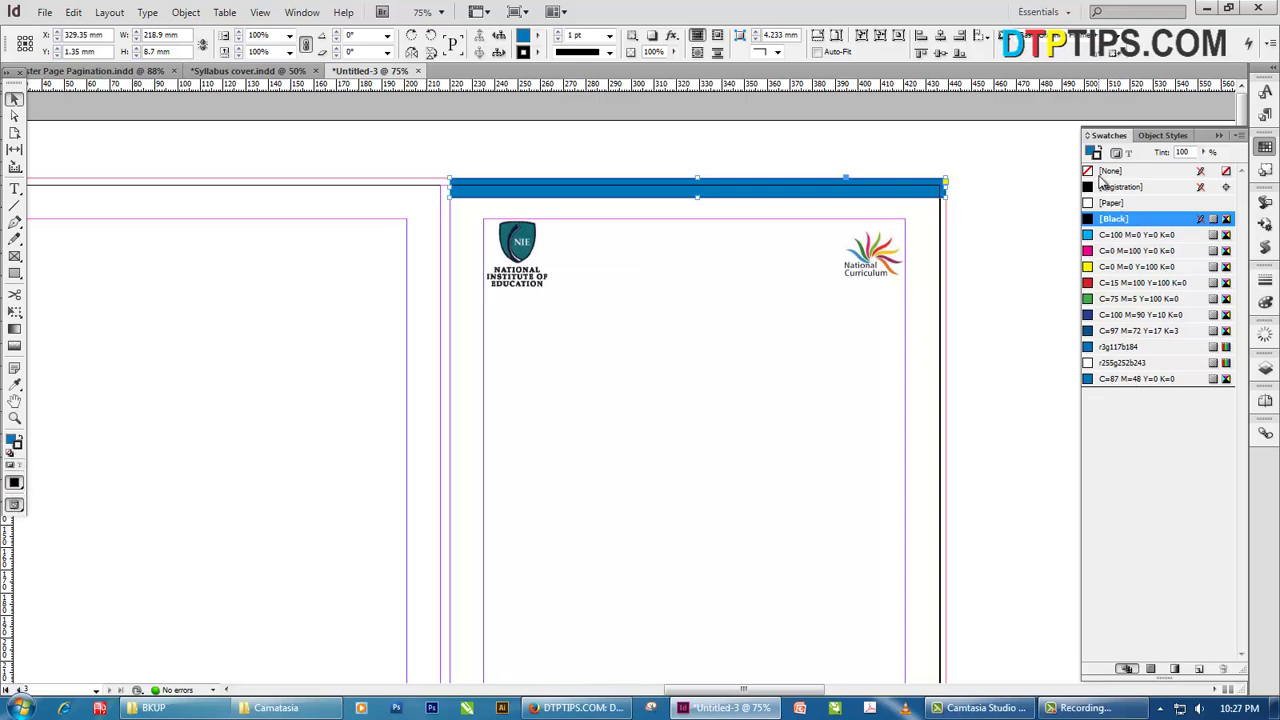
left_click(1108, 254)
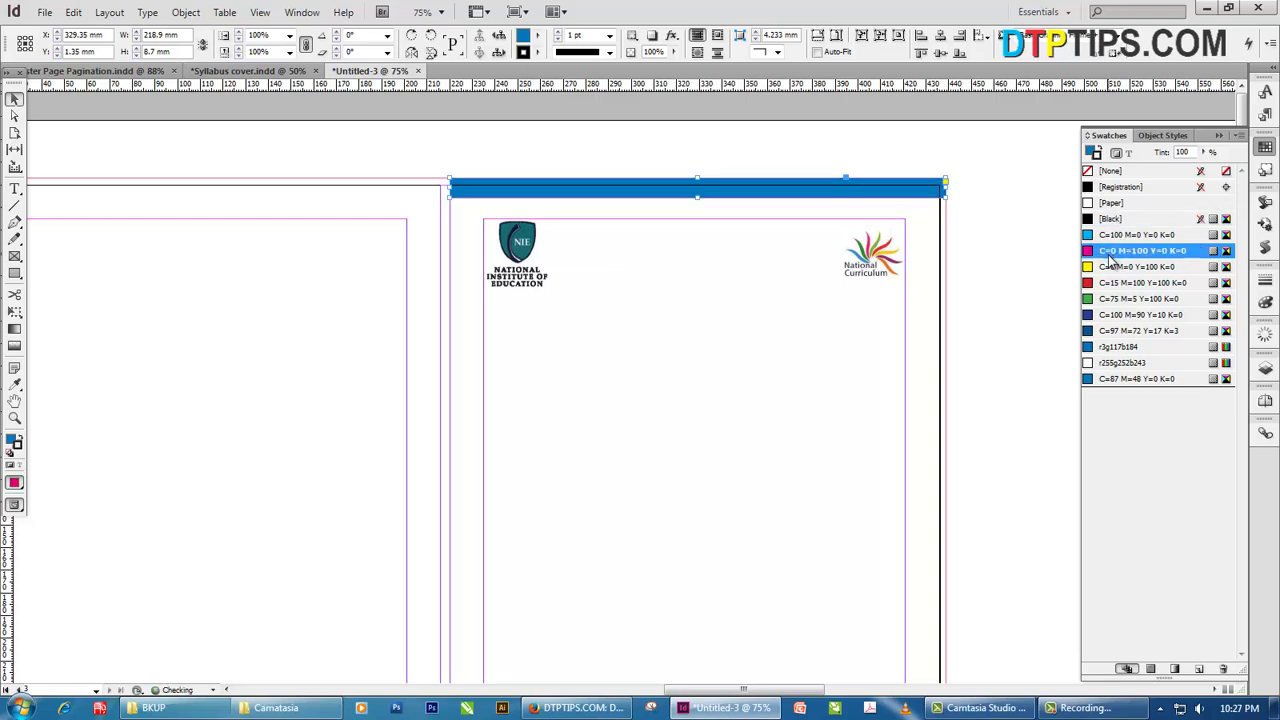
left_click(544, 266)
left_click(815, 198)
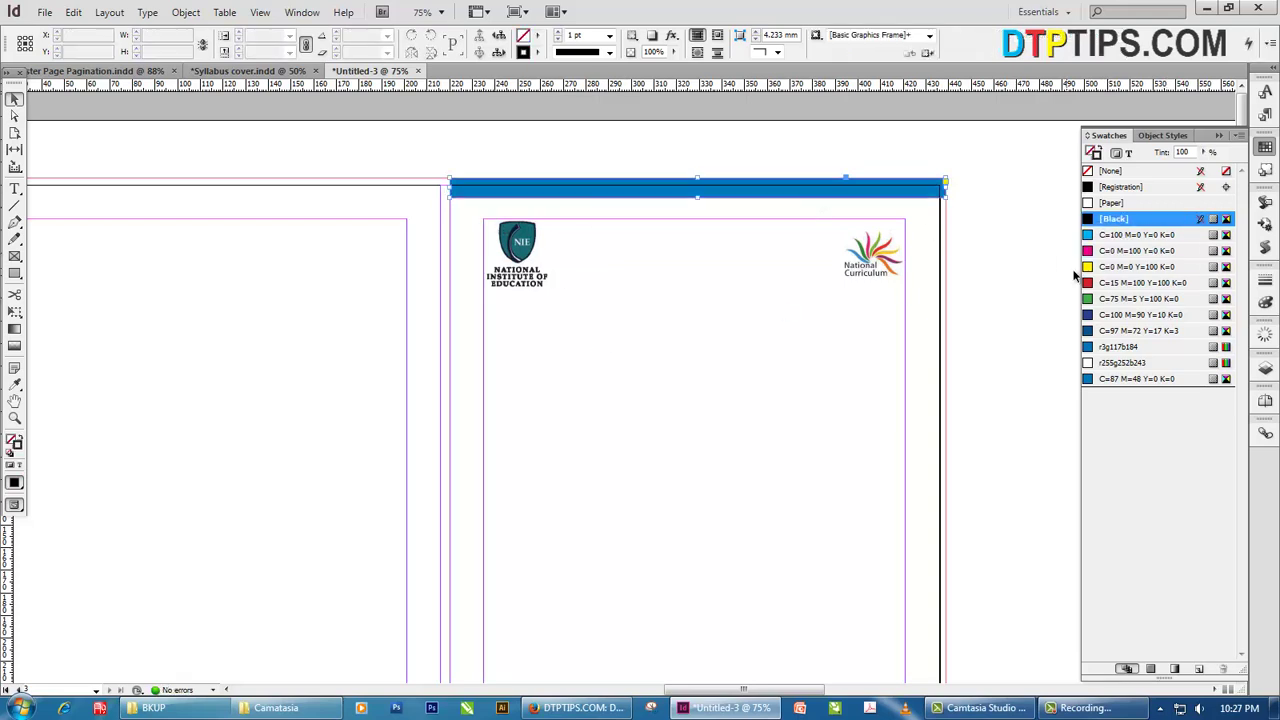
left_click(706, 223)
left_click(712, 193)
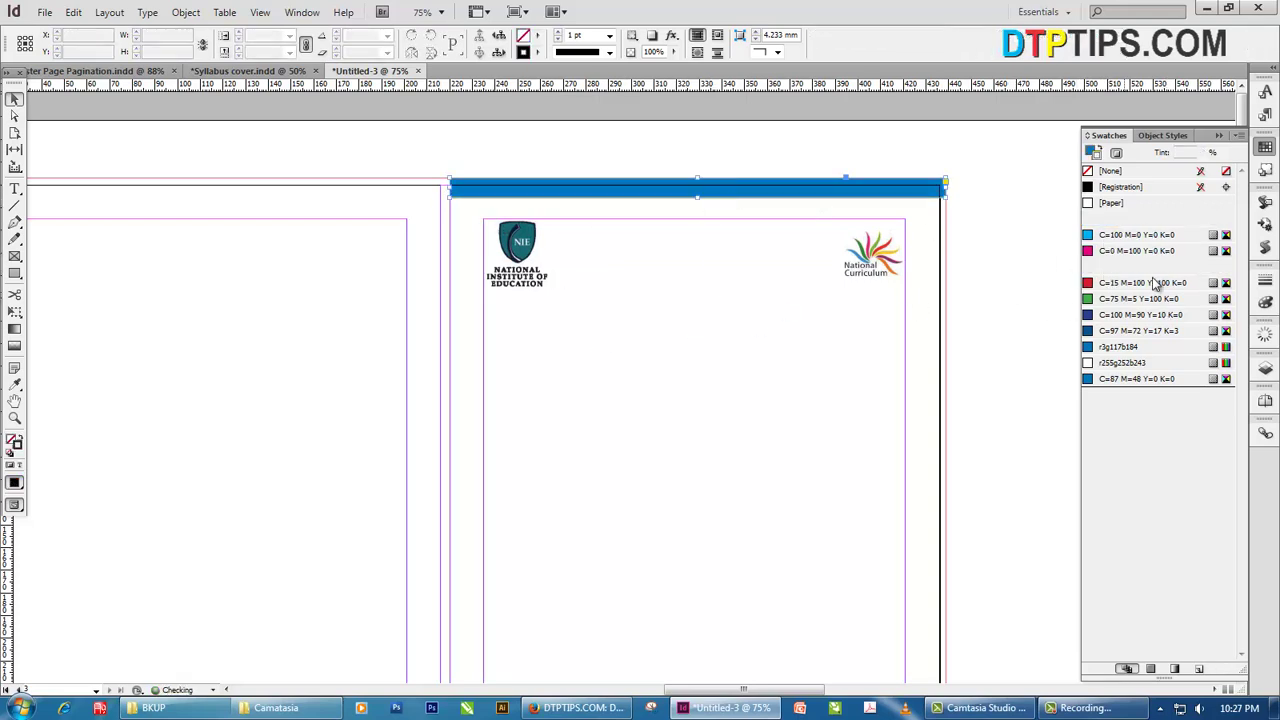
left_click(1110, 171)
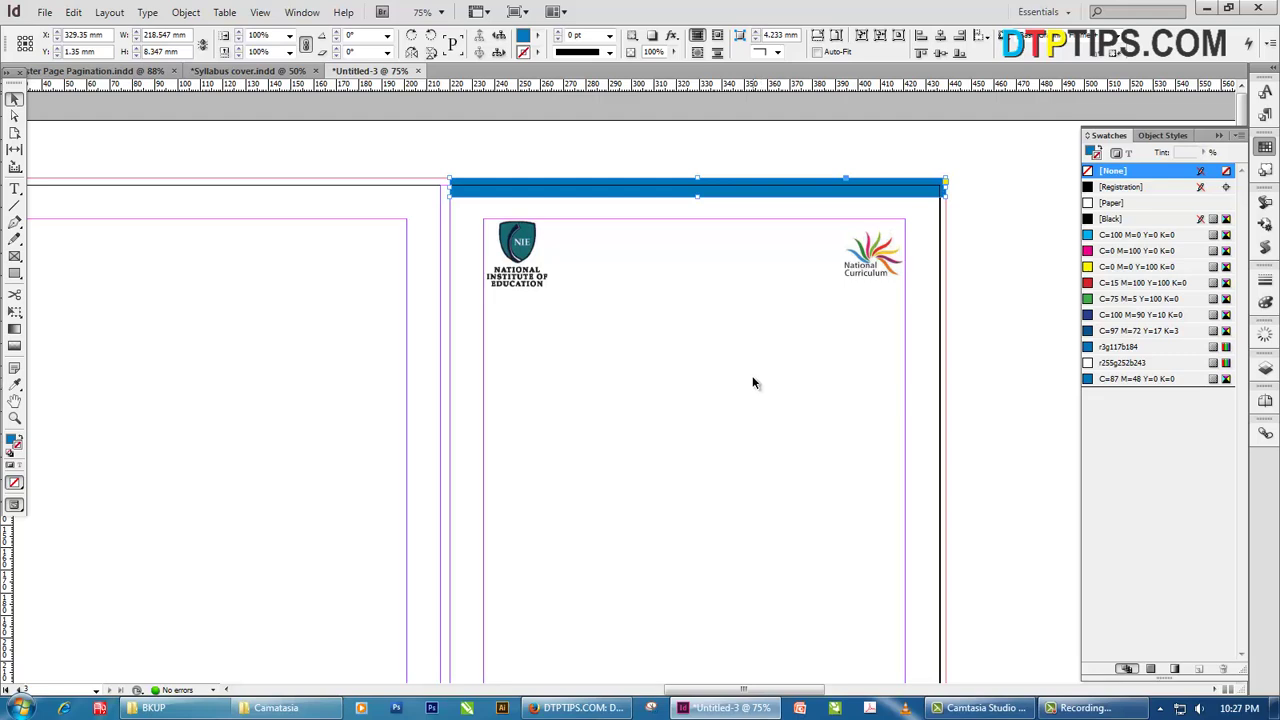
left_click(651, 406)
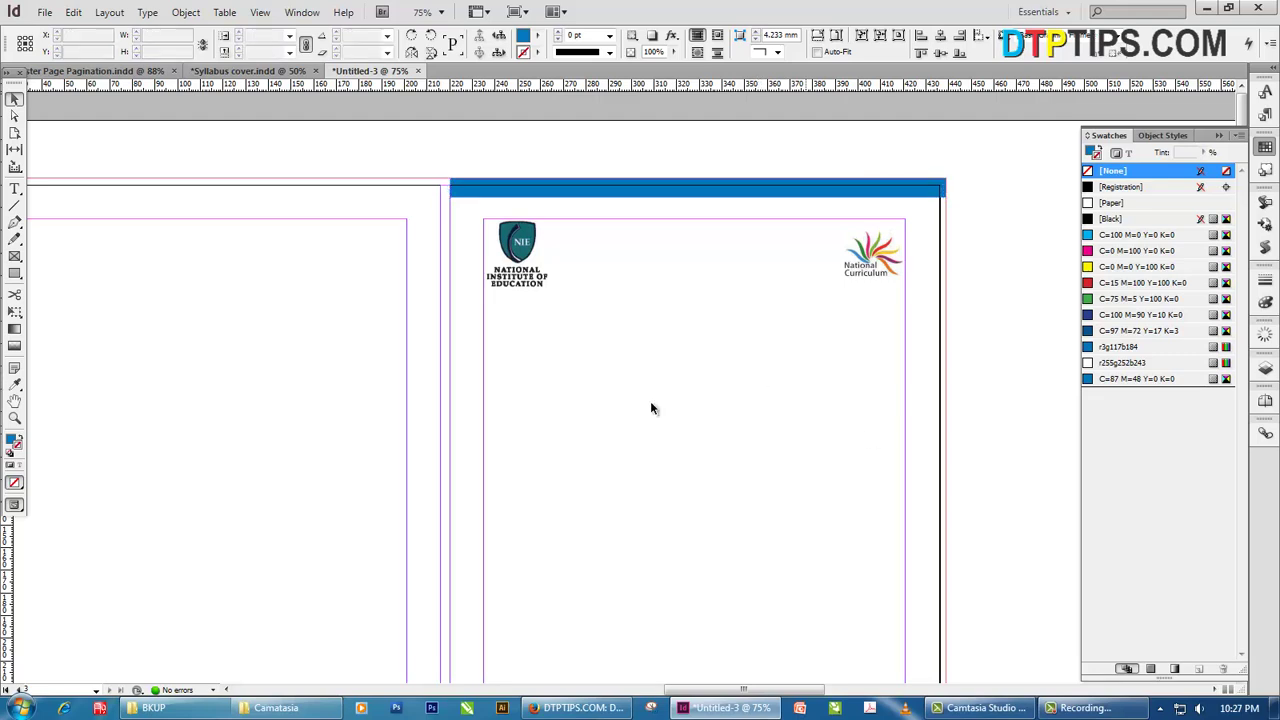
Duplicate the blue top band straight down to the lower edge of the front cover
scroll(771, 389, "left", 3)
key("ctrl+minus")
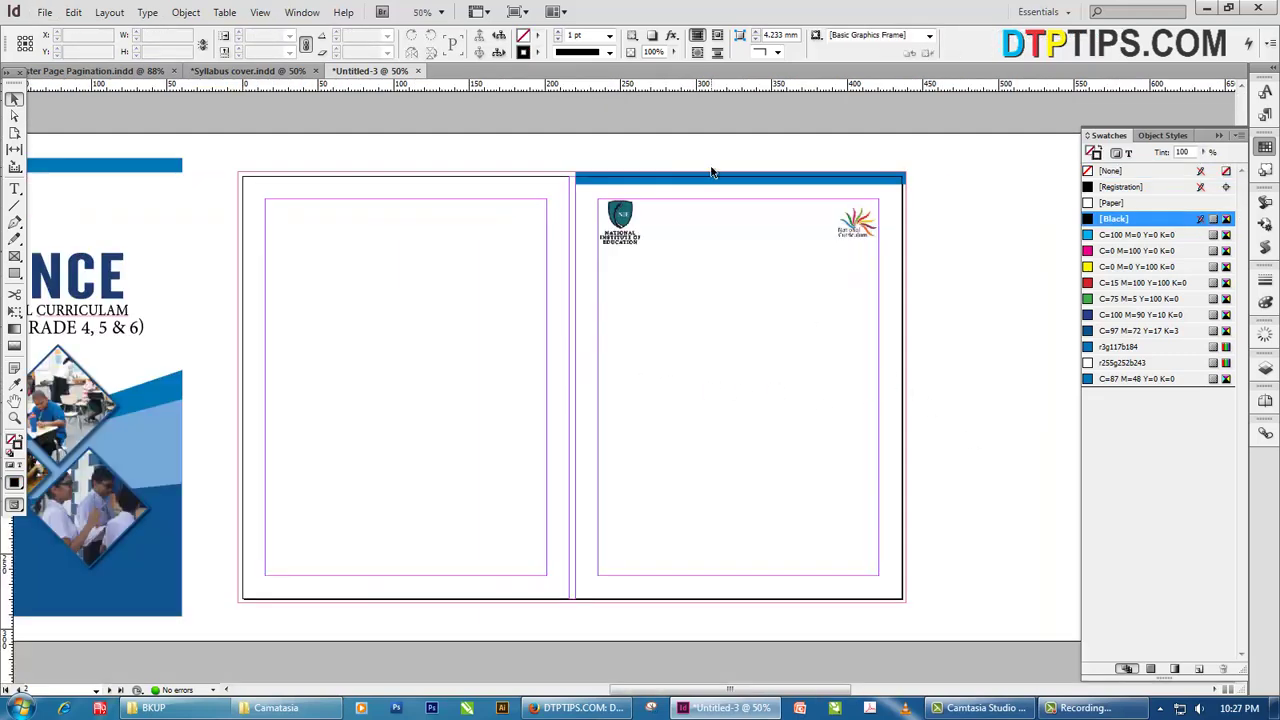
scroll(871, 314, "left", 2)
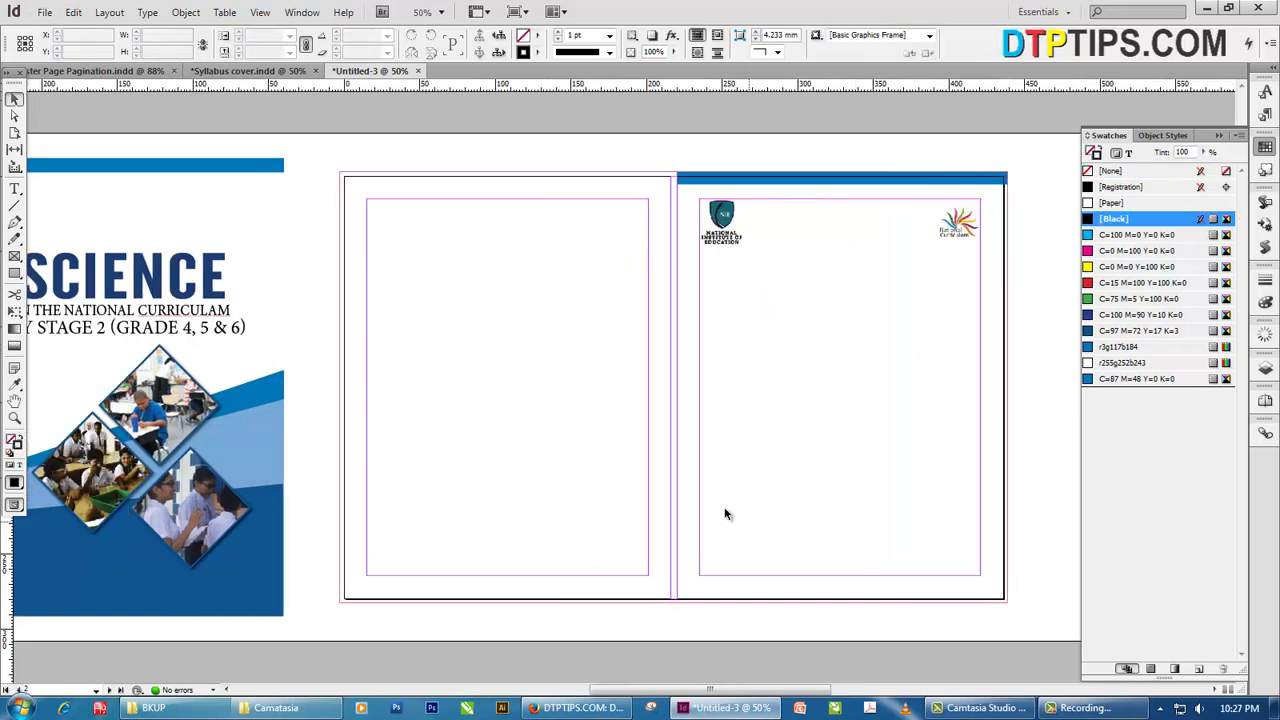
scroll(1023, 258, "left", 4)
scroll(851, 186, "right", 2)
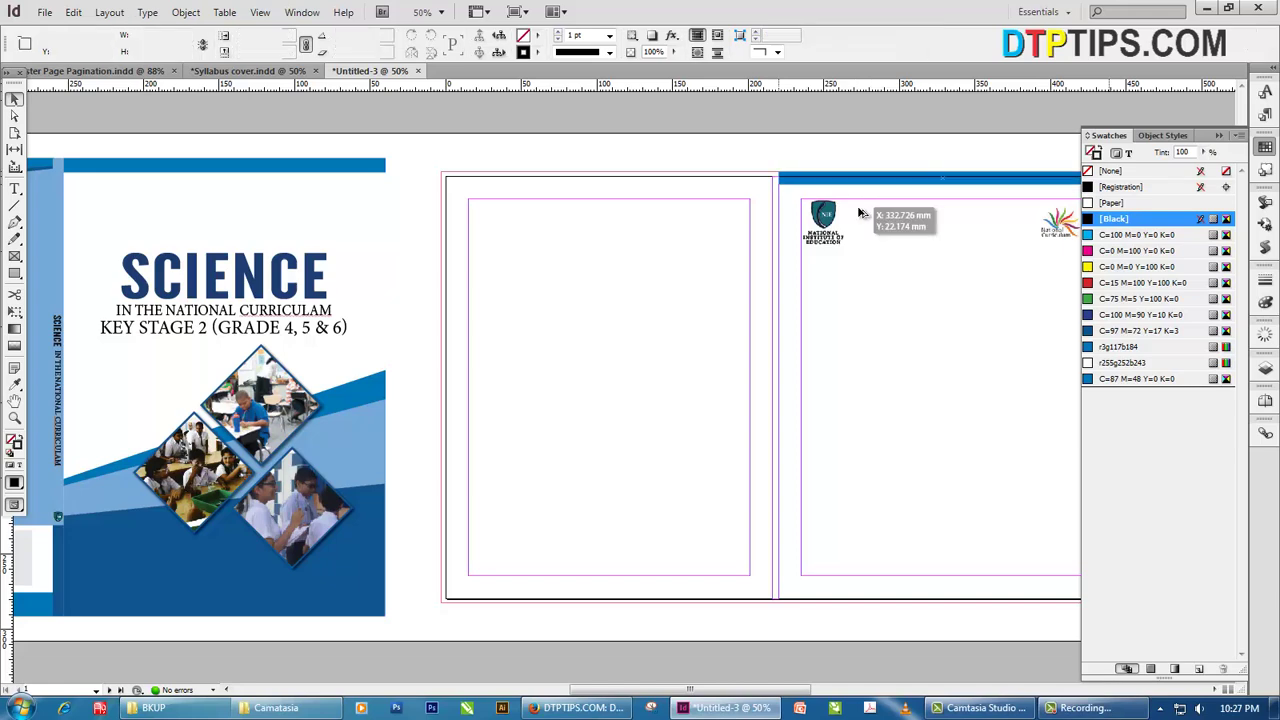
left_click_drag(858, 212, 853, 592)
scroll(763, 623, "right", 6)
scroll(533, 566, "left", 2)
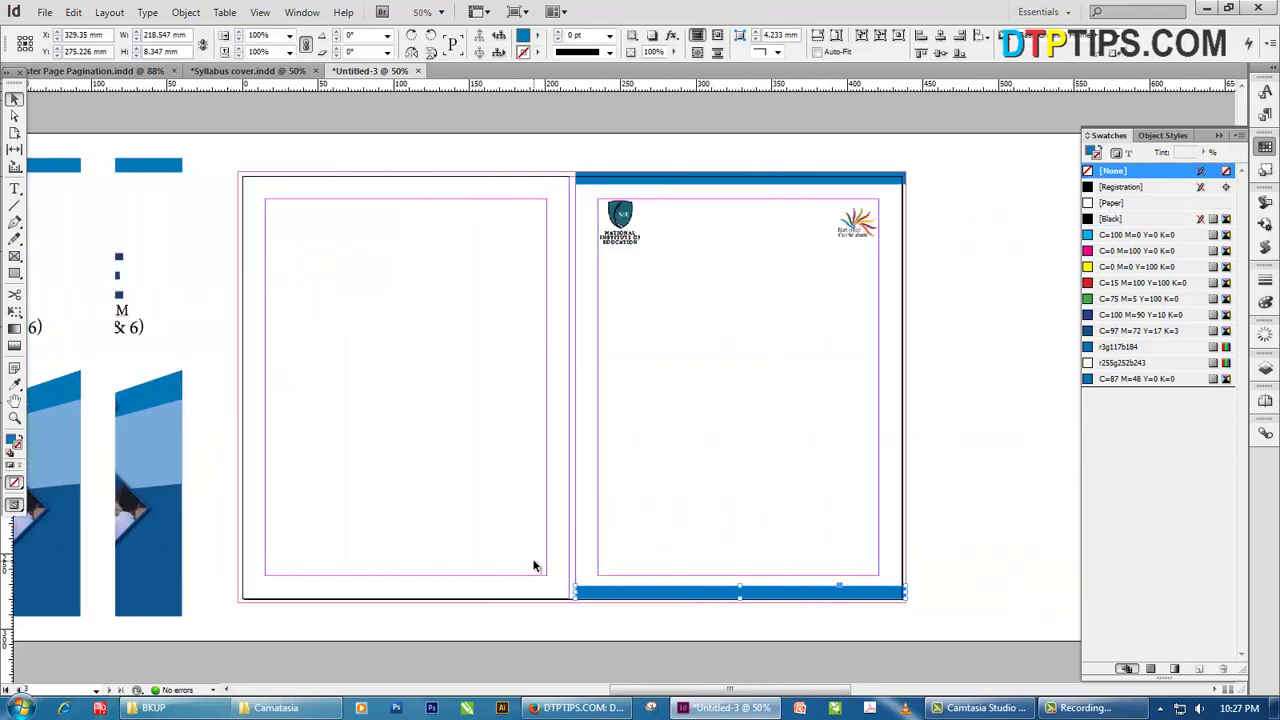
Extend the duplicated band's lower side to the bottom bleed, making it about 11.3 mm high
scroll(533, 566, "left", 4)
scroll(949, 609, "up", 2)
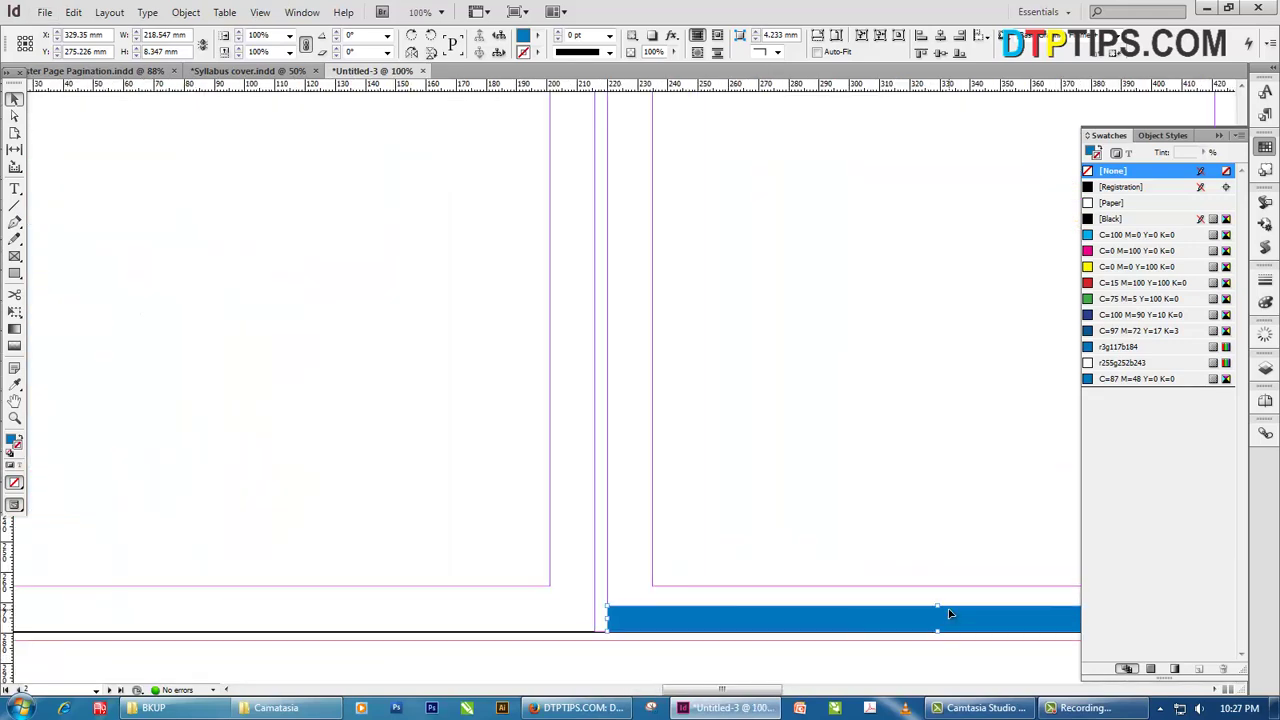
scroll(949, 613, "down", 2)
left_click_drag(942, 570, 940, 582)
scroll(903, 601, "right", 5)
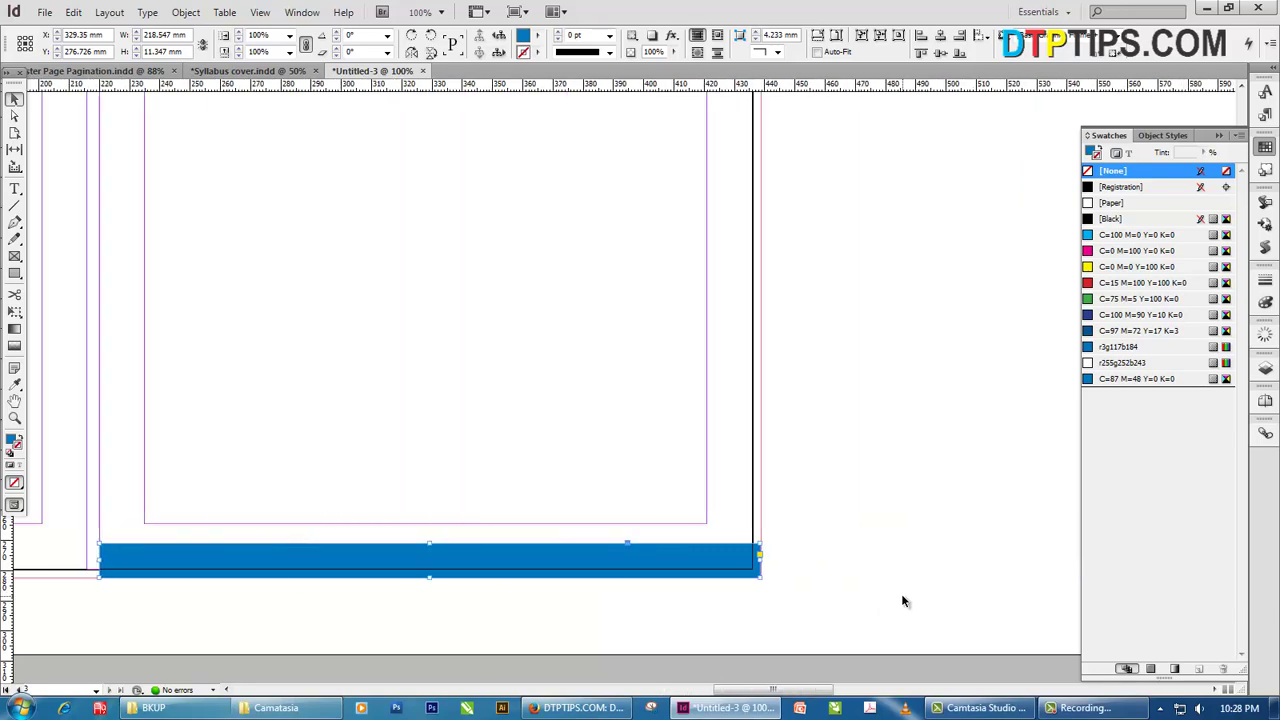
scroll(508, 600, "left", 1)
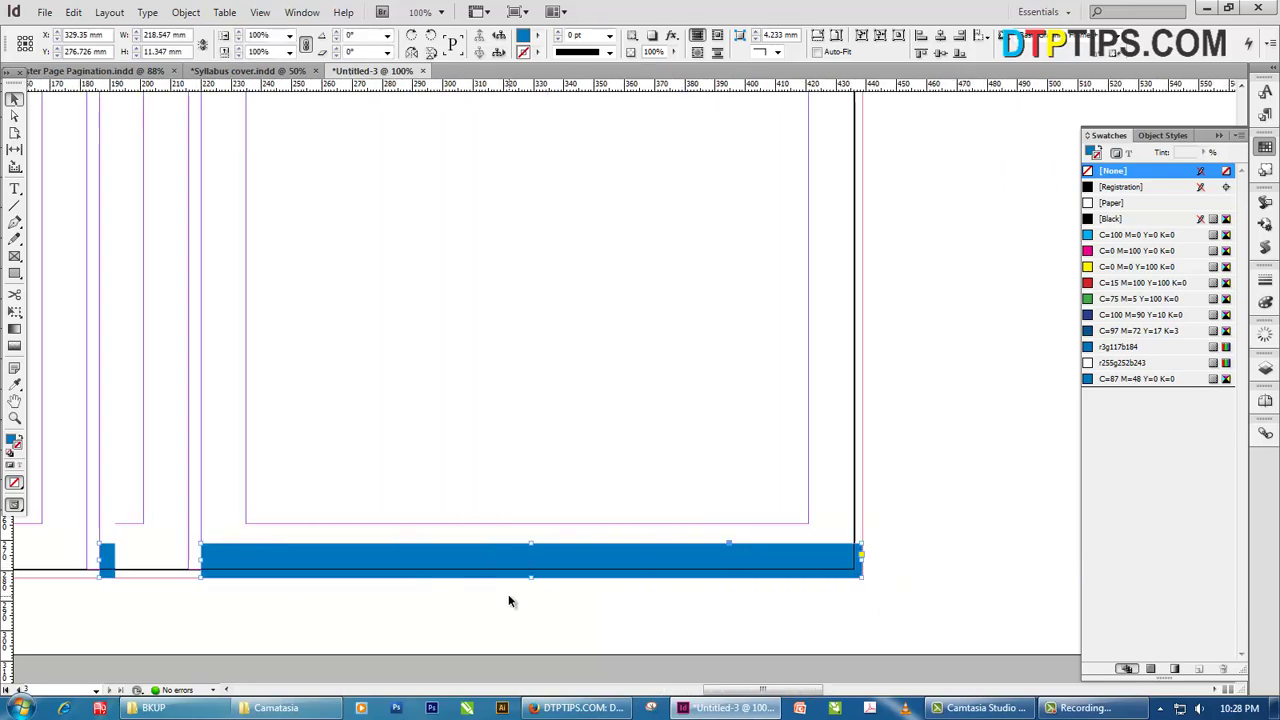
Raise the upper side of the front cover's bottom band, making it about 54.4 mm high
scroll(508, 600, "left", 2)
scroll(677, 597, "down", 2)
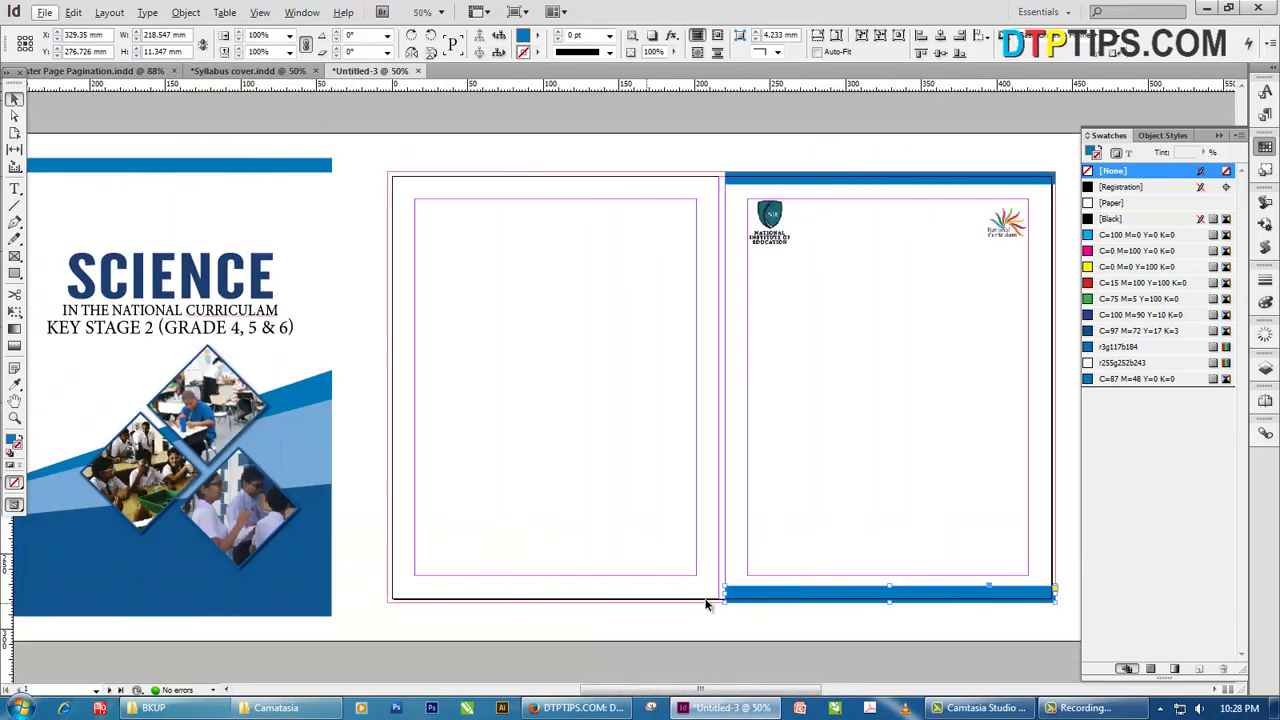
left_click_drag(890, 589, 908, 521)
scroll(770, 555, "left", 3)
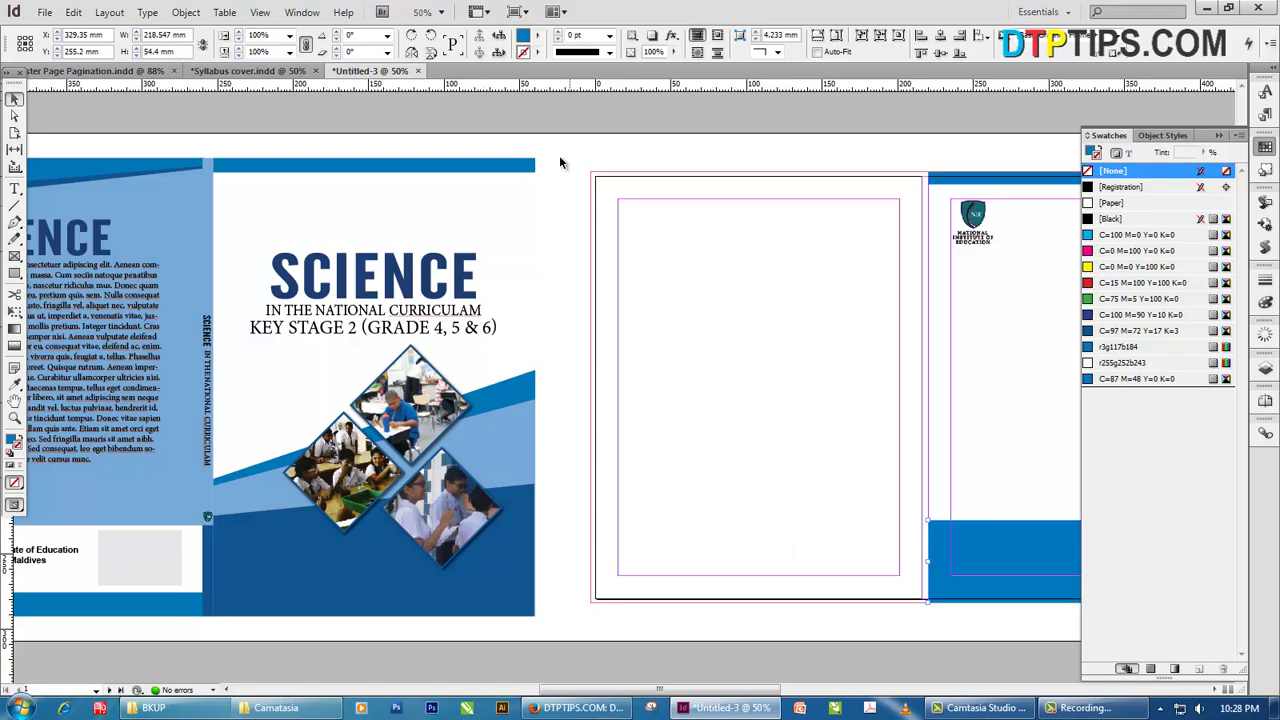
Place a horizontal guide at the reference dark band's spine-side upper corner and raise the bottom band's upper side to it, about 58.4 mm high
left_click_drag(613, 86, 538, 517)
left_click(1000, 579)
scroll(1000, 579, "right", 3)
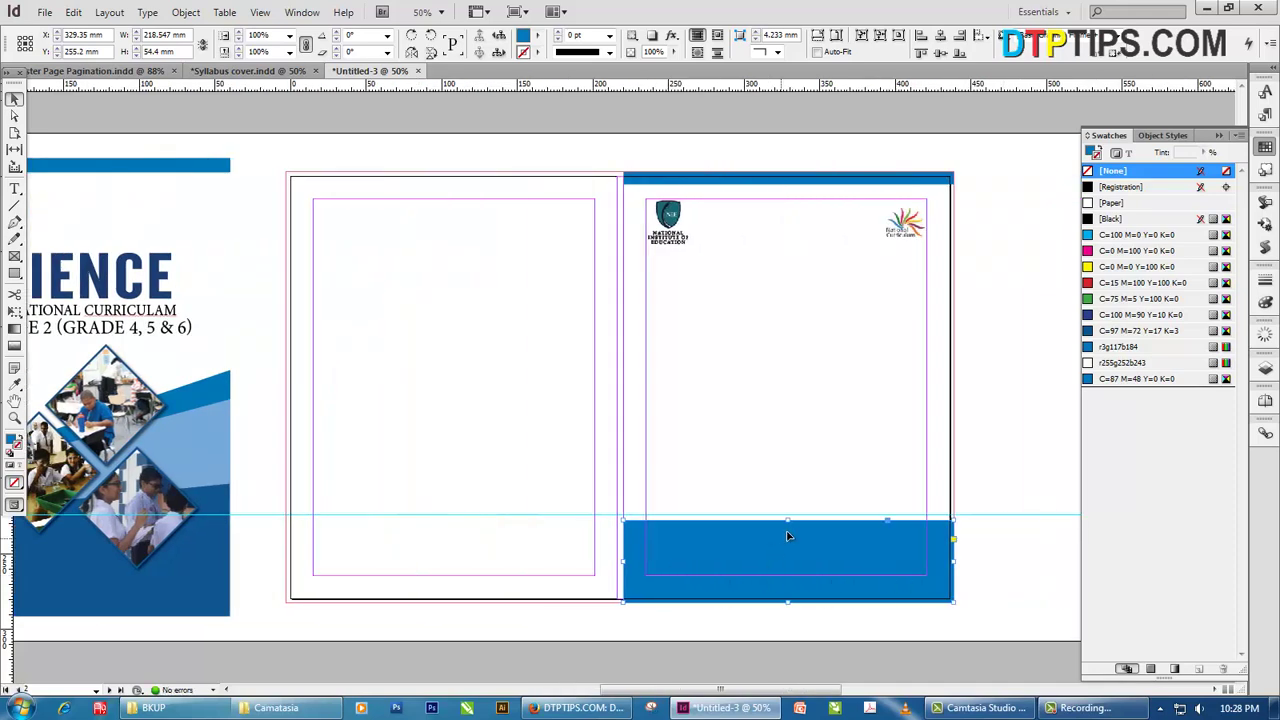
left_click_drag(790, 521, 790, 515)
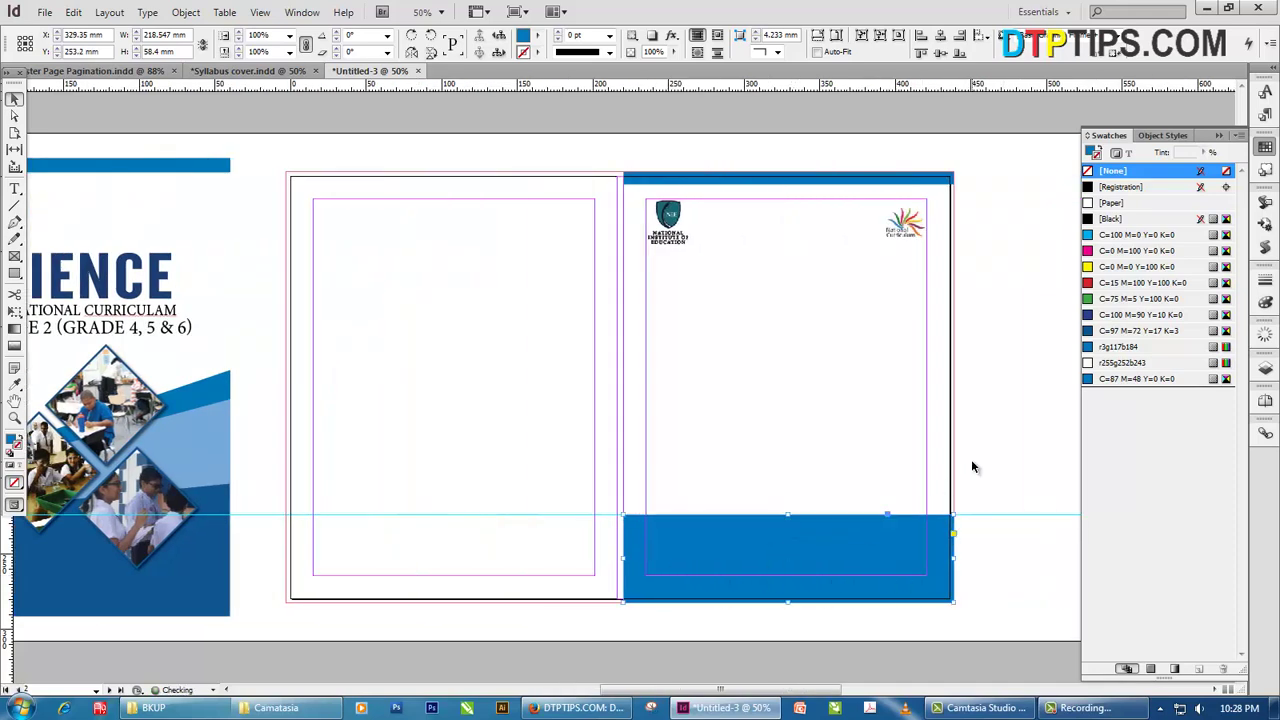
left_click(955, 543)
left_click(849, 555)
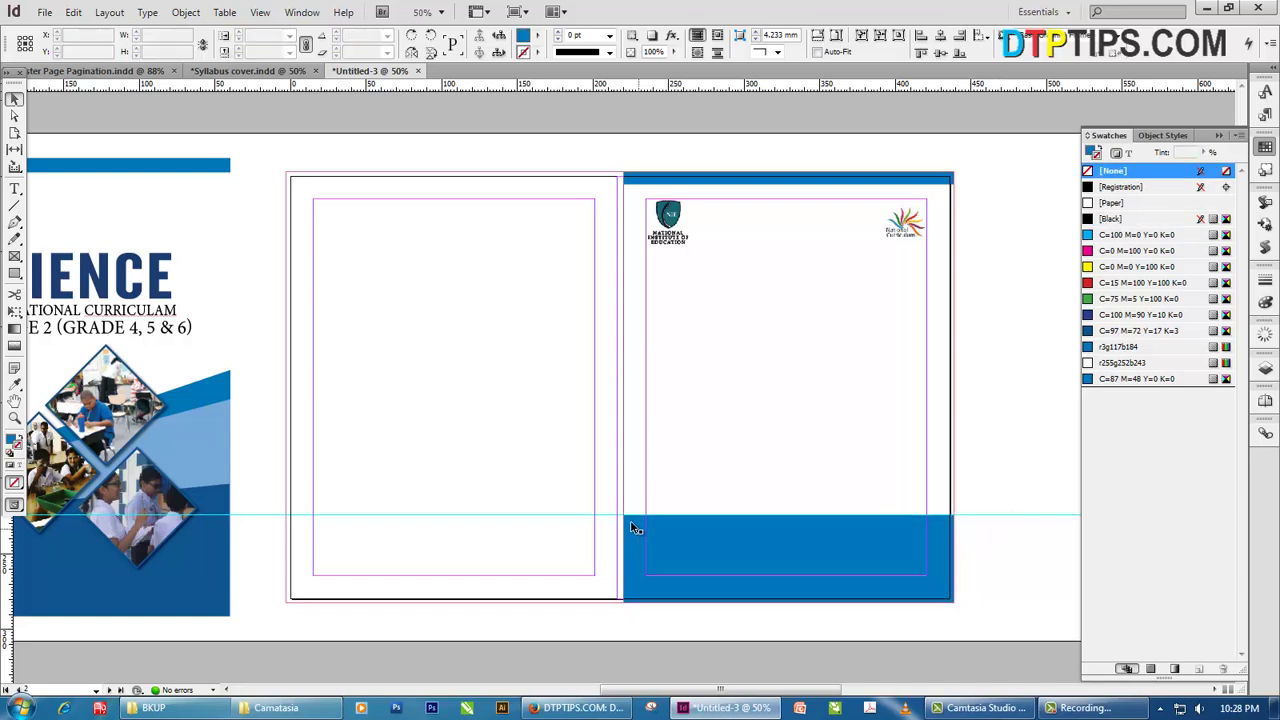
left_click(975, 523)
scroll(250, 541, "left", 3)
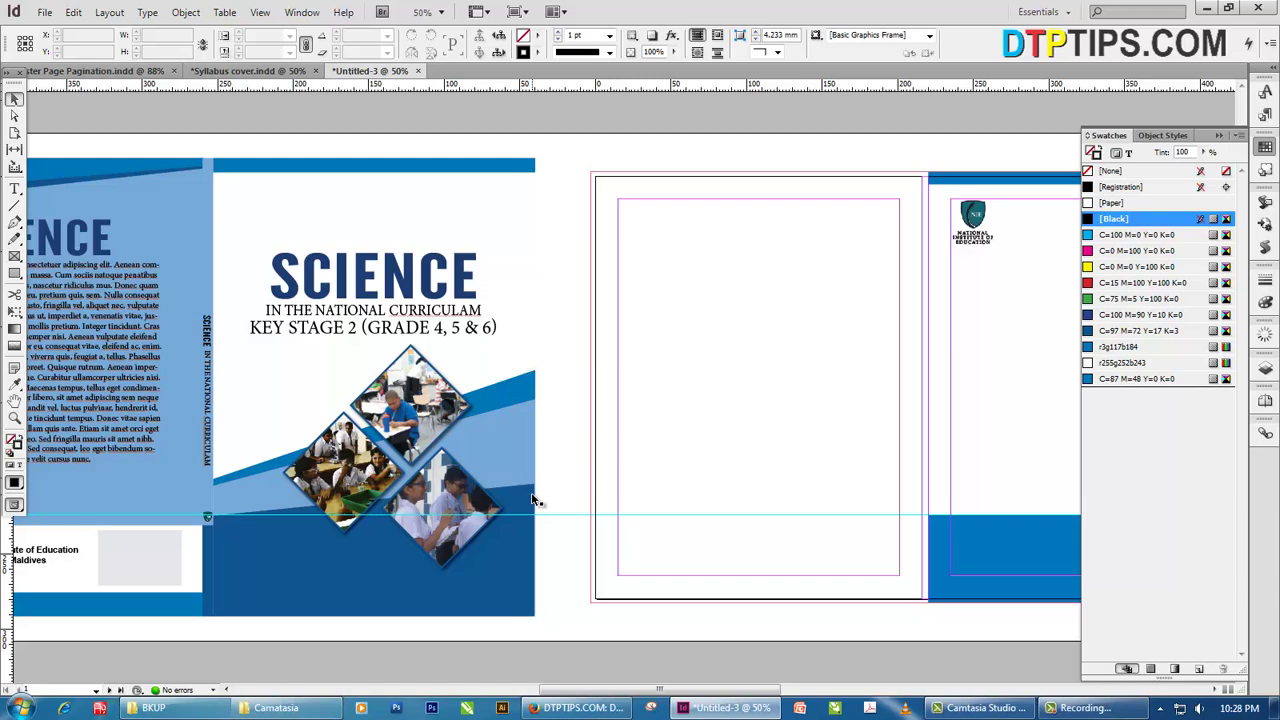
Raise only the outer upper corner of the front cover's bottom band to slant it, making the band about 77.4 mm high
scroll(866, 523, "right", 2)
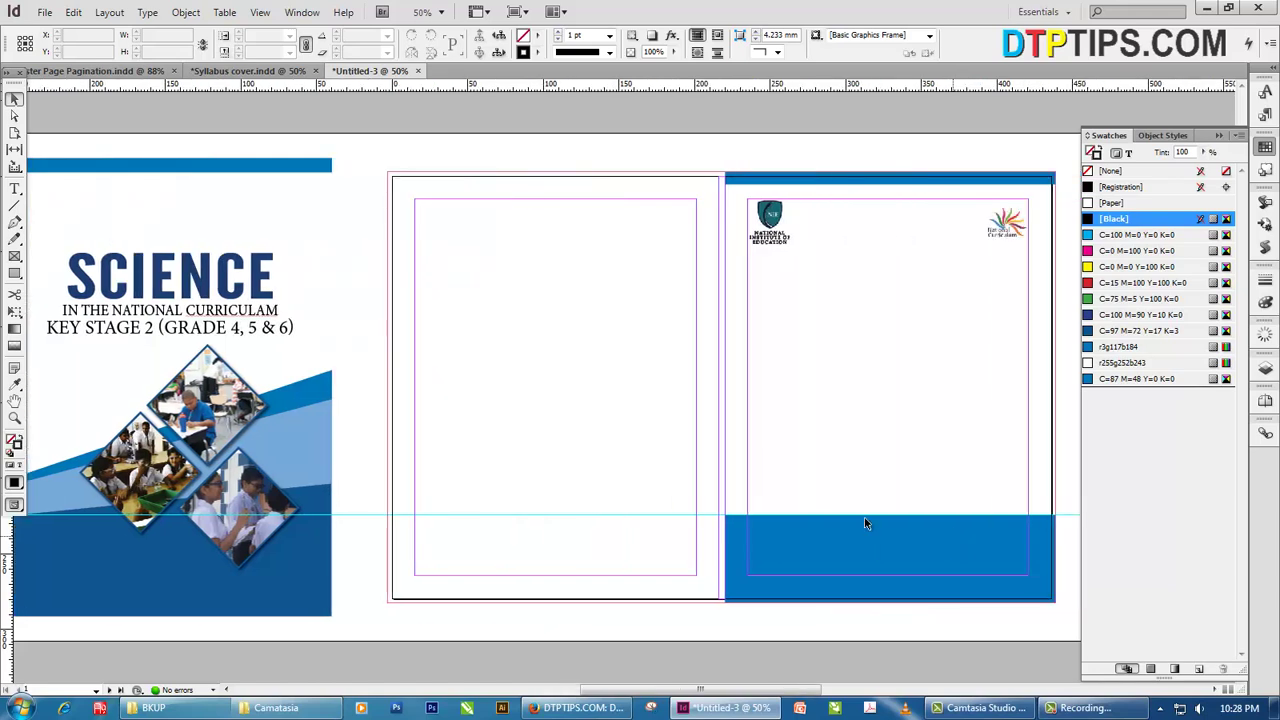
left_click(15, 116)
scroll(646, 432, "right", 3)
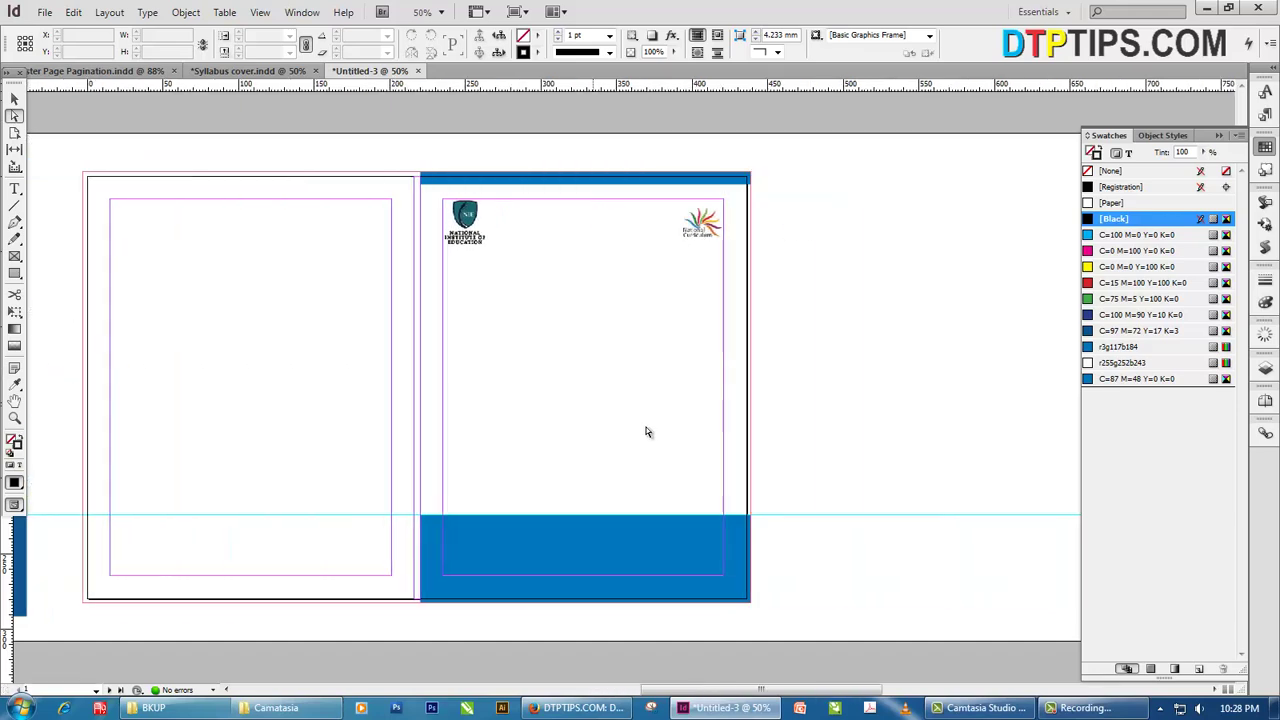
left_click_drag(828, 497, 726, 534)
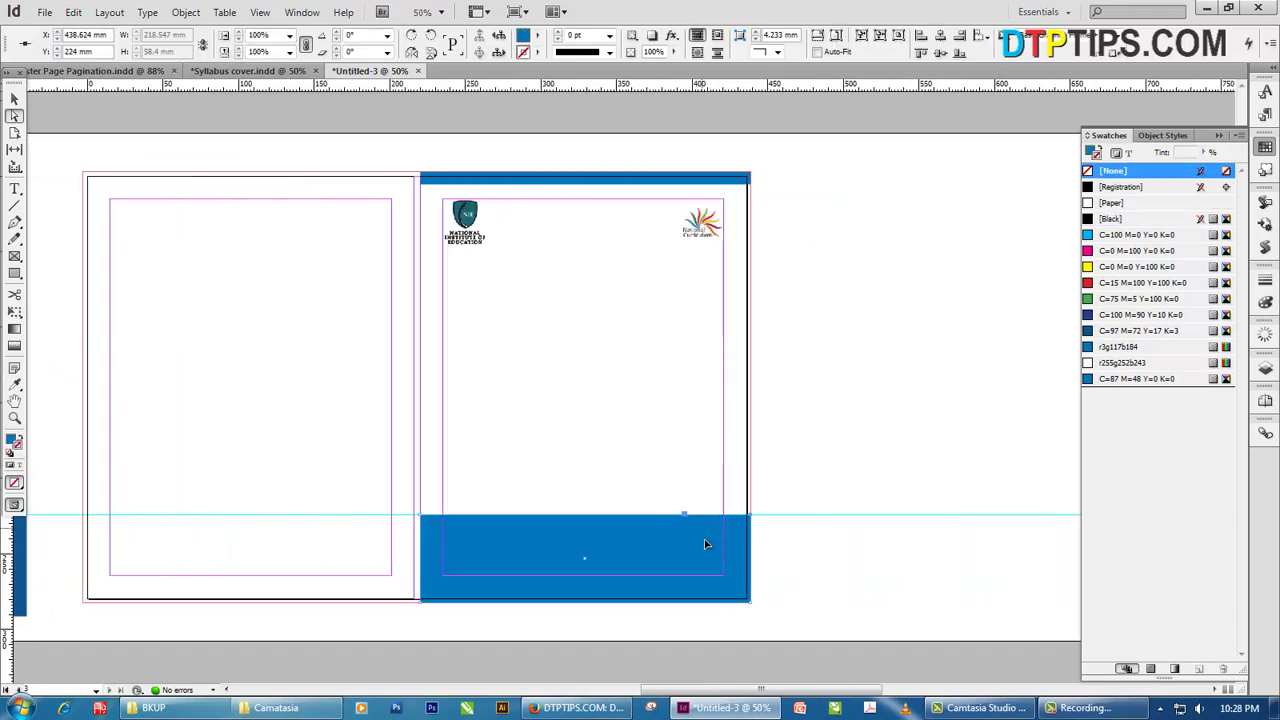
scroll(705, 544, "left", 2)
key("Up")
key("Up")
key("Up")
key("Up")
key("Up")
key("Up")
key("Up")
key("Up")
key("Up")
key("Up")
key("Up")
key("Up")
key("Up")
key("Up")
key("Up")
key("Up")
key("Up")
key("Up")
key("Up")
key("Up")
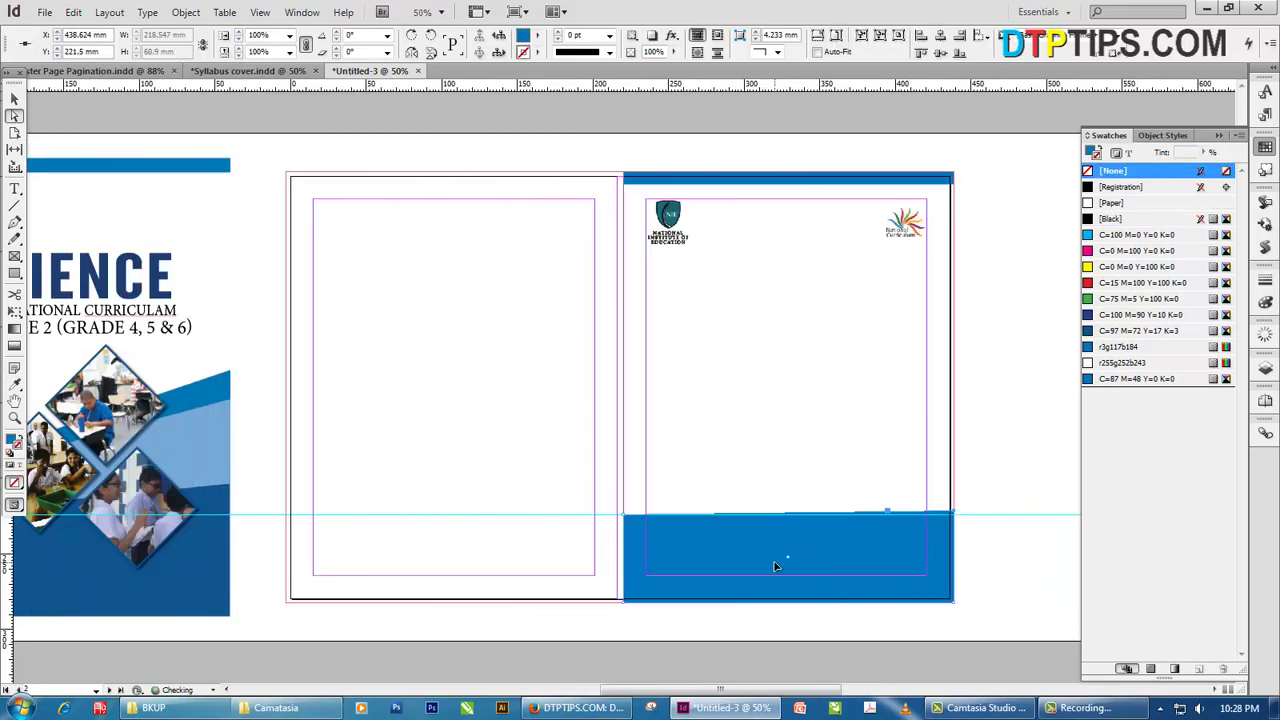
key("Up")
key("Up")
key("Up")
key("Up")
key("Up")
key("Up")
key("Up")
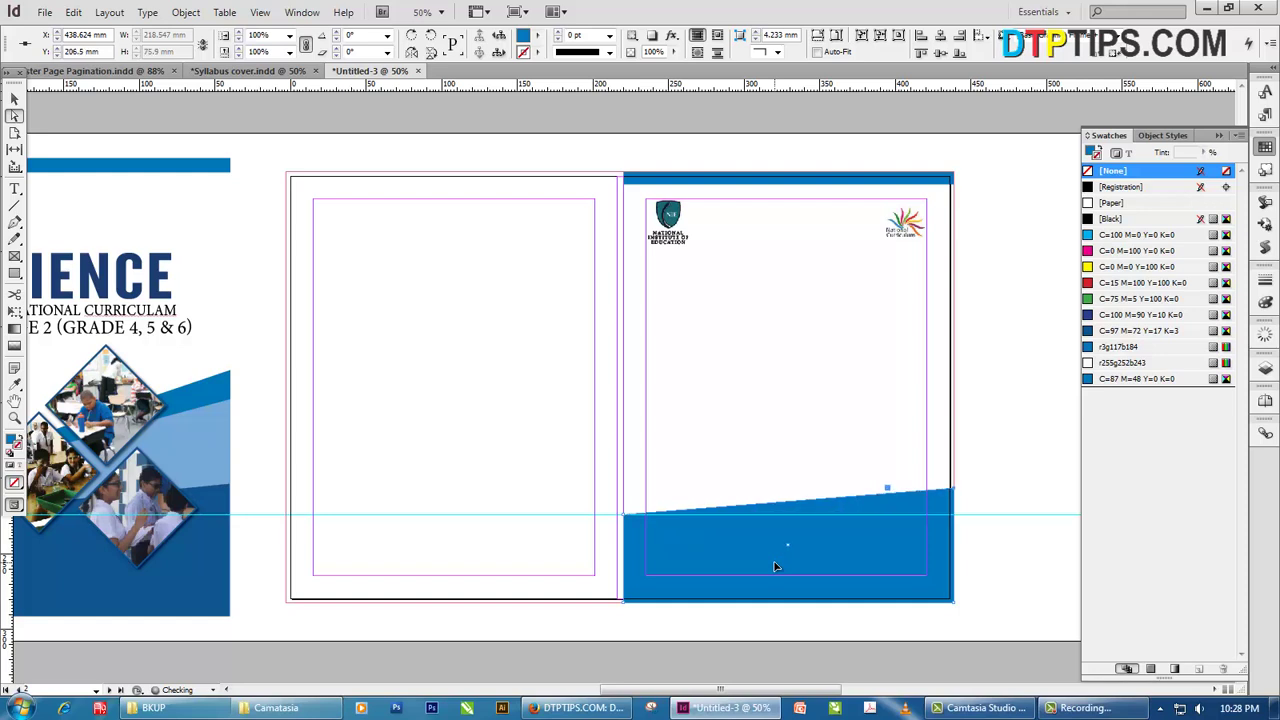
key("Up")
key("Up")
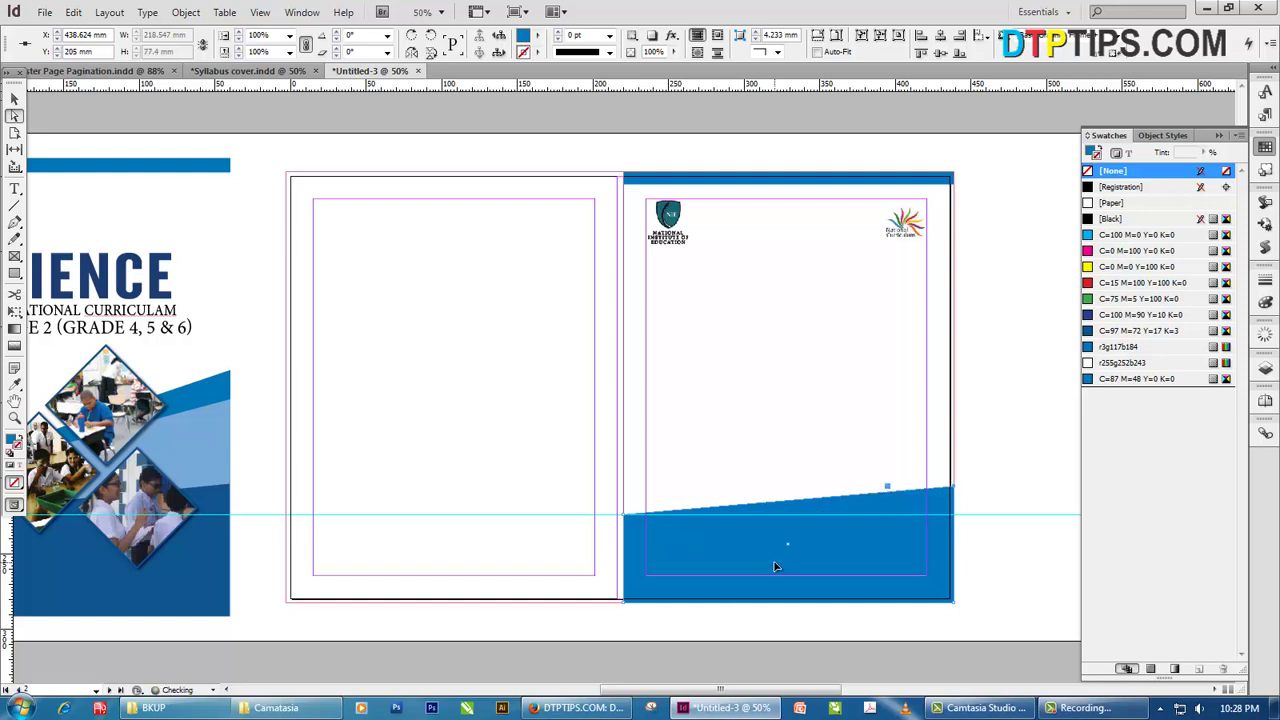
Try a steeper slant by raising the bottom band's outer upper corner until the band is about 105.4 mm high
key("Up")
key("Up")
key("Up")
key("Up")
key("Up")
key("Up")
key("Up")
key("Up")
key("Up")
key("Up")
key("Up")
key("Up")
key("Up")
key("Up")
key("Up")
key("Up")
key("Up")
key("Up")
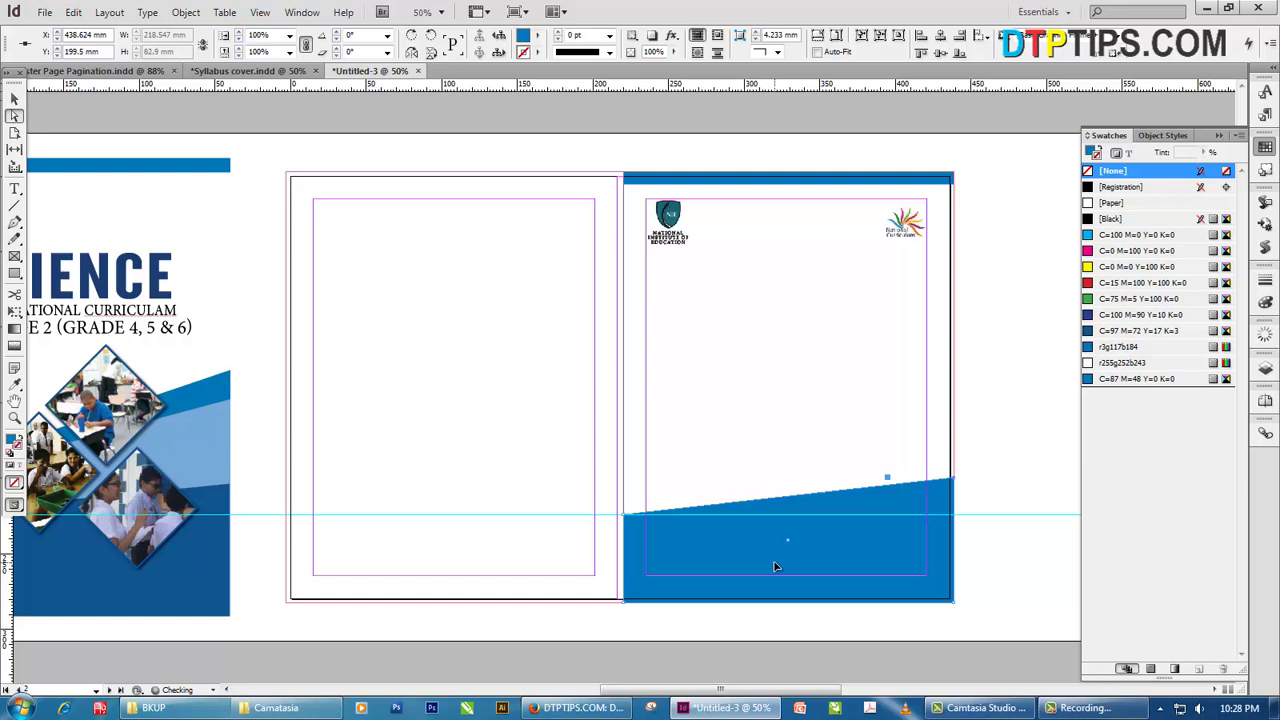
key("Up")
key("Up")
key("Up")
key("Up")
key("Up")
key("Up")
key("Up")
key("Up")
key("Up")
key("Up")
key("Up")
key("Up")
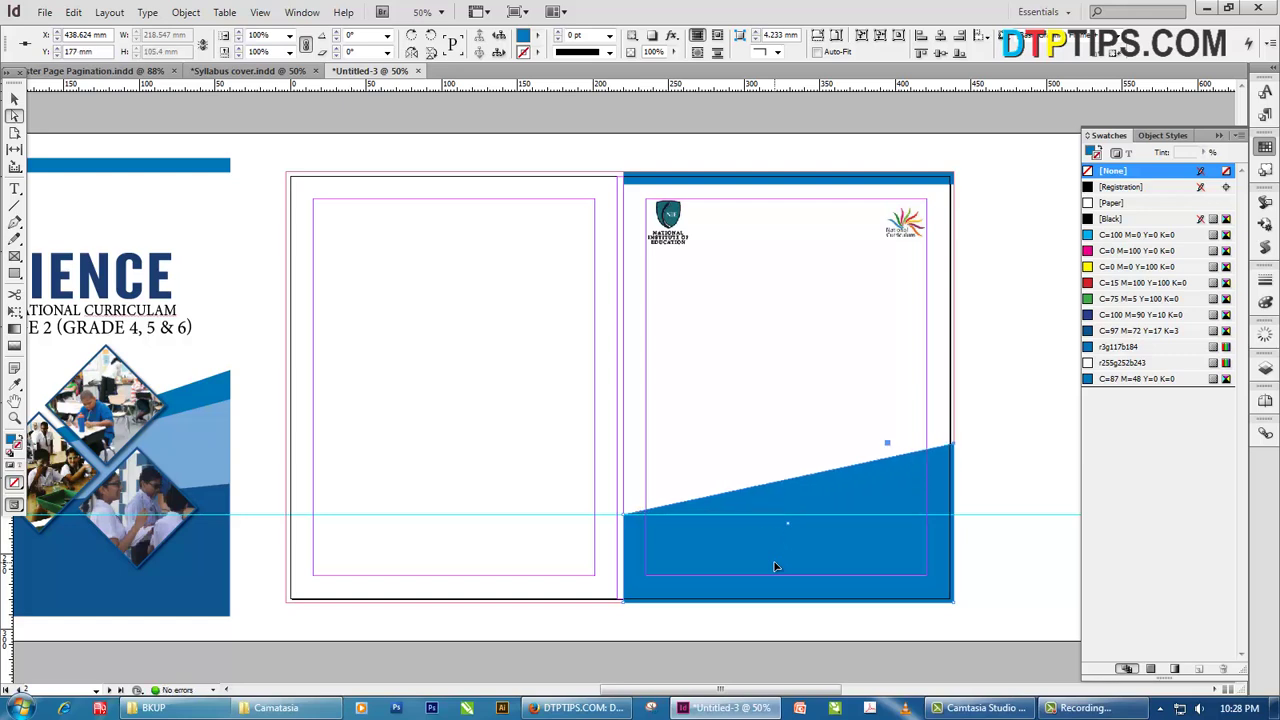
Lower the bottom band's outer upper corner again until the band is about 77.4 mm high
key("Down")
key("Down")
key("Down")
key("Down")
key("Down")
key("Down")
key("Down")
key("Down")
key("Down")
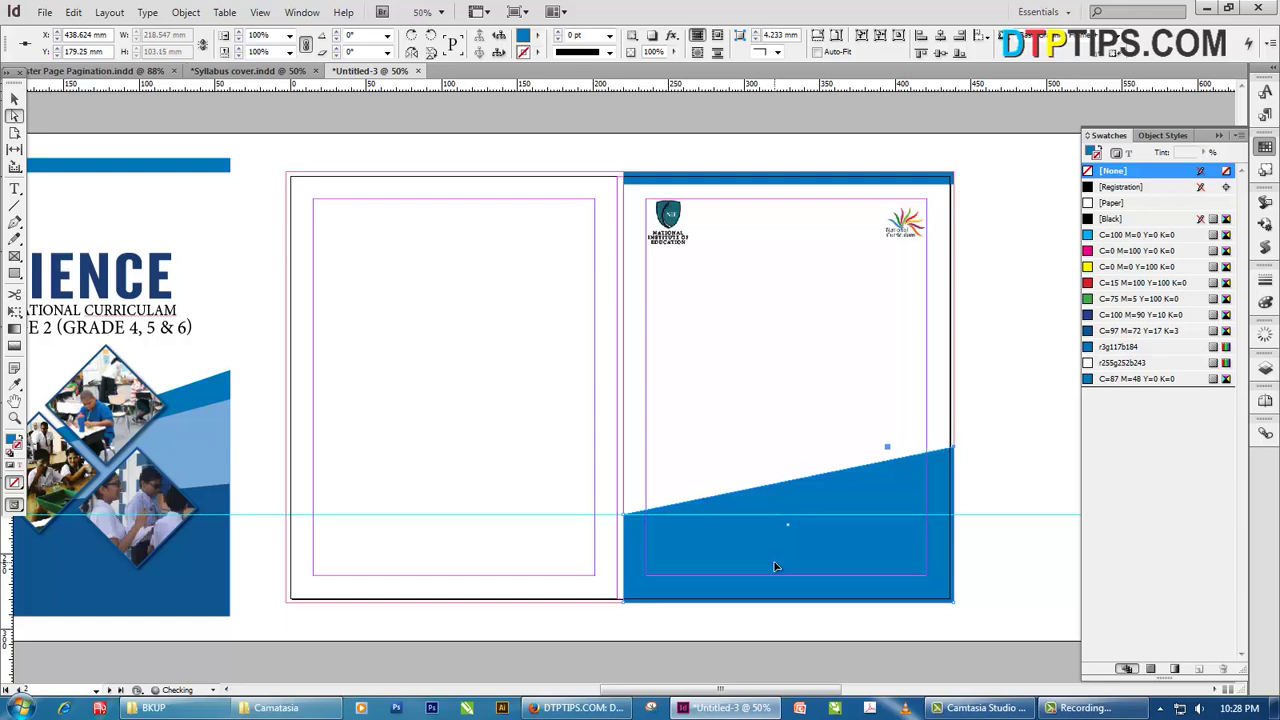
key("Down")
key("Down")
key("Down")
key("Down")
key("Down")
key("Down")
key("Down")
key("Down")
key("Down")
key("Down")
key("Down")
key("Down")
key("Down")
key("Down")
key("Down")
key("Down")
key("Down")
key("Down")
key("Down")
key("Down")
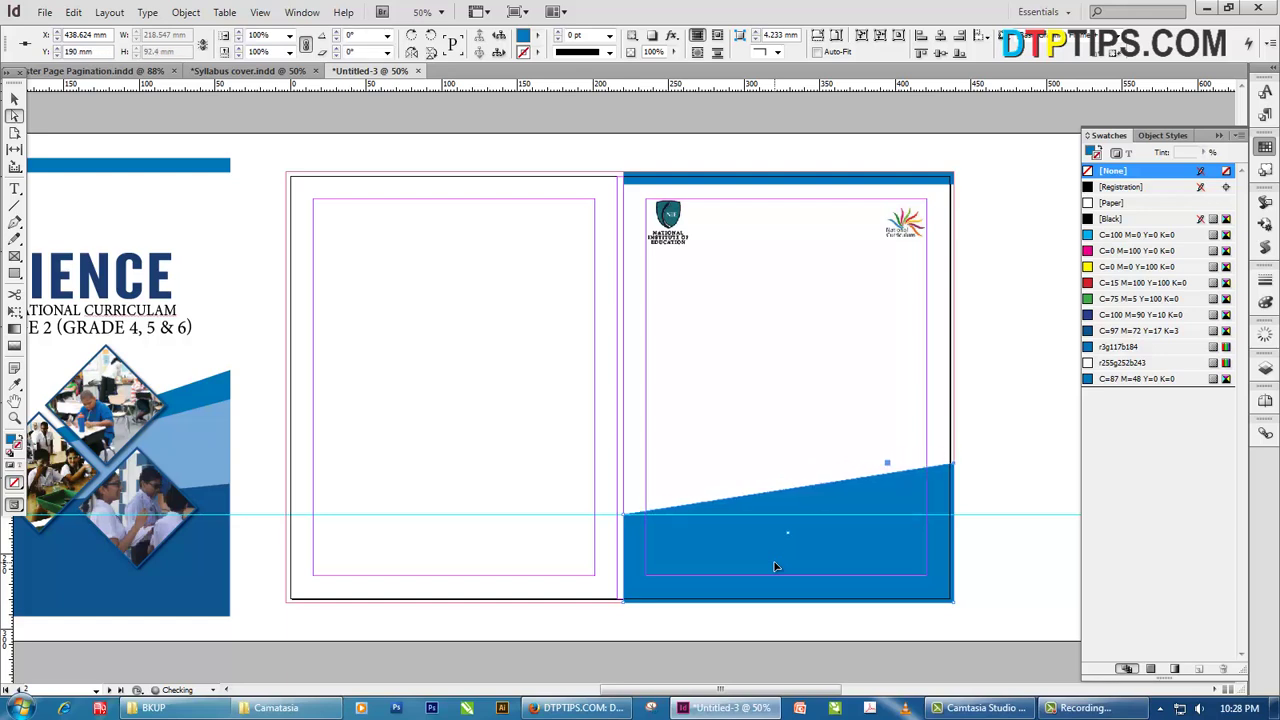
key("Down")
key("Down")
key("Down")
key("Down")
key("Down")
key("Down")
key("Down")
key("Down")
key("Down")
key("Down")
key("Down")
key("Down")
key("Down")
key("Down")
key("Down")
key("Down")
key("Down")
key("Down")
key("Down")
key("Down")
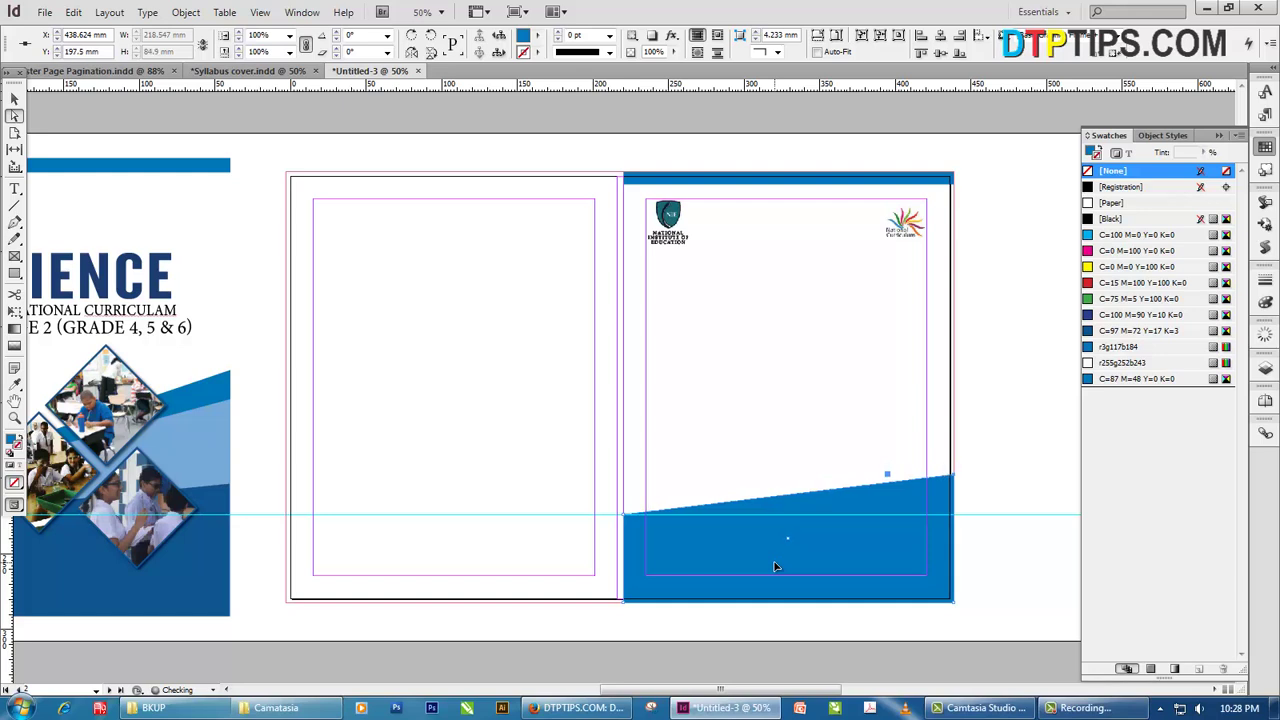
key("Down")
key("Down")
key("Down")
key("Down")
key("Down")
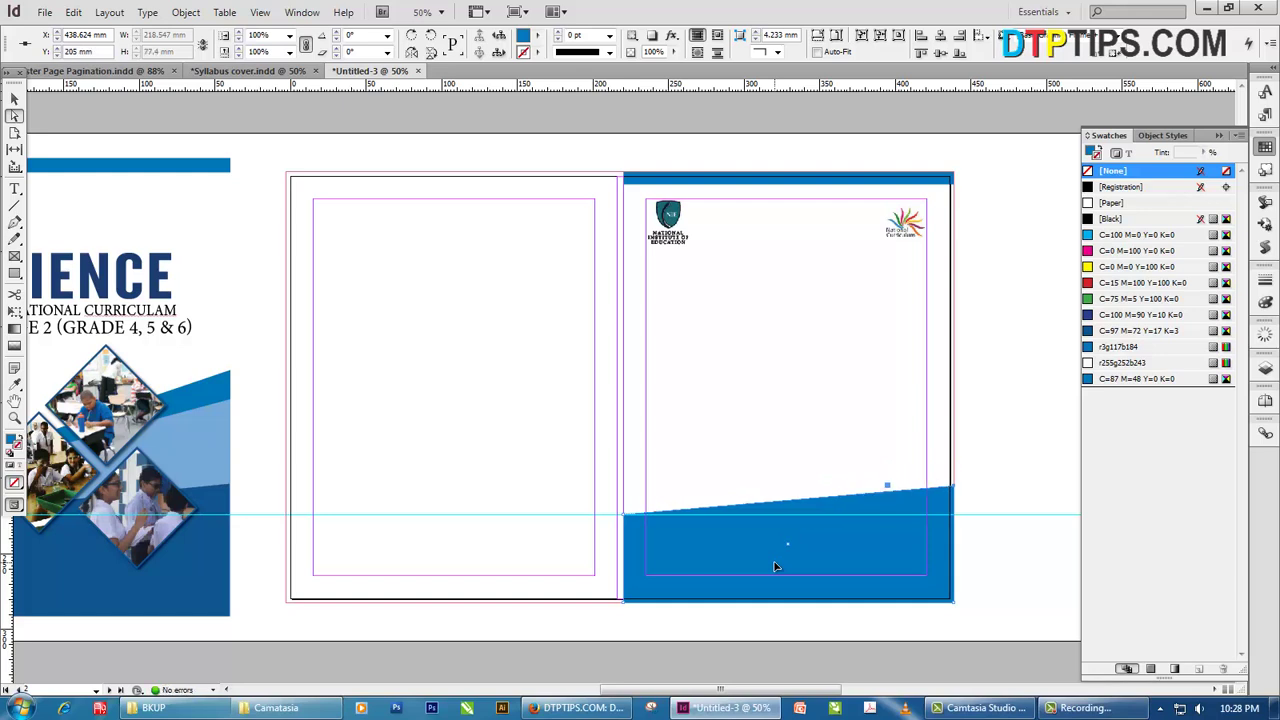
left_click(15, 99)
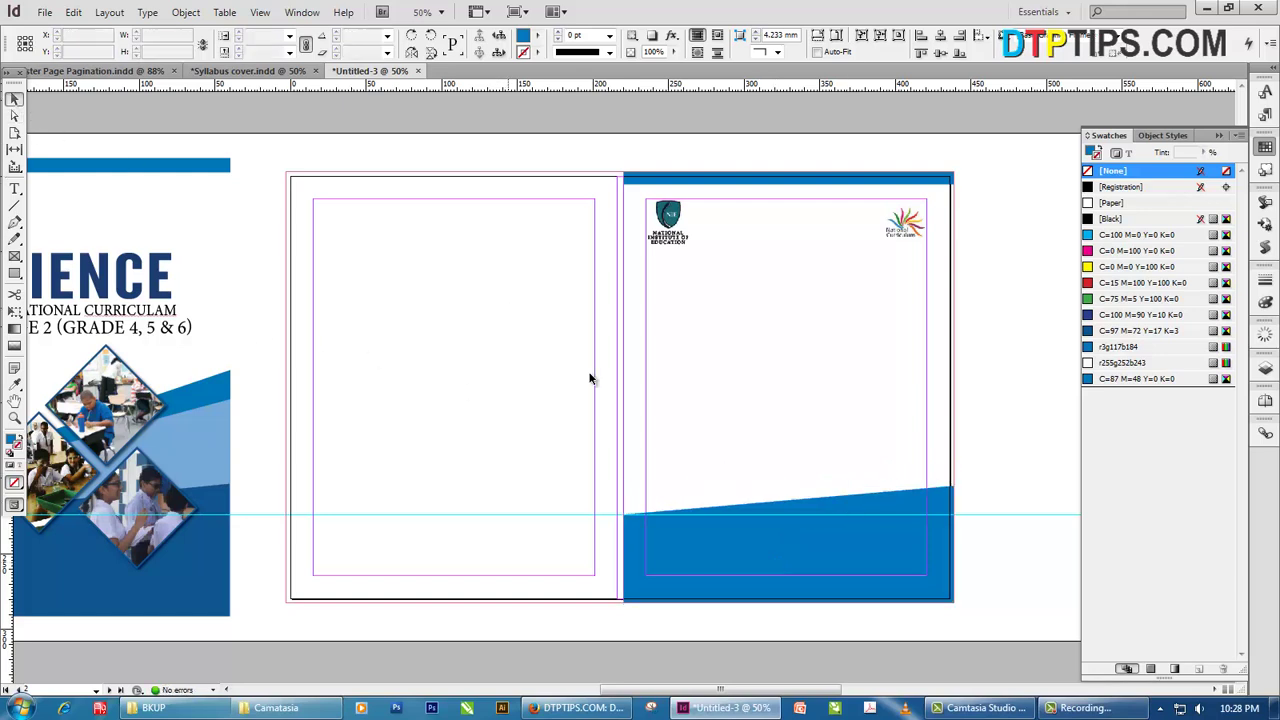
left_click(589, 374)
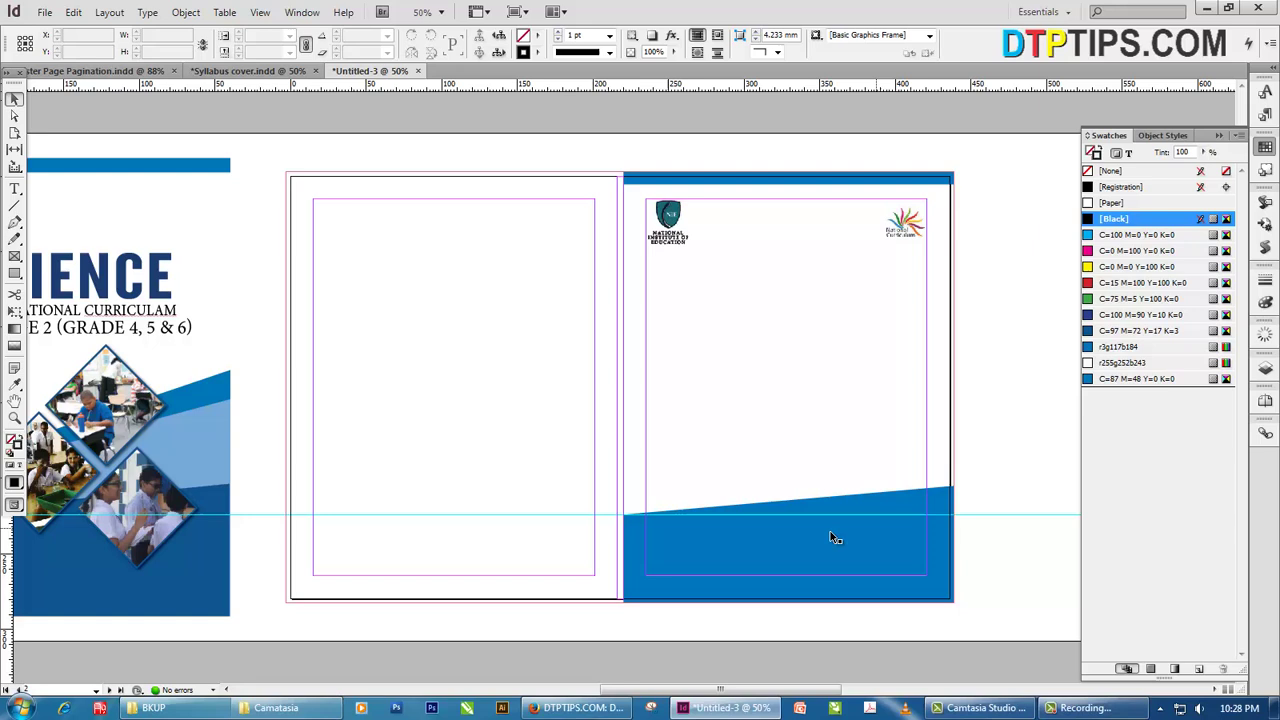
left_click(666, 557)
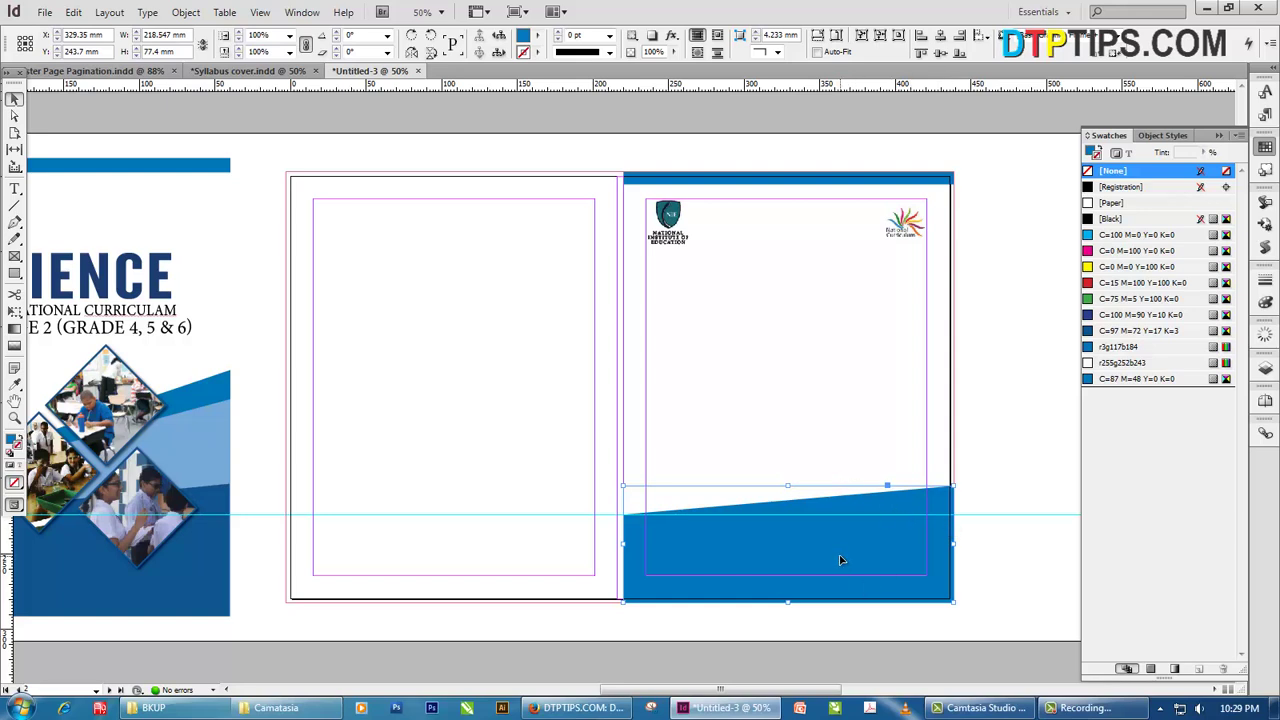
left_click_drag(840, 535, 1047, 386)
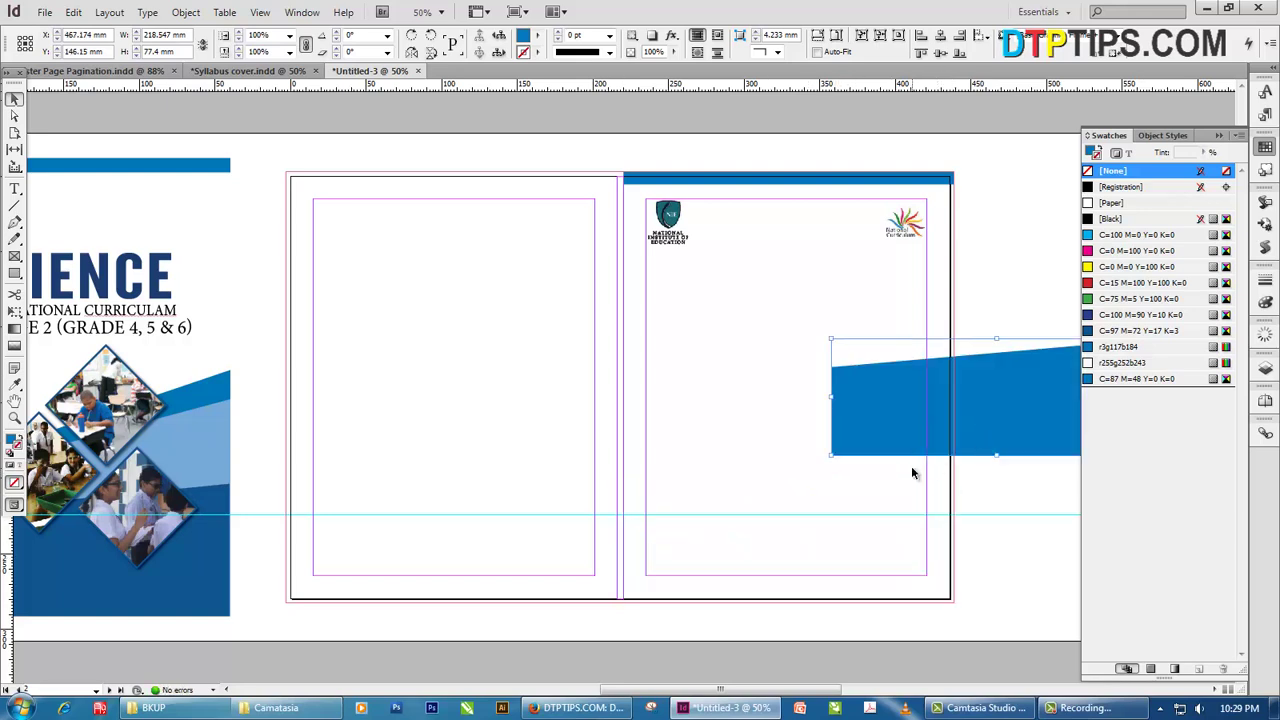
key("ctrl+z")
left_click(952, 408)
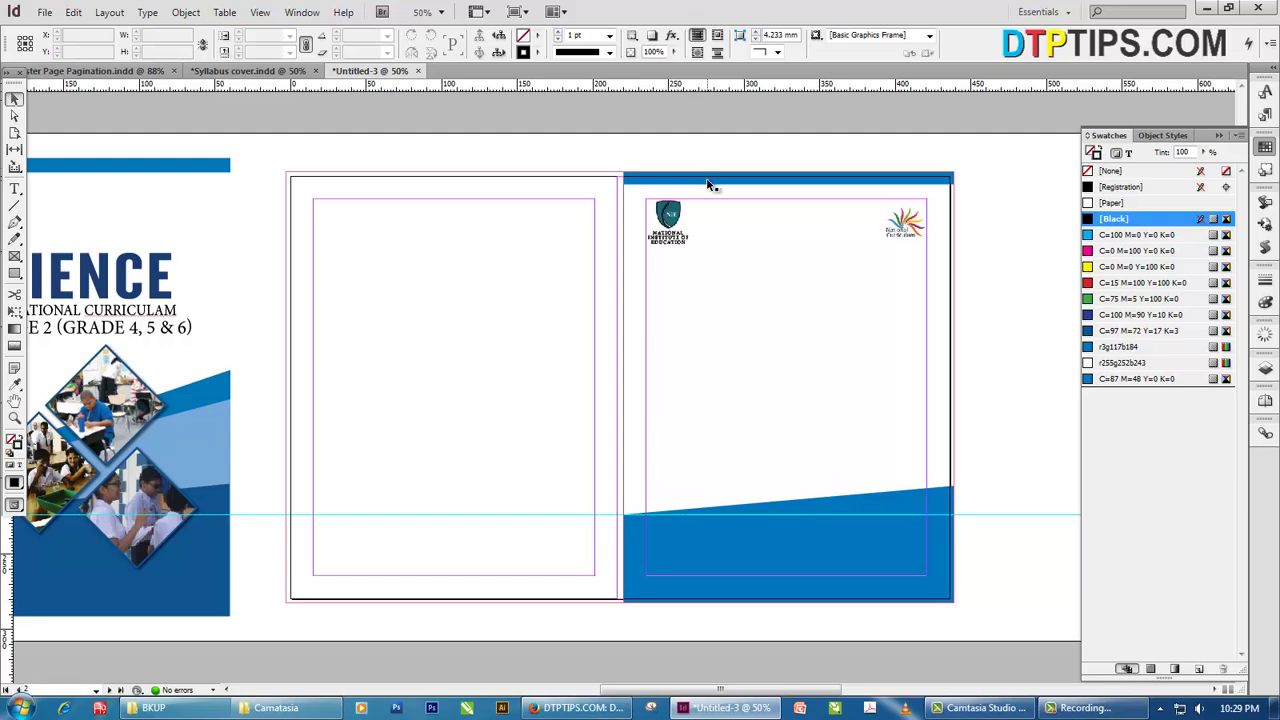
Duplicate the front cover's top band straight down so its lower side rests on the horizontal guide over the bottom band
left_click_drag(707, 184, 665, 530)
scroll(660, 532, "up", 3)
scroll(671, 543, "right", 5)
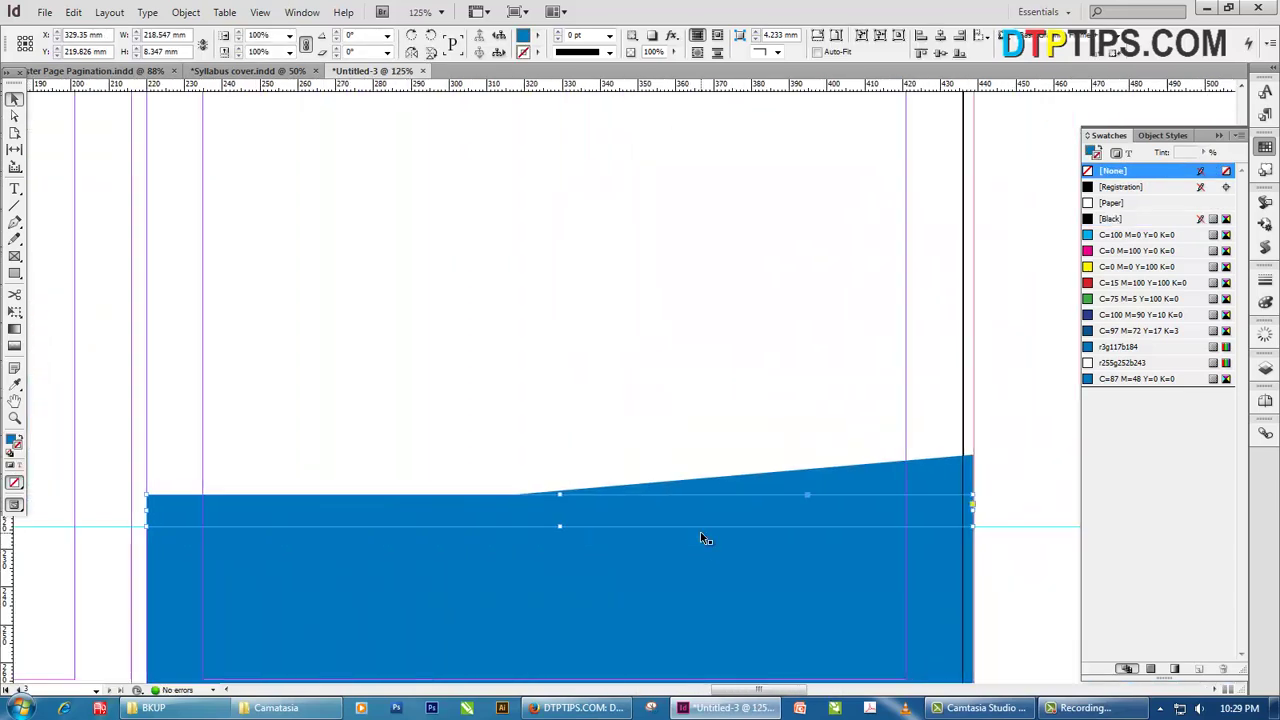
left_click(857, 521)
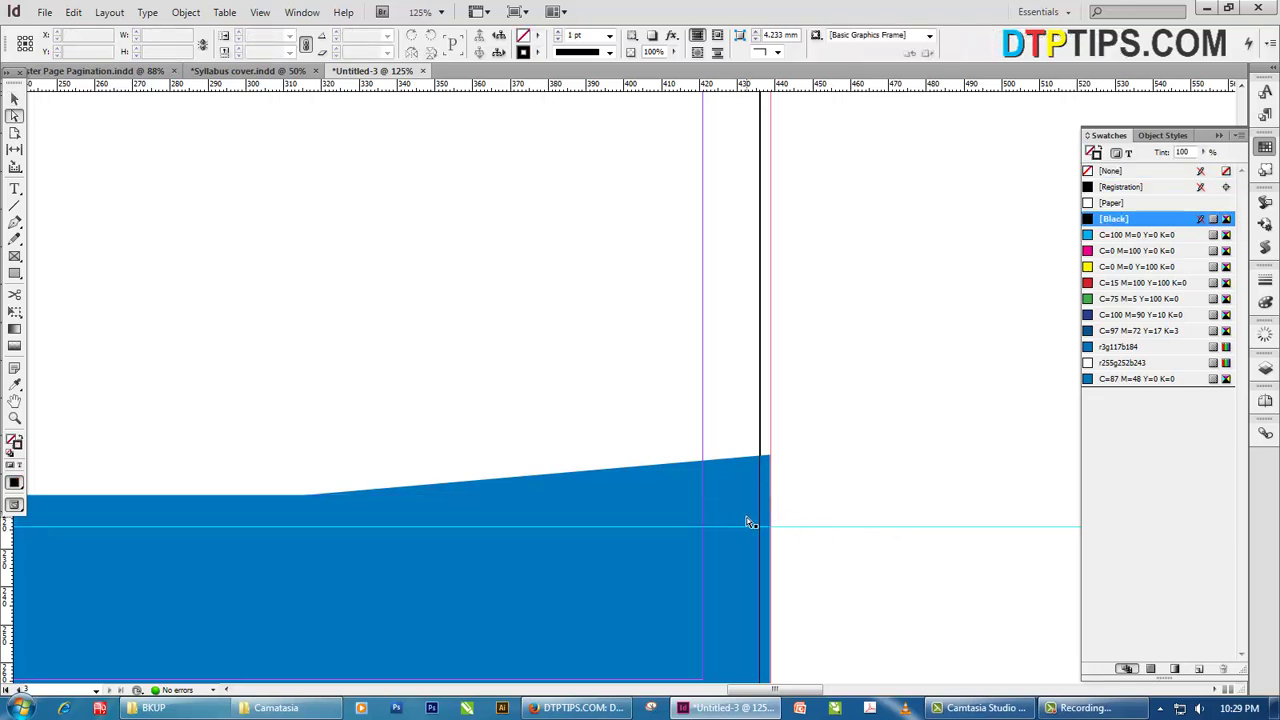
Raise the duplicated band's outer upper corner point to slant it, making the band about 31 mm high
key("a")
left_click(265, 500)
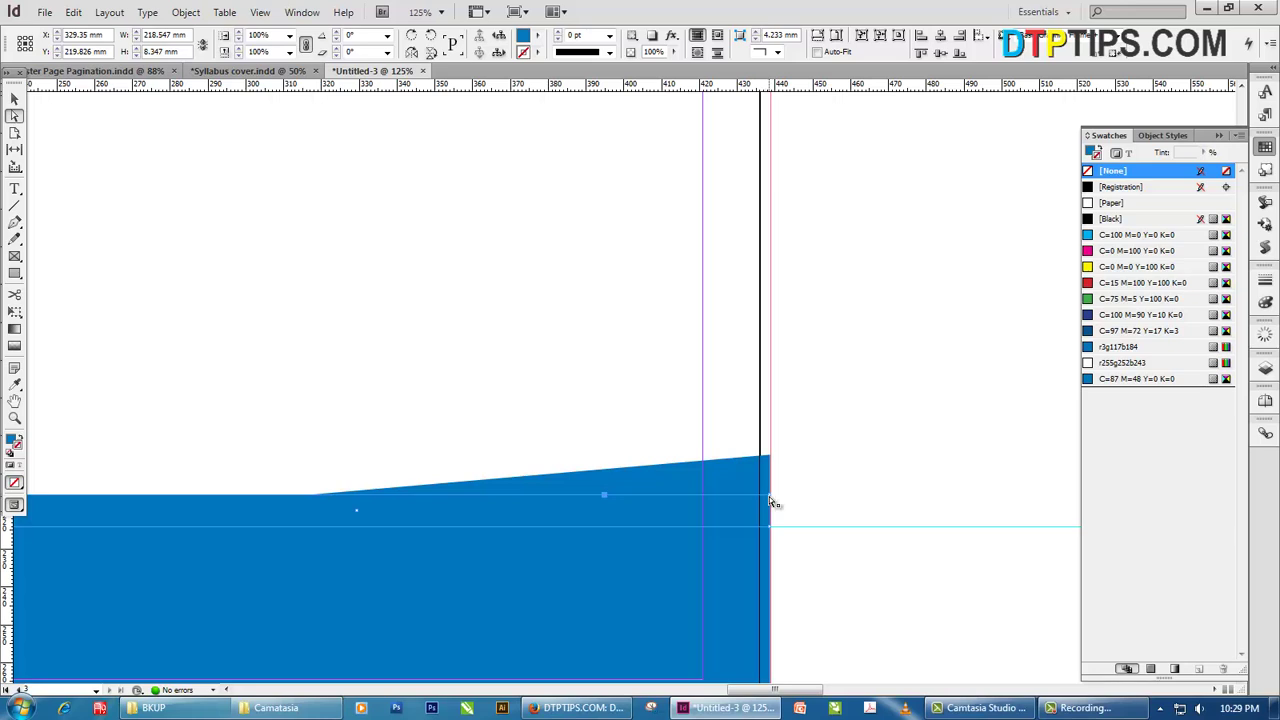
left_click_drag(769, 496, 775, 410)
scroll(601, 567, "left", 5)
scroll(600, 566, "down", 2)
scroll(219, 524, "left", 5)
scroll(383, 519, "down", 2)
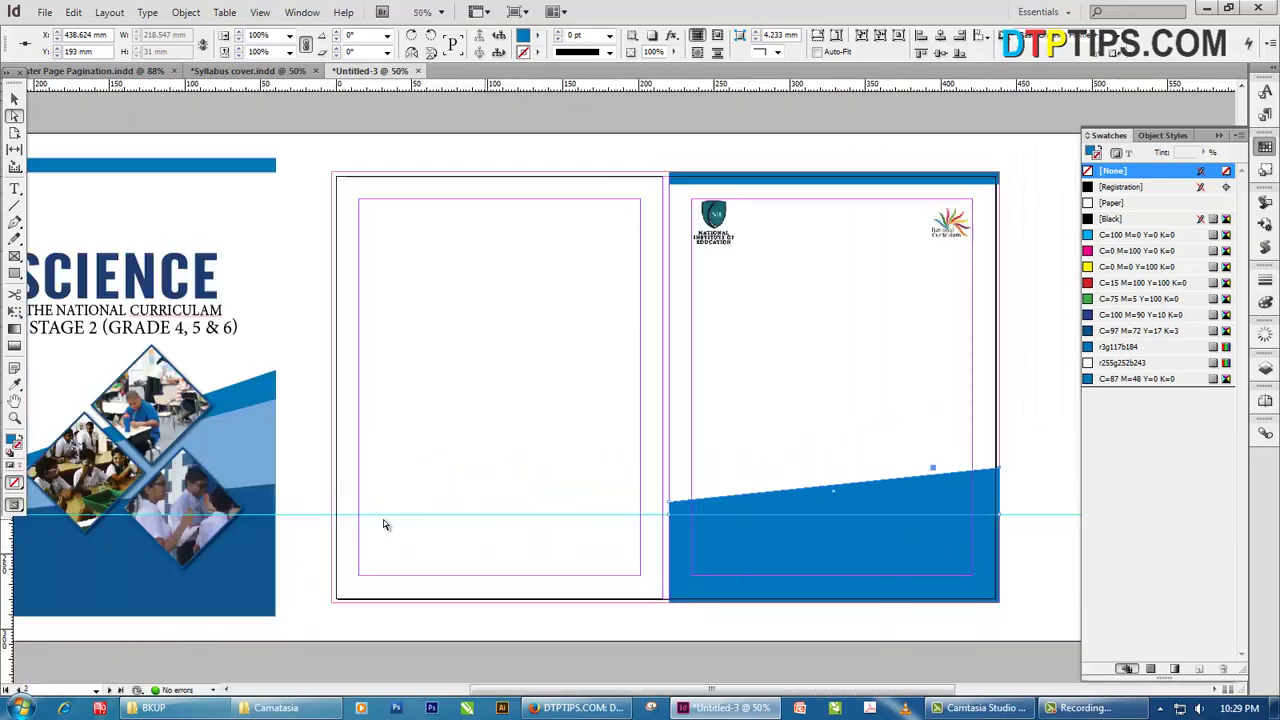
Lighten the duplicated slanted band by setting its fill tint to 78%
scroll(450, 434, "up", 1)
scroll(1007, 555, "right", 2)
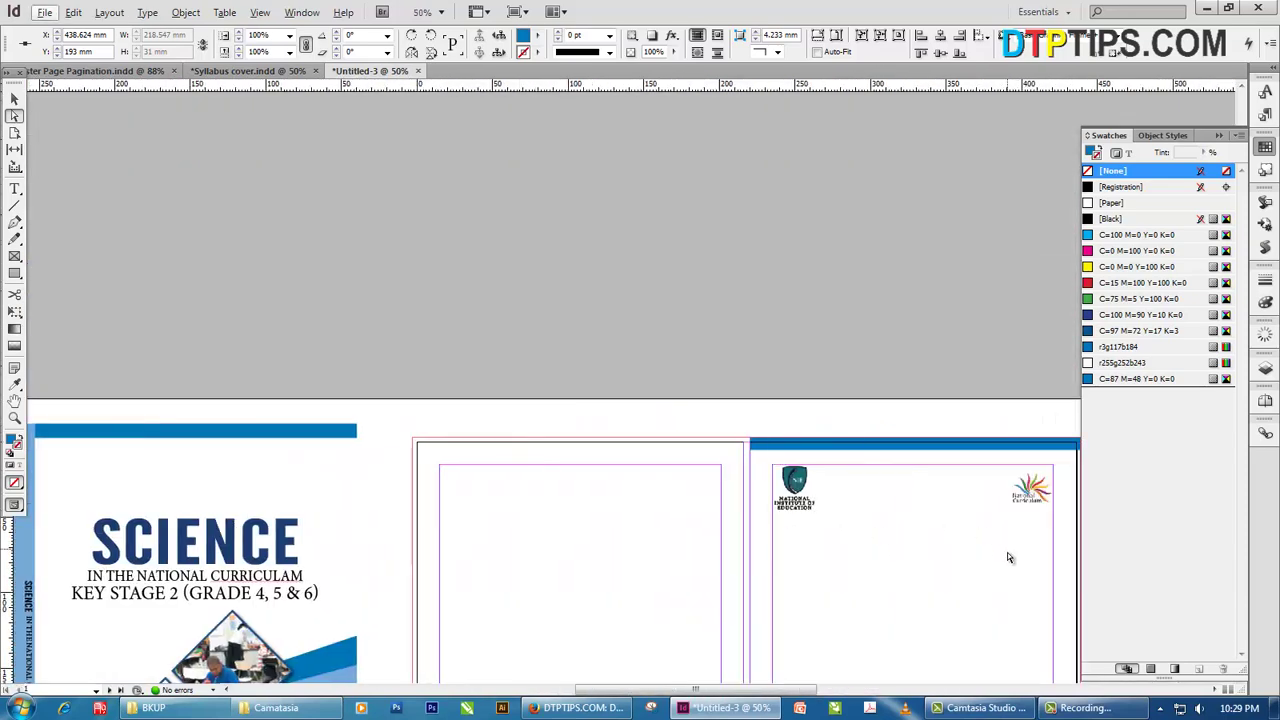
left_click(15, 99)
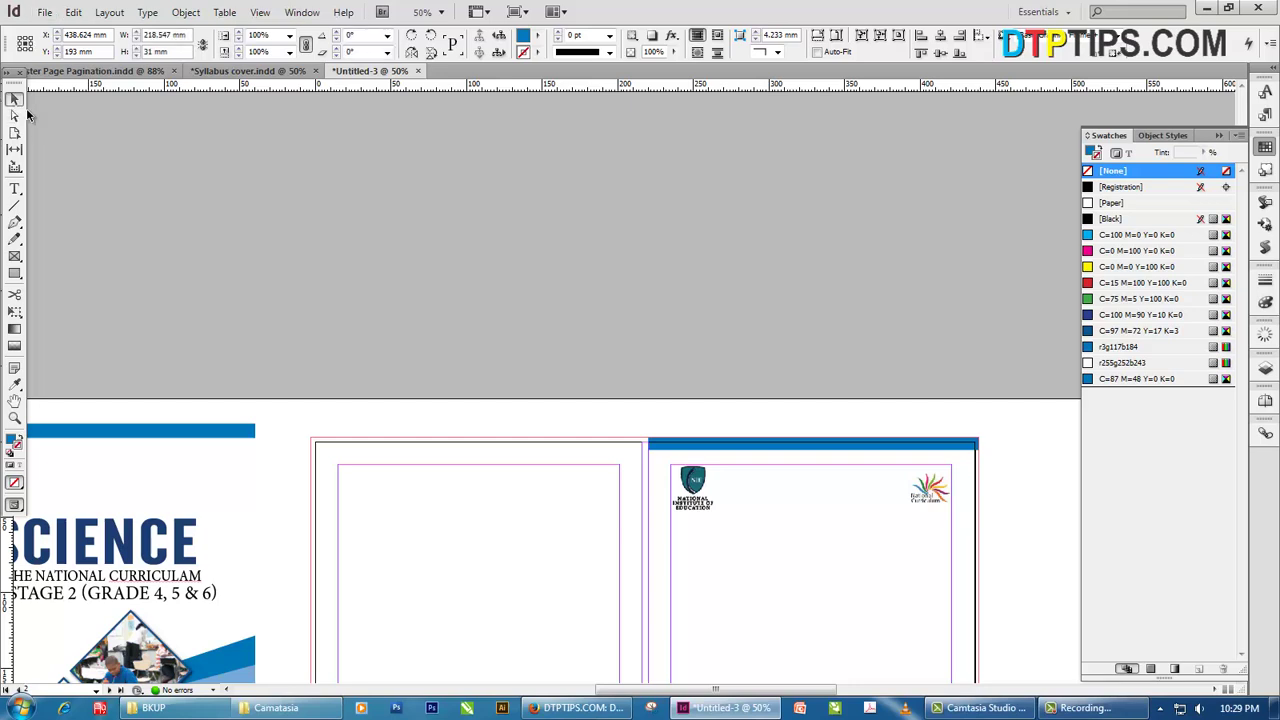
left_click(968, 563)
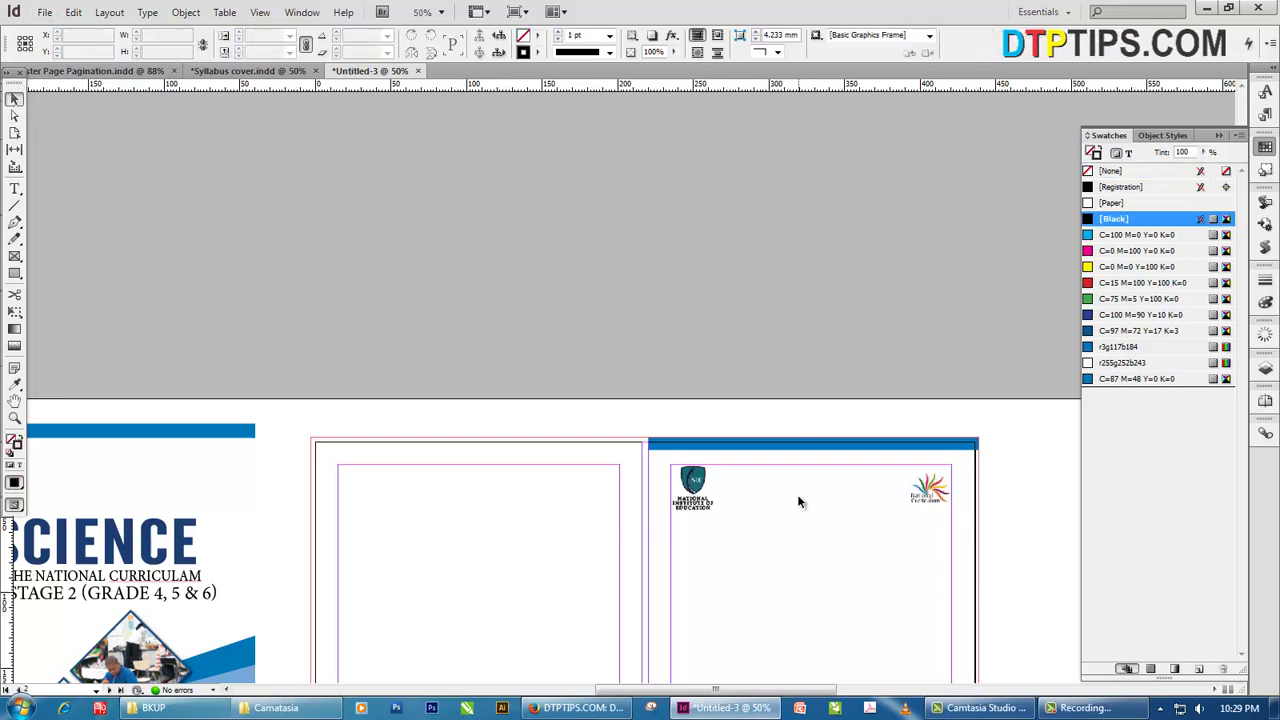
left_click(14, 401)
left_click_drag(583, 453, 531, 445)
left_click_drag(724, 585, 619, 510)
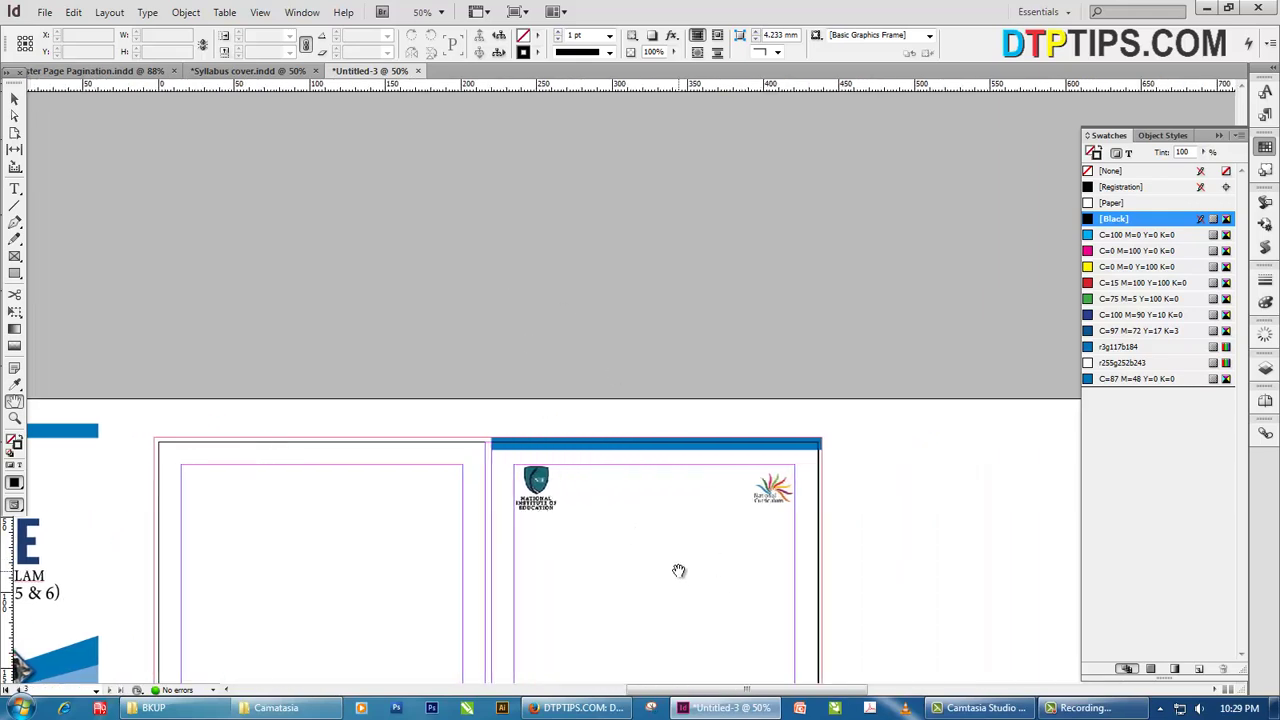
key("ctrl+0")
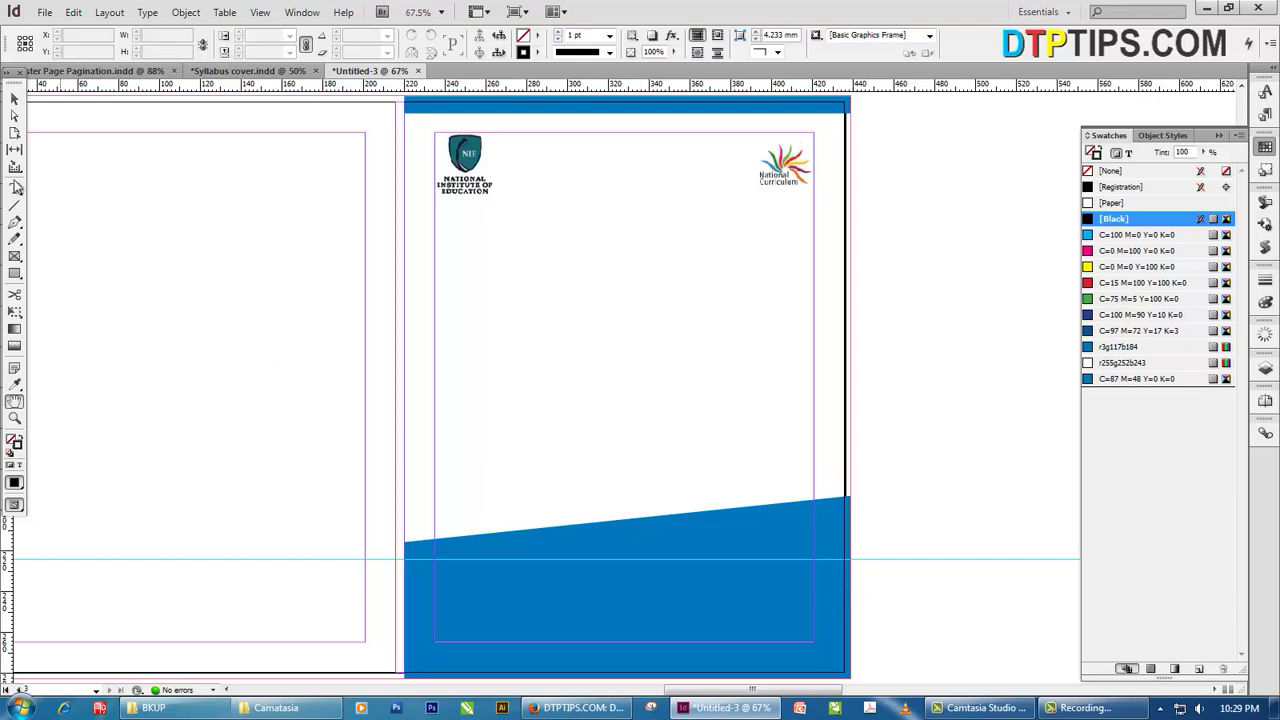
left_click(14, 99)
left_click(826, 514)
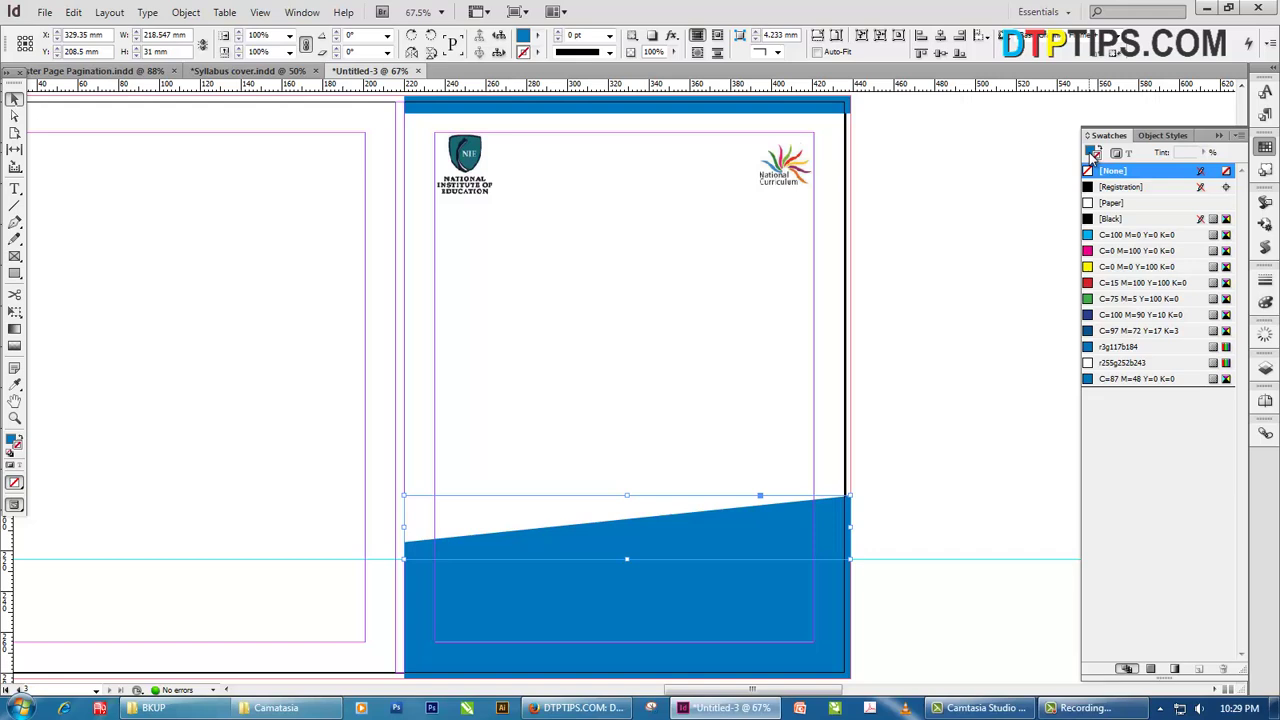
left_click(1093, 155)
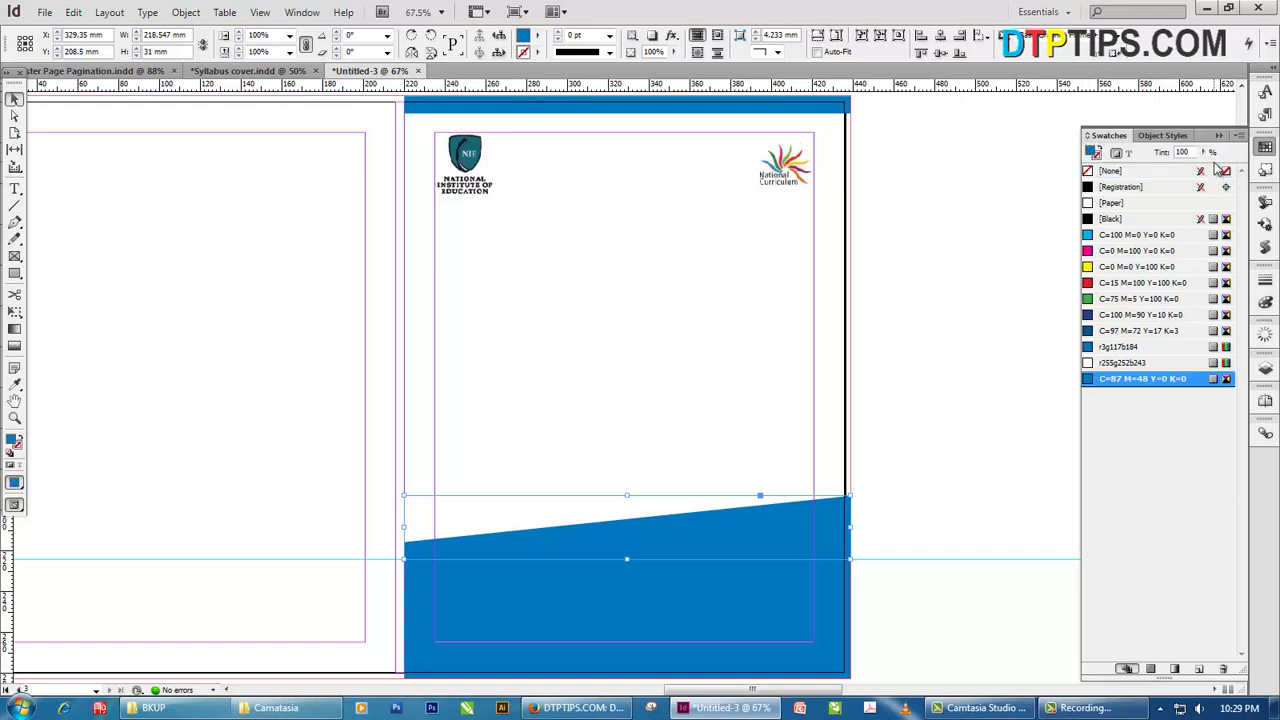
left_click(1202, 153)
left_click_drag(1208, 177, 1190, 172)
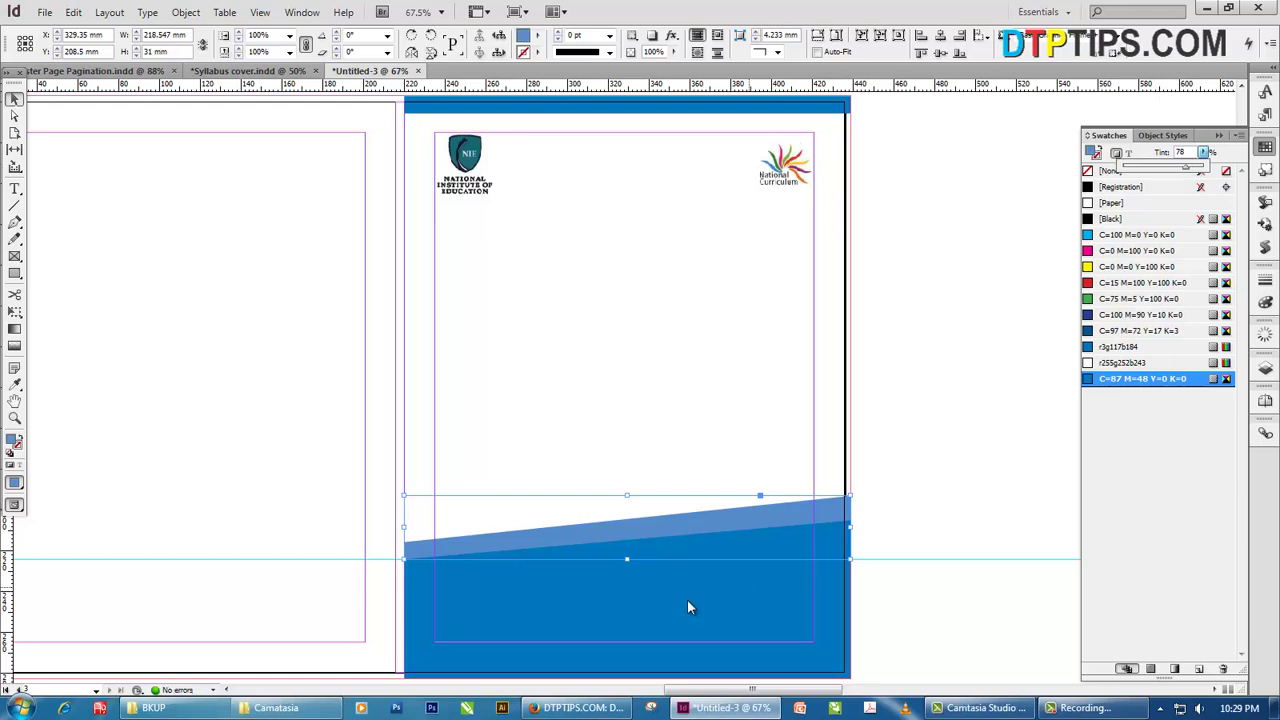
Reposition the lightened slanted band so its lower side rests on the horizontal guide and its inner side meets the front cover's inner edge
left_click_drag(573, 543, 581, 418)
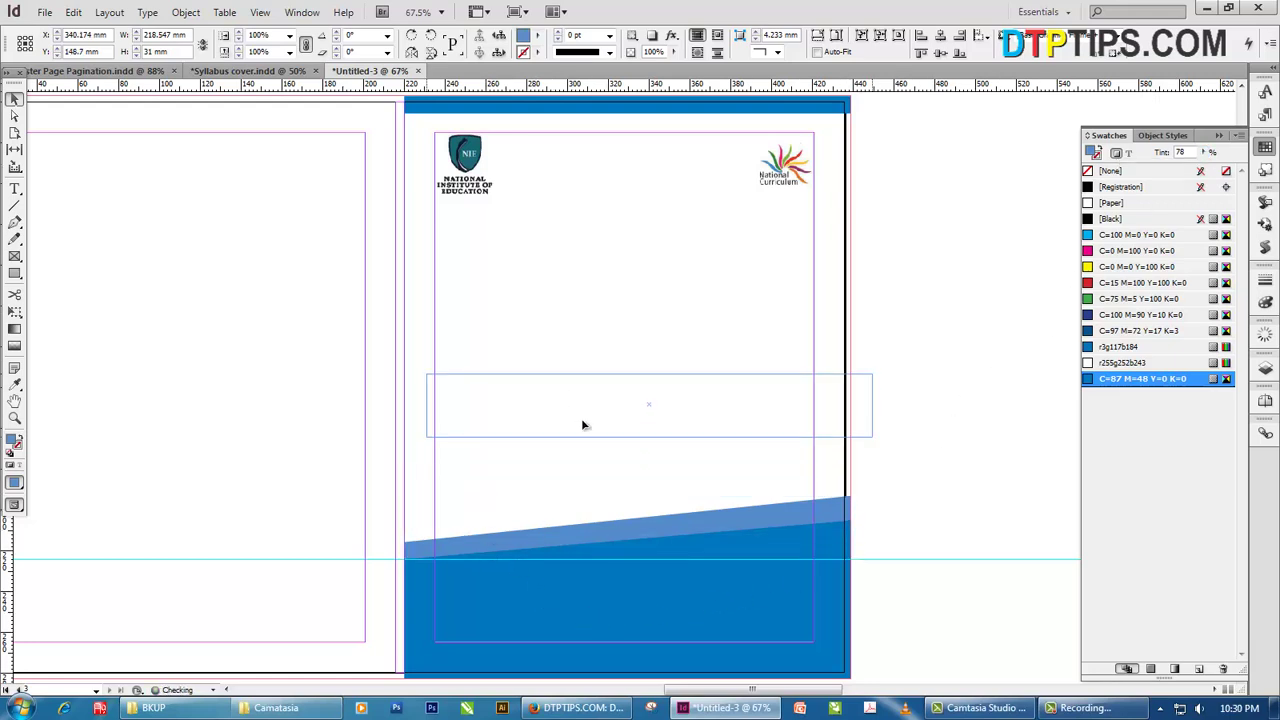
left_click_drag(489, 437, 444, 560)
key("ctrl+1")
key("ctrl+2")
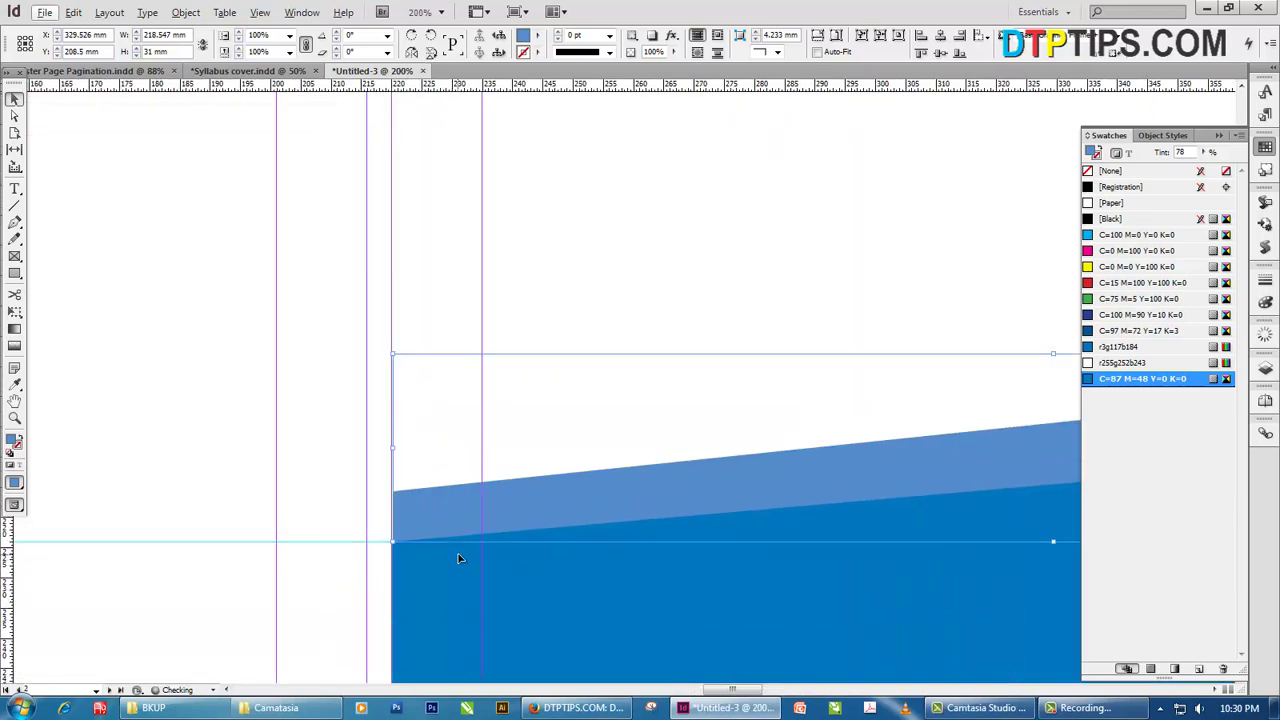
left_click(397, 412)
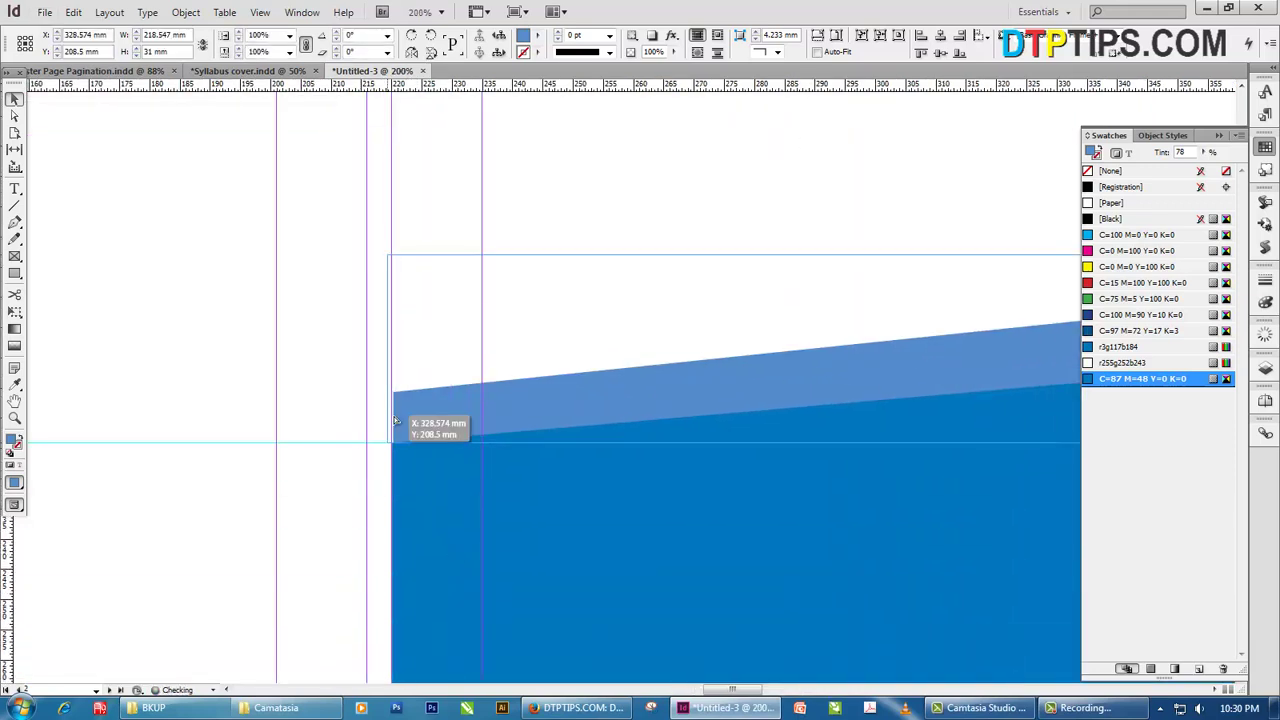
Lower the lightened band's inner upper corner point onto the horizontal guide so the band tapers to a point
key("a")
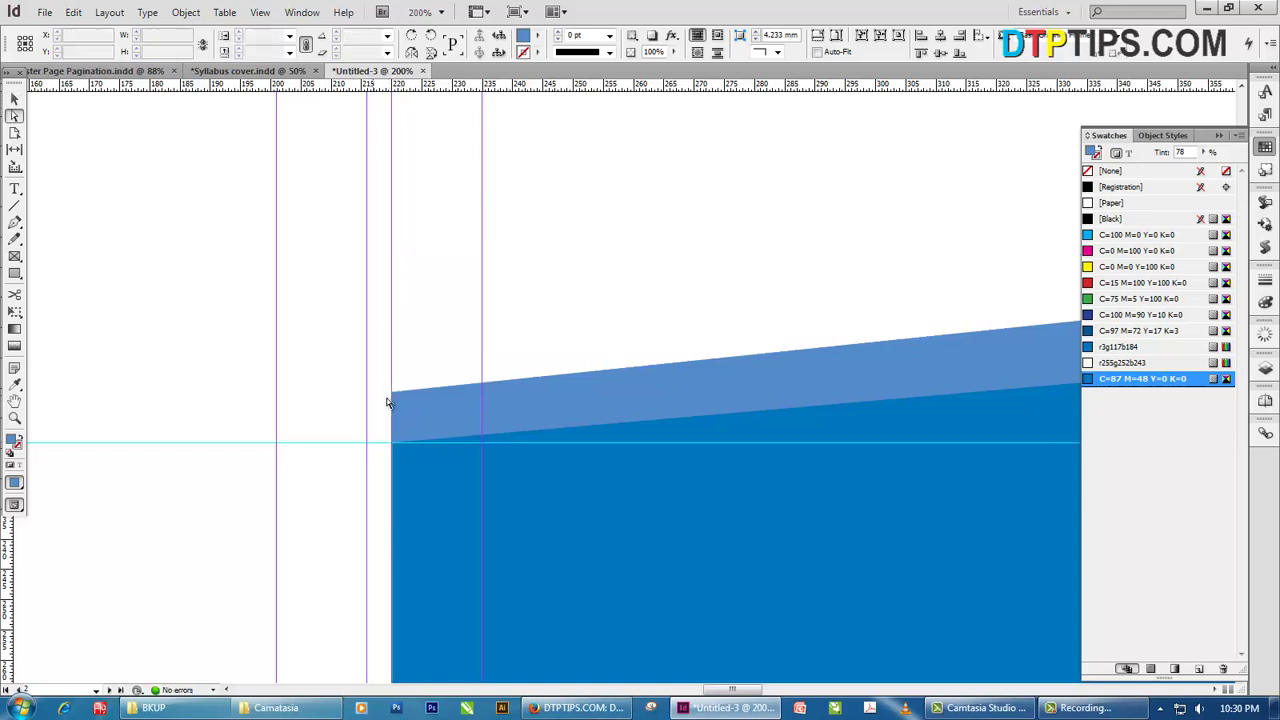
left_click(399, 392)
left_click(394, 394)
left_click_drag(392, 394, 392, 442)
left_click(321, 446)
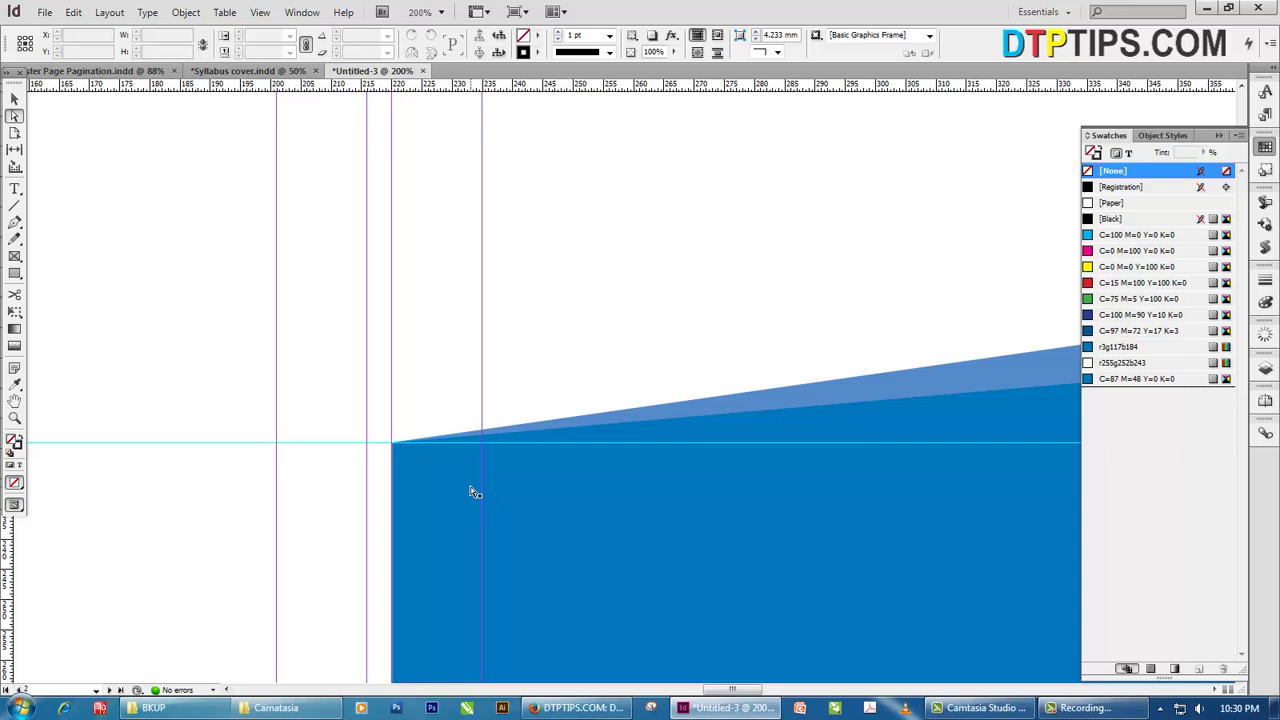
key("ctrl+z")
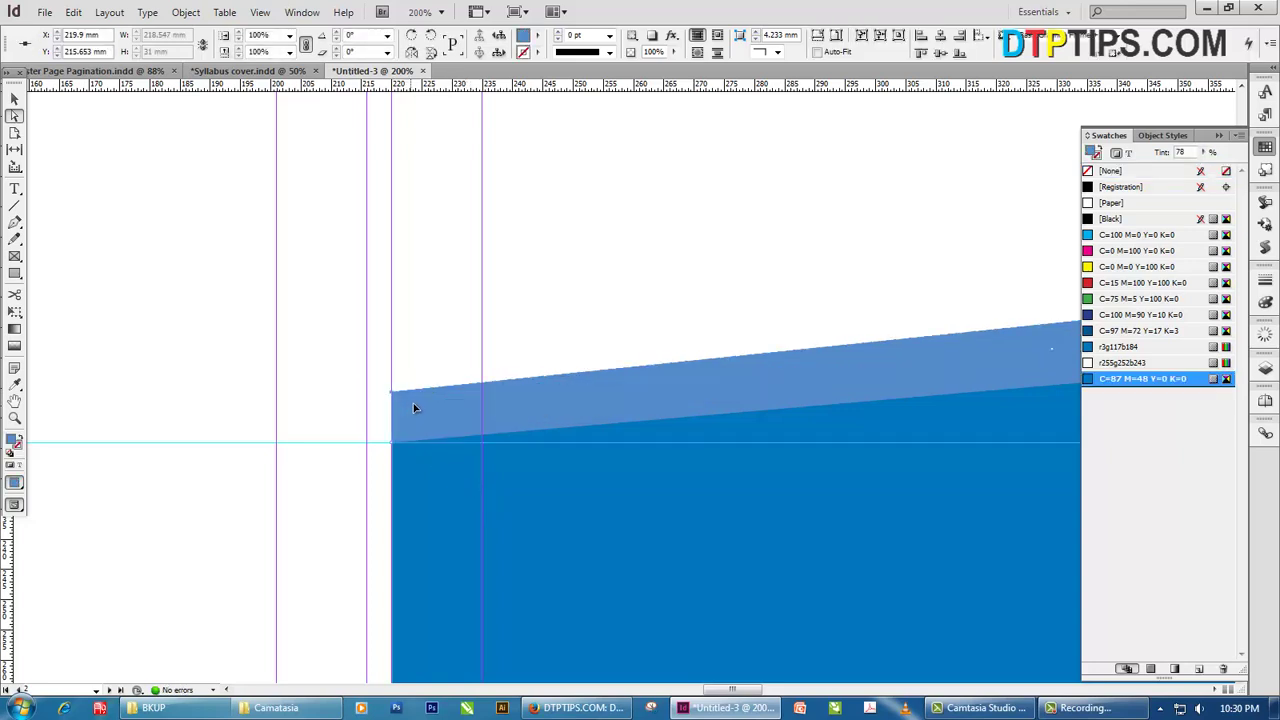
key("ctrl+shift+z")
Raise the tapered band's outer upper corner point until the band is about 73.8 mm high
scroll(645, 468, "right", 5)
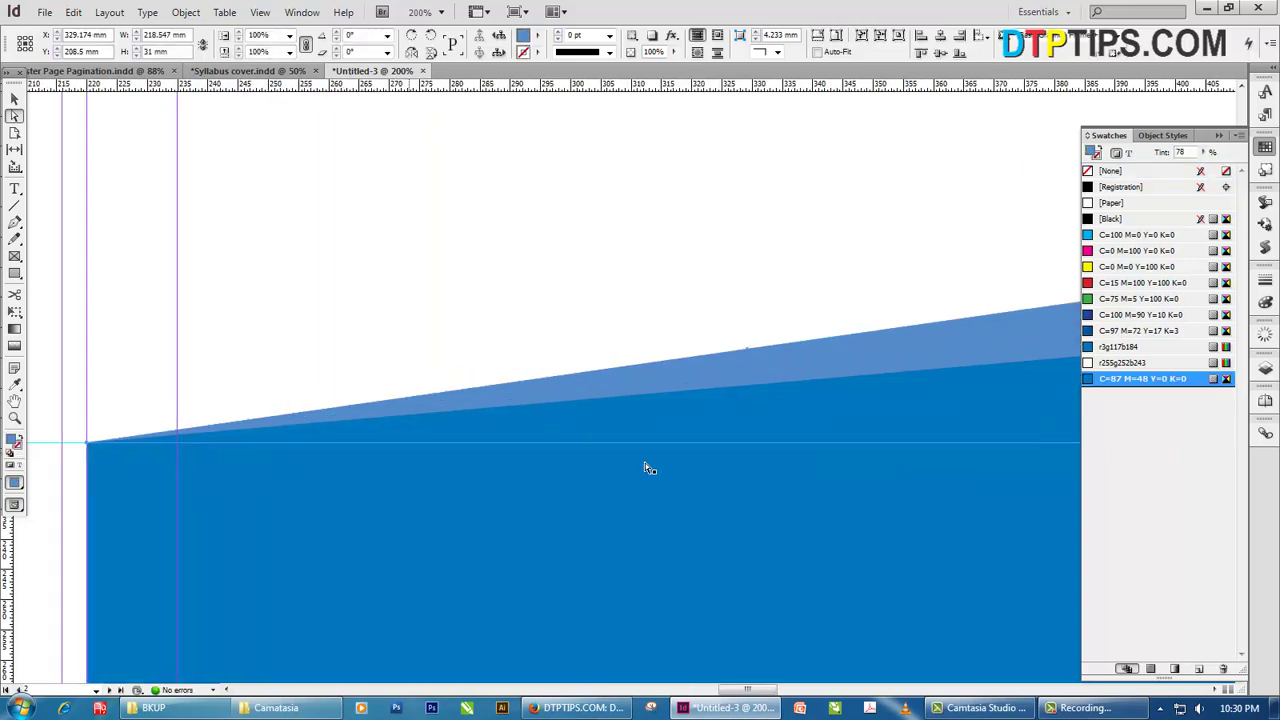
scroll(645, 468, "right", 4)
scroll(908, 437, "down", 5)
scroll(631, 288, "up", 4)
scroll(295, 393, "down", 1)
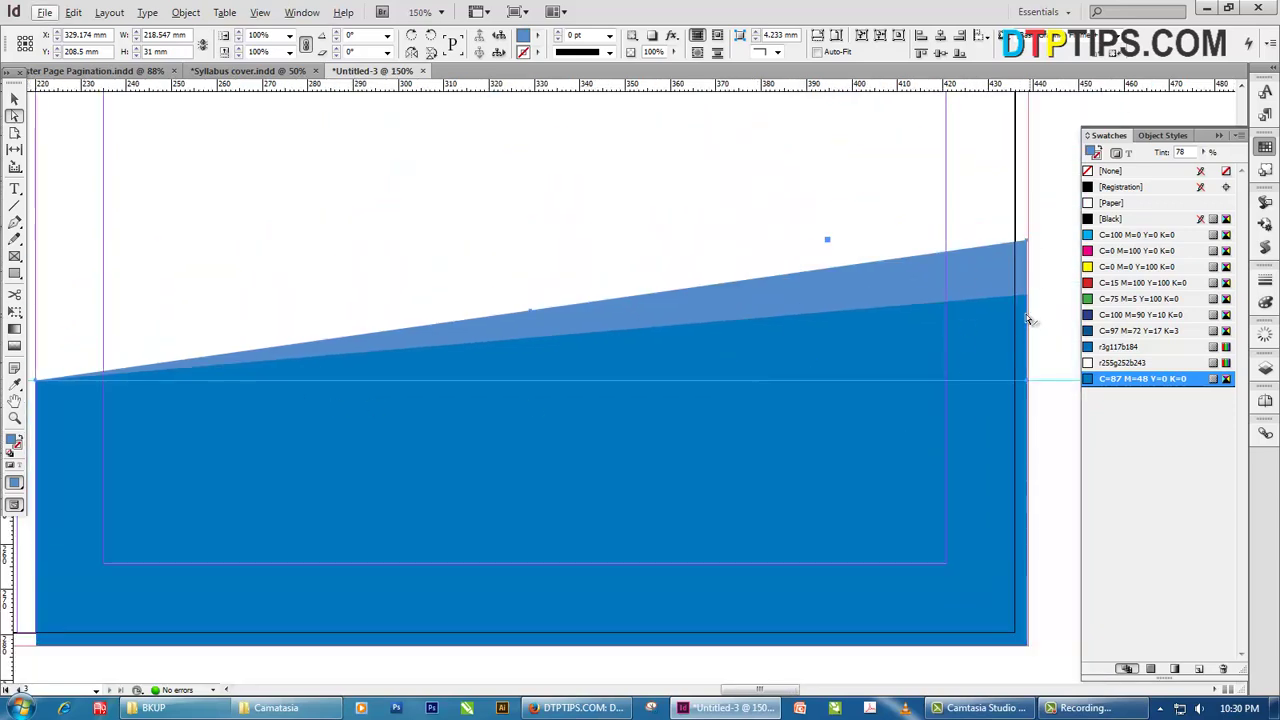
scroll(908, 398, "down", 3)
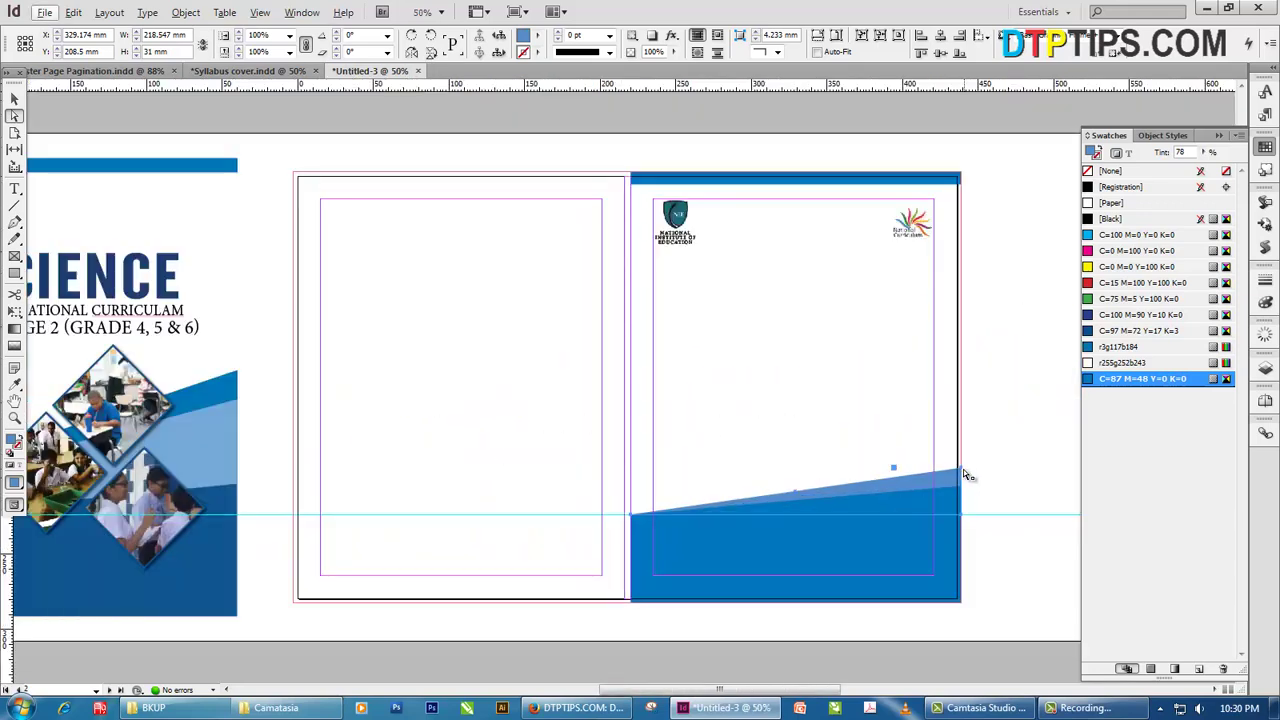
left_click_drag(977, 462, 963, 405)
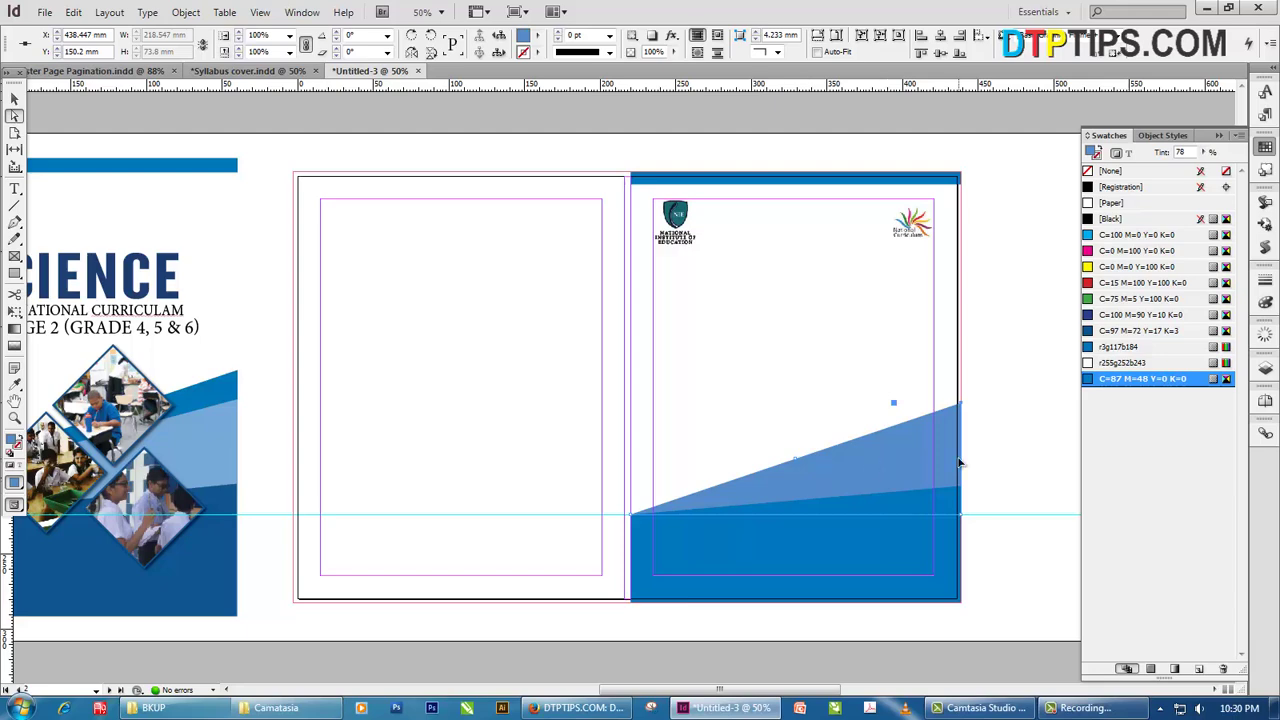
Set the tapered band's fill colour to C=45 M=0 Y=0 K=0
double_click(12, 445)
double_click(758, 403)
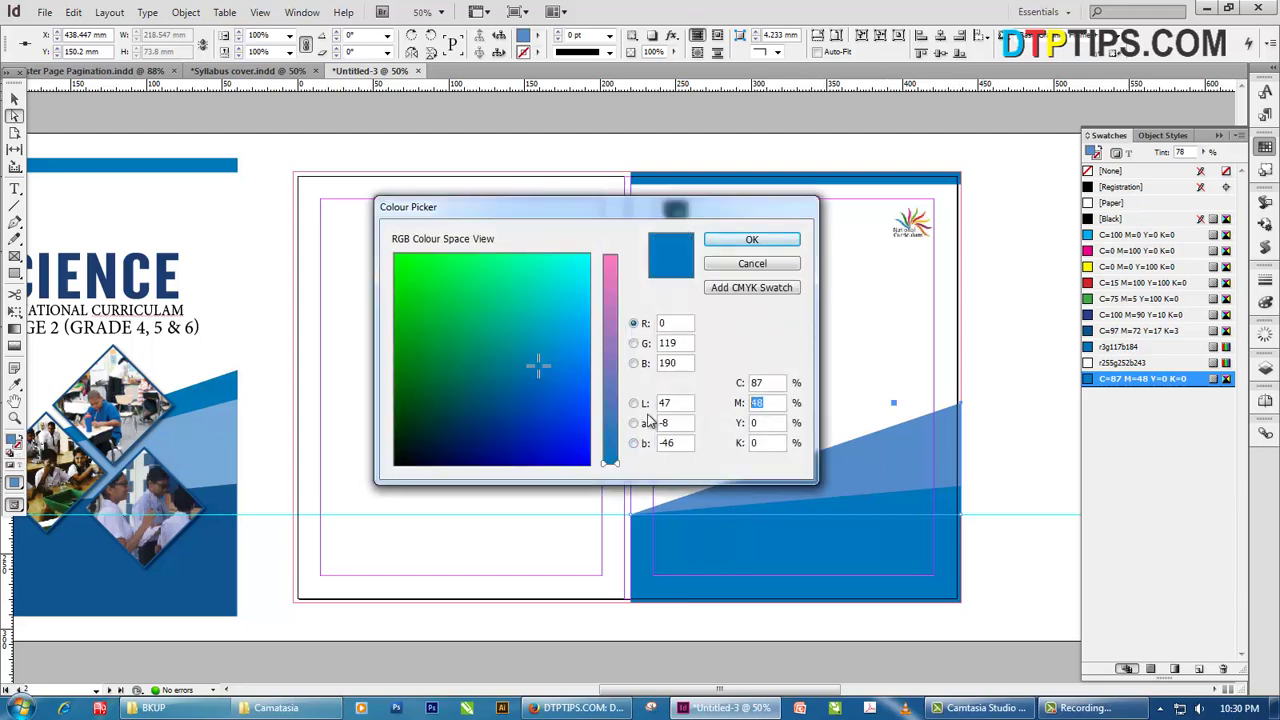
type("0")
key("Tab")
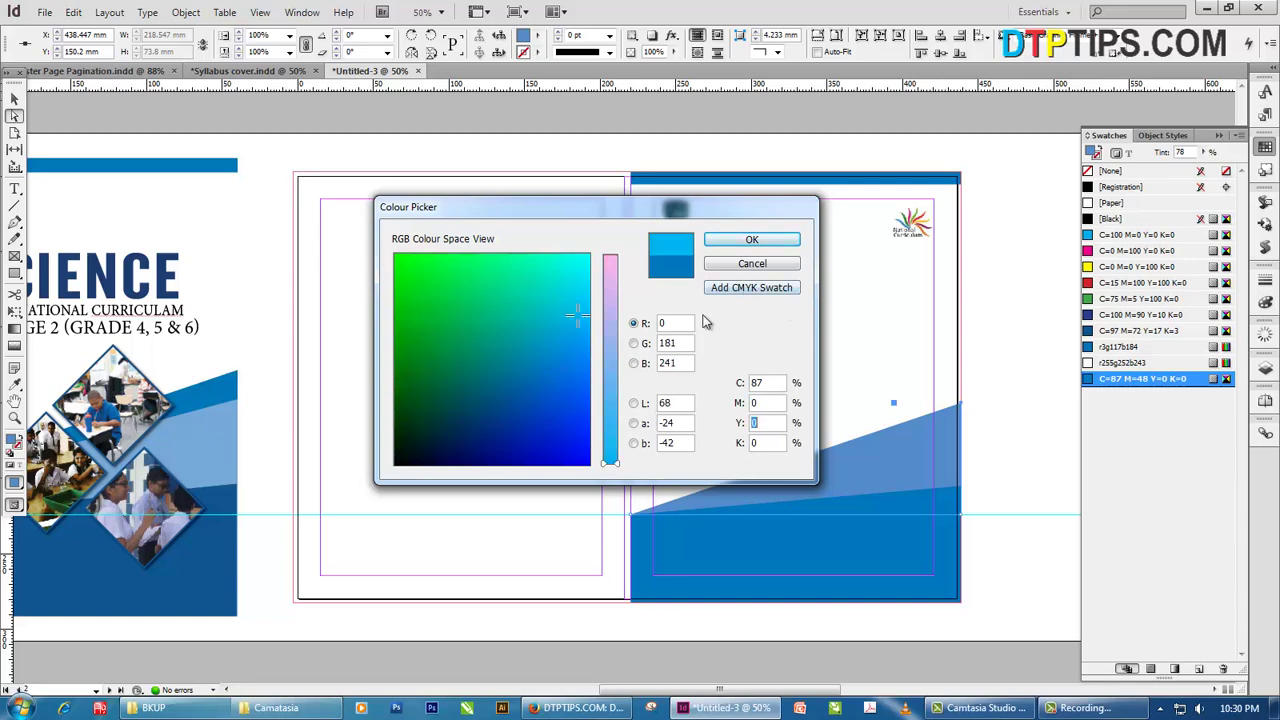
key("shift+Tab")
key("shift+Tab")
key("Tab")
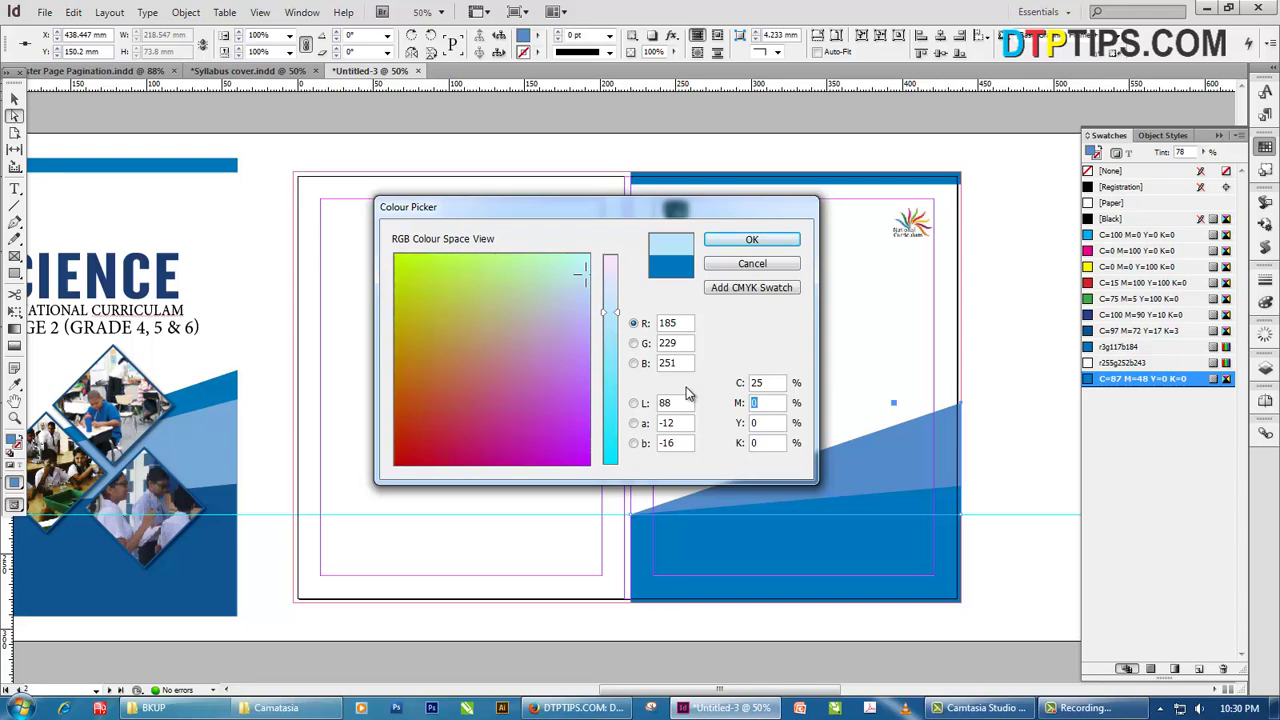
type("45")
key("Return")
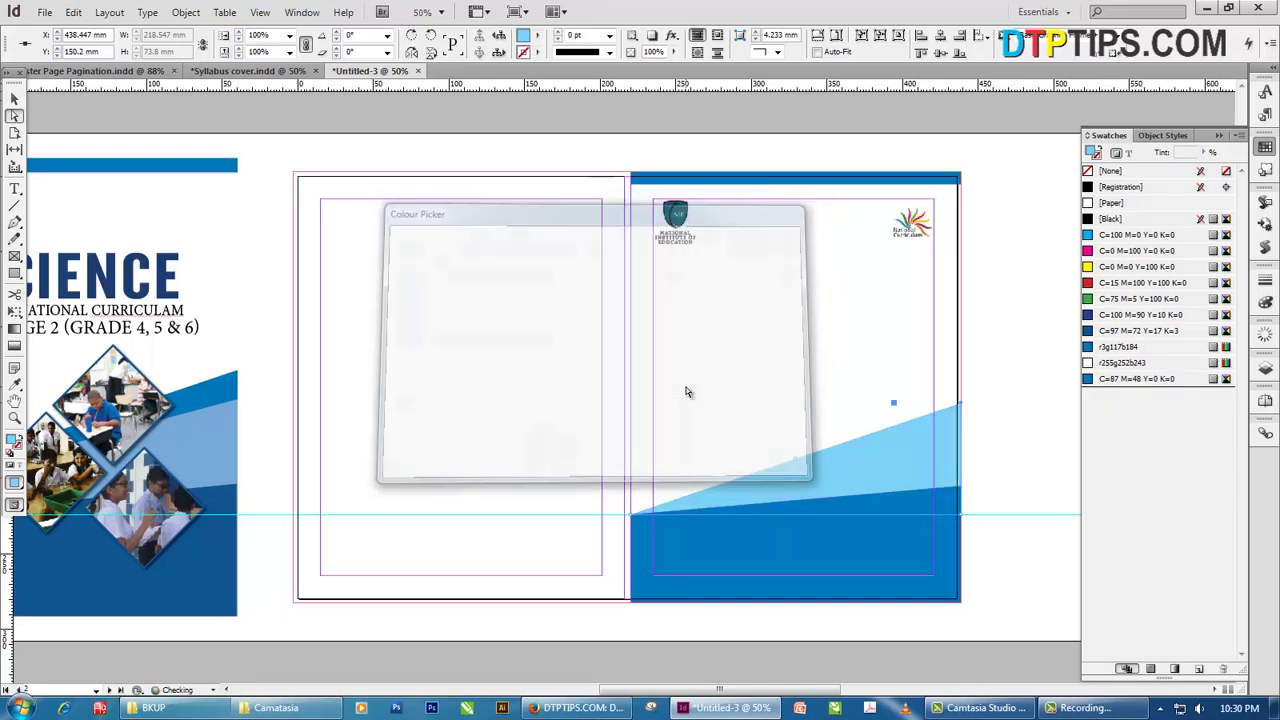
Match the tapered band's fill to the light band on the reference Science cover, with cyan 50% and magenta 20%
left_click(201, 458)
double_click(204, 455)
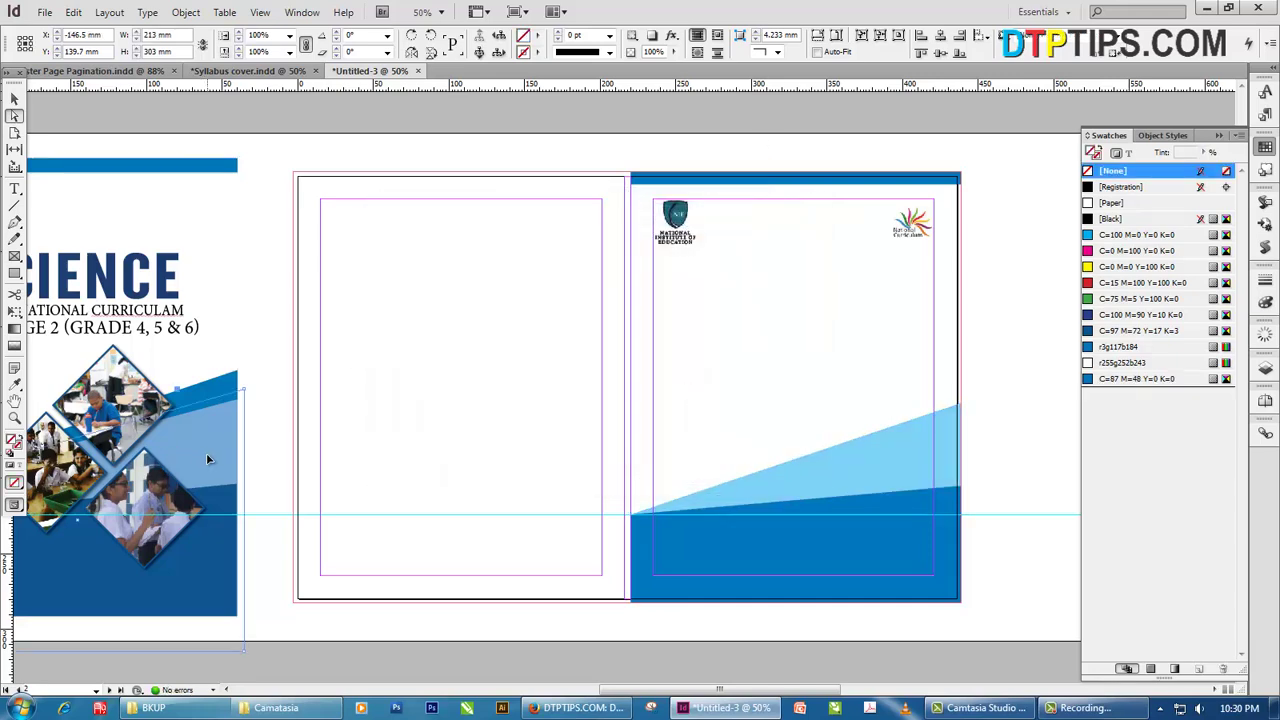
left_click(204, 455)
double_click(14, 443)
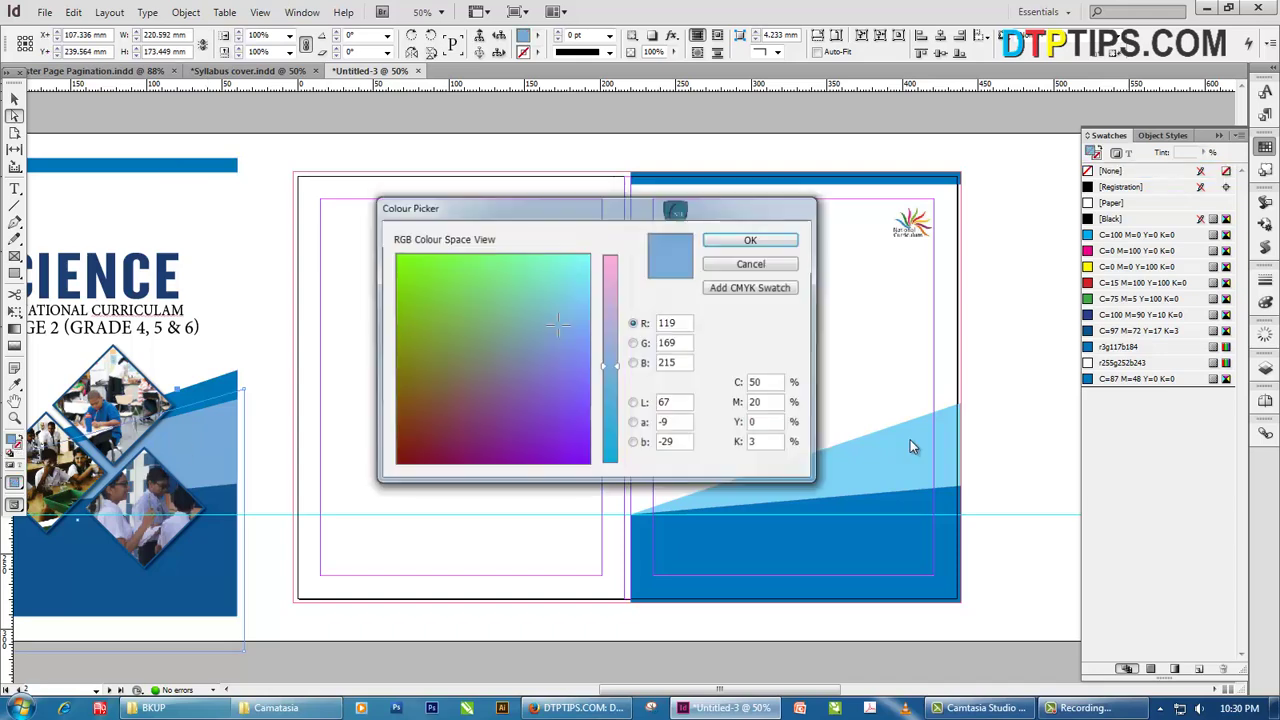
left_click(764, 265)
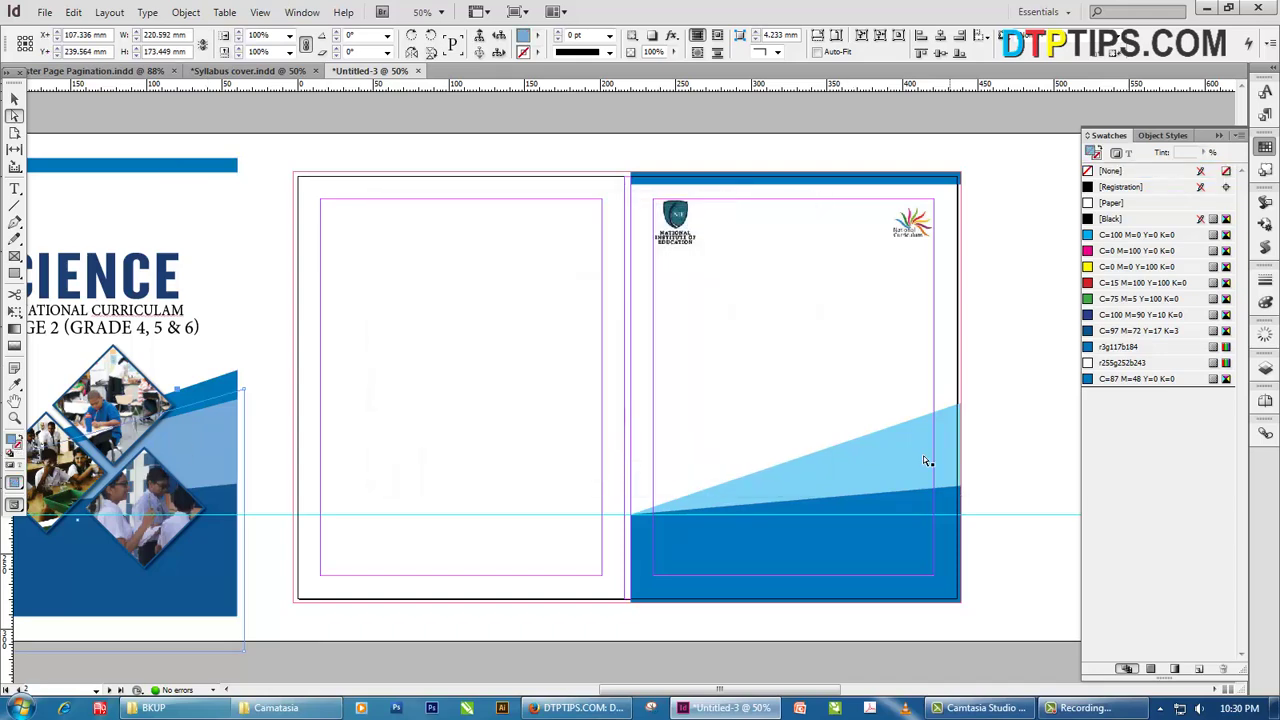
left_click(923, 455)
double_click(14, 443)
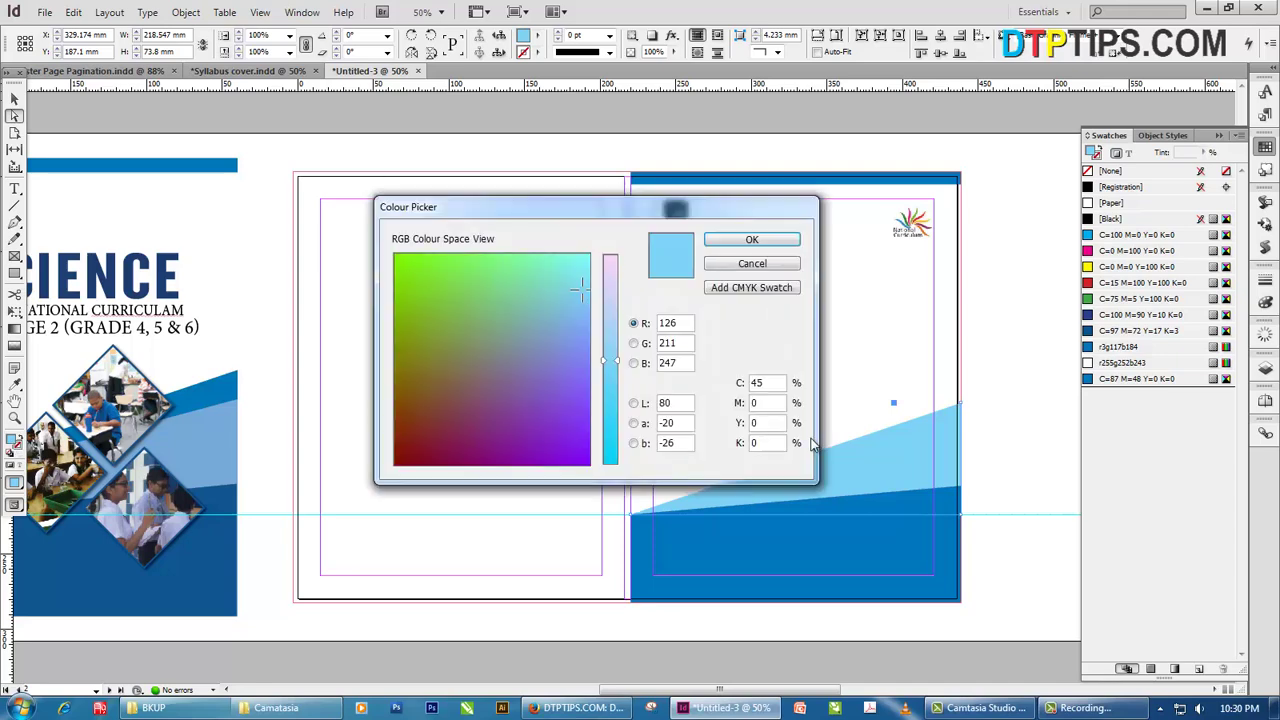
type("50")
key("Tab")
type("2")
key("Return")
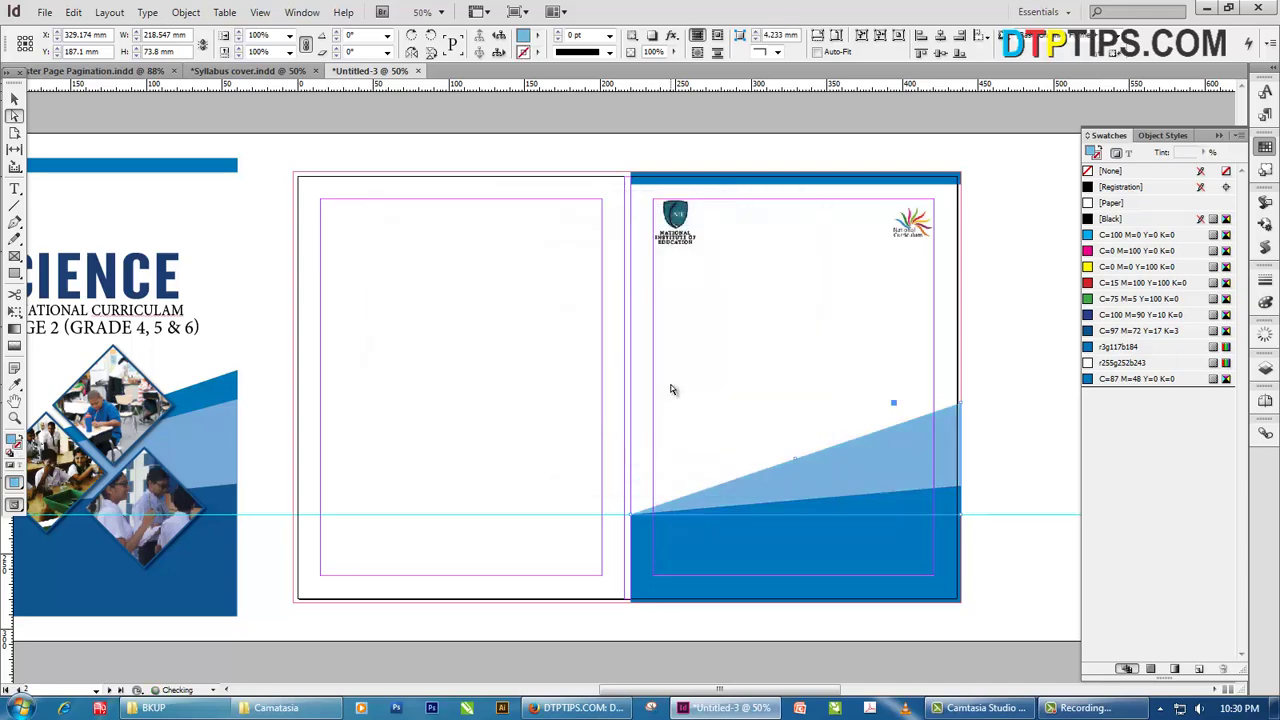
Duplicate the light blue tapered band in place, try moving the copy up the cover, and undo that move
left_click(916, 475)
key("alt")
left_click(74, 12)
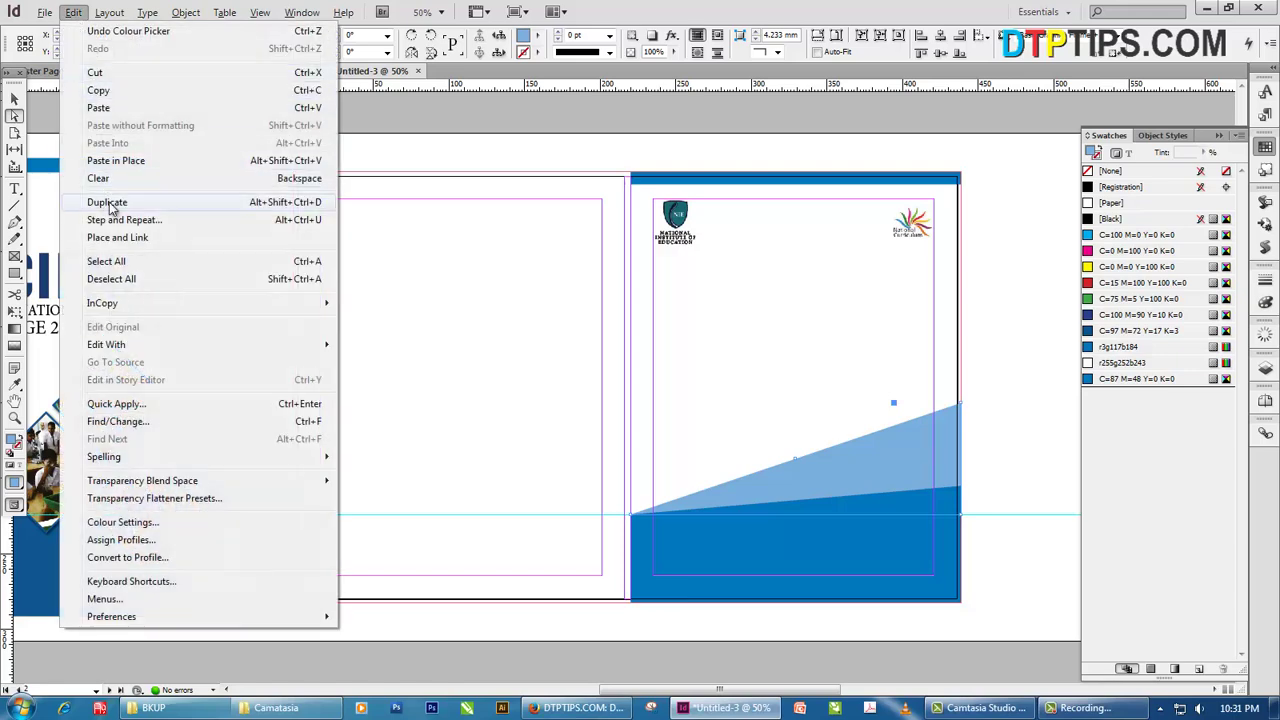
left_click(706, 7)
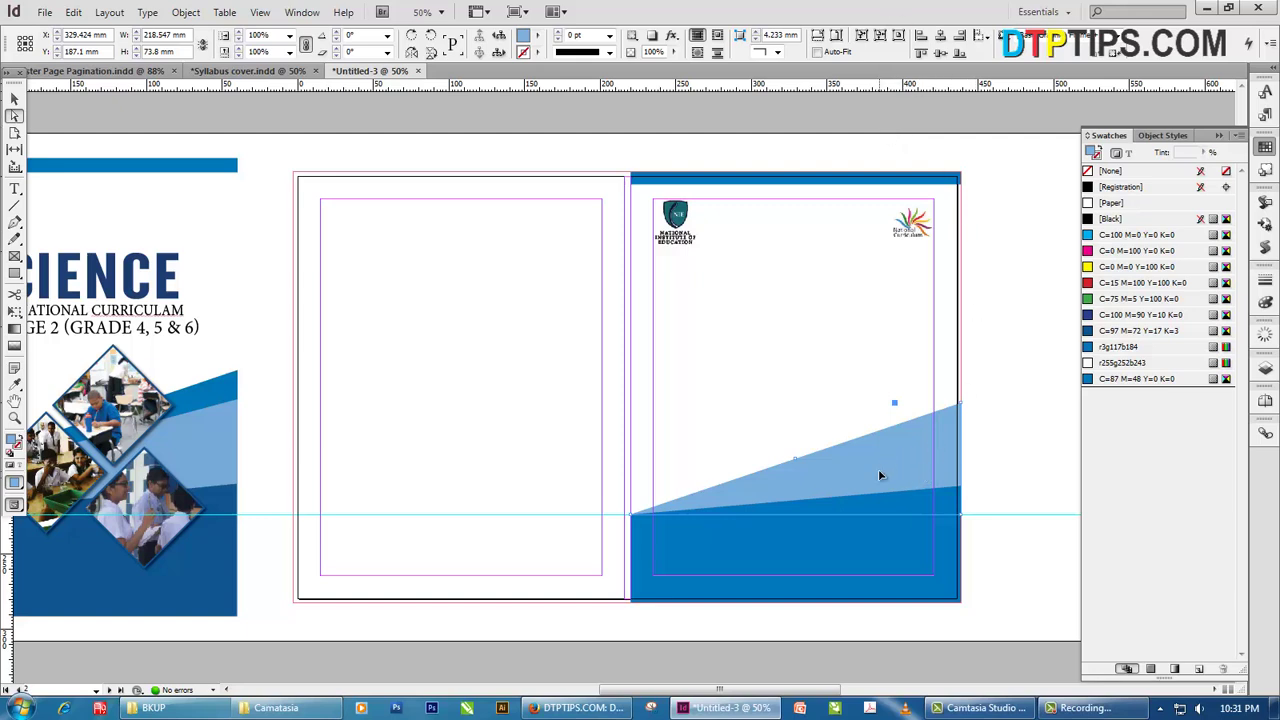
left_click_drag(880, 475, 902, 349)
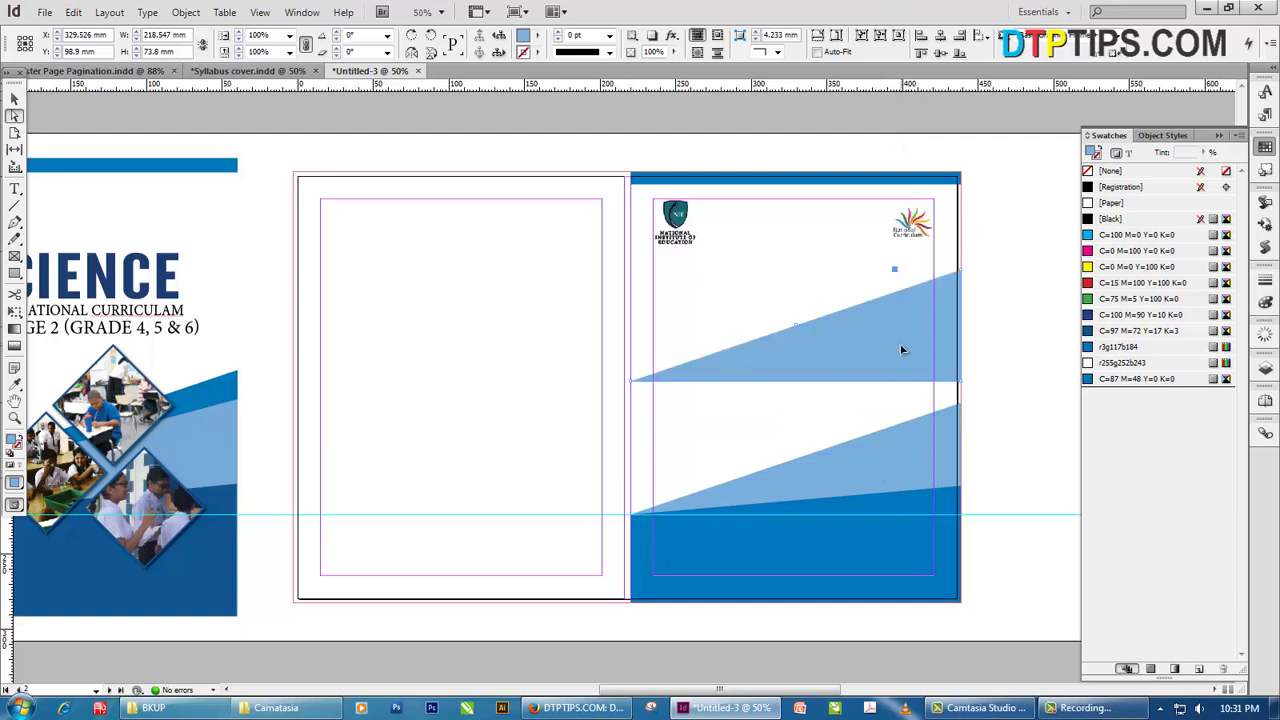
key("ctrl+z")
Raise the duplicate band's outer upper corner until it is about 88 mm high, and fill it with the C=87 M=48 Y=0 K=0 swatch
scroll(966, 449, "up", 2)
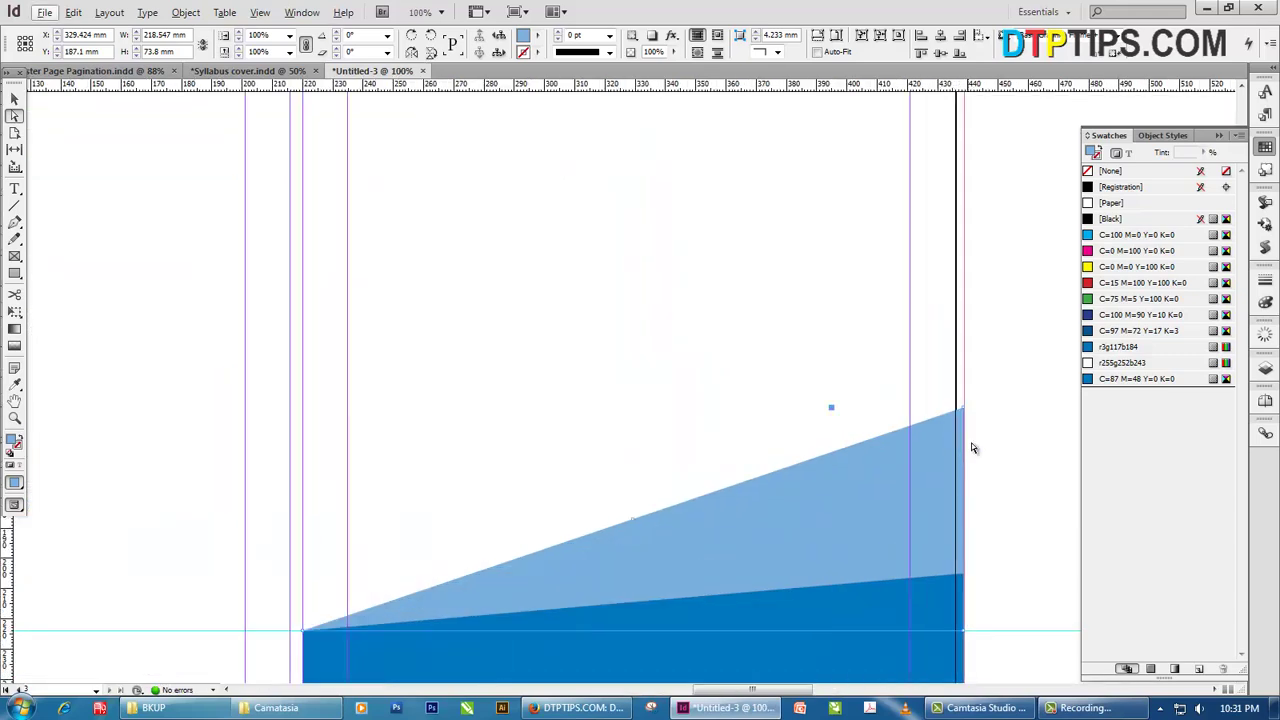
scroll(960, 410, "up", 1)
left_click_drag(963, 401, 964, 335)
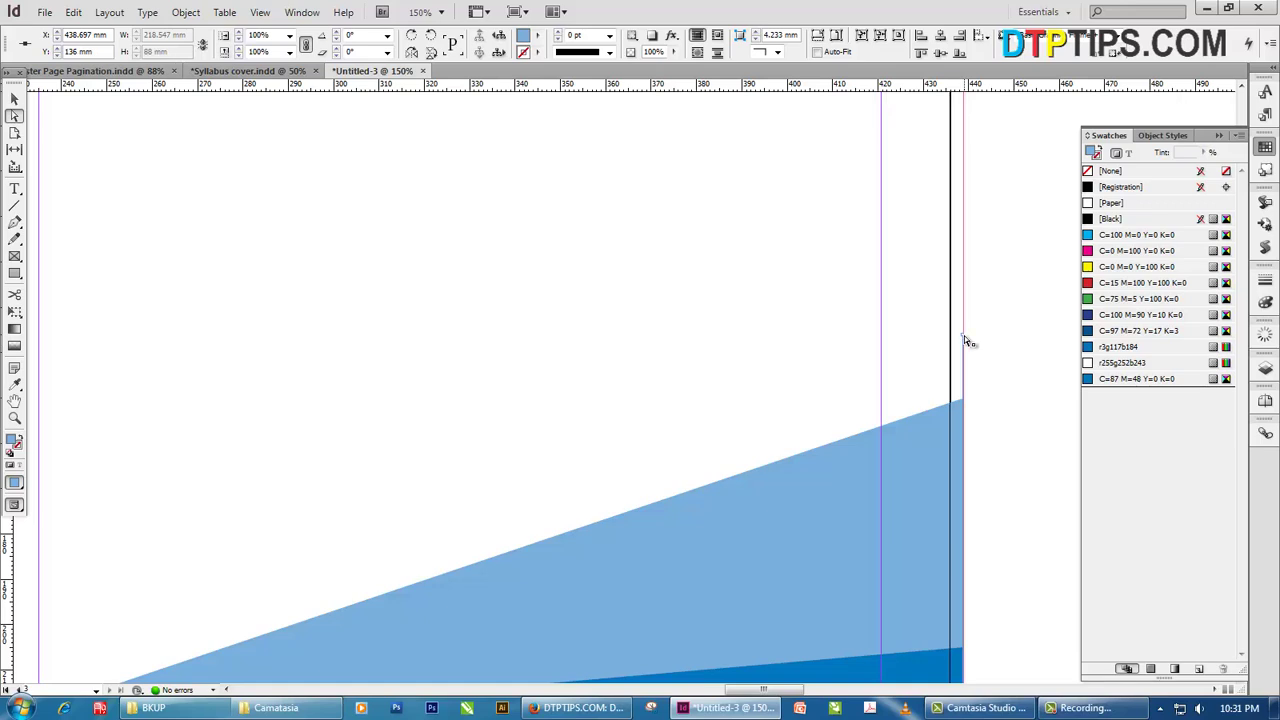
scroll(964, 335, "down", 2)
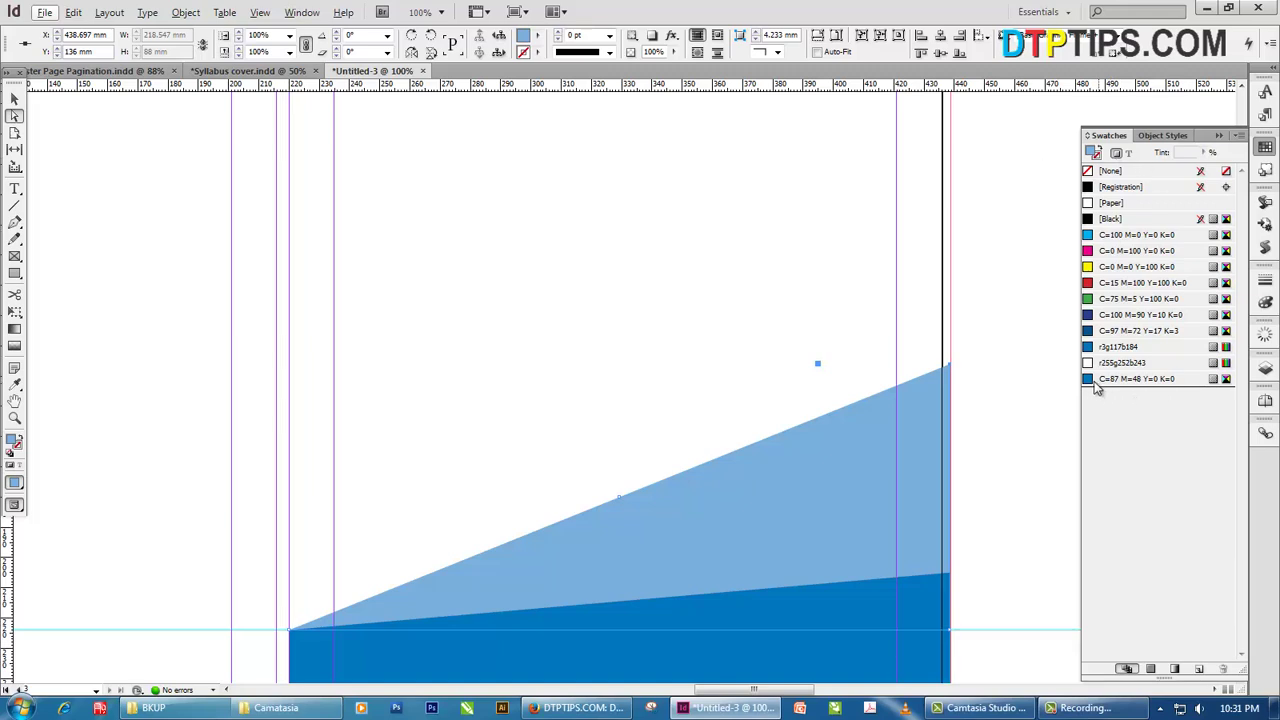
left_click(1150, 379)
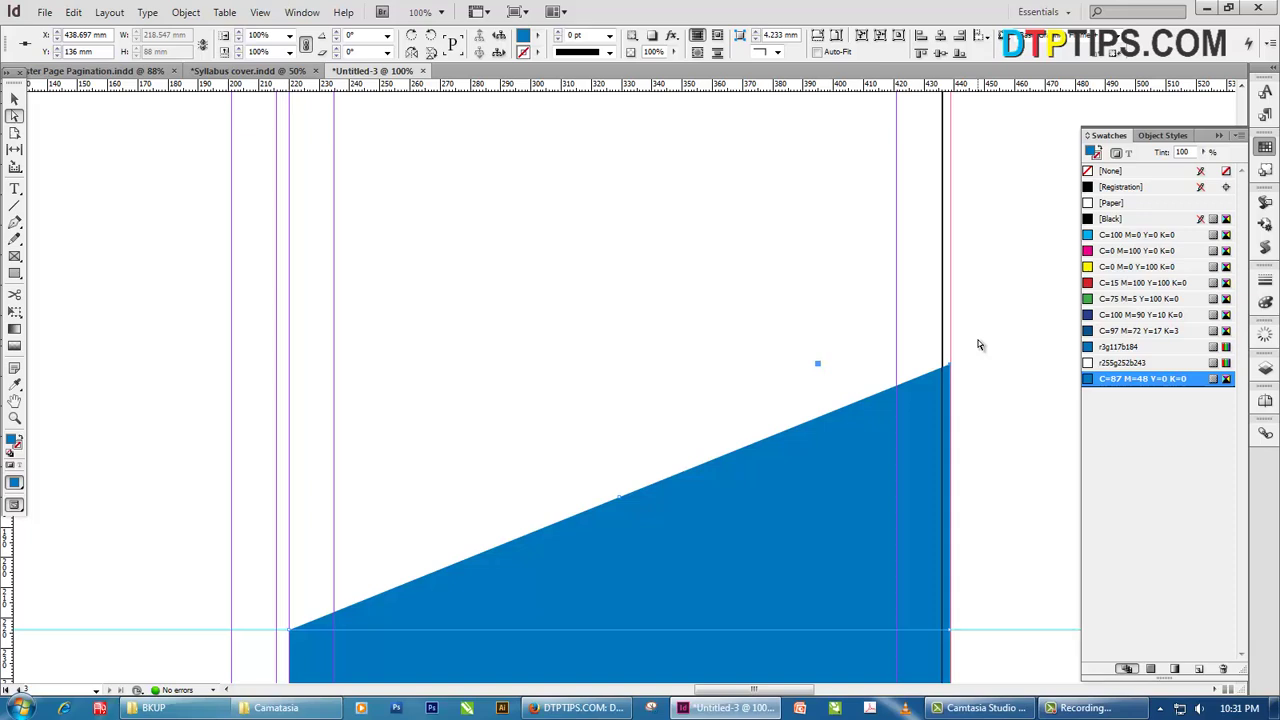
Send the darker, taller band to the back behind the light blue tapered band, and deselect it
key("ctrl+alt+shift+v")
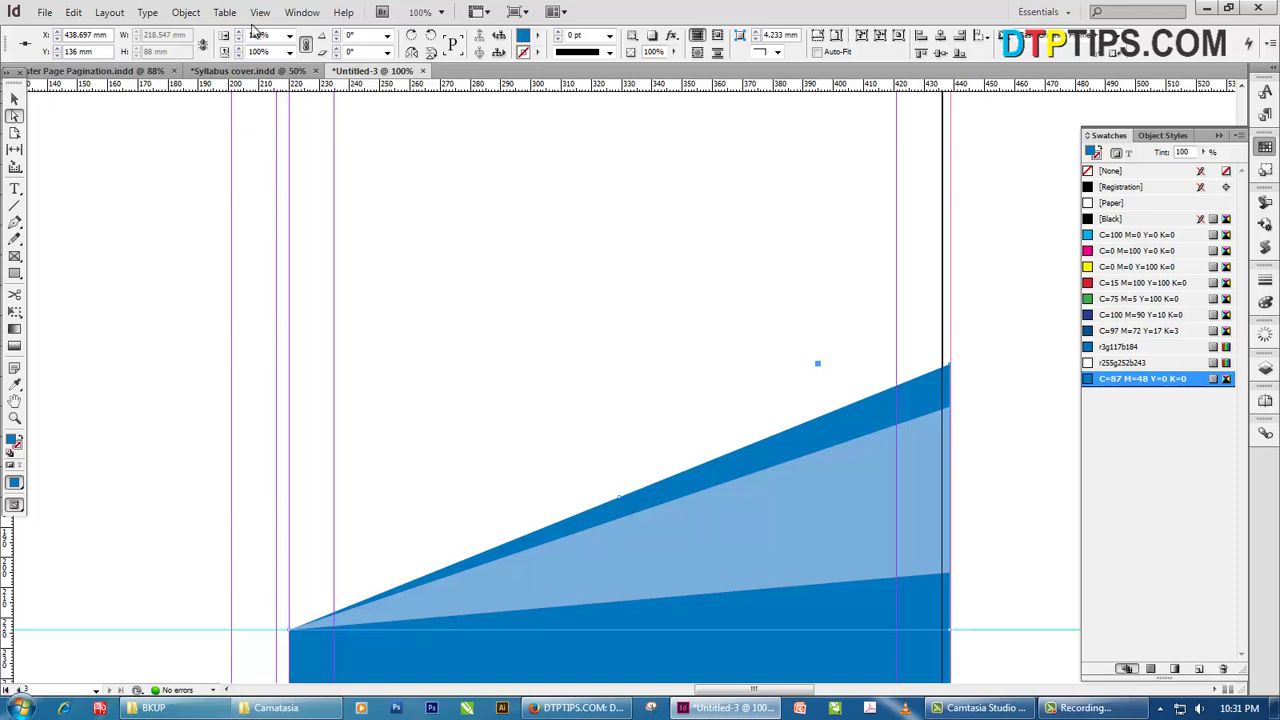
left_click(186, 12)
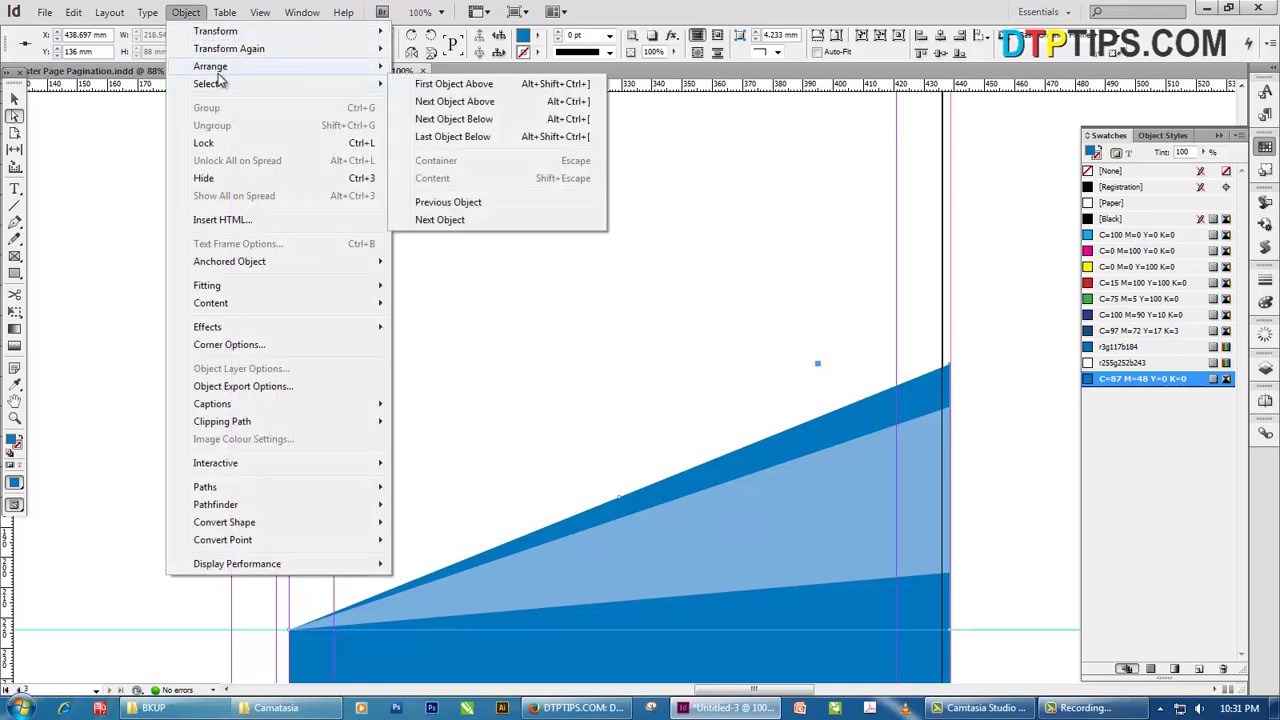
mouse_move(215, 67)
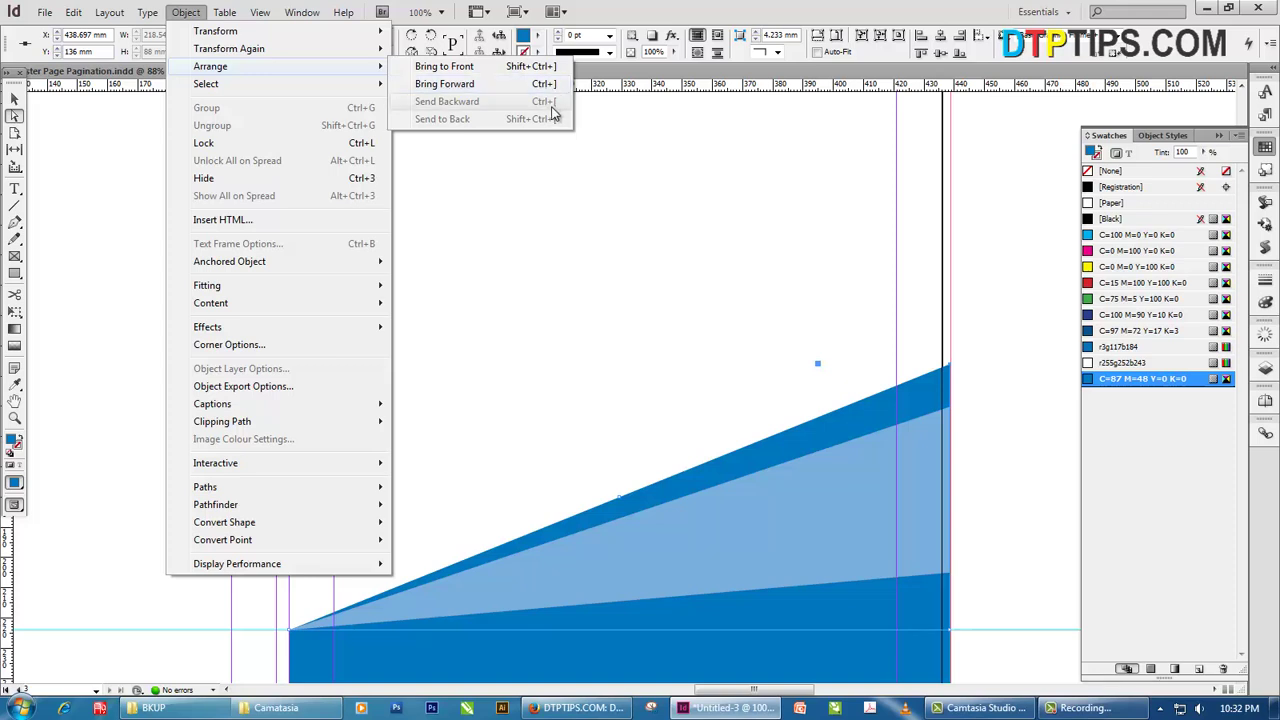
left_click(978, 395)
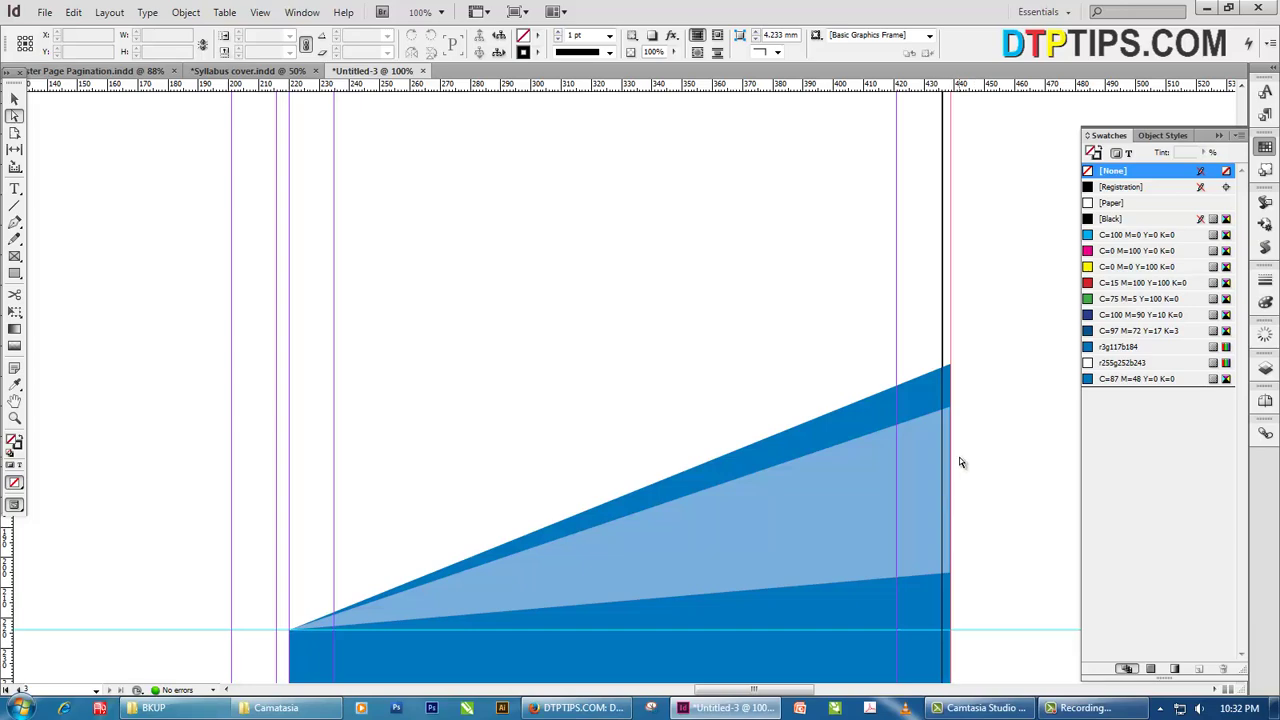
Compare the front cover's layered slanted bands with those on the reference Science cover
scroll(744, 487, "down", 1)
scroll(886, 517, "down", 3)
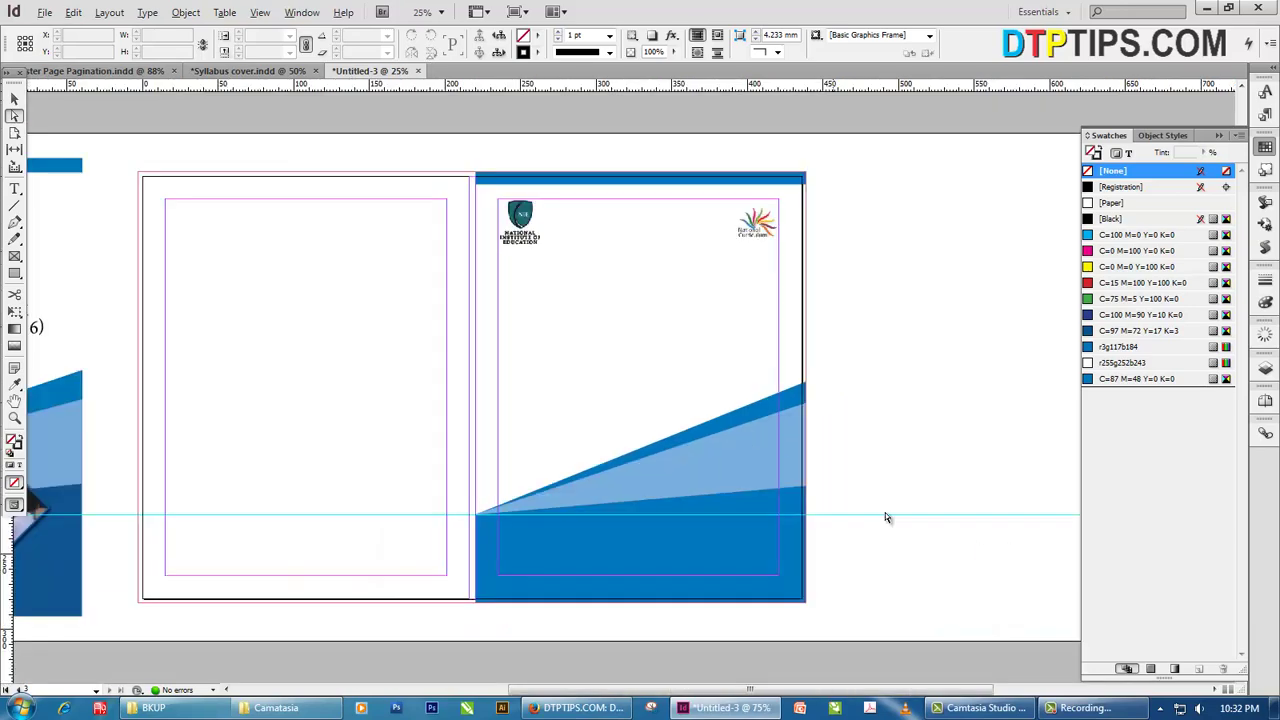
scroll(672, 442, "up", 2)
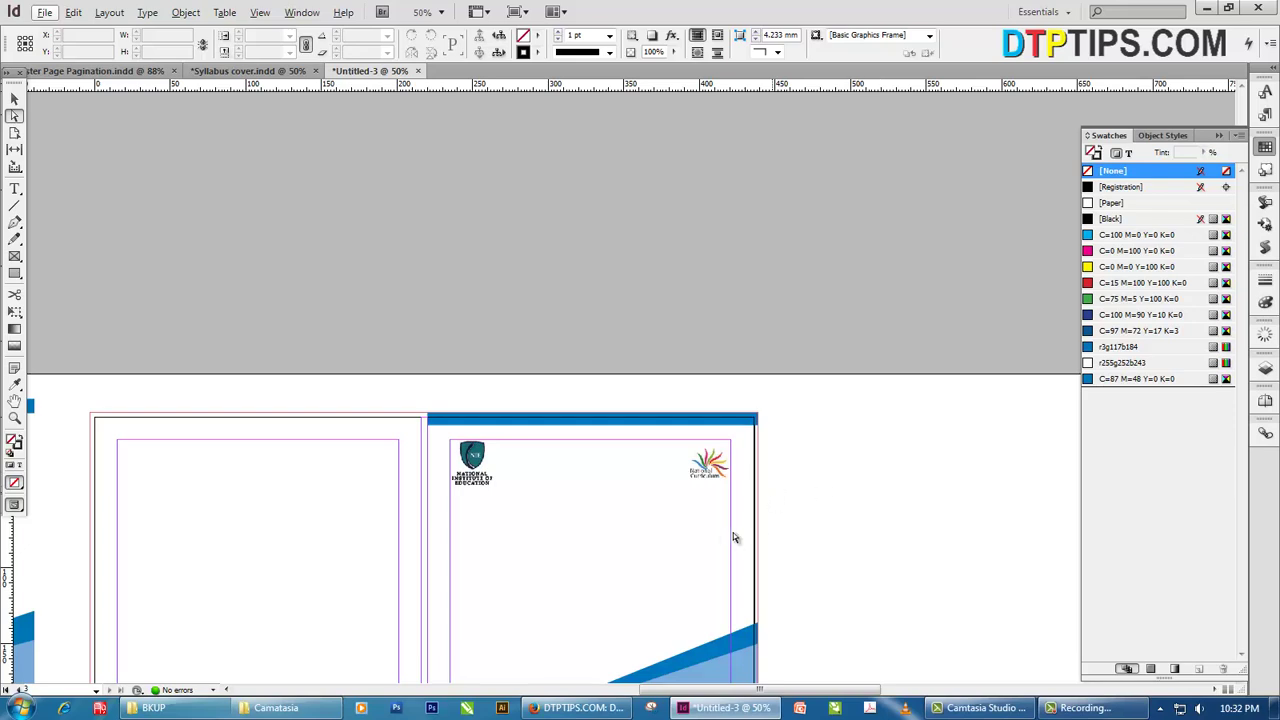
left_click(13, 99)
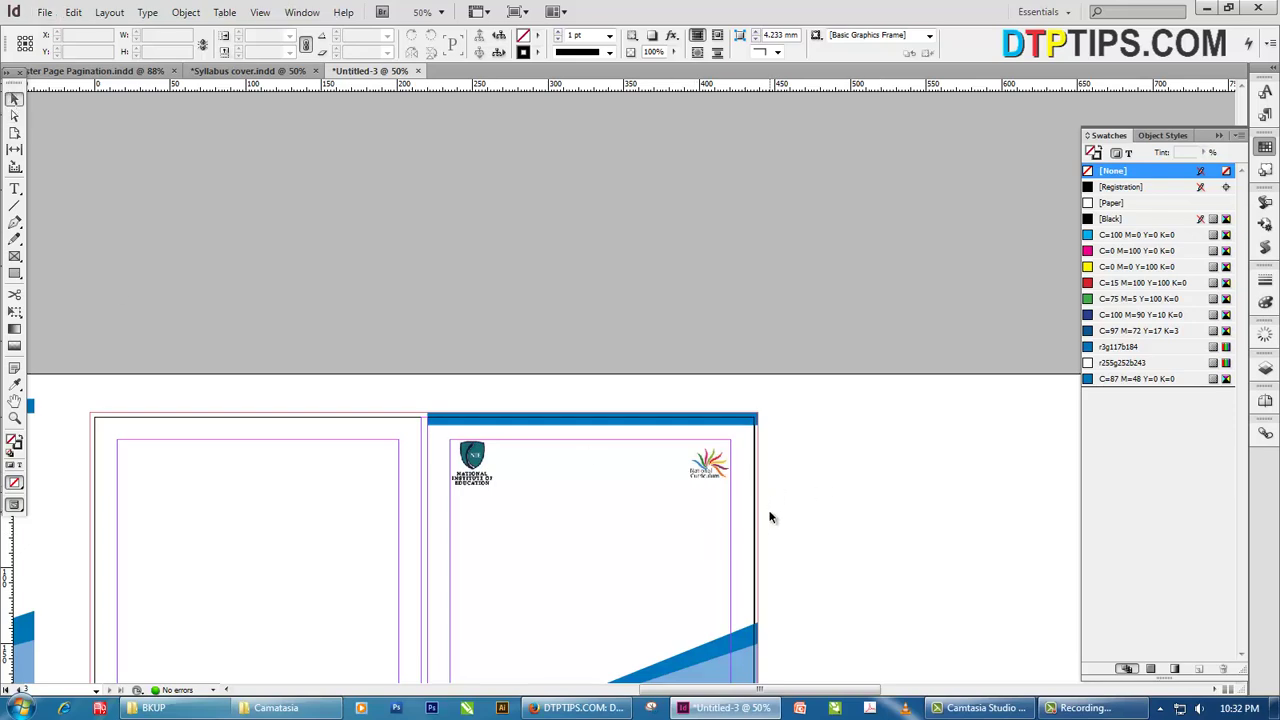
key("h")
left_click_drag(726, 571, 1049, 448)
left_click_drag(549, 516, 555, 413)
key("ctrl+0")
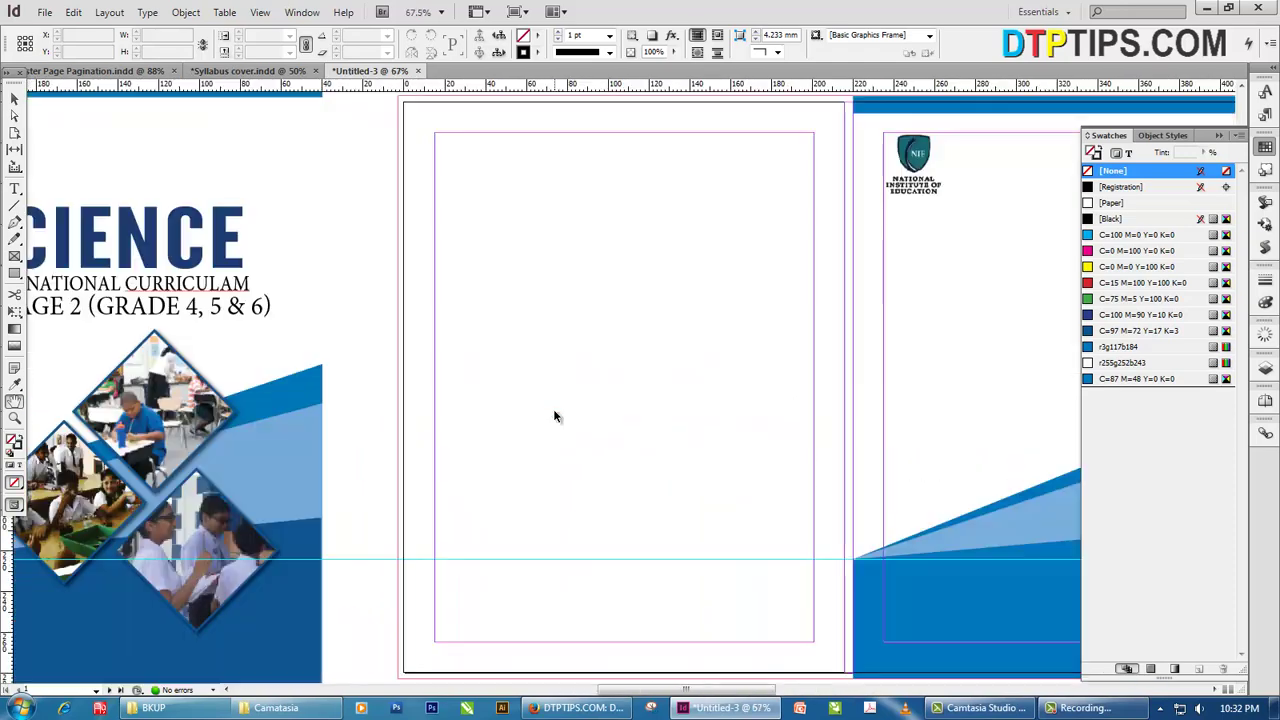
left_click_drag(778, 374, 315, 364)
key("a")
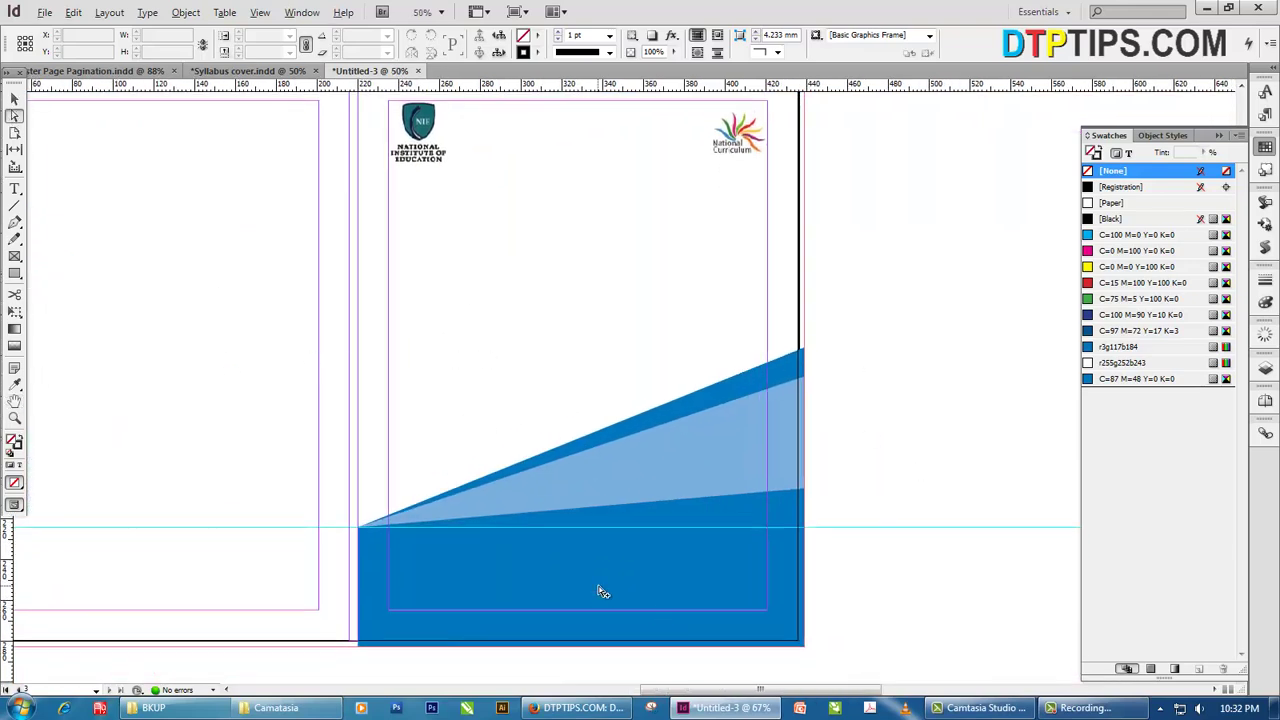
Draw a square frame about 57 mm wide on the pasteboard beside the front cover, with a 1 pt black stroke
scroll(600, 590, "down", 2)
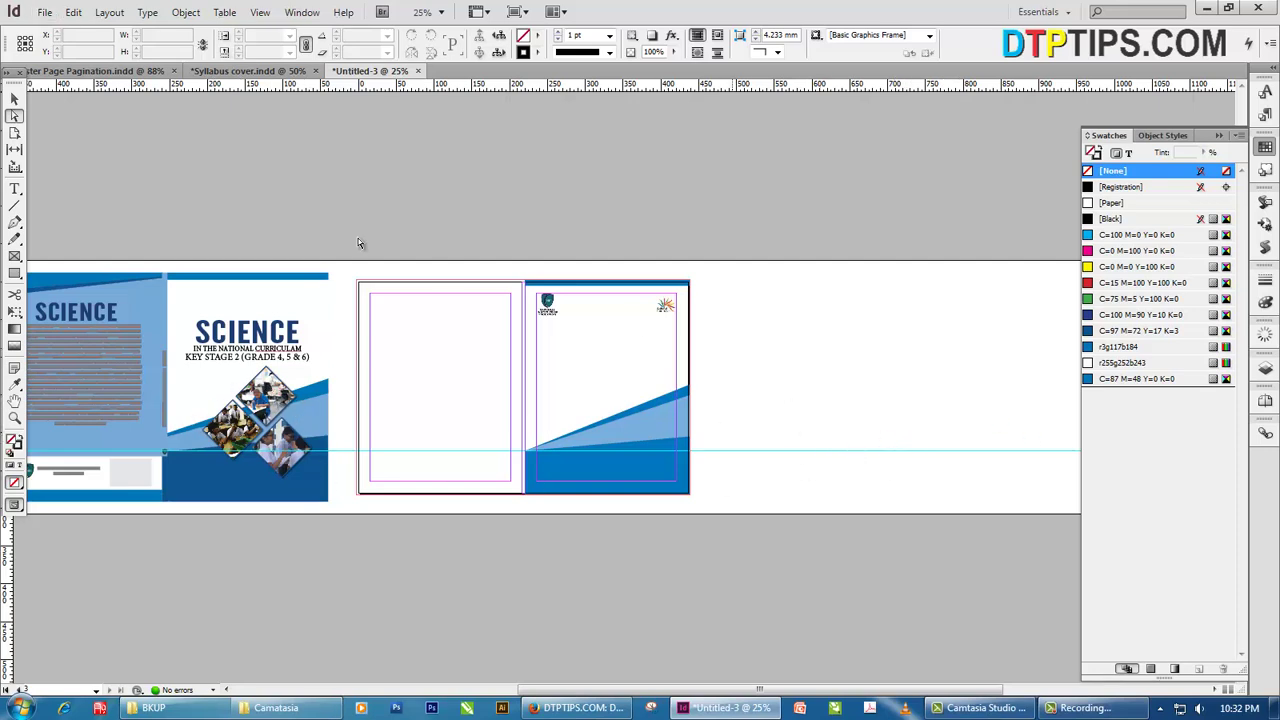
left_click(15, 256)
left_click_drag(749, 322, 789, 366)
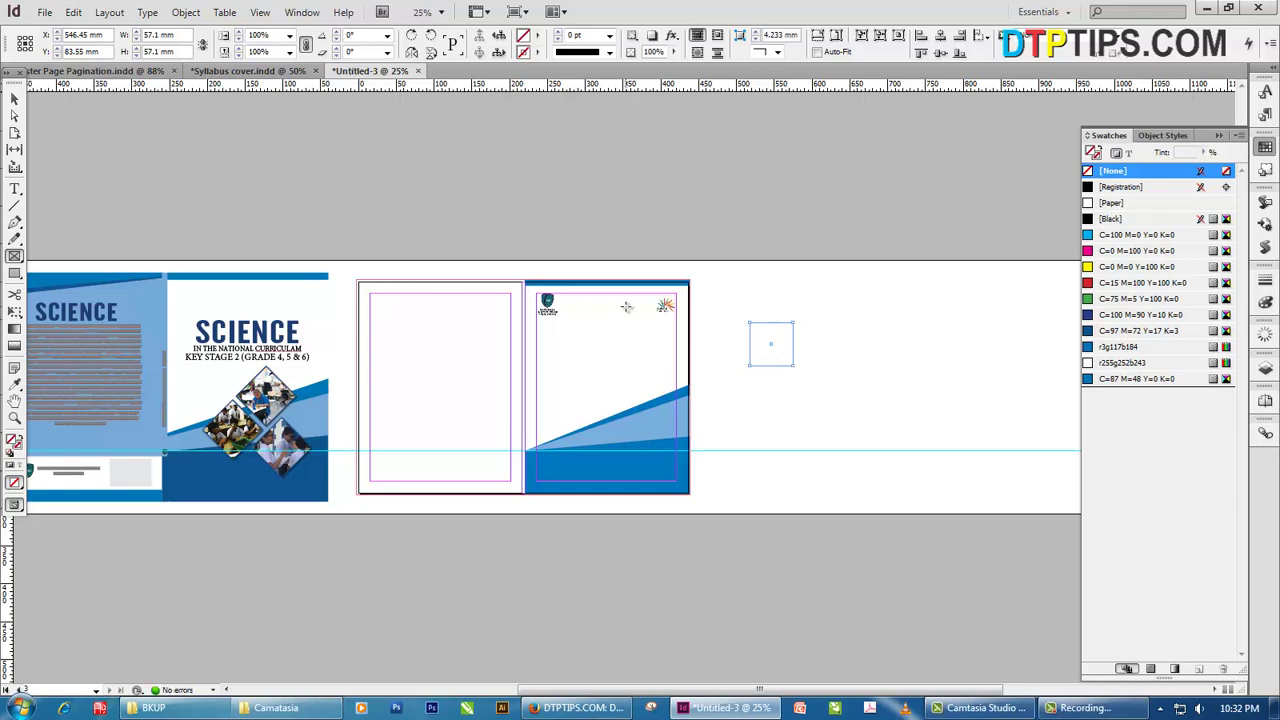
left_click(18, 100)
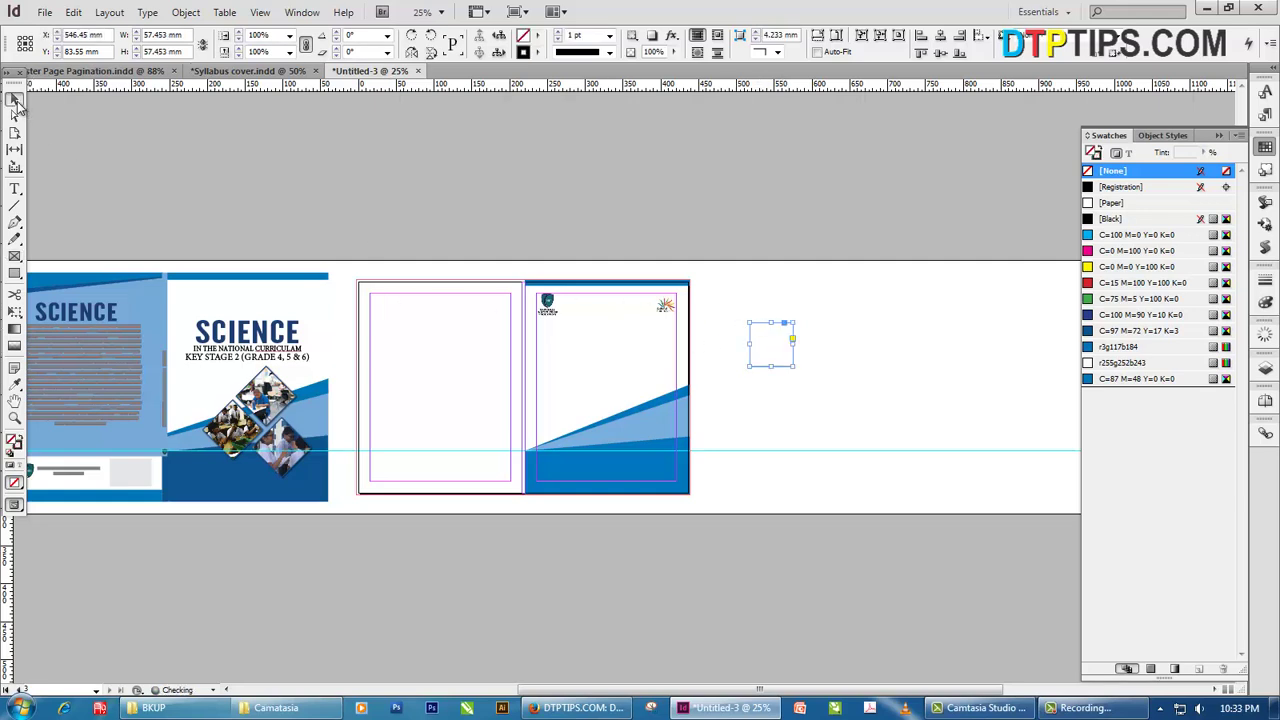
left_click(860, 328)
left_click_drag(698, 382, 700, 383)
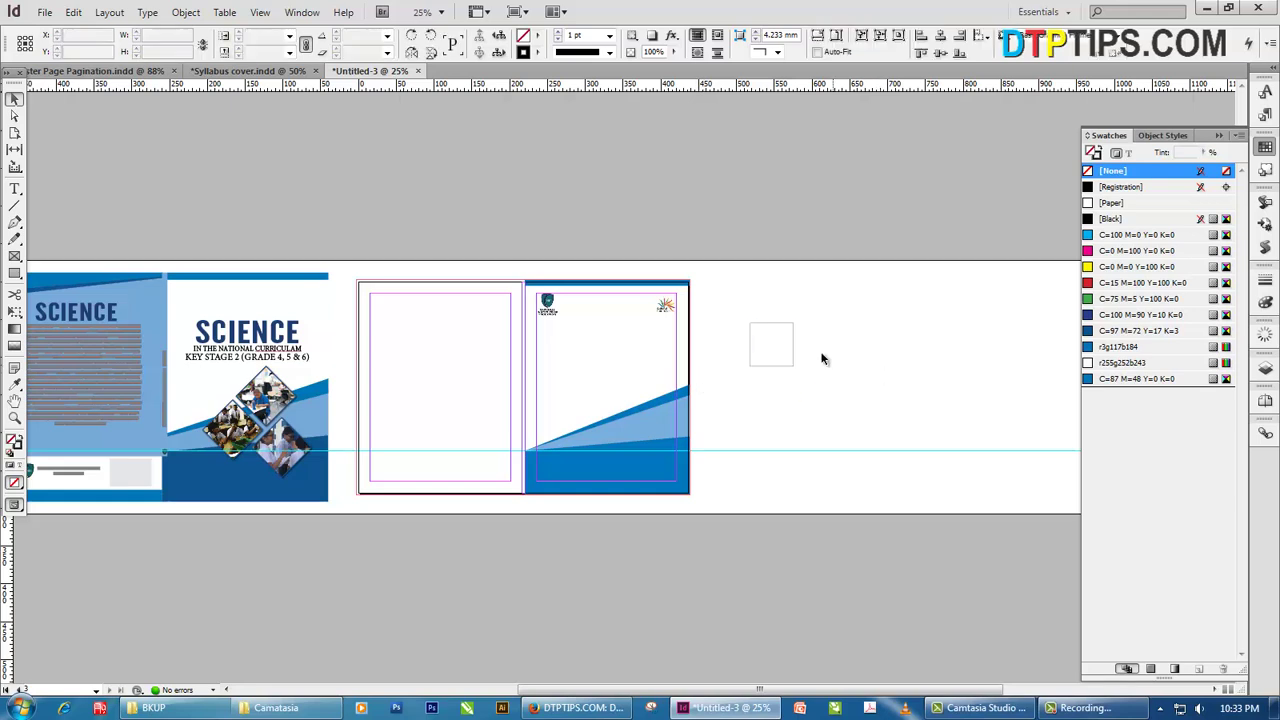
key("ctrl+equal")
key("ctrl+equal")
scroll(757, 482, "down", 2)
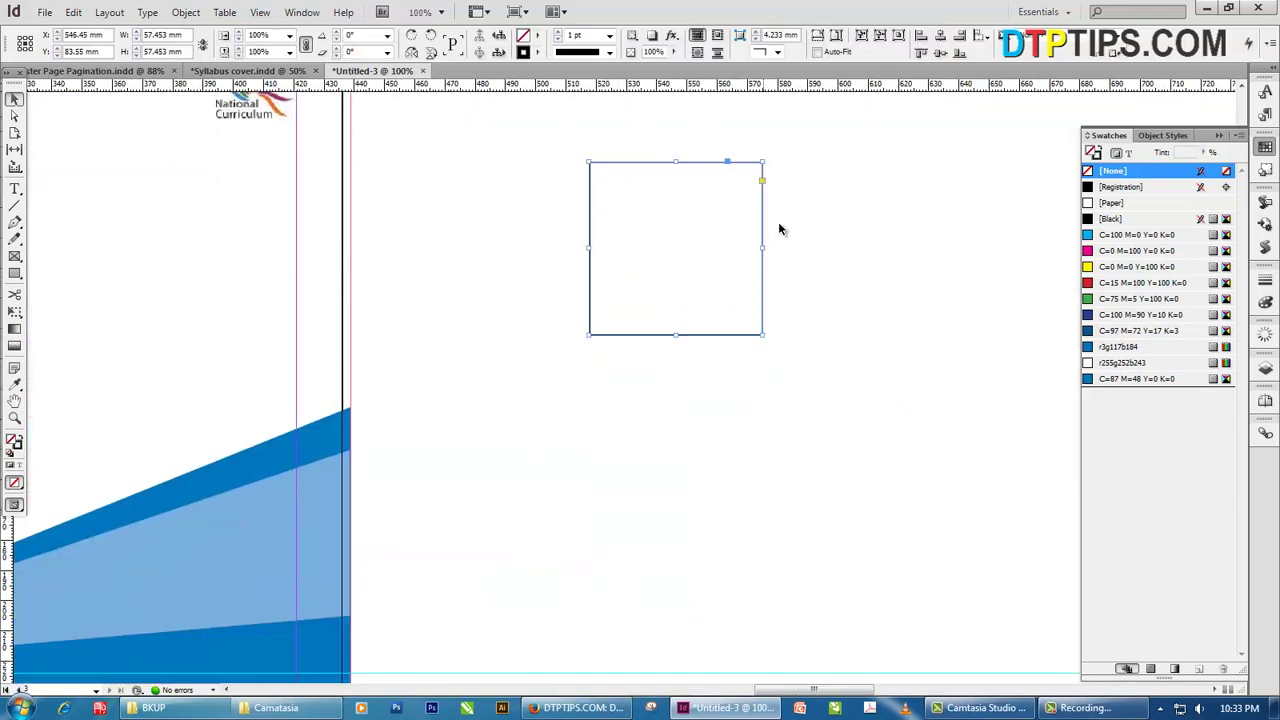
left_click(858, 247)
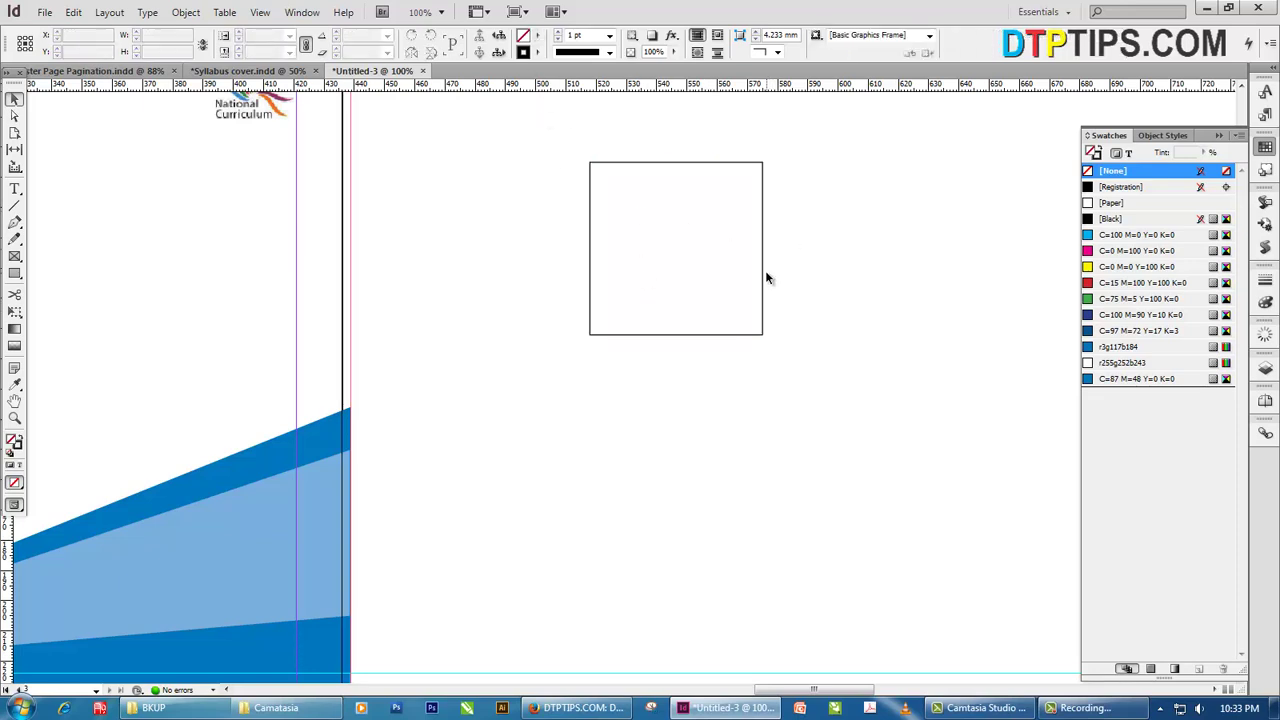
Rotate the square frame by 45° to form a diamond
left_click(700, 243)
left_click_drag(835, 132, 588, 350)
scroll(588, 350, "down", 1)
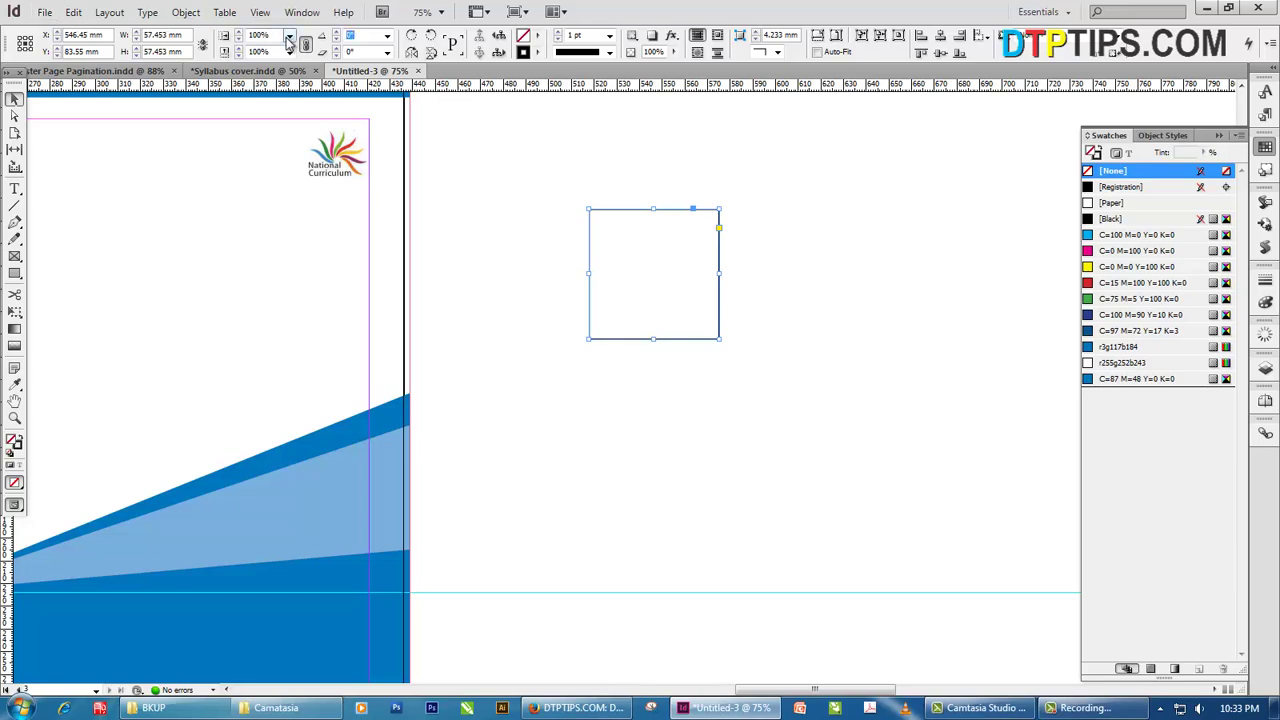
key("Return")
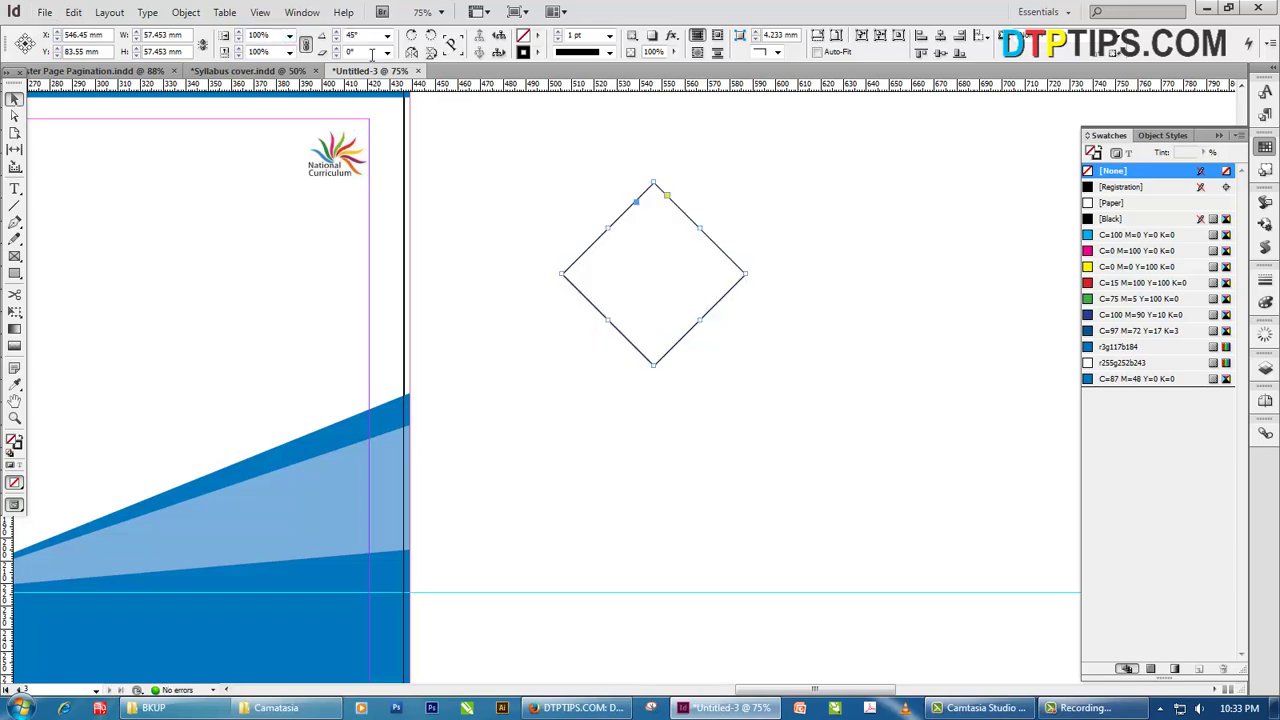
scroll(624, 404, "down", 3)
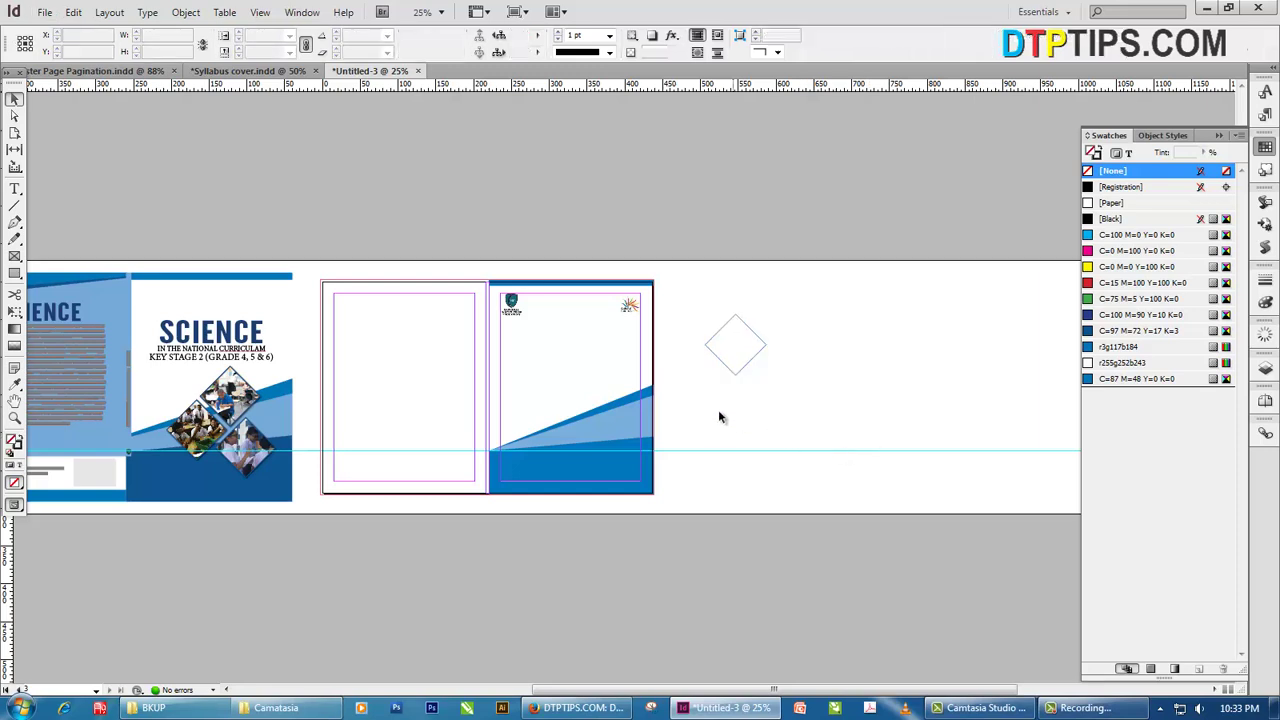
scroll(717, 417, "up", 2)
left_click_drag(891, 509, 651, 659)
scroll(752, 632, "up", 2)
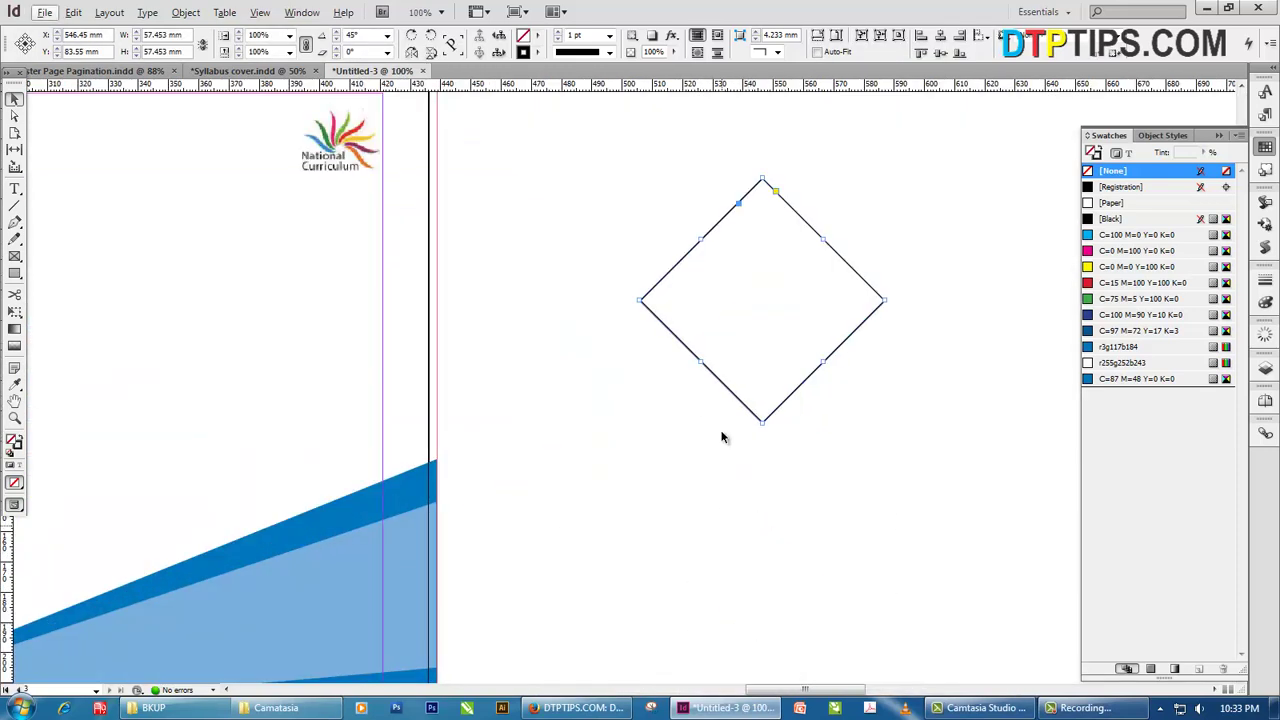
Duplicate the diamond twice, placing one copy against its lower-left edge and the other against its lower-right edge, with narrow gaps between them
left_click(716, 379)
left_click_drag(747, 311, 586, 440)
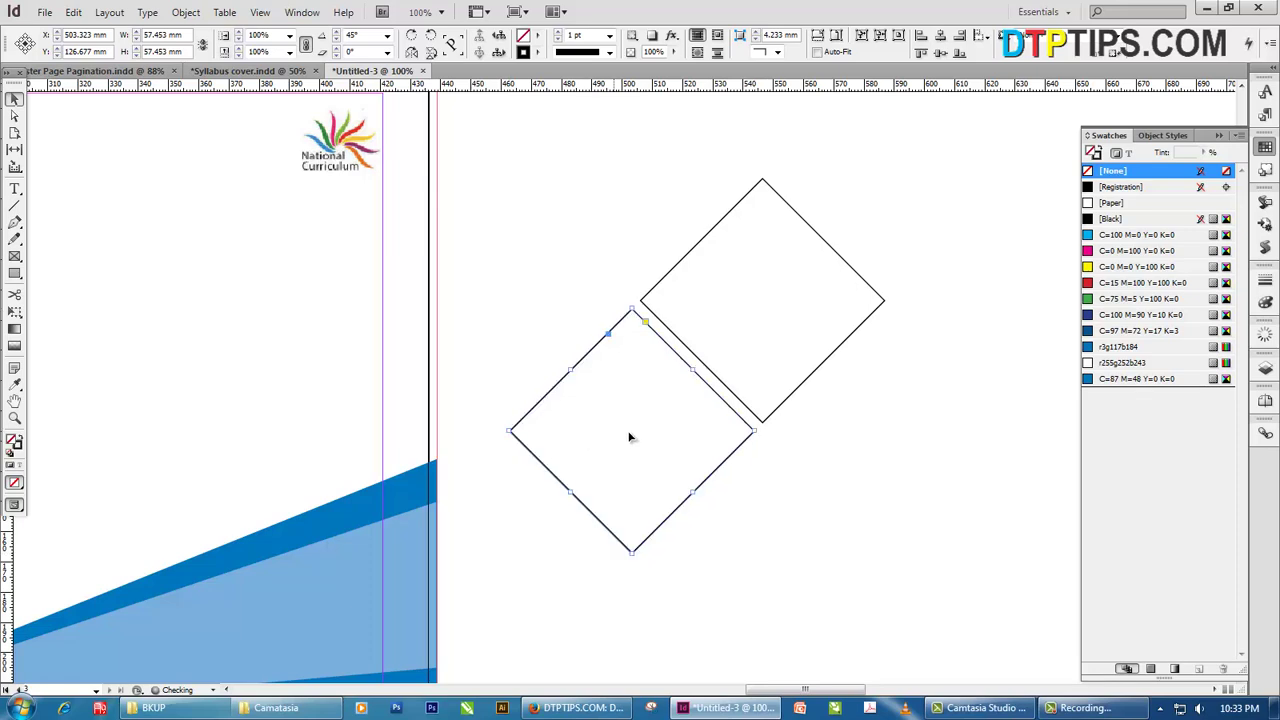
left_click_drag(596, 387, 797, 449)
scroll(815, 444, "down", 1)
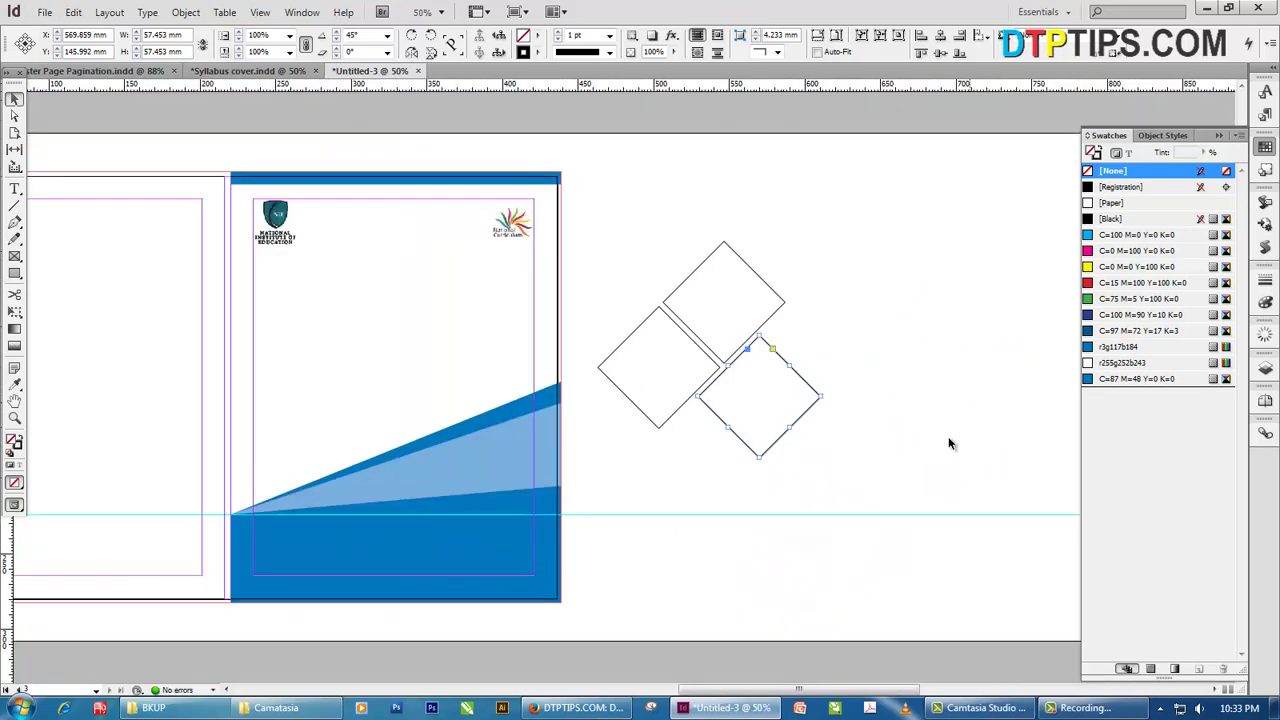
Move the three diamonds together onto the front cover so that they overlap the slanted blue bands
left_click(948, 438)
scroll(351, 460, "left", 3)
scroll(511, 472, "right", 1)
scroll(510, 478, "right", 3)
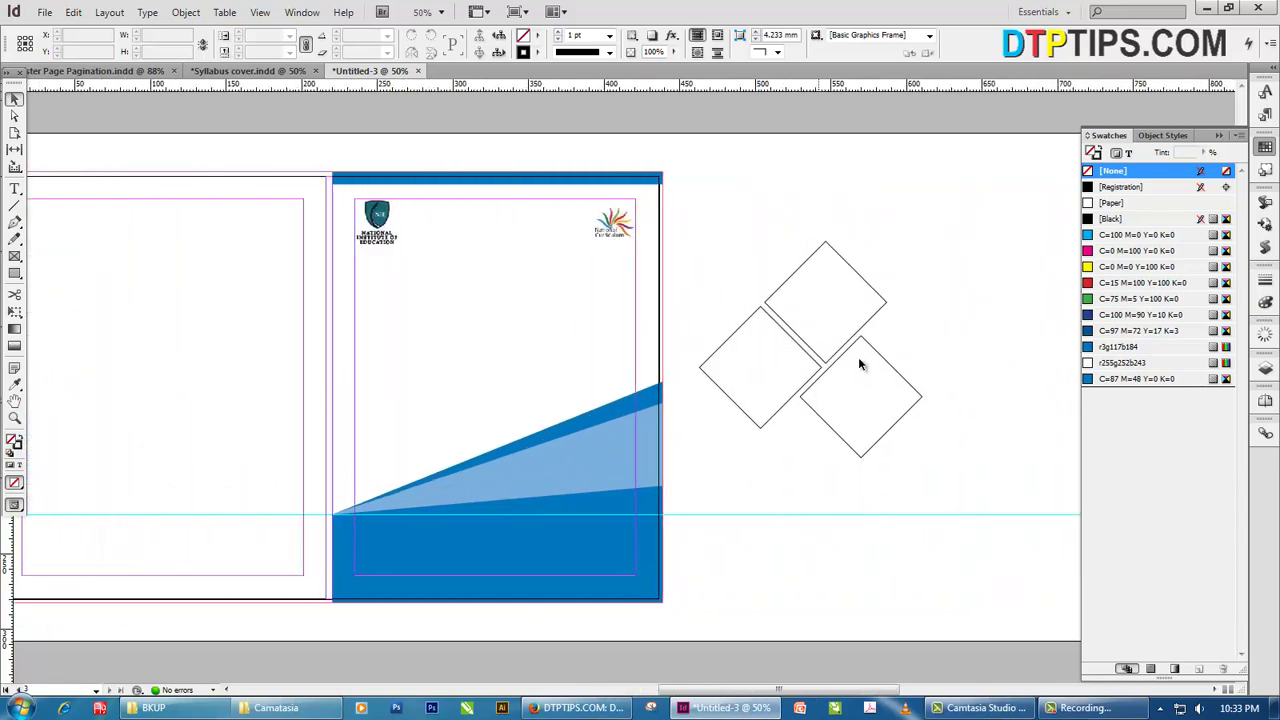
left_click_drag(990, 264, 653, 432)
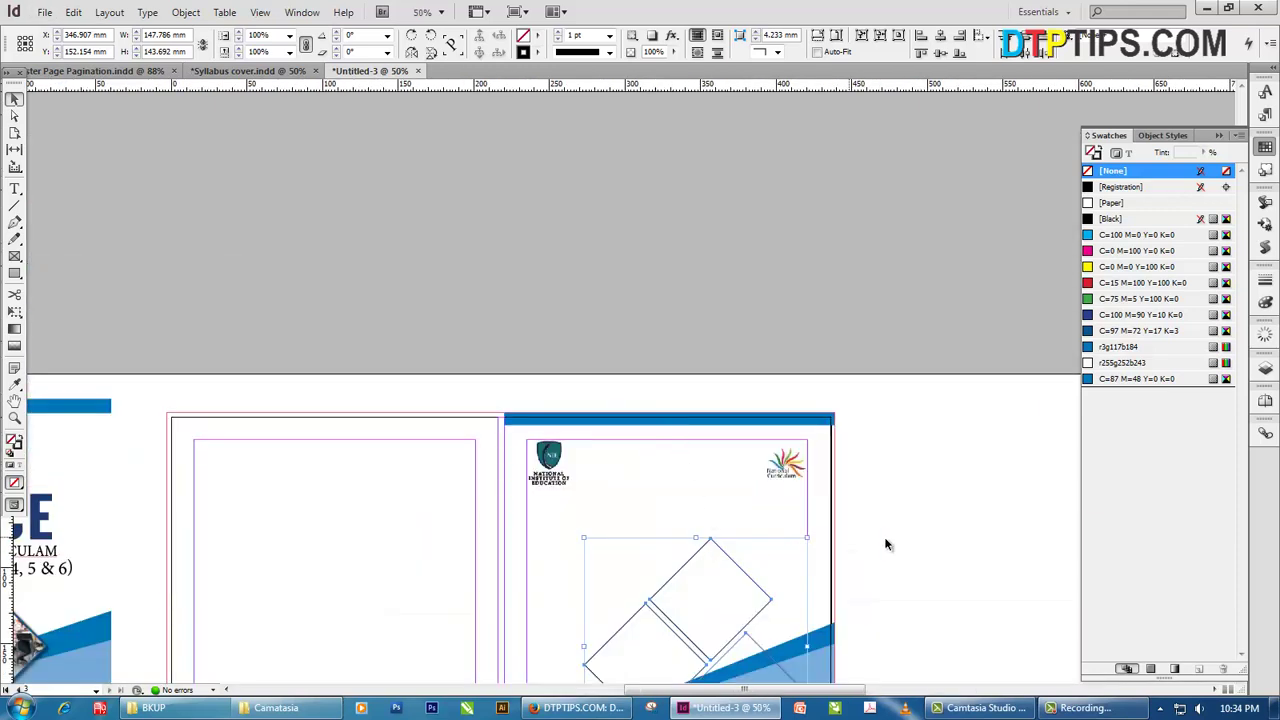
left_click(831, 590)
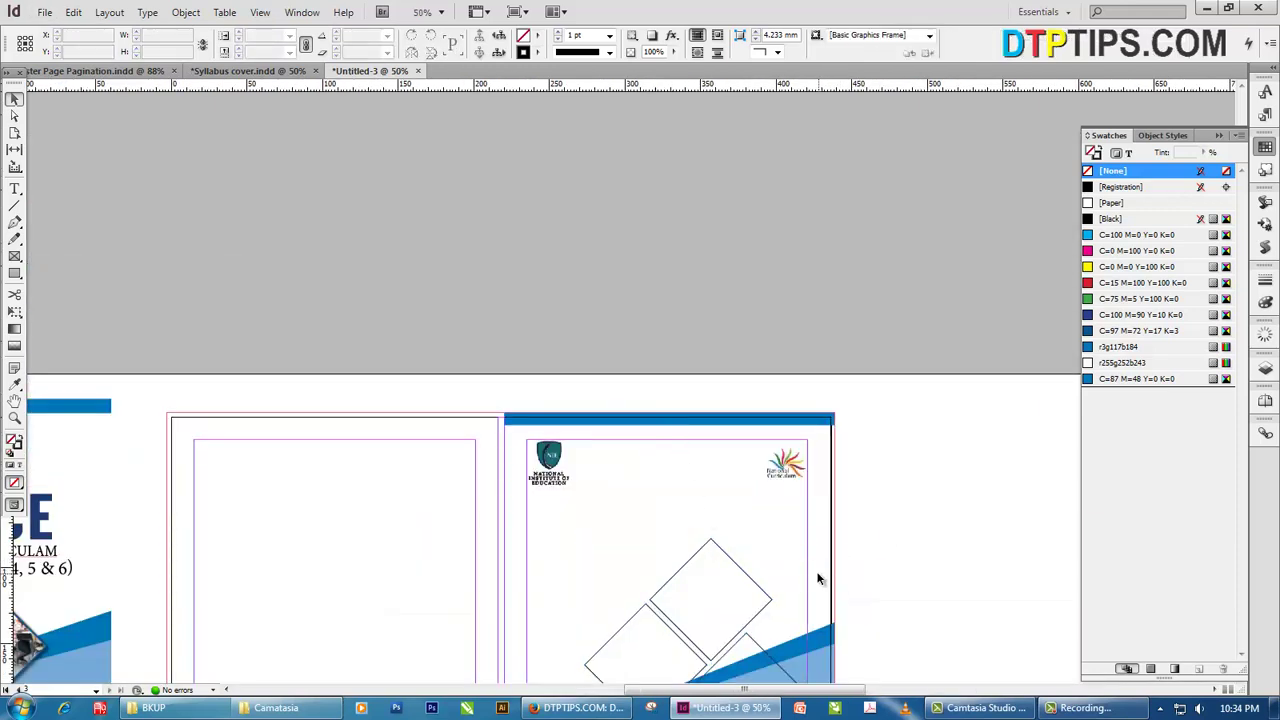
scroll(754, 626, "up", 3)
scroll(636, 464, "down", 3)
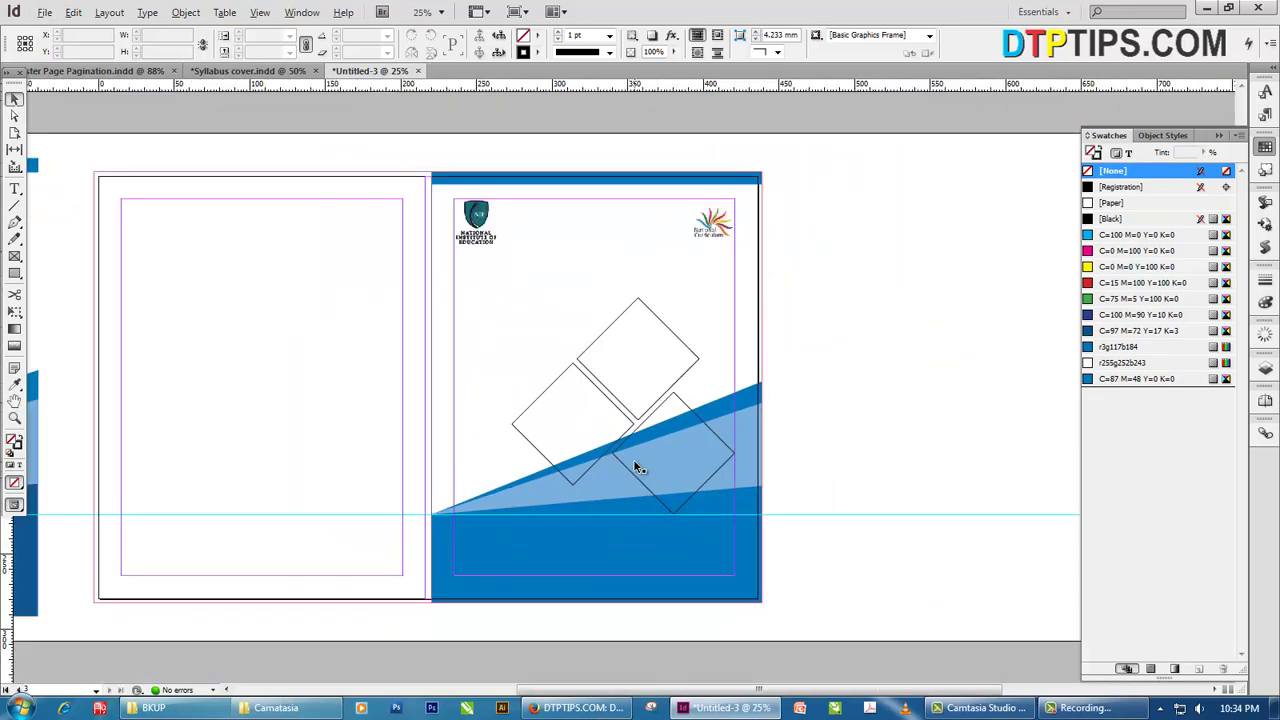
scroll(636, 464, "down", 1)
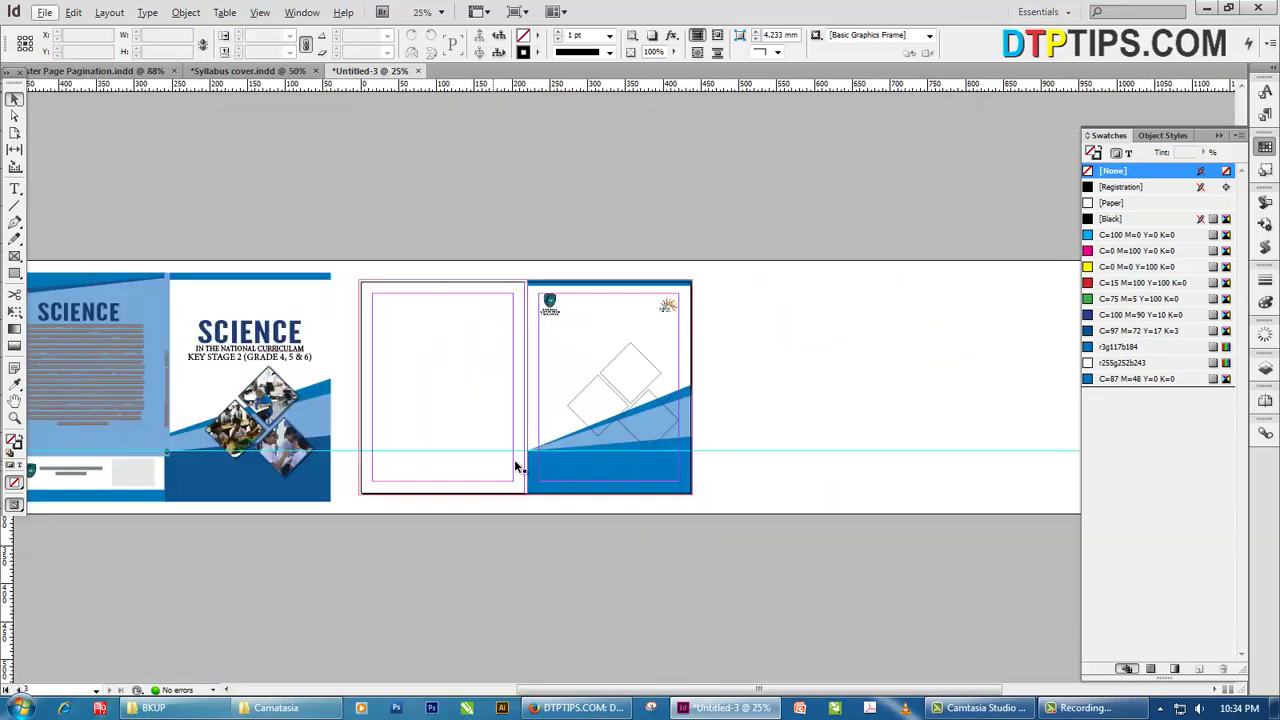
Scale the three diamonds down together to about 115 × 112 mm and fill them with the [Paper] swatch
left_click(627, 400)
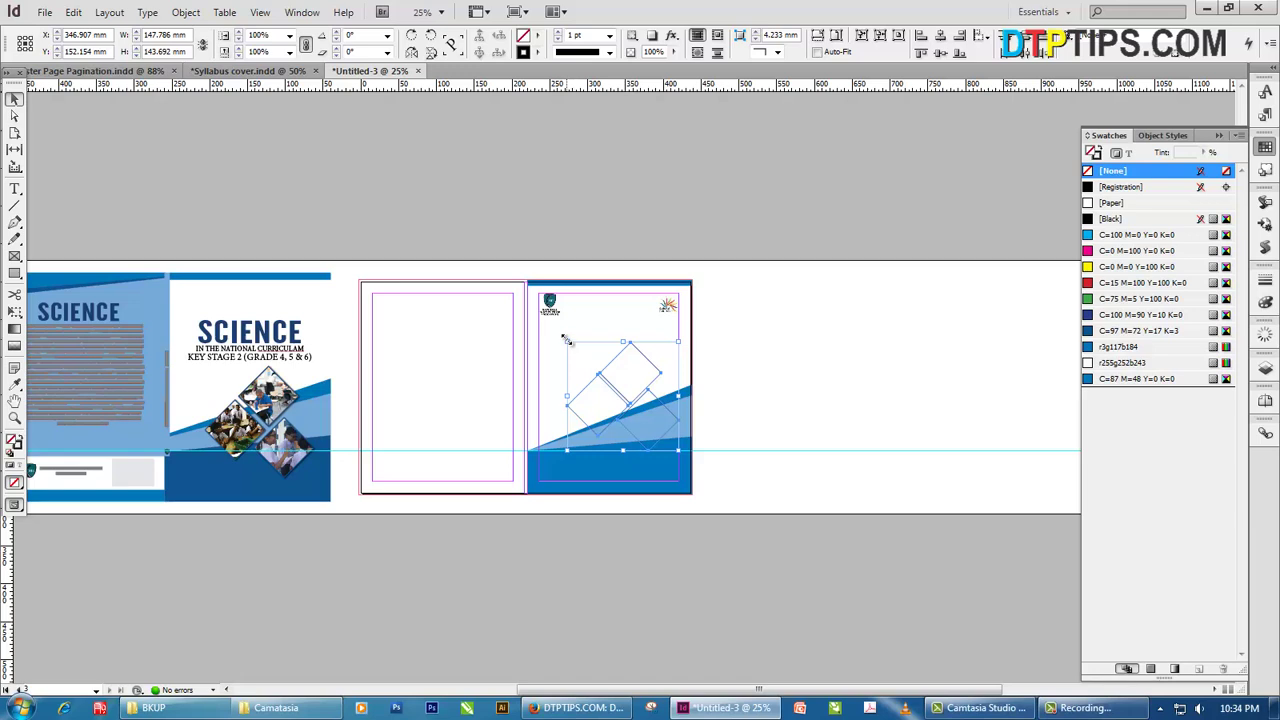
left_click_drag(566, 342, 588, 371)
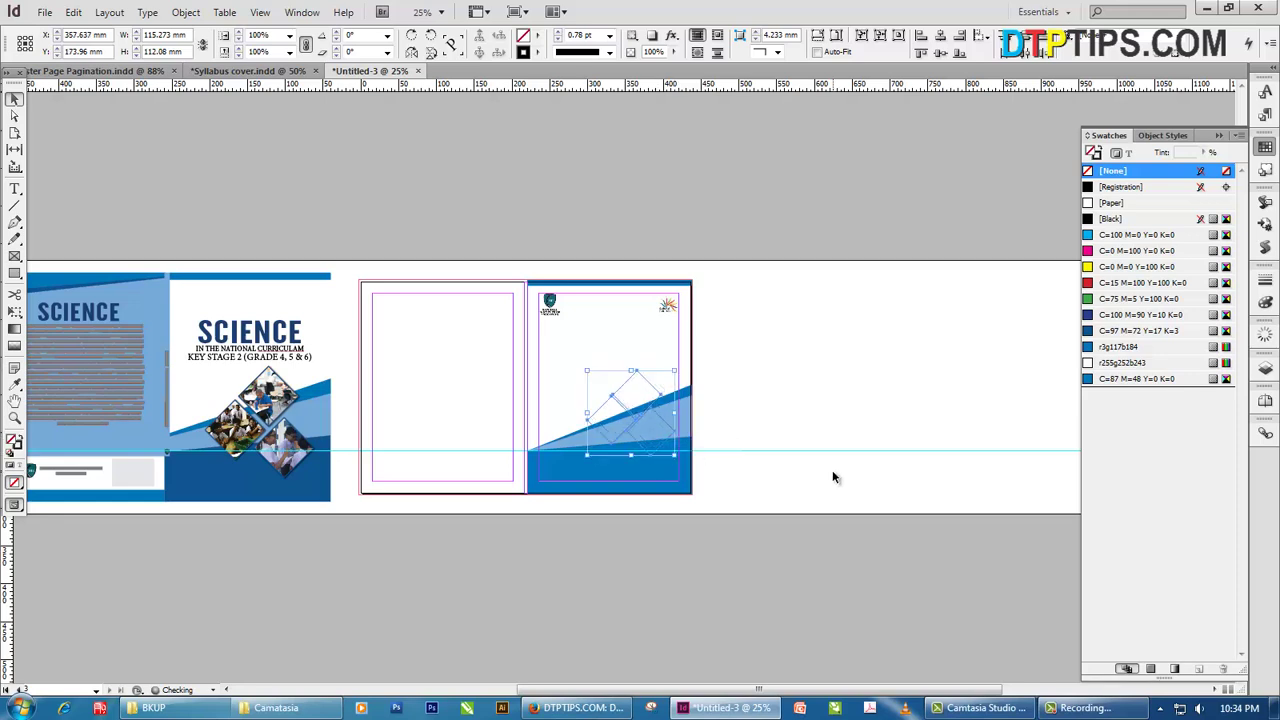
left_click(1114, 204)
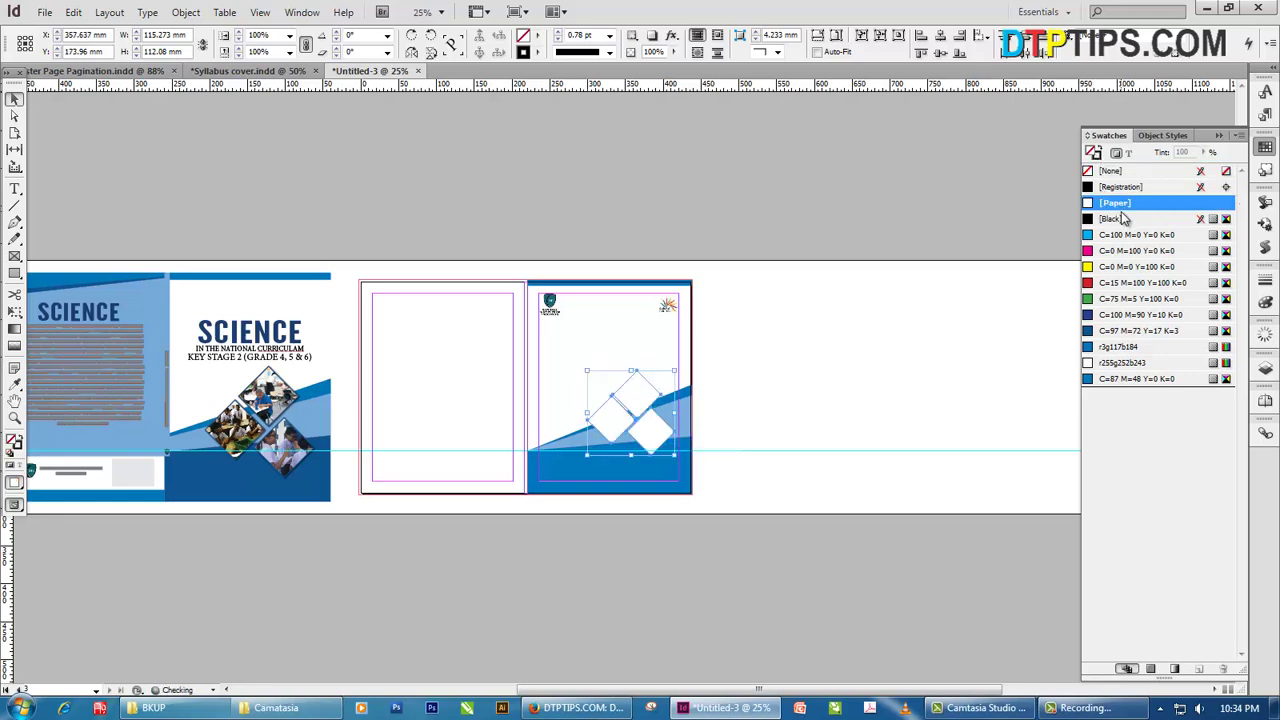
left_click(814, 432)
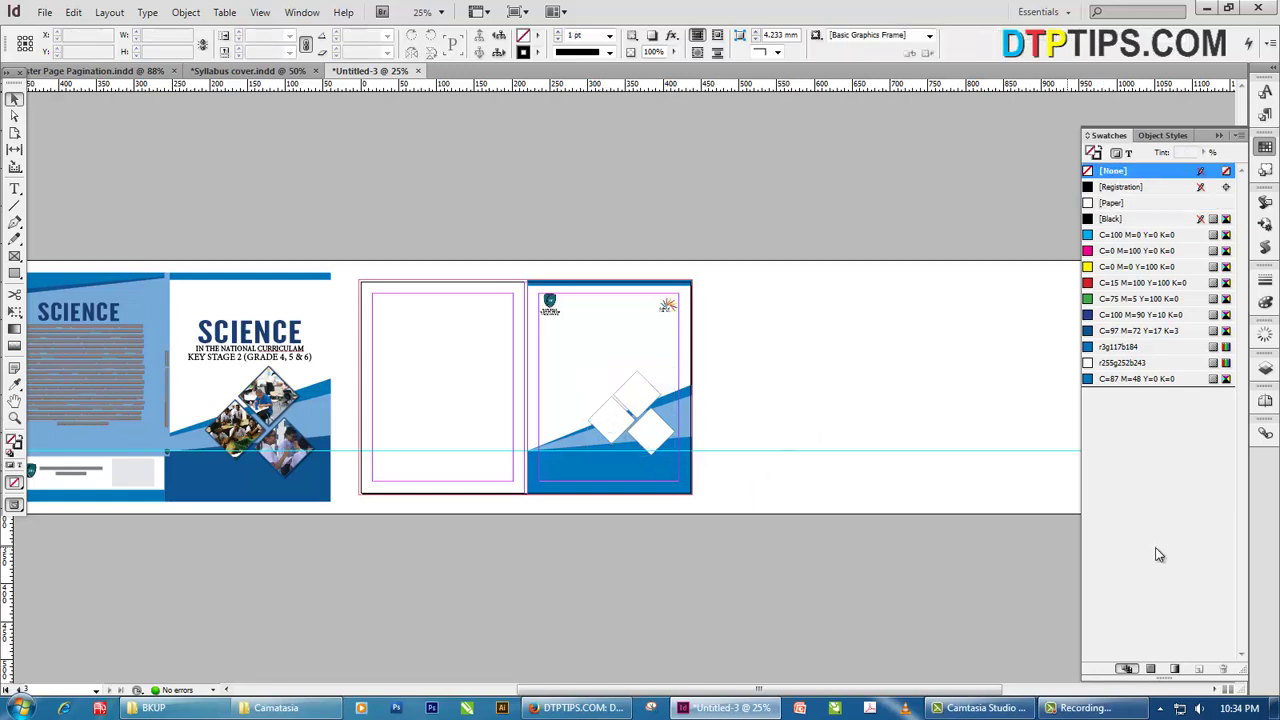
Copy the classroom photo from the reference cover's upper diamond and place the copy on the pasteboard beyond the new front cover
left_click(286, 402)
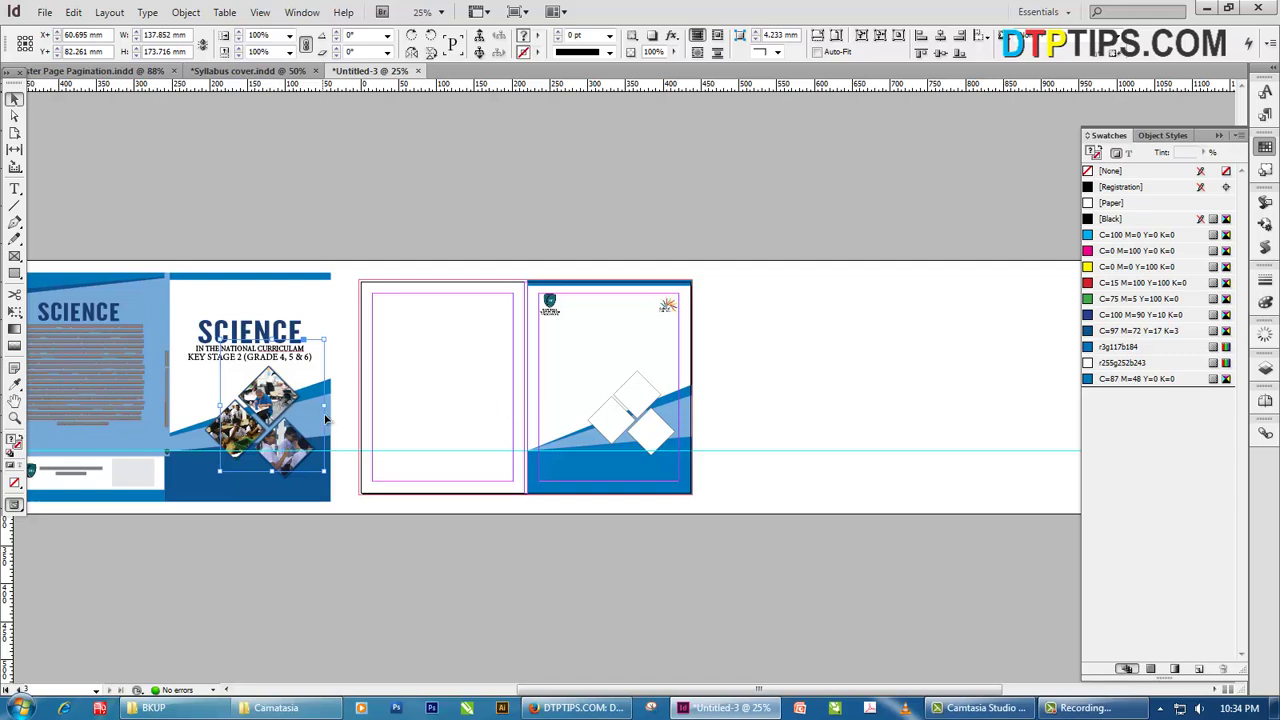
key("ctrl+c")
left_click(918, 428)
key("ctrl+v")
left_click_drag(600, 393, 914, 395)
Copy the reference cover's other two diamond images and place the green Syllabus image and purple students image on either side of the classroom photo
left_click(250, 436)
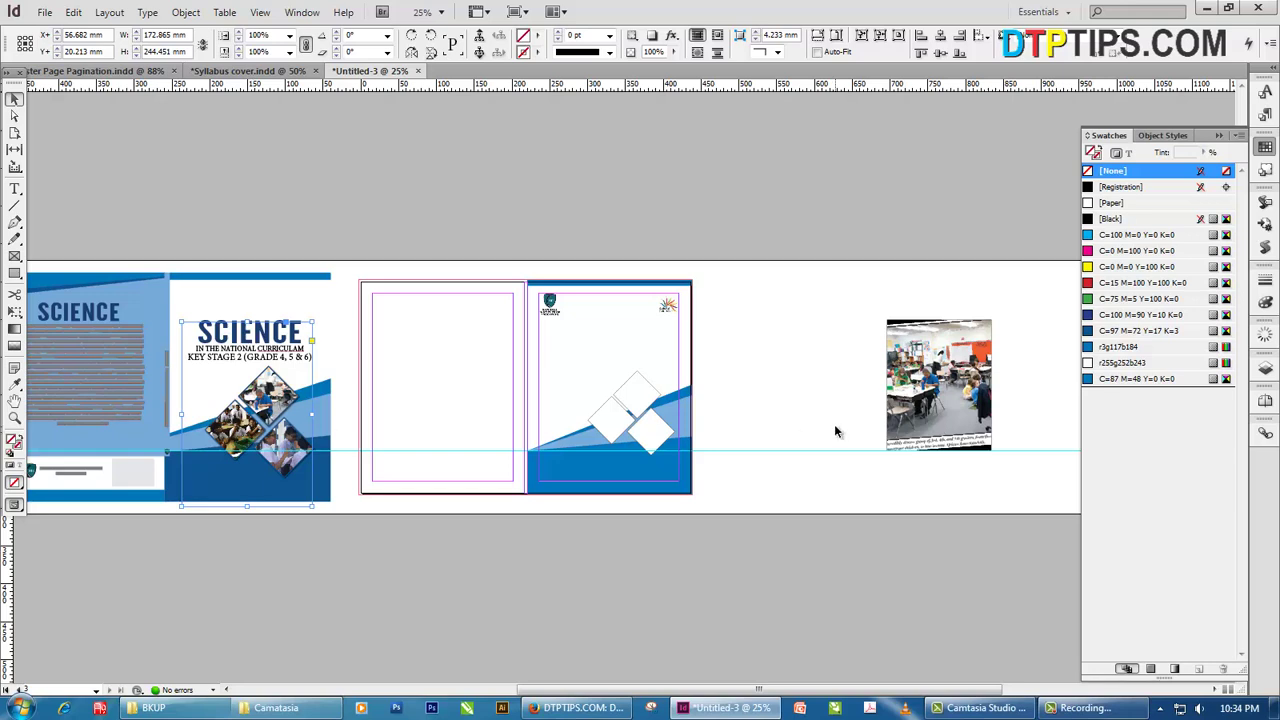
left_click(836, 432)
key("ctrl+v")
left_click(297, 450)
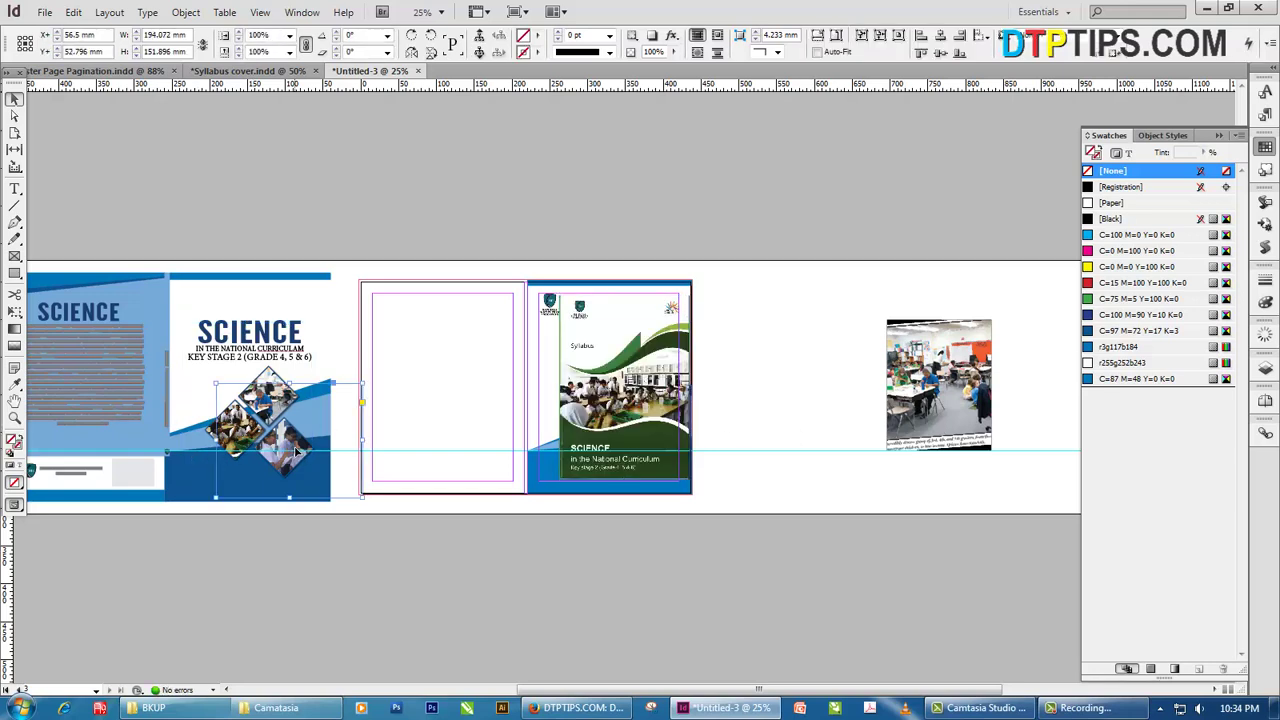
left_click(746, 449)
key("ctrl+v")
left_click_drag(612, 395, 968, 358)
scroll(756, 427, "right", 3)
left_click_drag(766, 356, 876, 369)
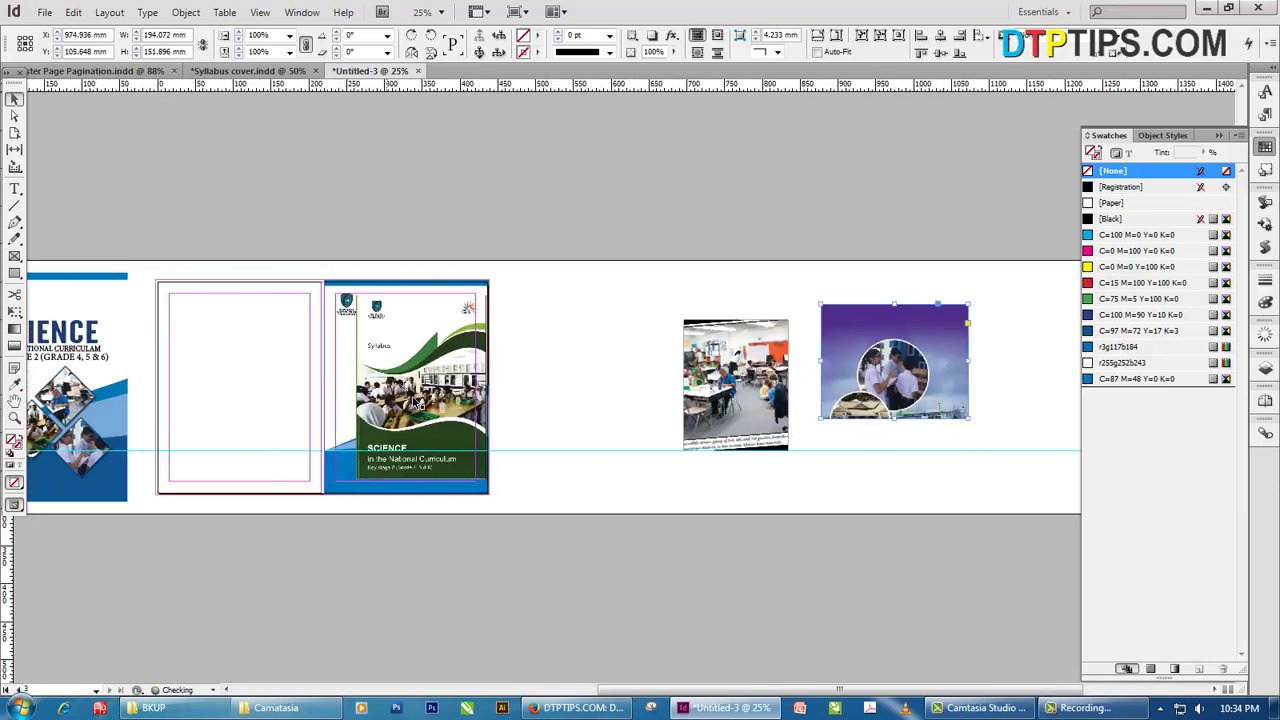
left_click_drag(418, 402, 628, 397)
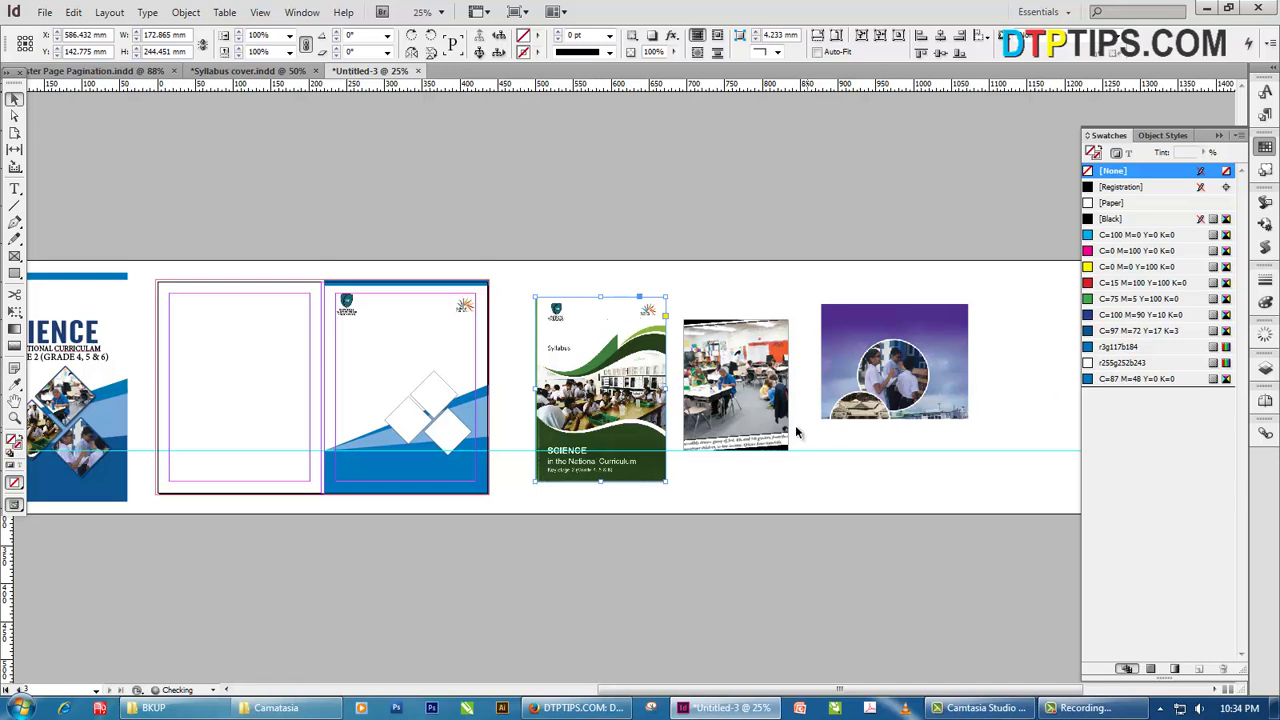
Copy the classroom photo and paste it into the upper diamond on the front cover
left_click(769, 485)
left_click(730, 395)
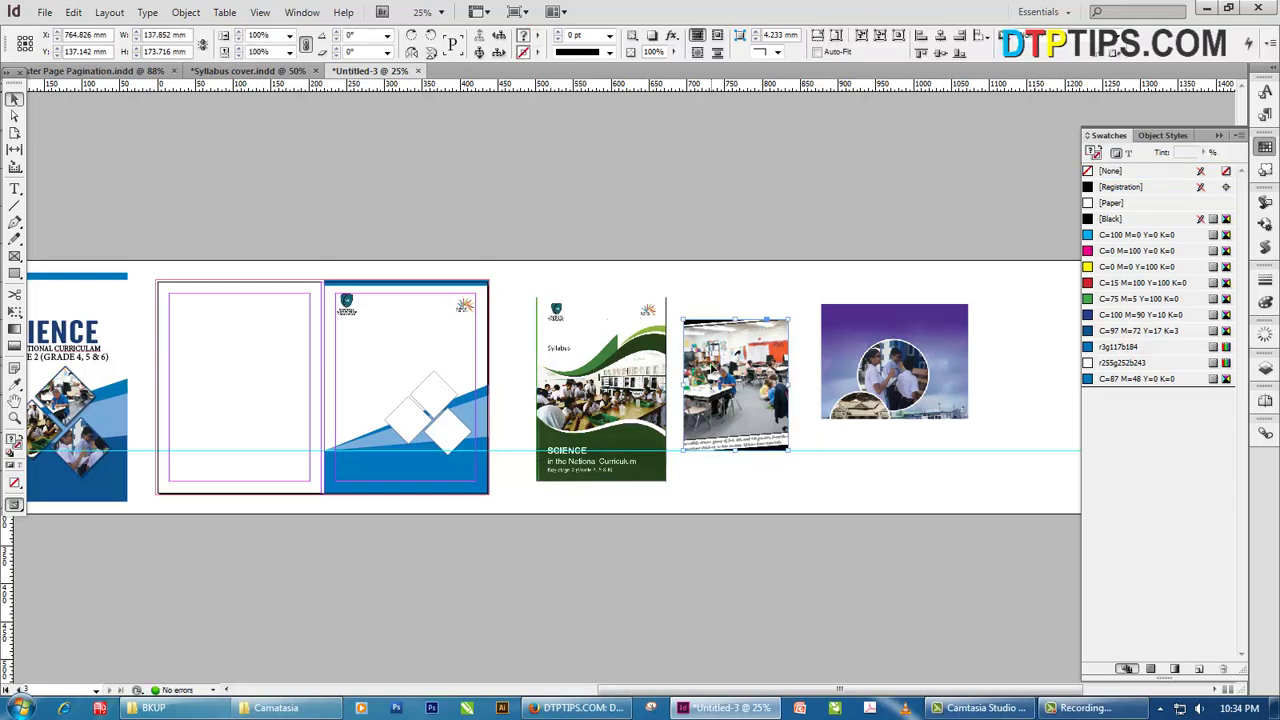
left_click(440, 384)
left_click(73, 12)
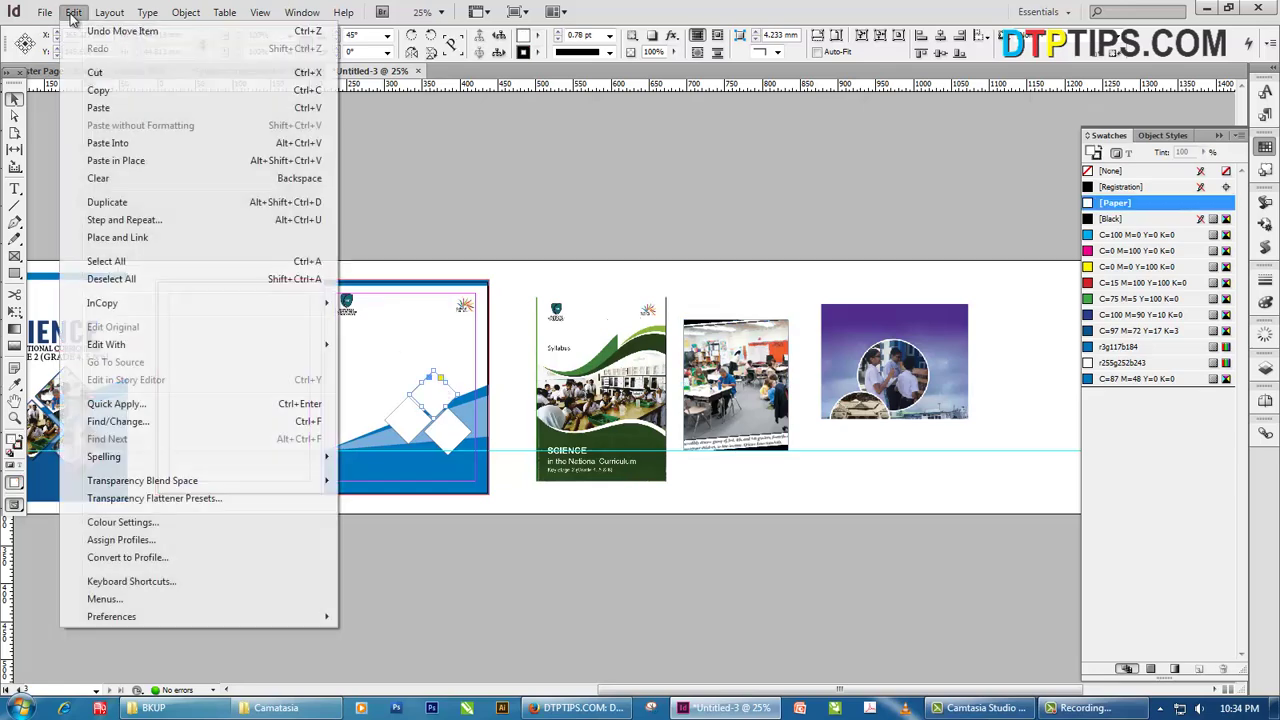
left_click(107, 143)
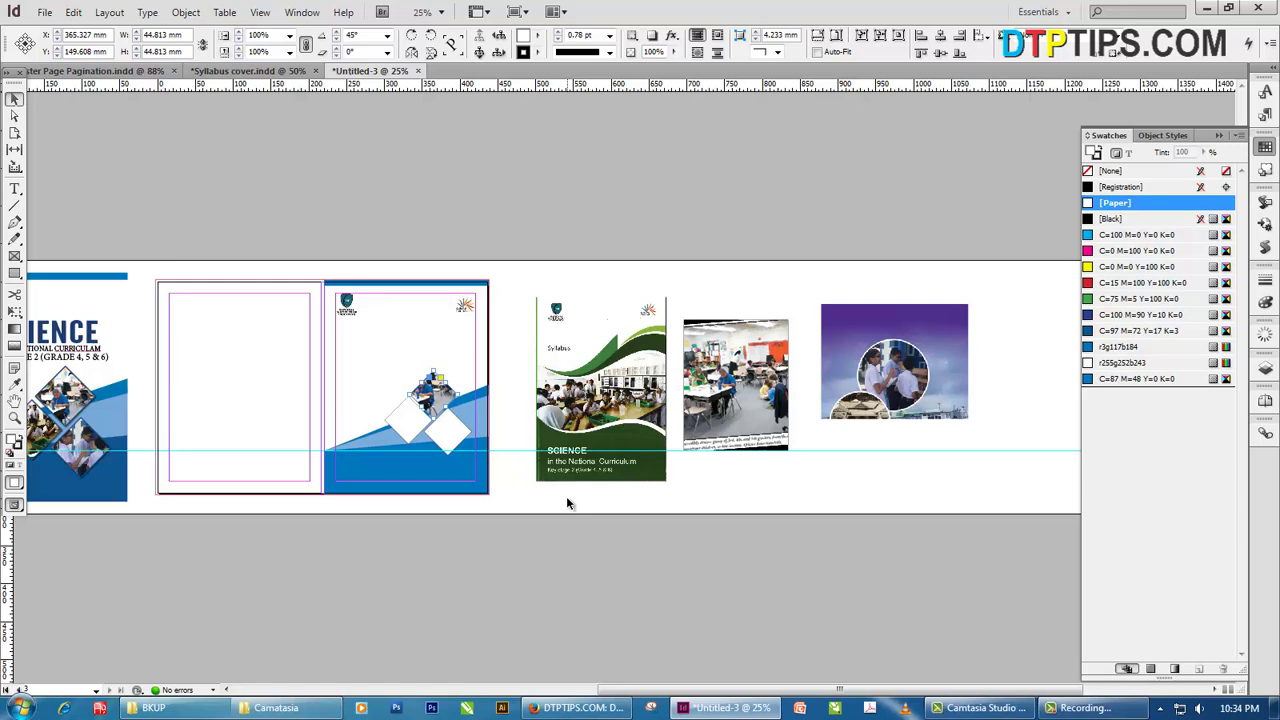
left_click(73, 12)
left_click(557, 248)
scroll(495, 374, "left", 3)
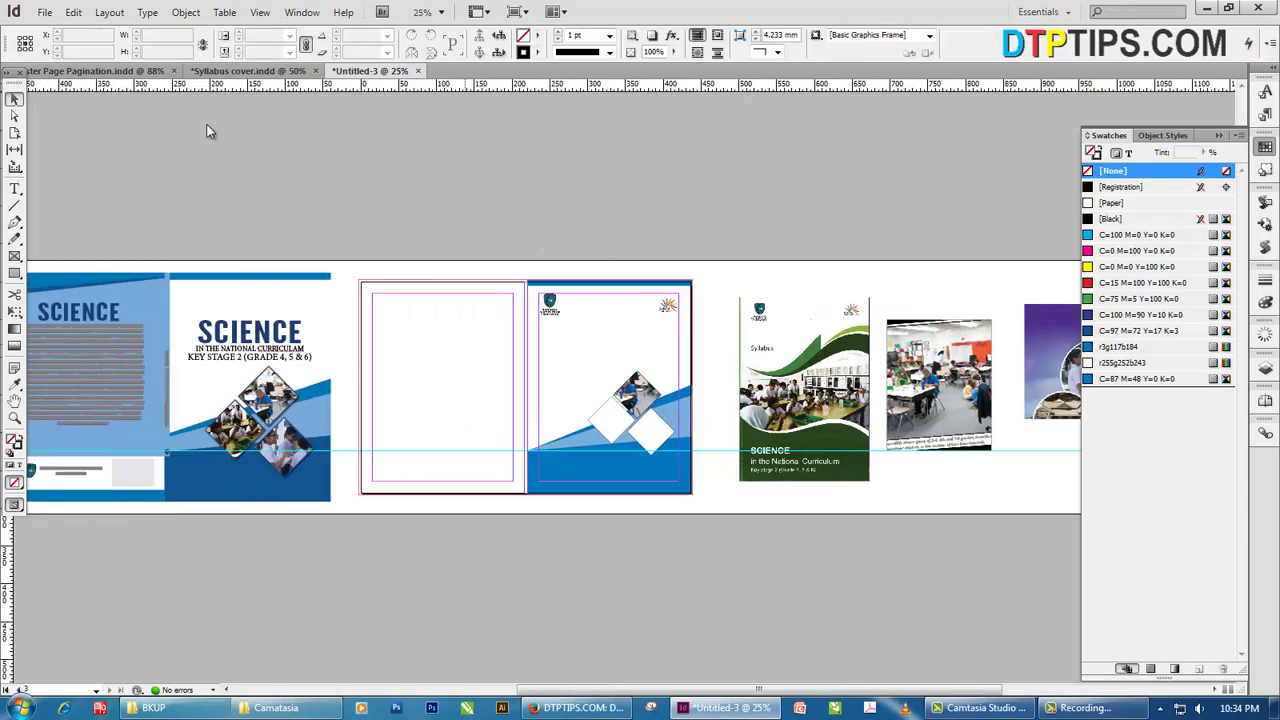
left_click(73, 12)
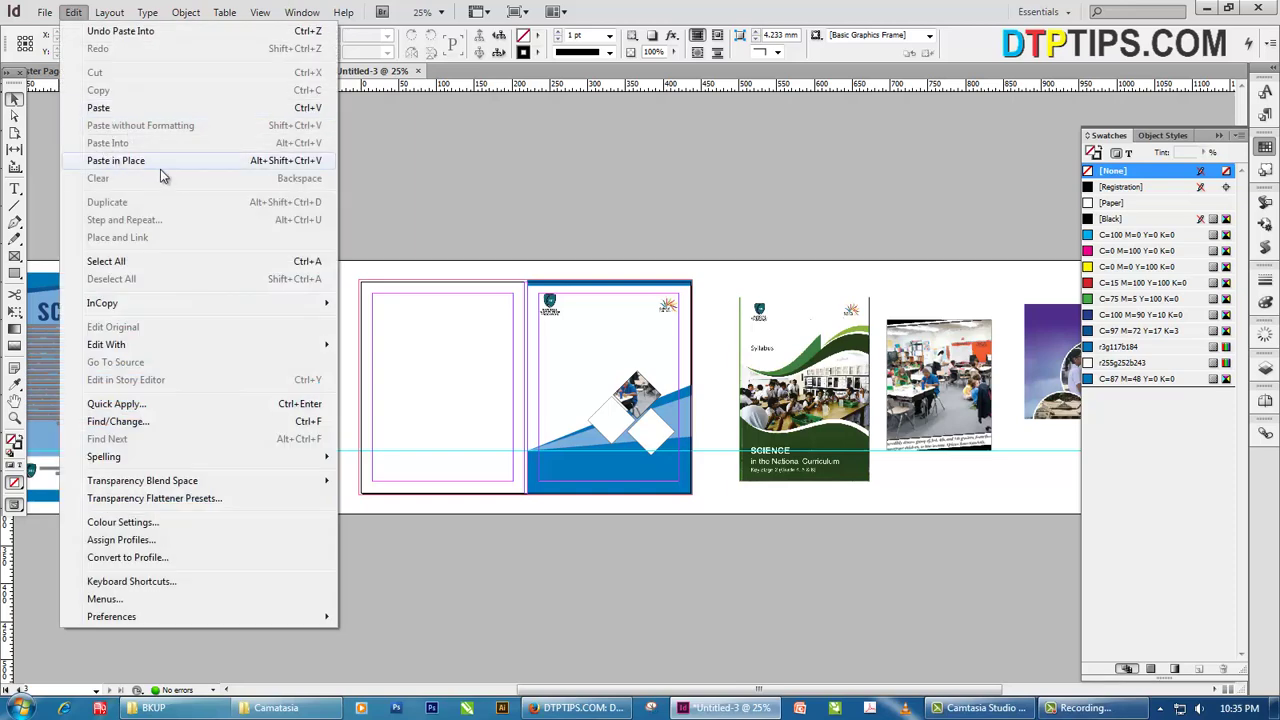
left_click(620, 230)
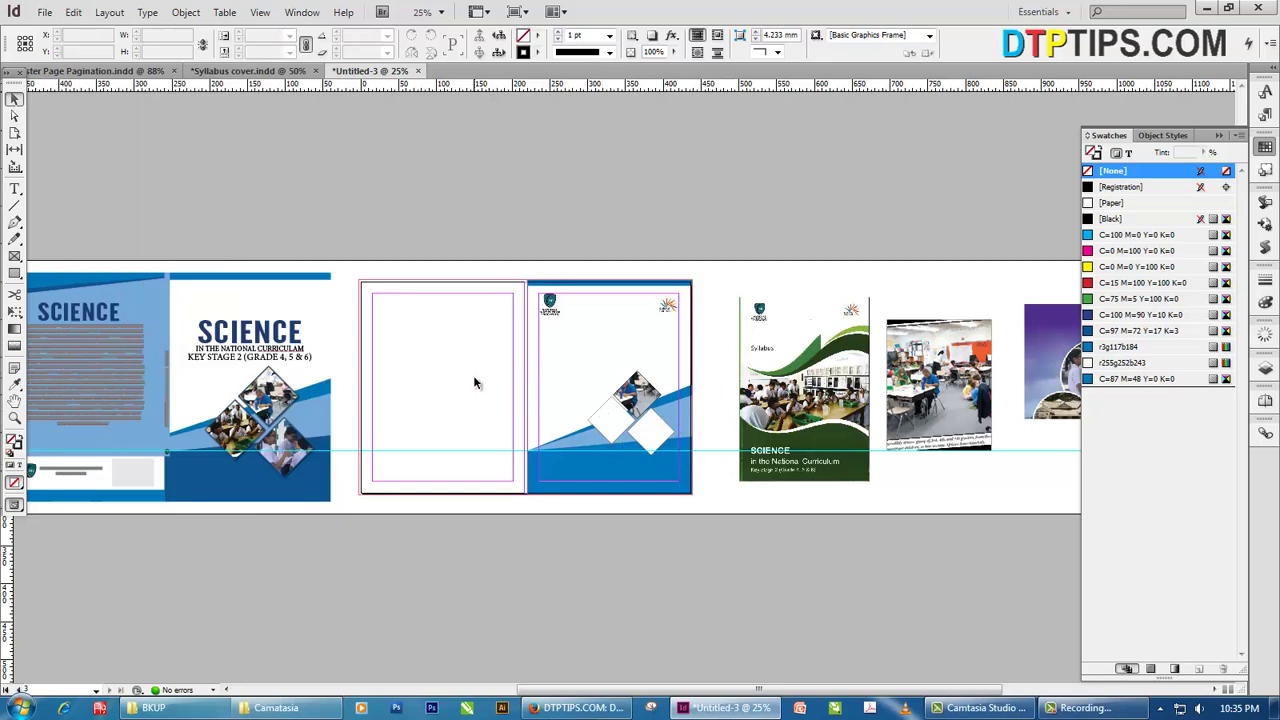
Reposition the classroom photo inside the front cover's upper diamond so the boy in blue writing at the table is centred
scroll(660, 421, "up", 1)
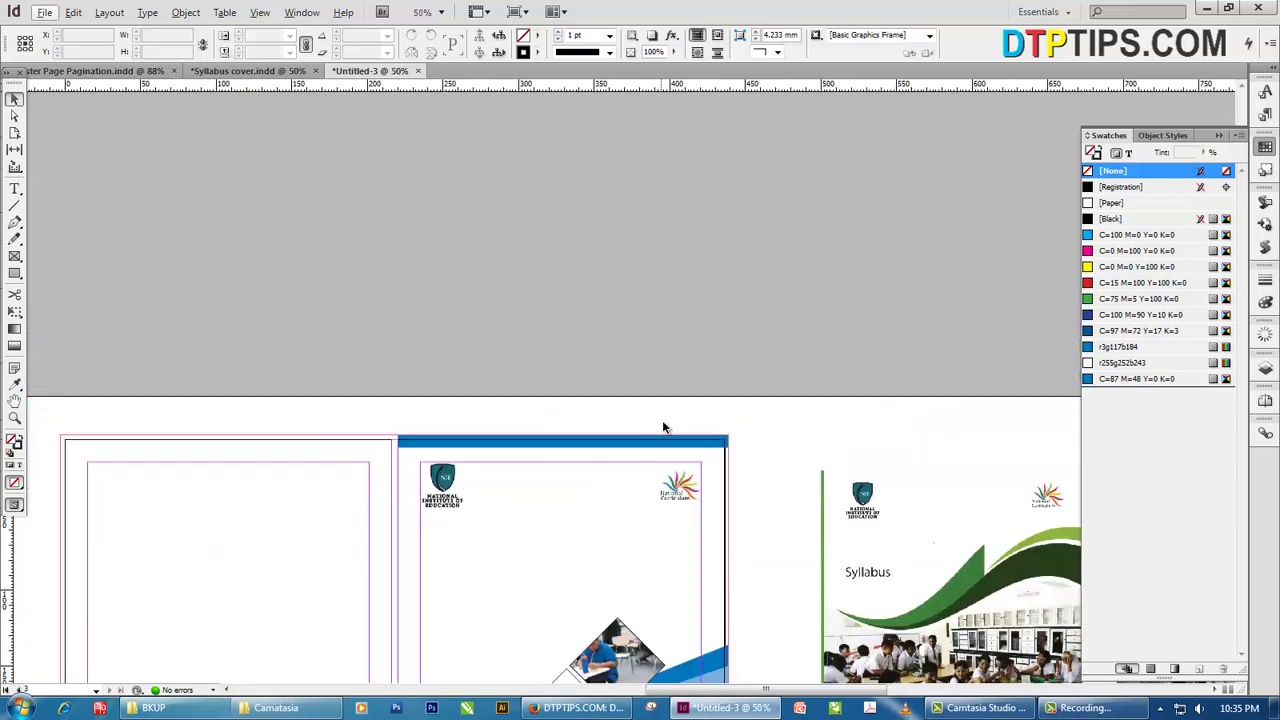
scroll(730, 425, "up", 1)
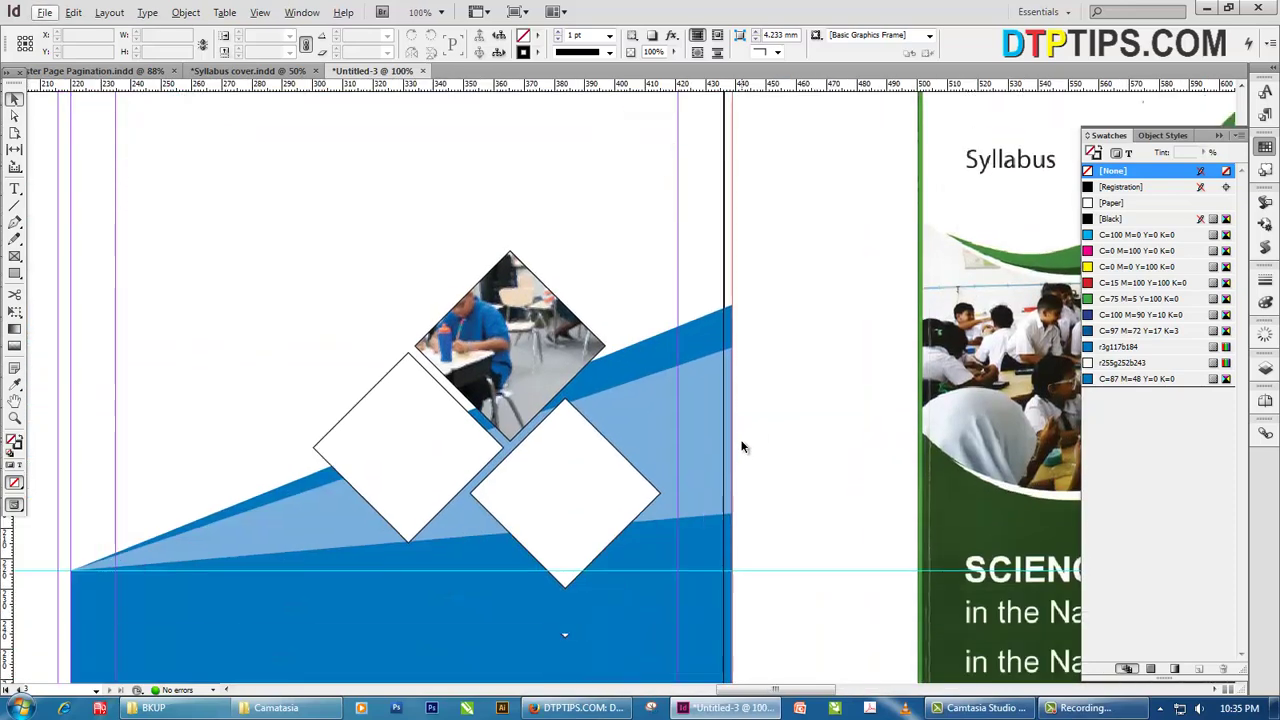
left_click(492, 250)
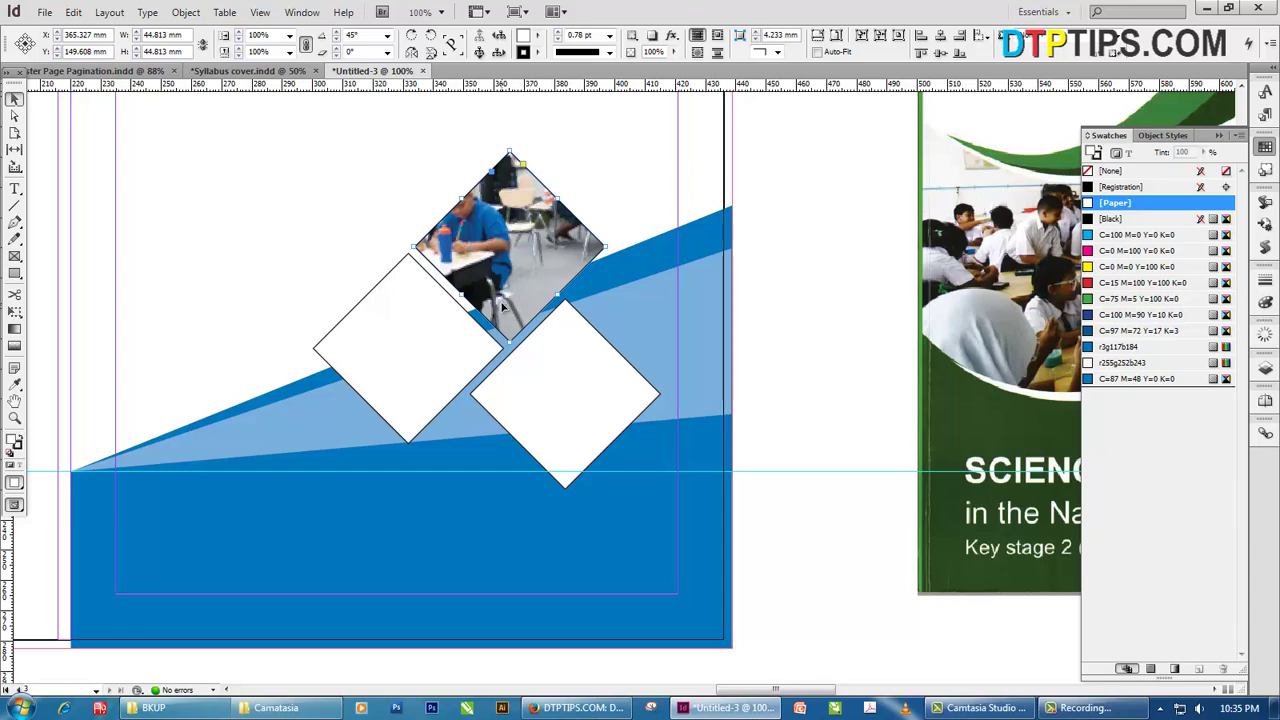
left_click(340, 236)
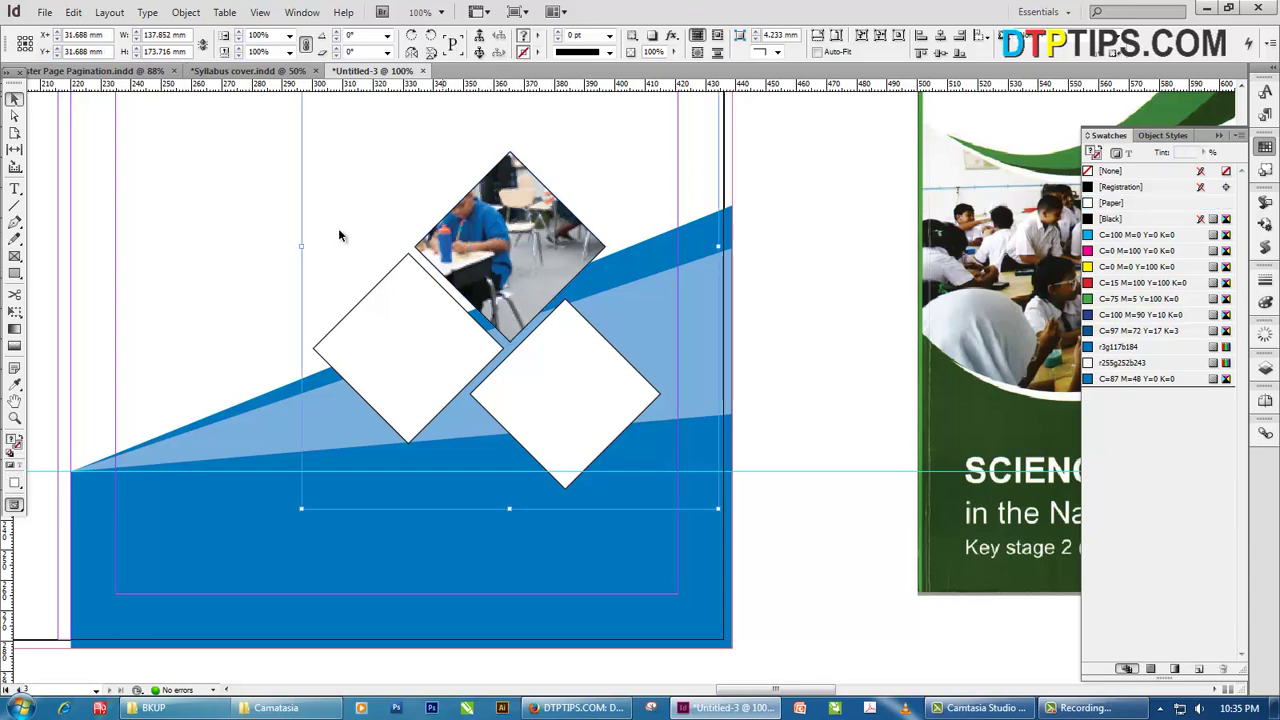
left_click_drag(479, 250, 512, 259)
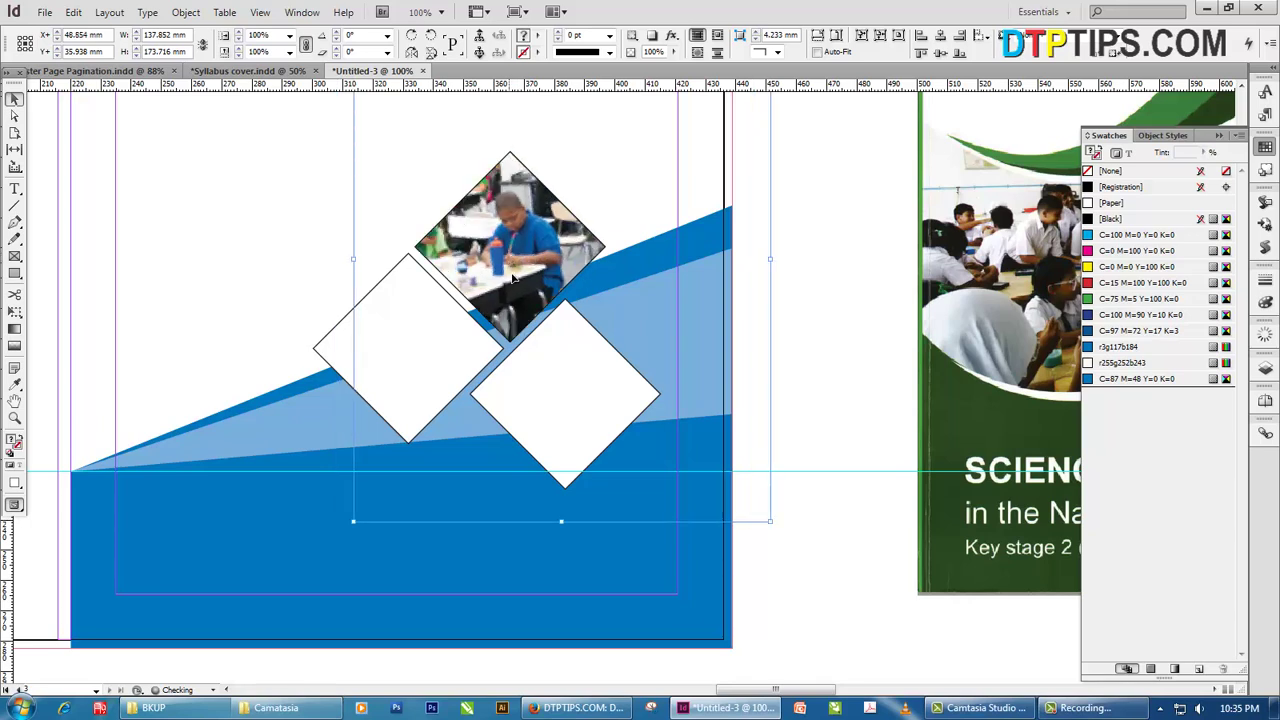
left_click_drag(524, 274, 528, 270)
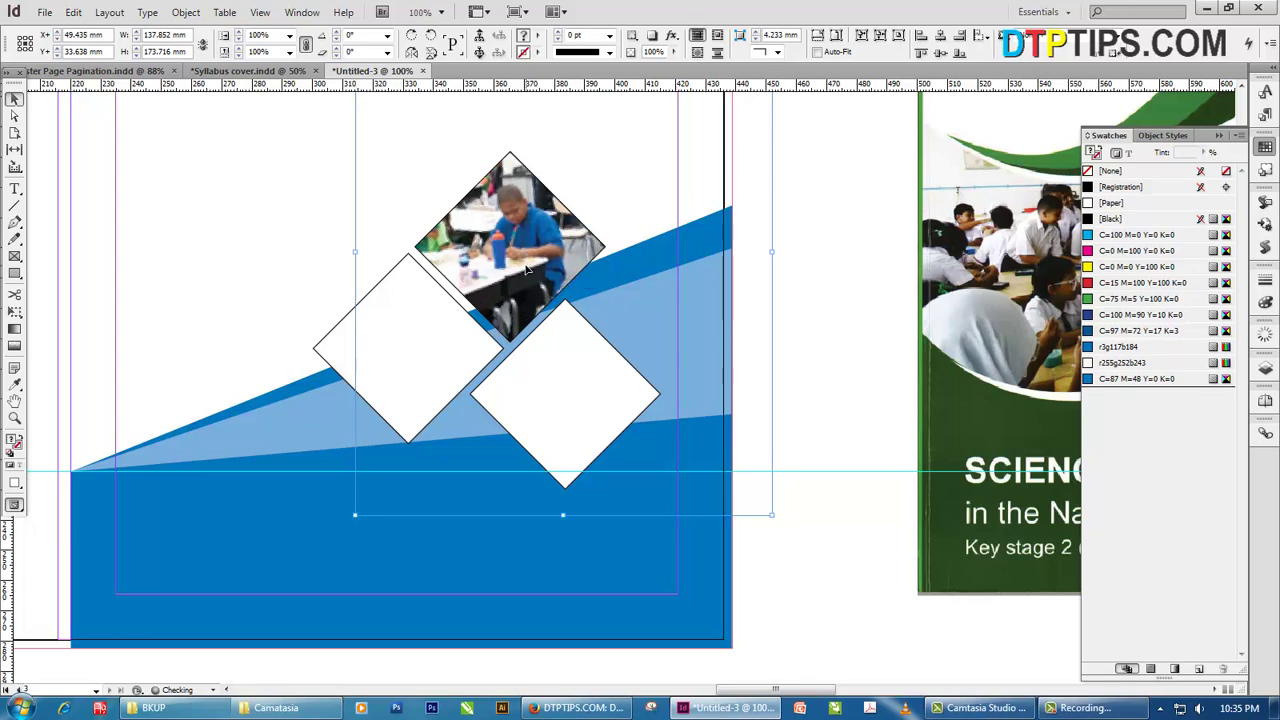
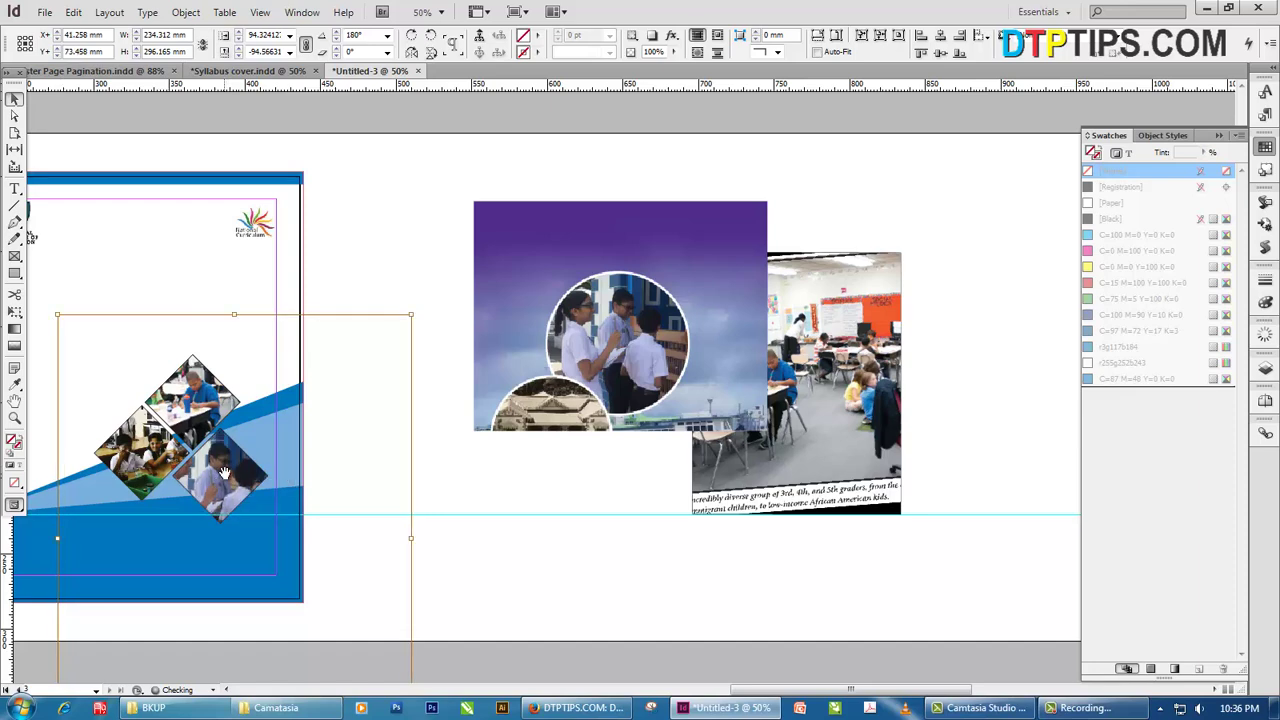
Remove the black outline from the three photo diamonds on the front cover by setting their stroke to [None]
left_click(430, 503)
left_click_drag(378, 568, 581, 552)
scroll(583, 552, "left", 1)
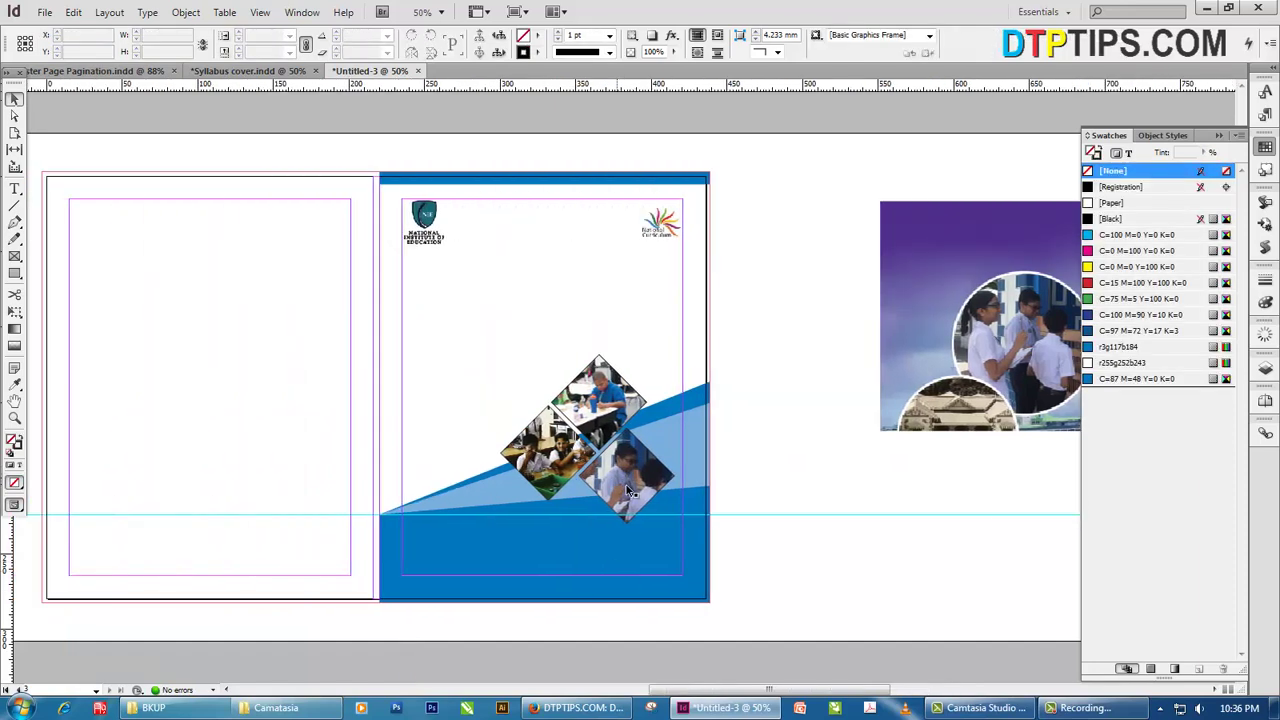
left_click(626, 490)
left_click(597, 394)
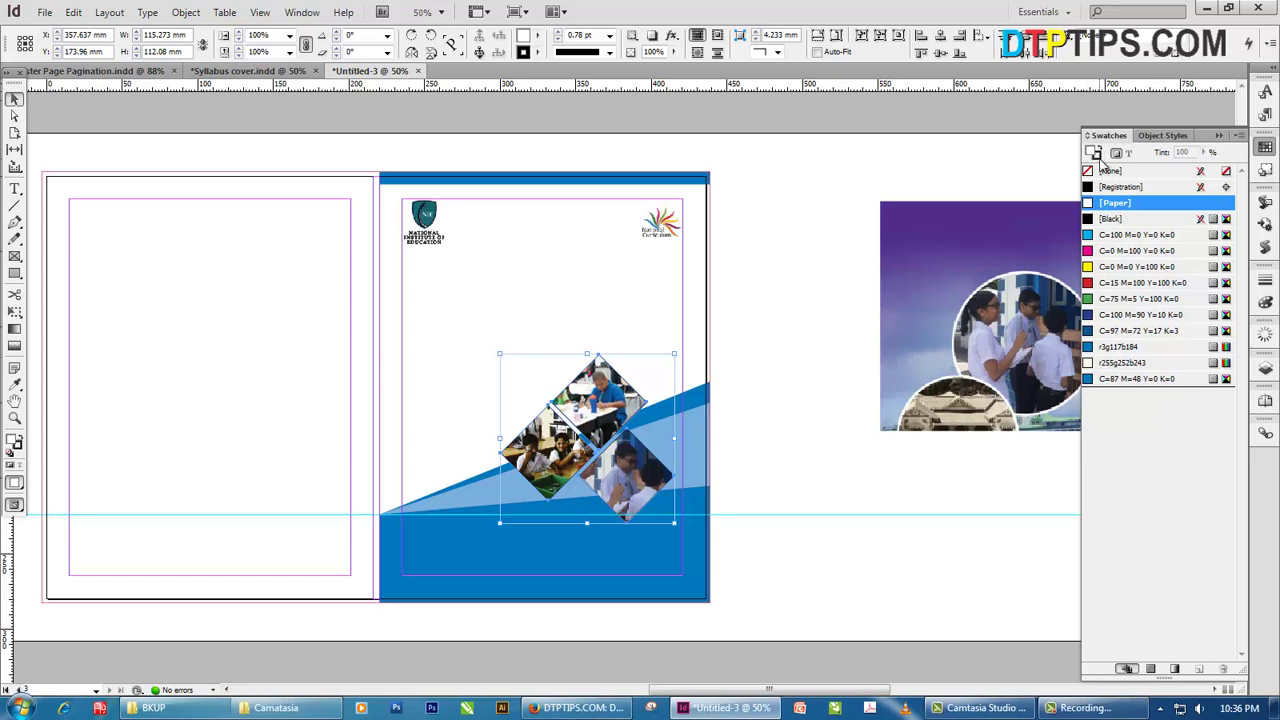
left_click(994, 120)
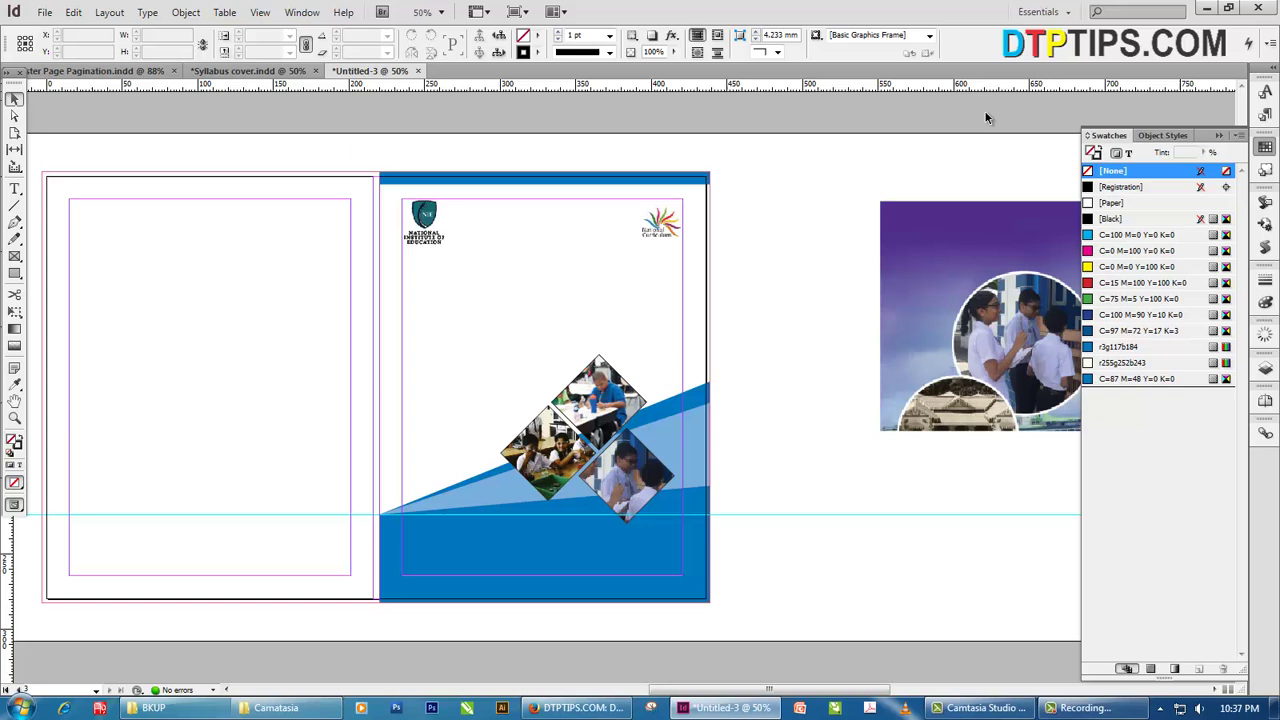
left_click(597, 393)
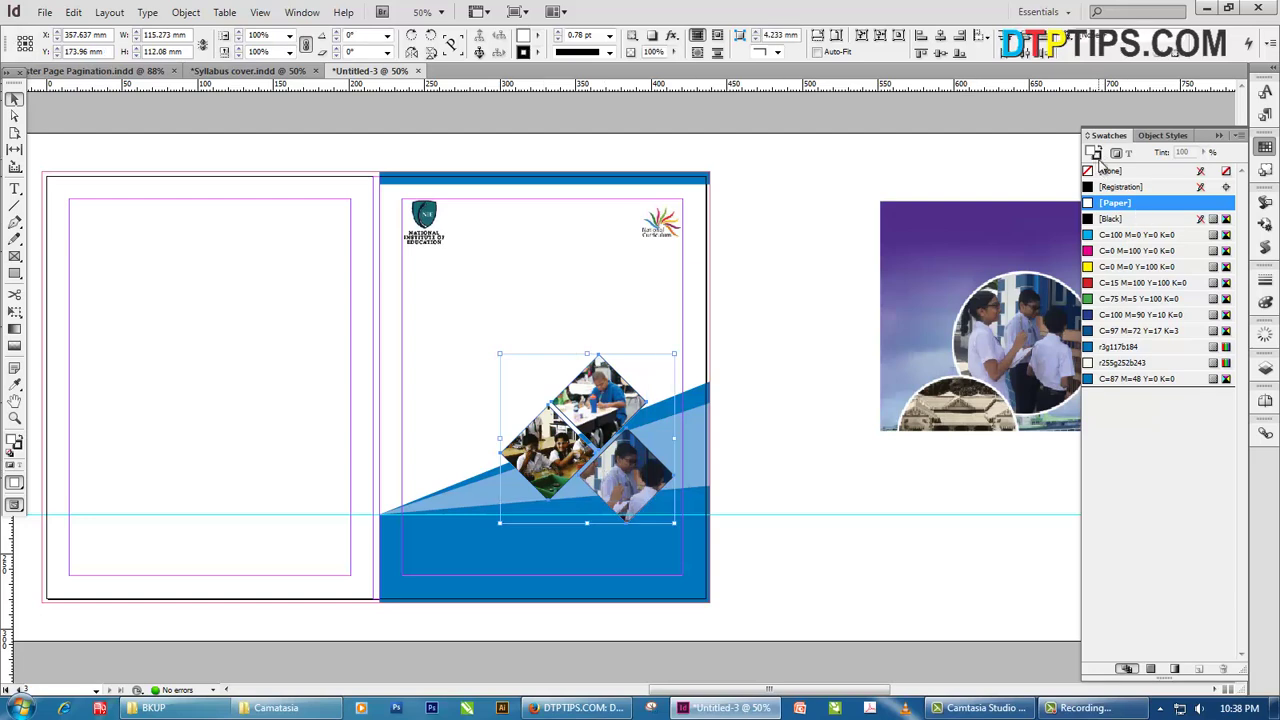
left_click(1097, 156)
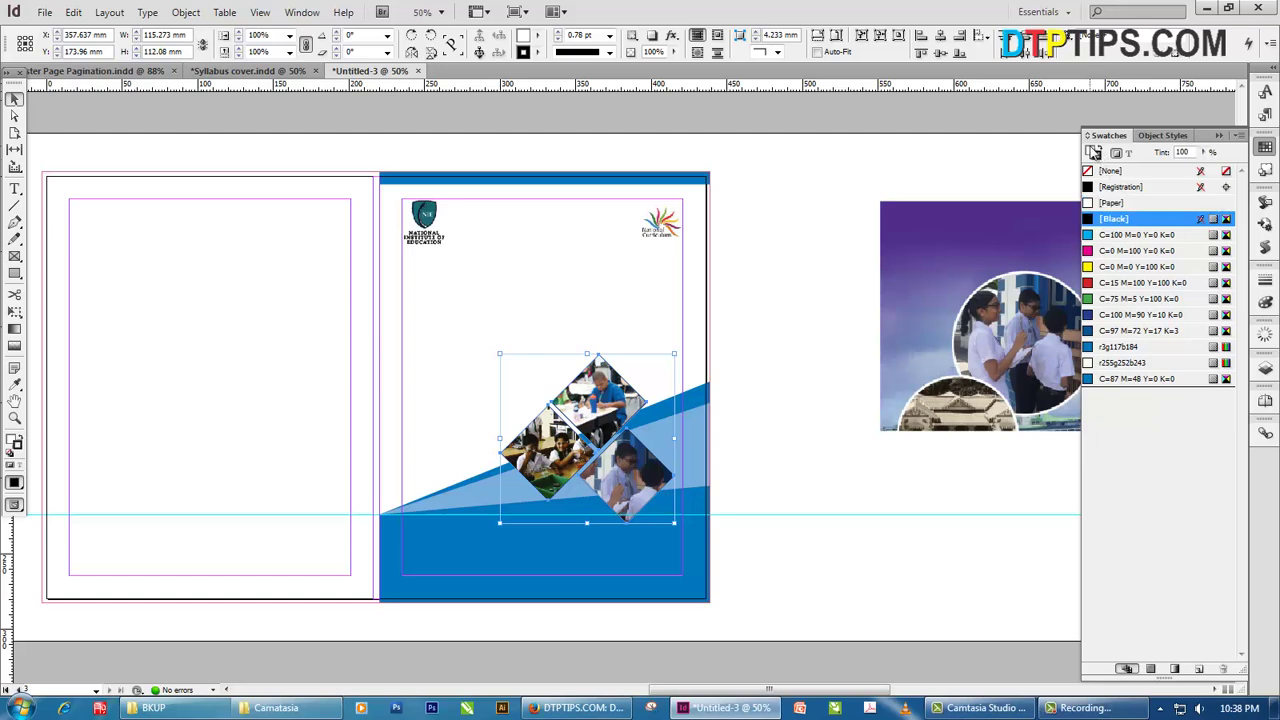
left_click(1093, 154)
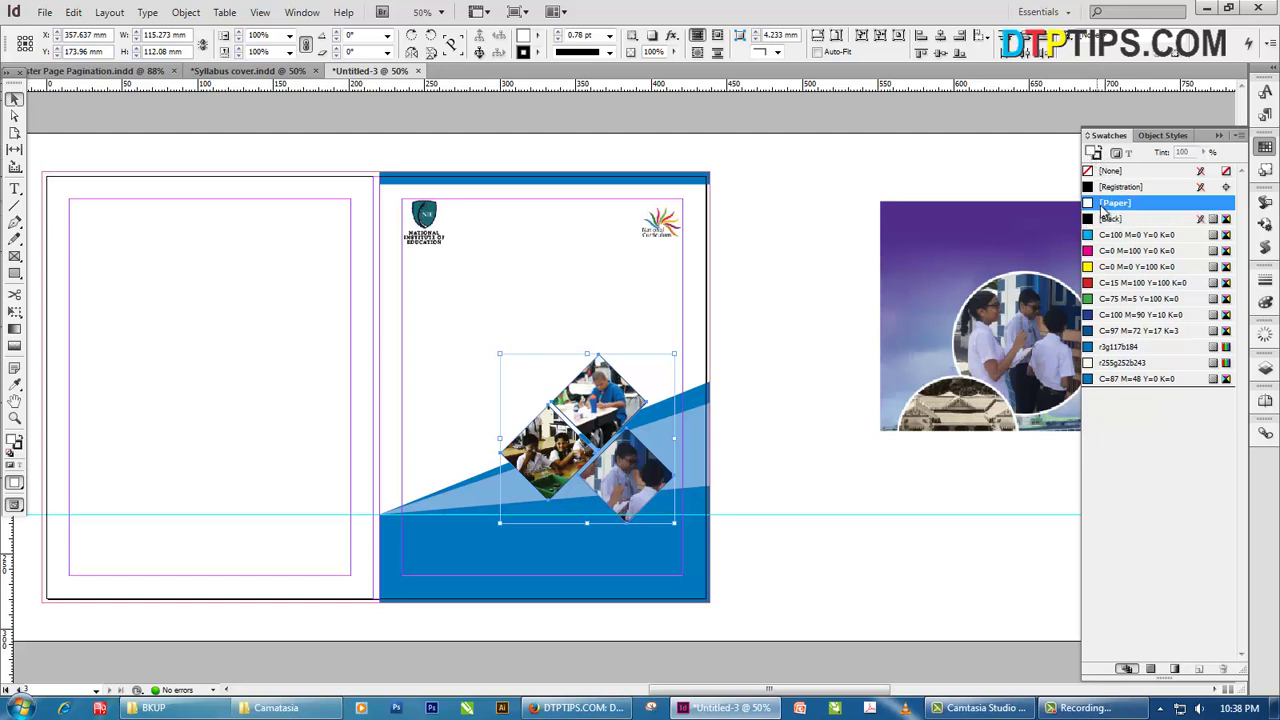
left_click(1096, 157)
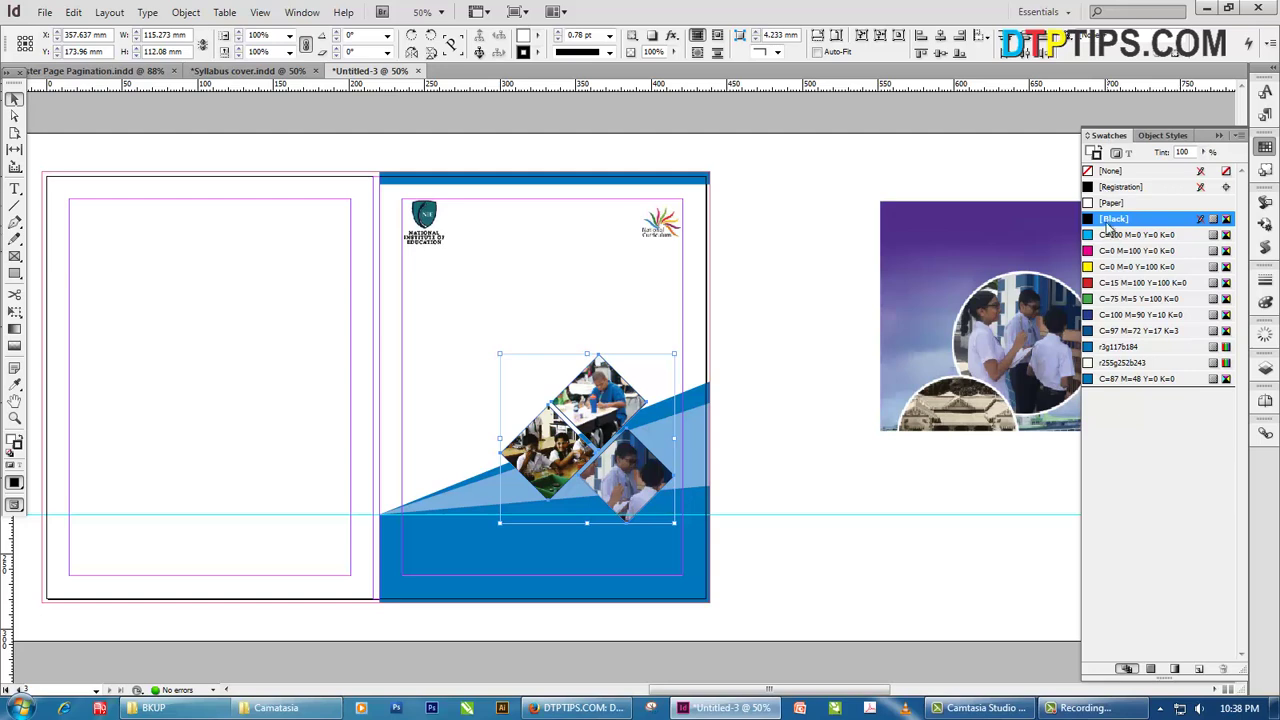
left_click(1108, 174)
left_click(748, 363)
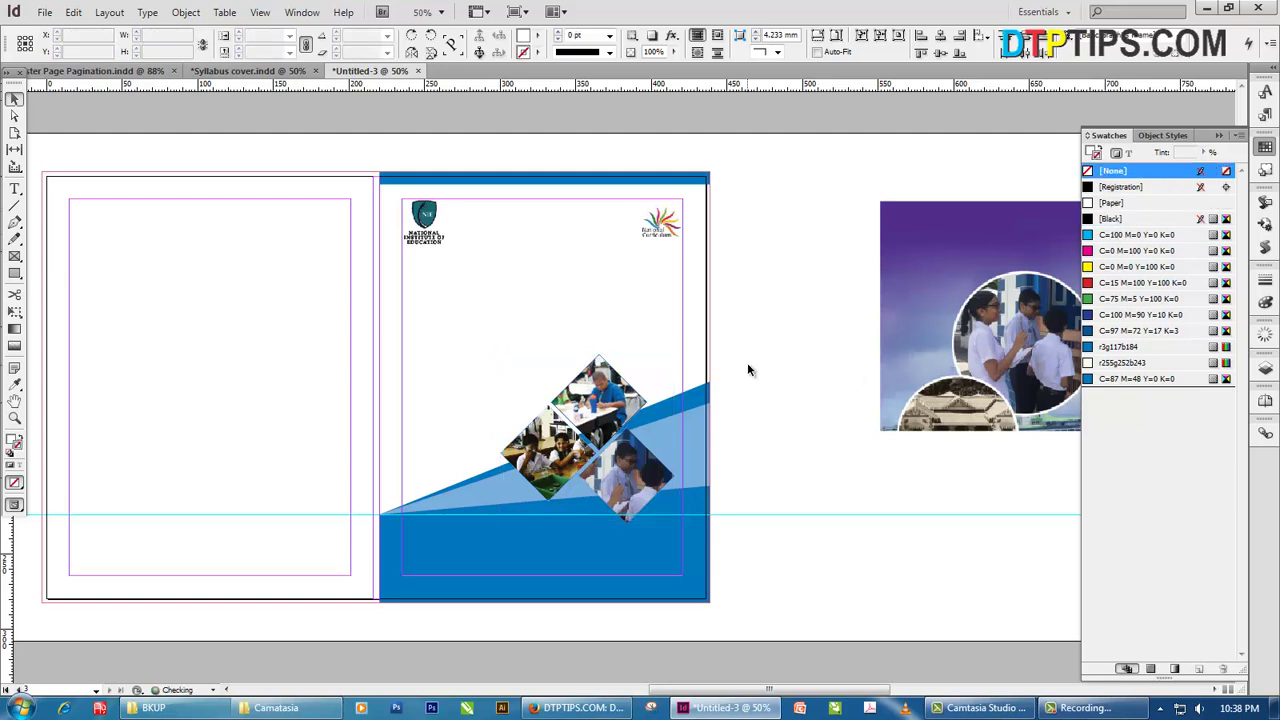
Add a text frame about 178 × 58 mm below the front cover's logos and enter the title Science at 85 pt
scroll(822, 392, "left", 2)
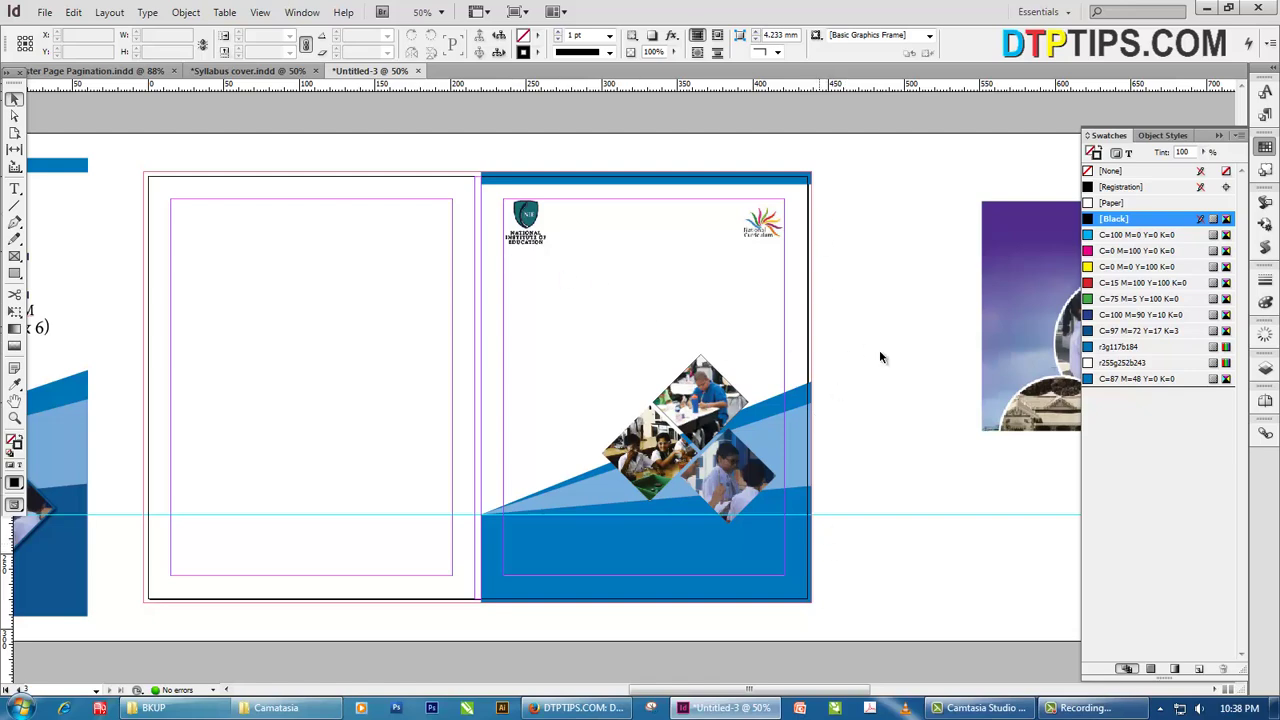
scroll(399, 434, "left", 4)
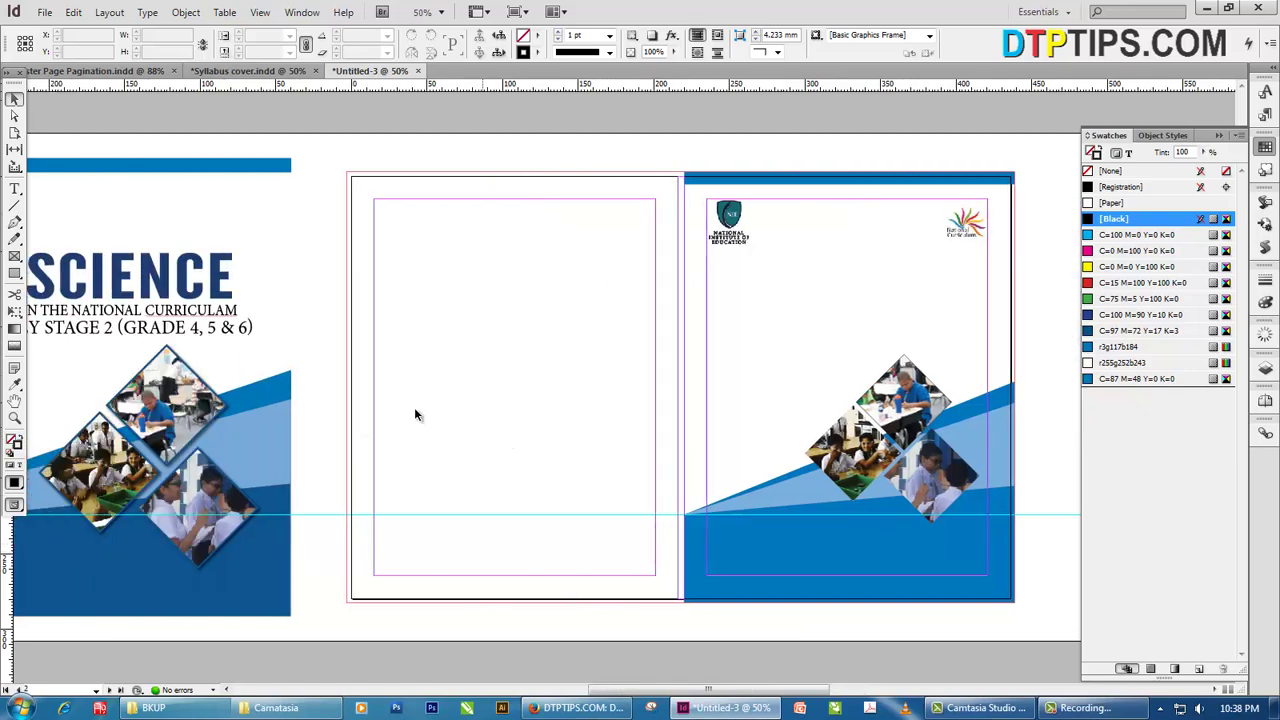
left_click(120, 292)
left_click(458, 403)
left_click(15, 189)
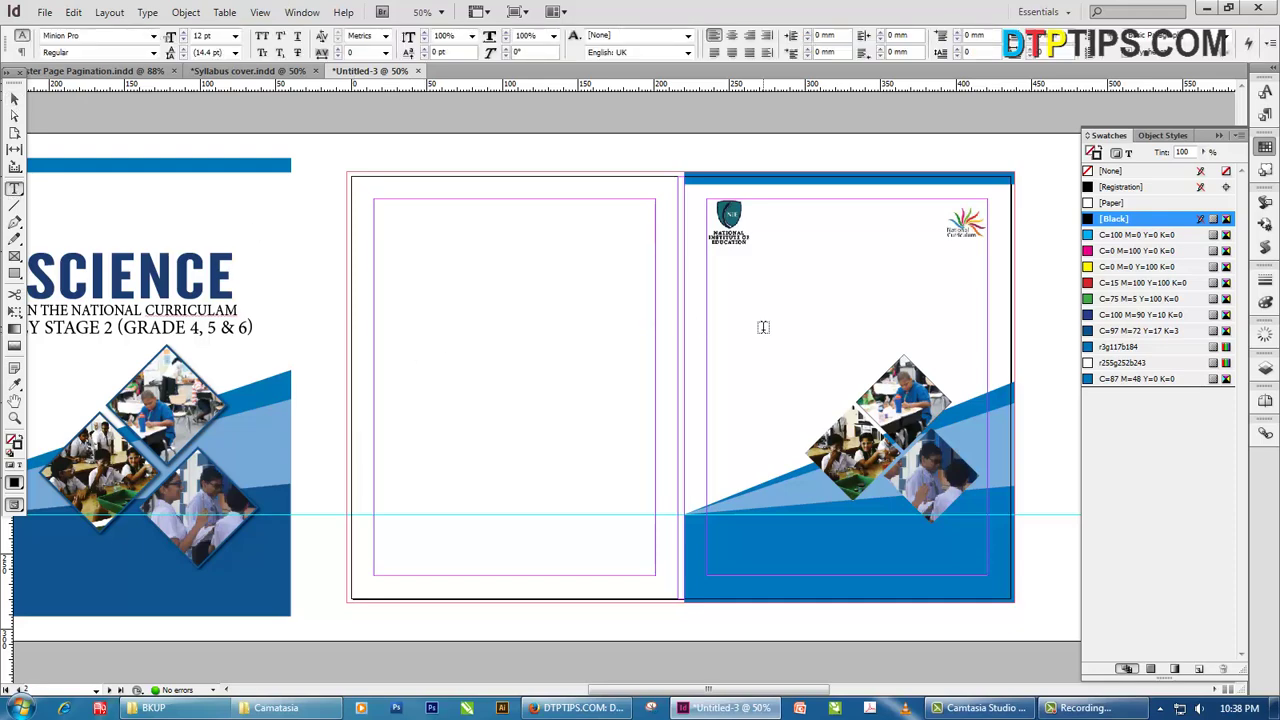
left_click_drag(716, 270, 992, 356)
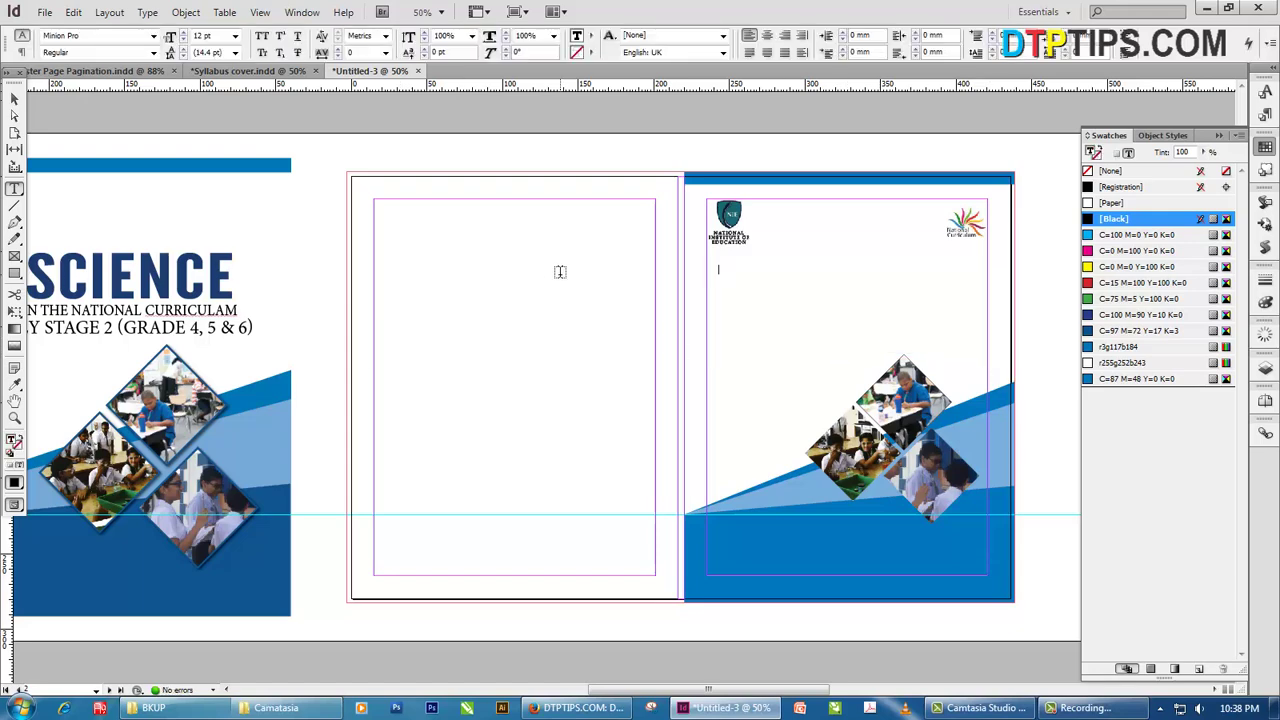
type("Science")
key("ctrl+a")
left_click(174, 38)
key("Return")
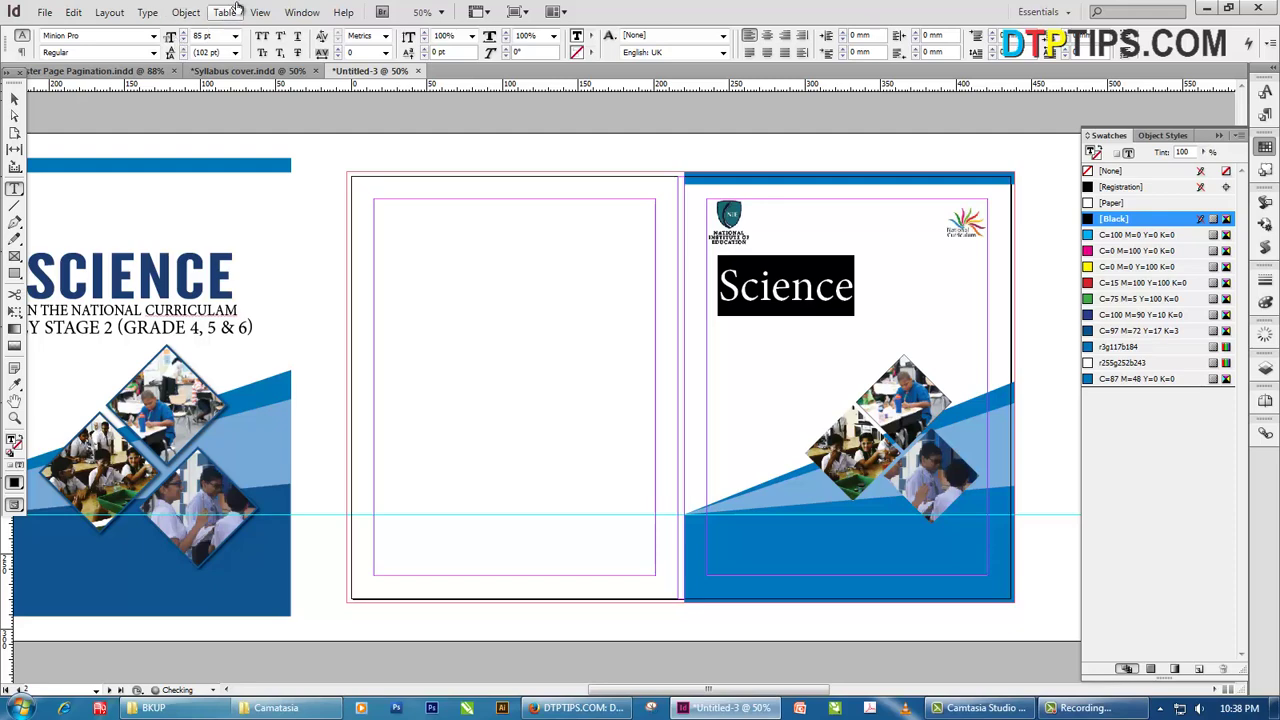
Check the reference title's font and set the new Science title to League Gothic
left_click(138, 265)
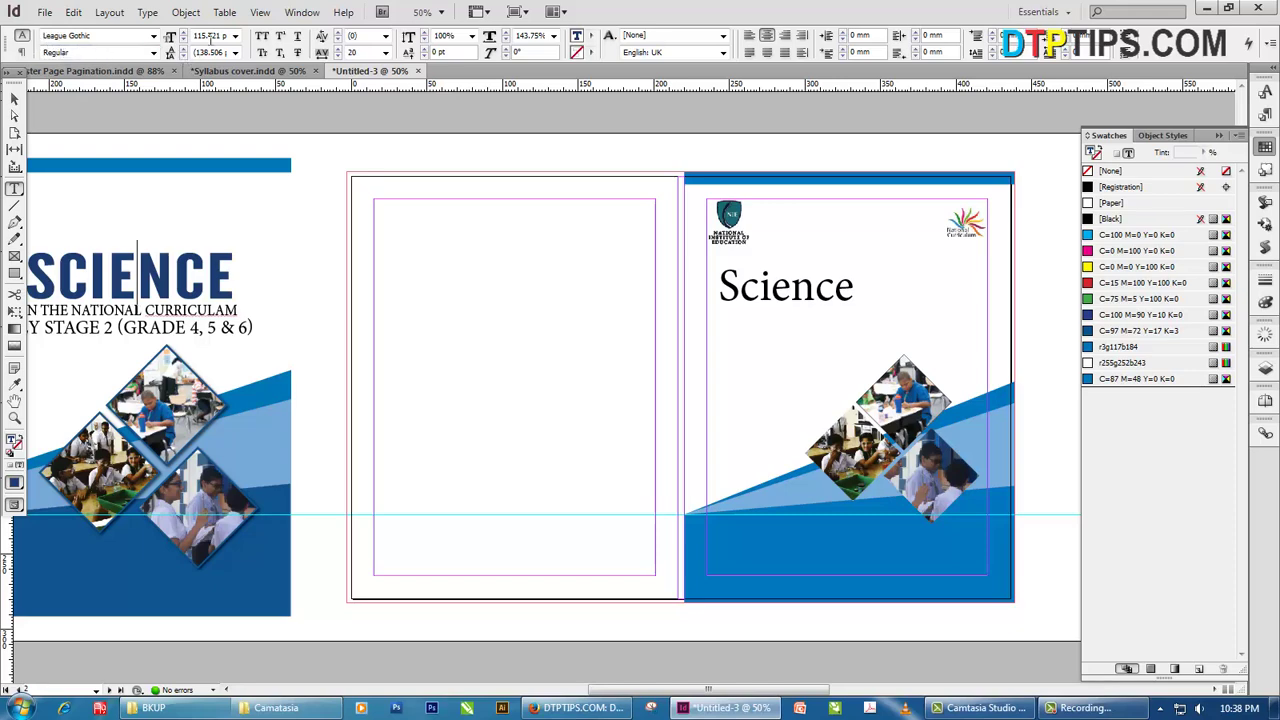
left_click(788, 289)
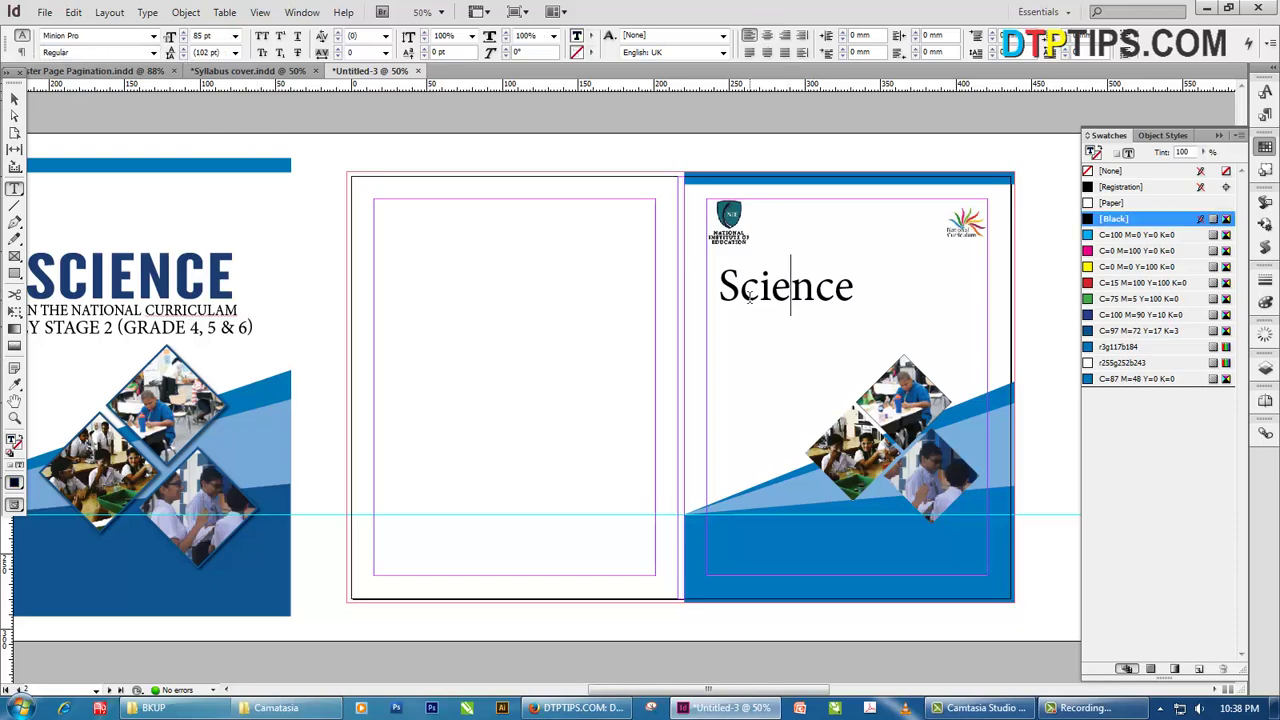
double_click(826, 310)
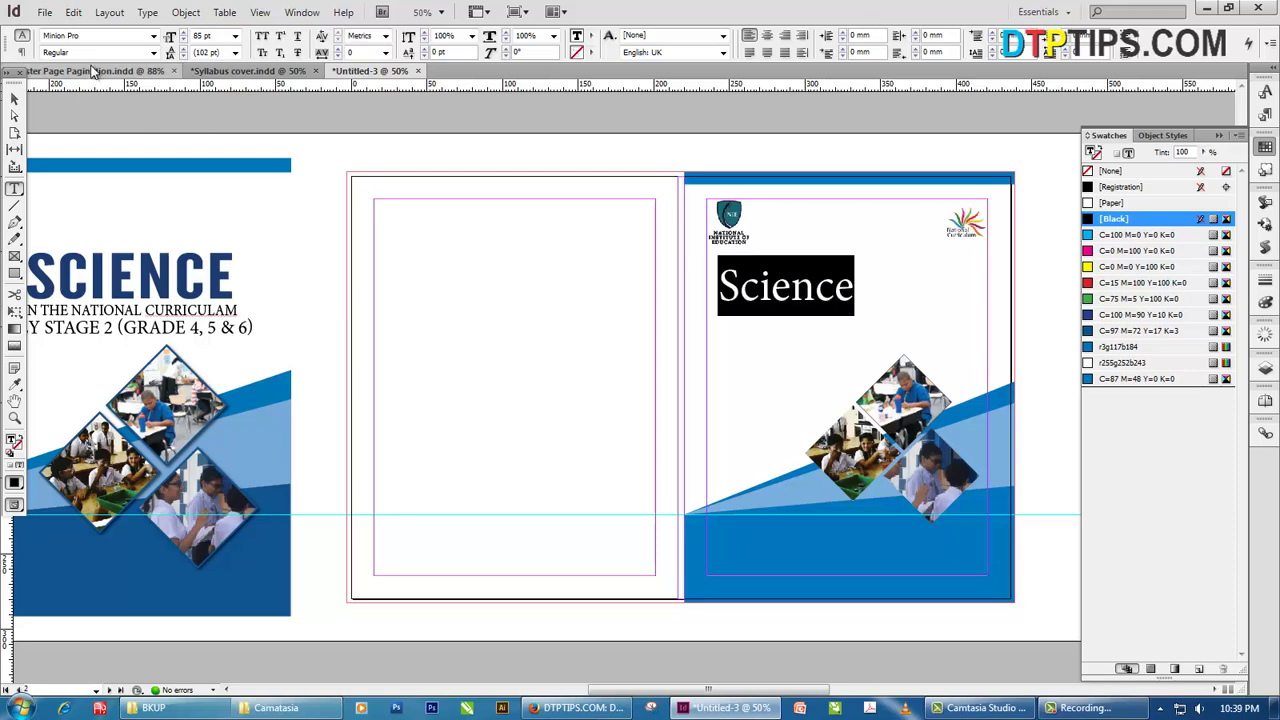
left_click_drag(90, 35, 4, 31)
type("Bamba LET")
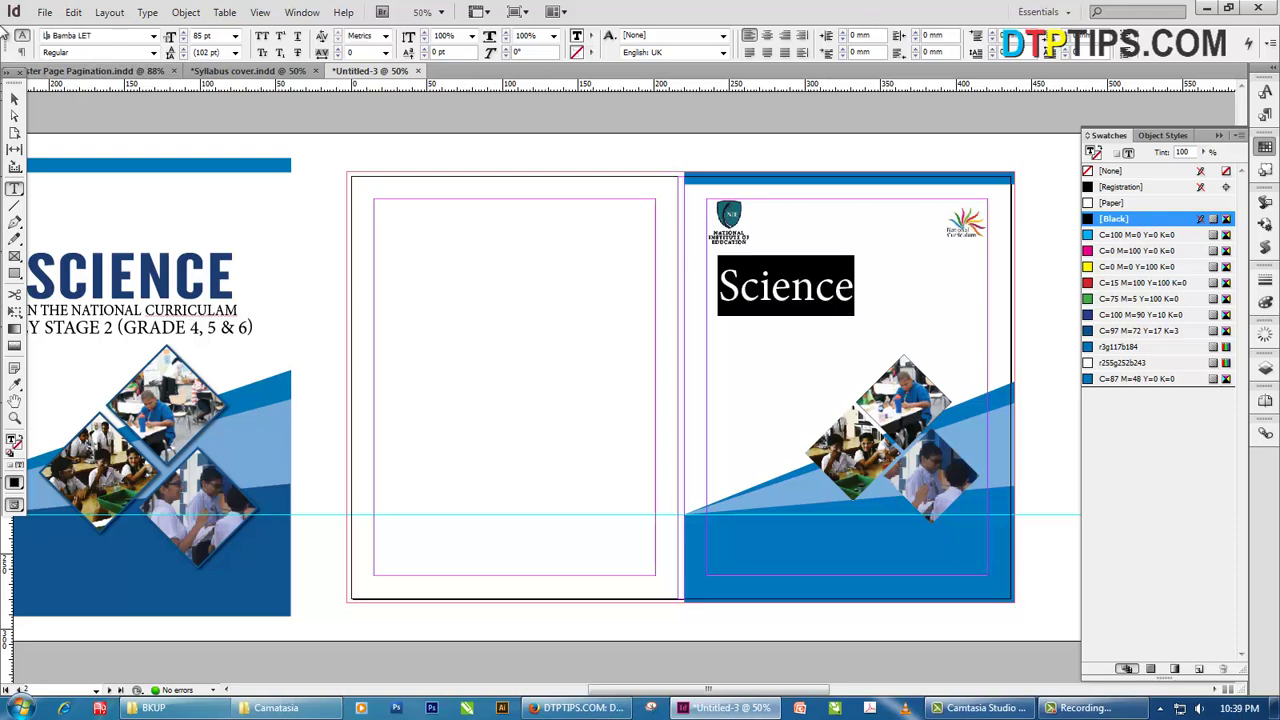
key("Escape")
type("League Gothic")
left_click(108, 36)
type("Leag")
Set the front cover title's size to 115 pt and apply All Caps
double_click(219, 36)
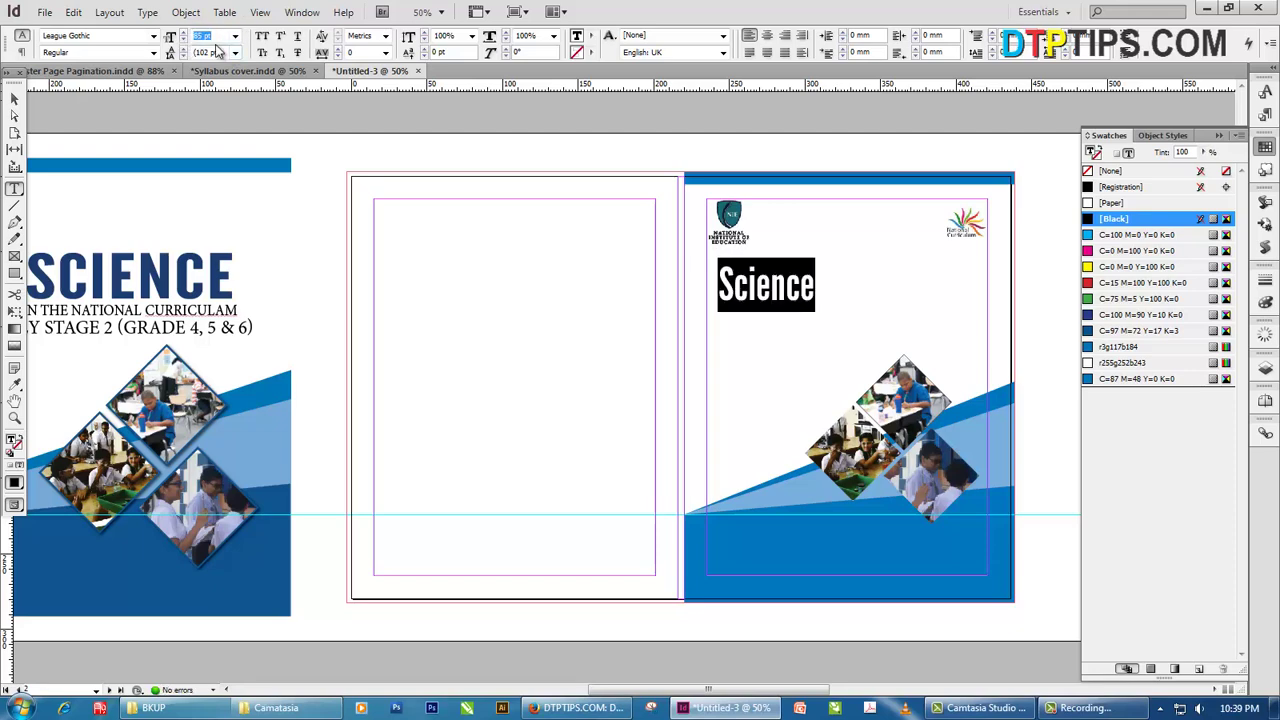
type("115")
key("Return")
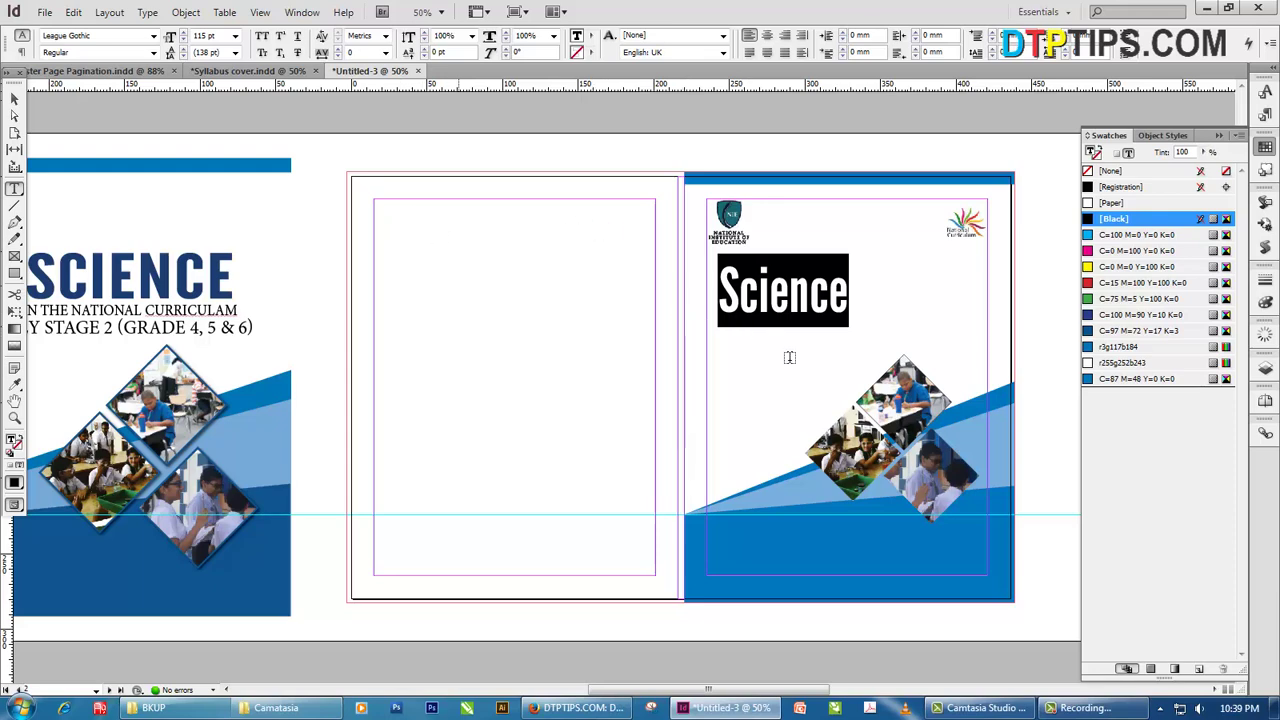
left_click(261, 37)
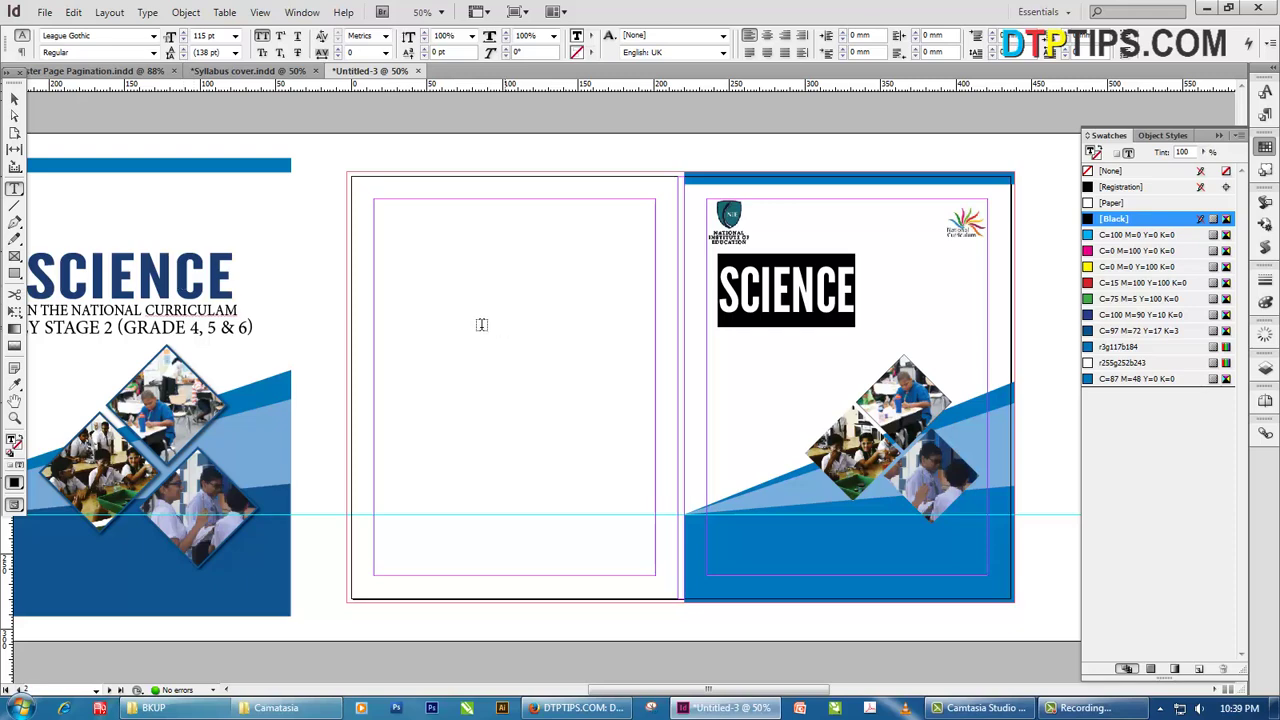
Check the reference title's character scaling and tracking, and set the new title to 143% horizontal scale and tracking 20
left_click(100, 275)
left_click_drag(60, 275, 140, 271)
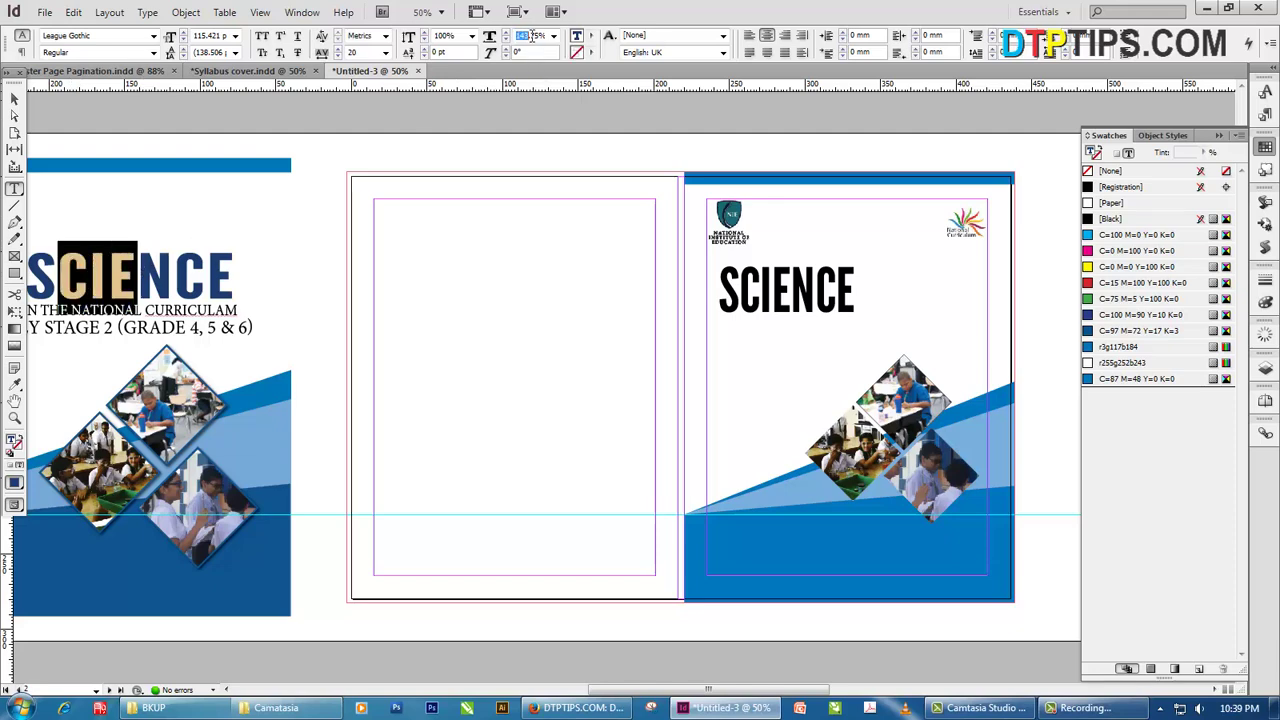
left_click_drag(533, 36, 547, 38)
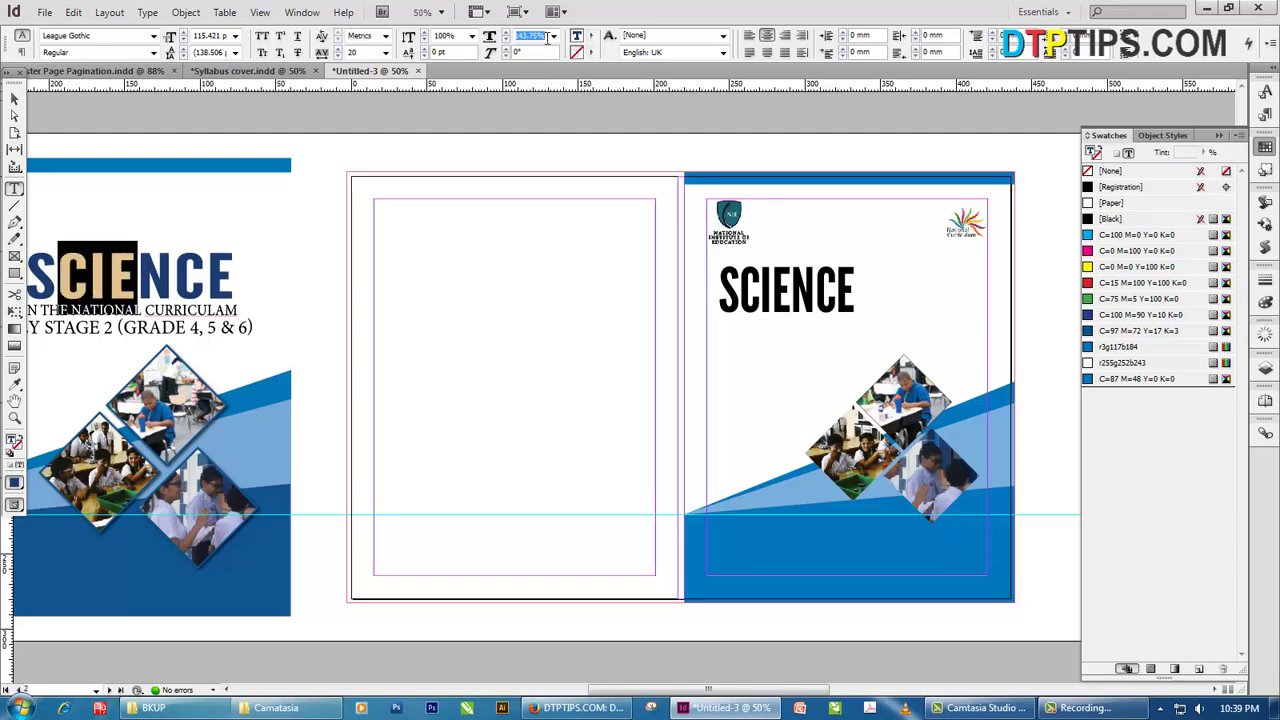
left_click(355, 52)
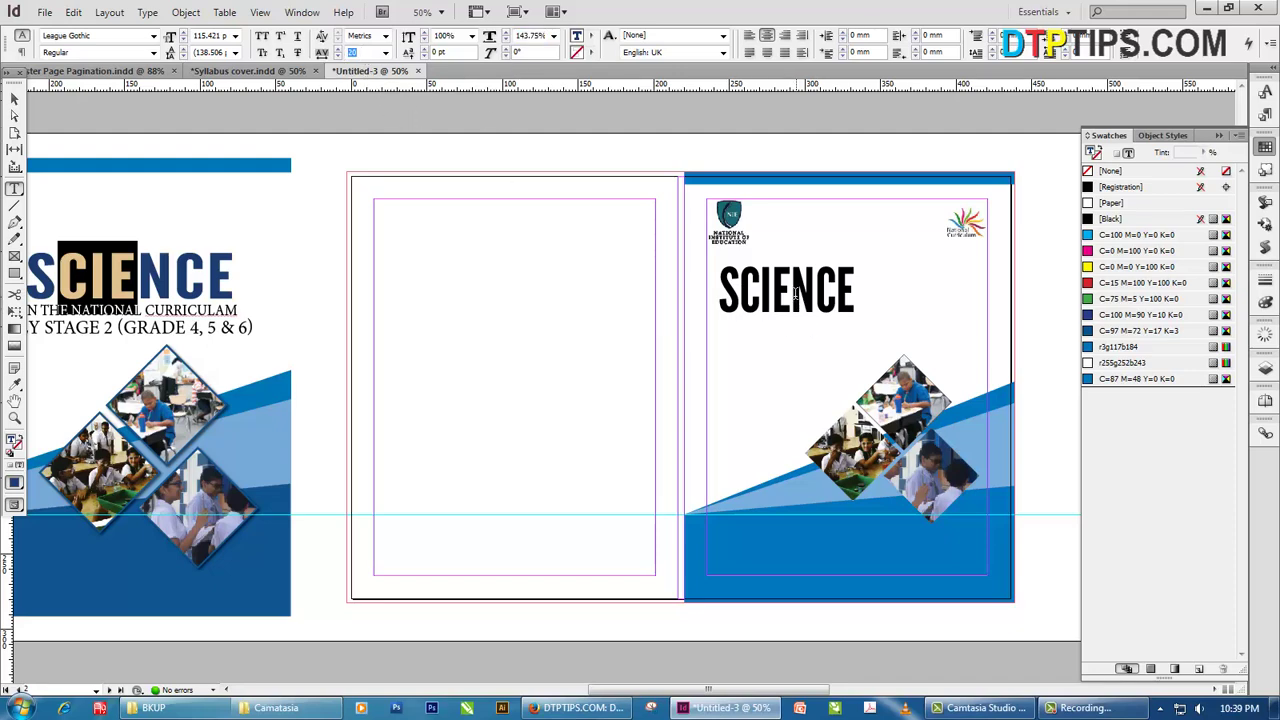
left_click(795, 292)
key("ctrl+a")
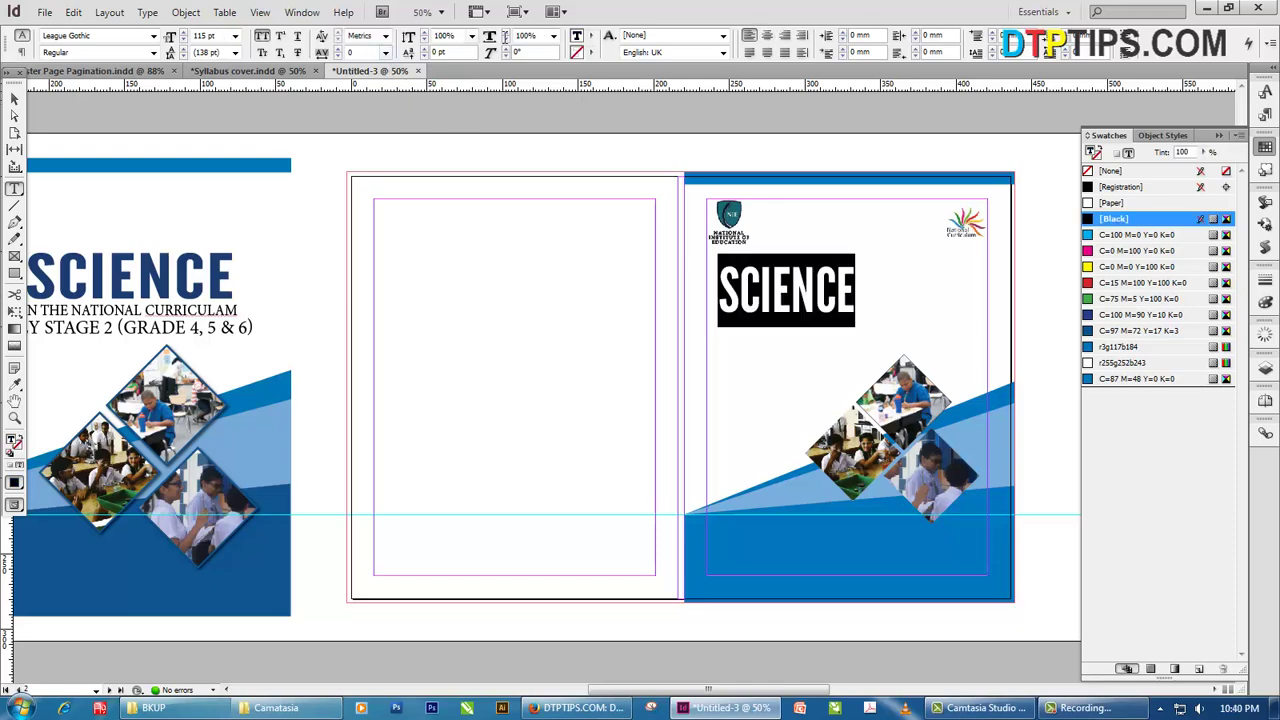
left_click(528, 36)
type("143")
key("Return")
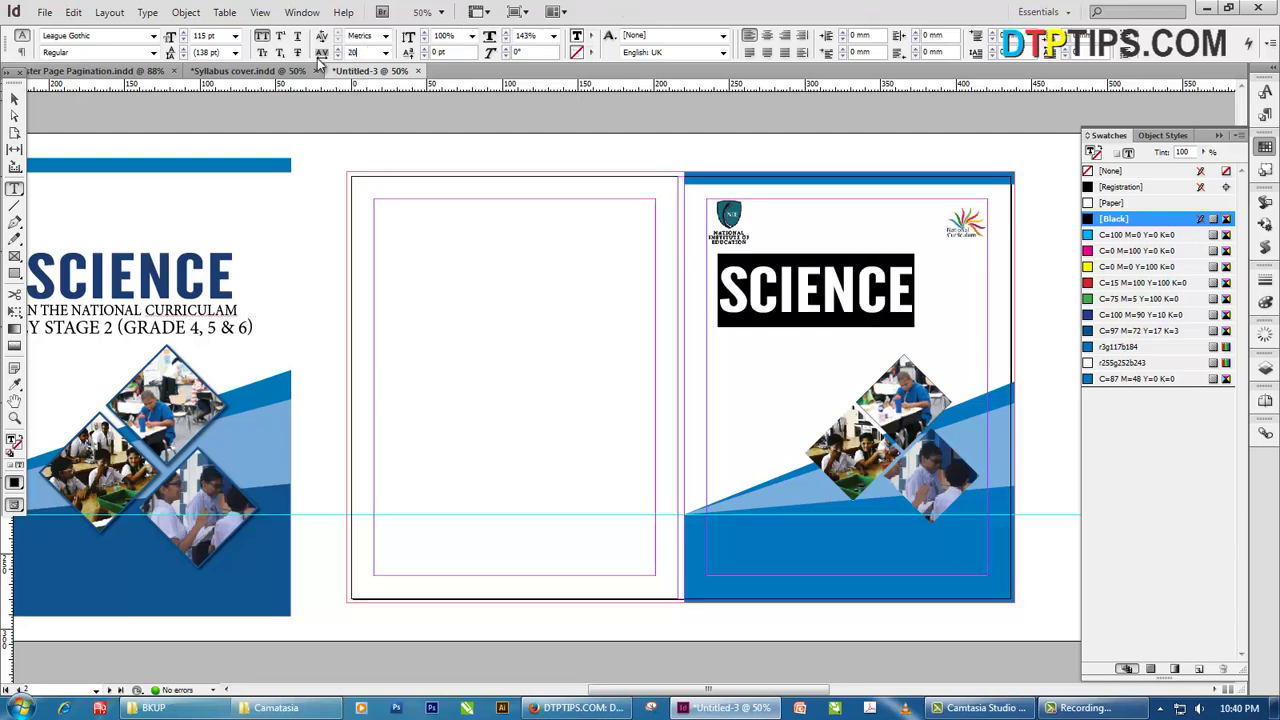
key("Return")
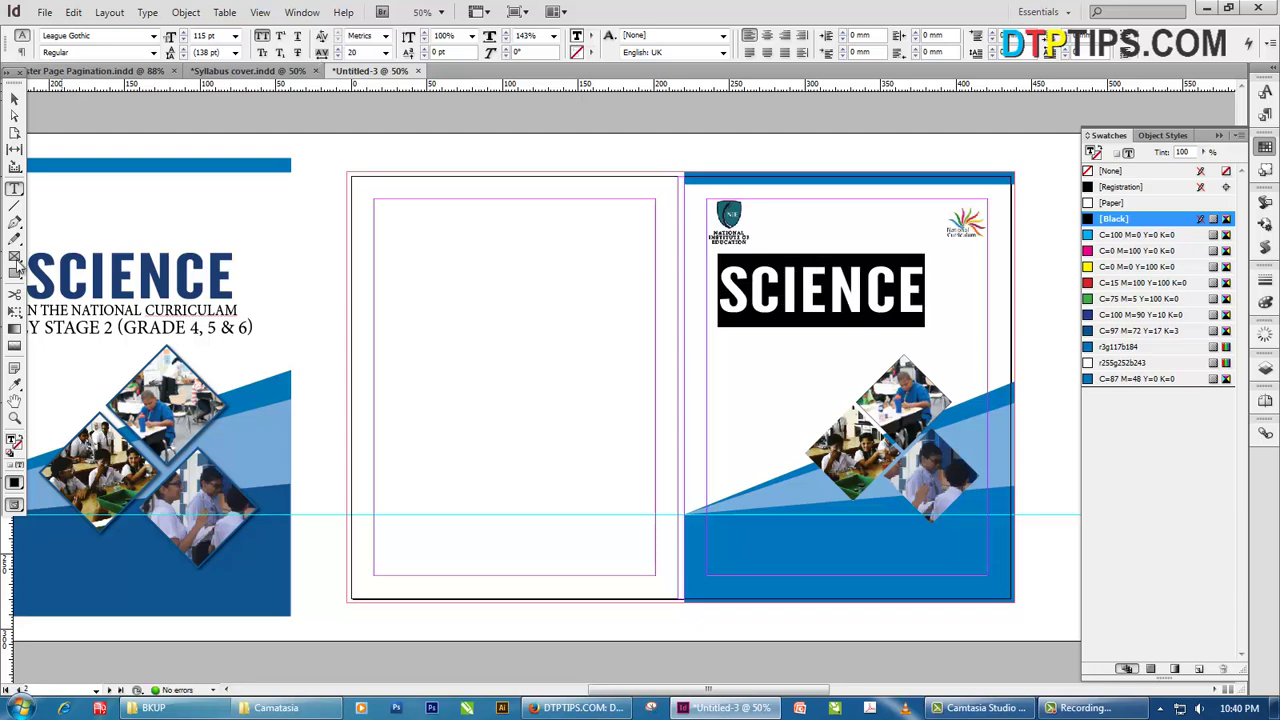
Widen the SCIENCE text frame to about 186 mm so it reaches the front cover's inner margin beside the spine
left_click(15, 98)
left_click(518, 301)
left_click(748, 308)
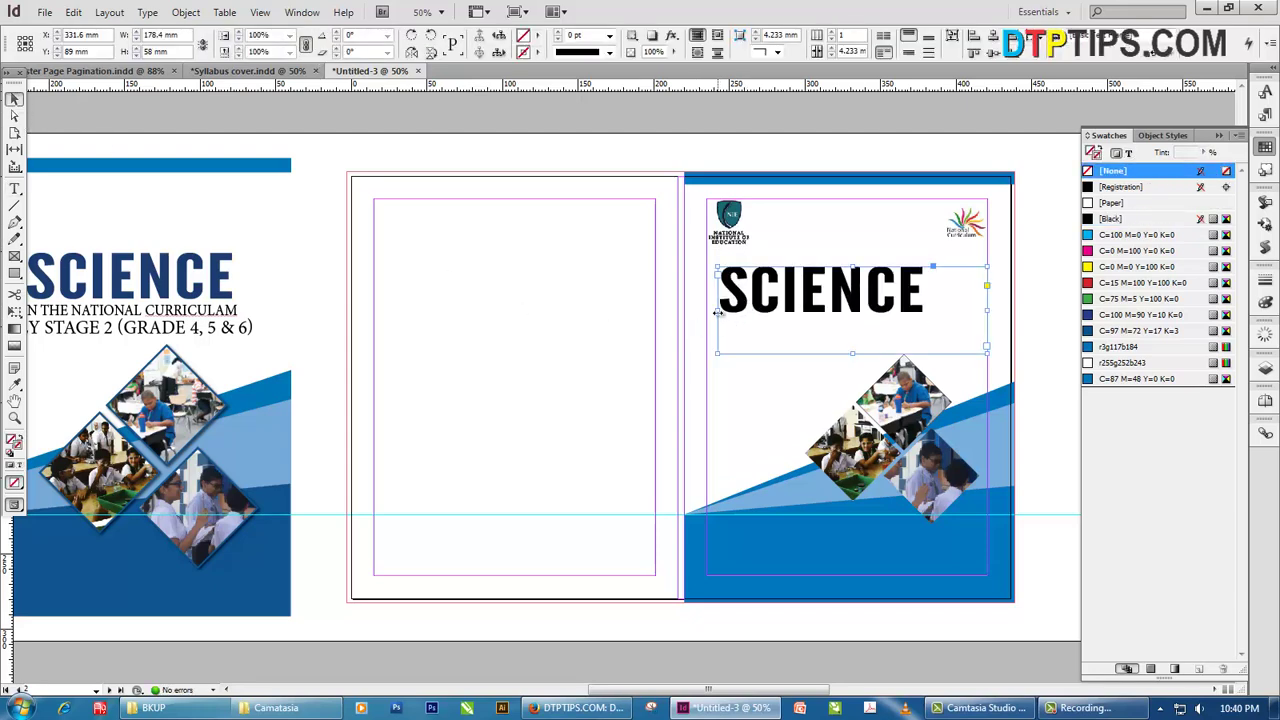
left_click_drag(748, 308, 736, 309)
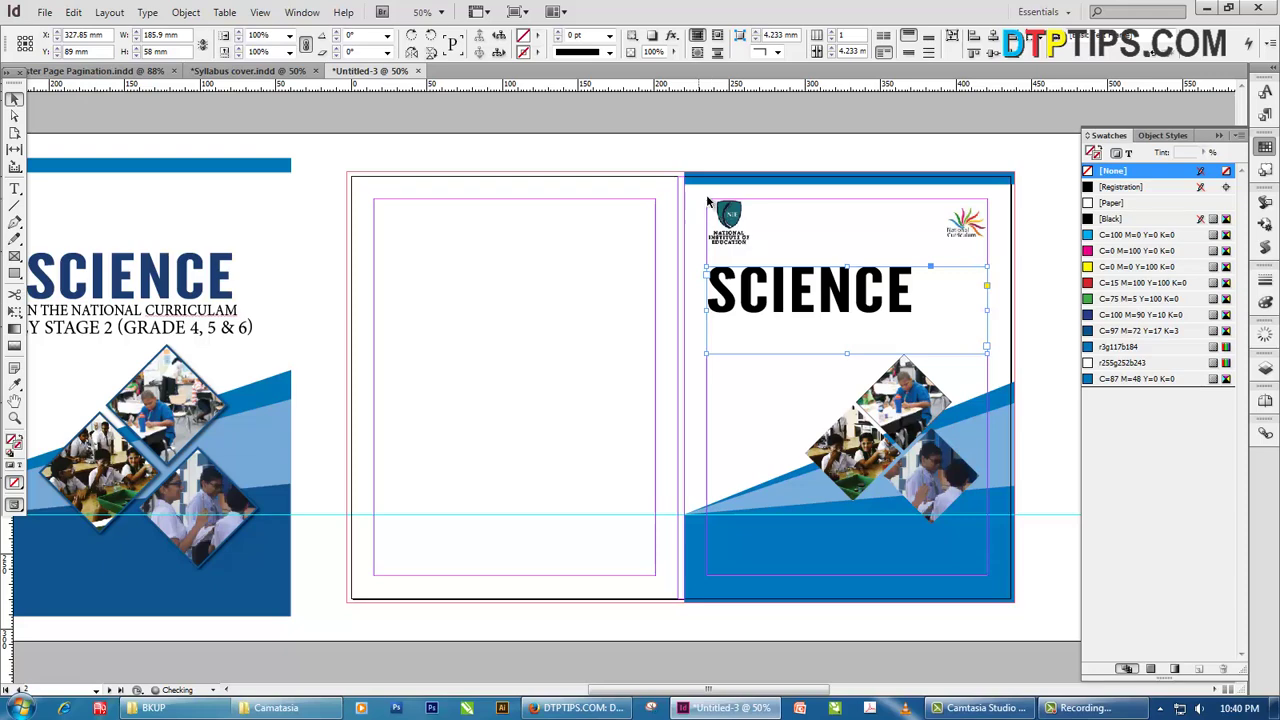
Centre-align the SCIENCE title and shorten its text frame to about 34.7 mm high
double_click(855, 313)
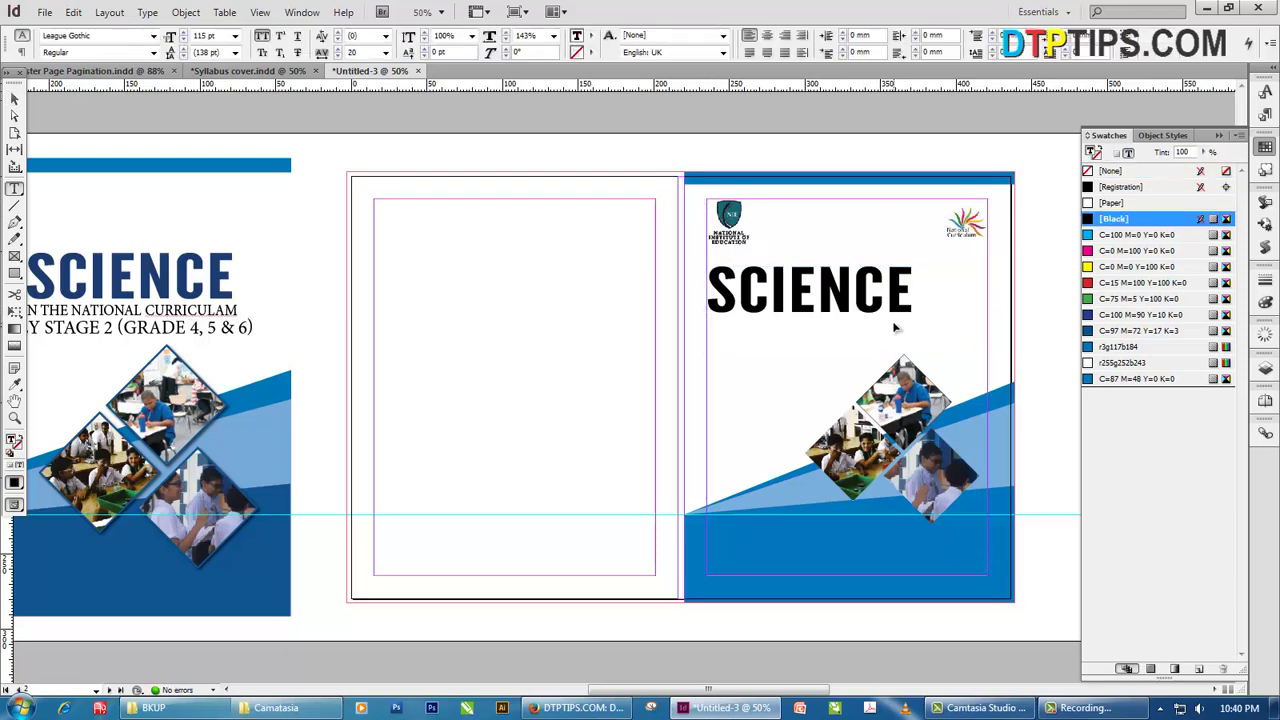
key("ctrl+a")
left_click(767, 36)
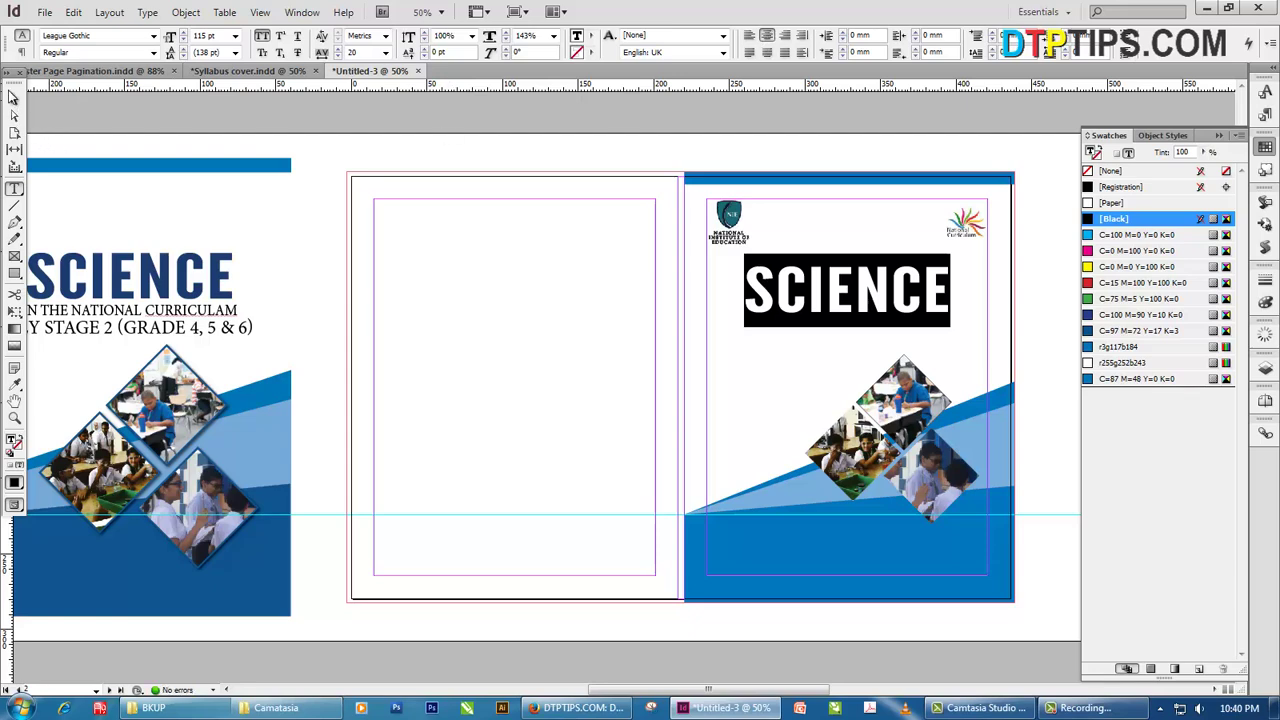
left_click(776, 287)
left_click(12, 99)
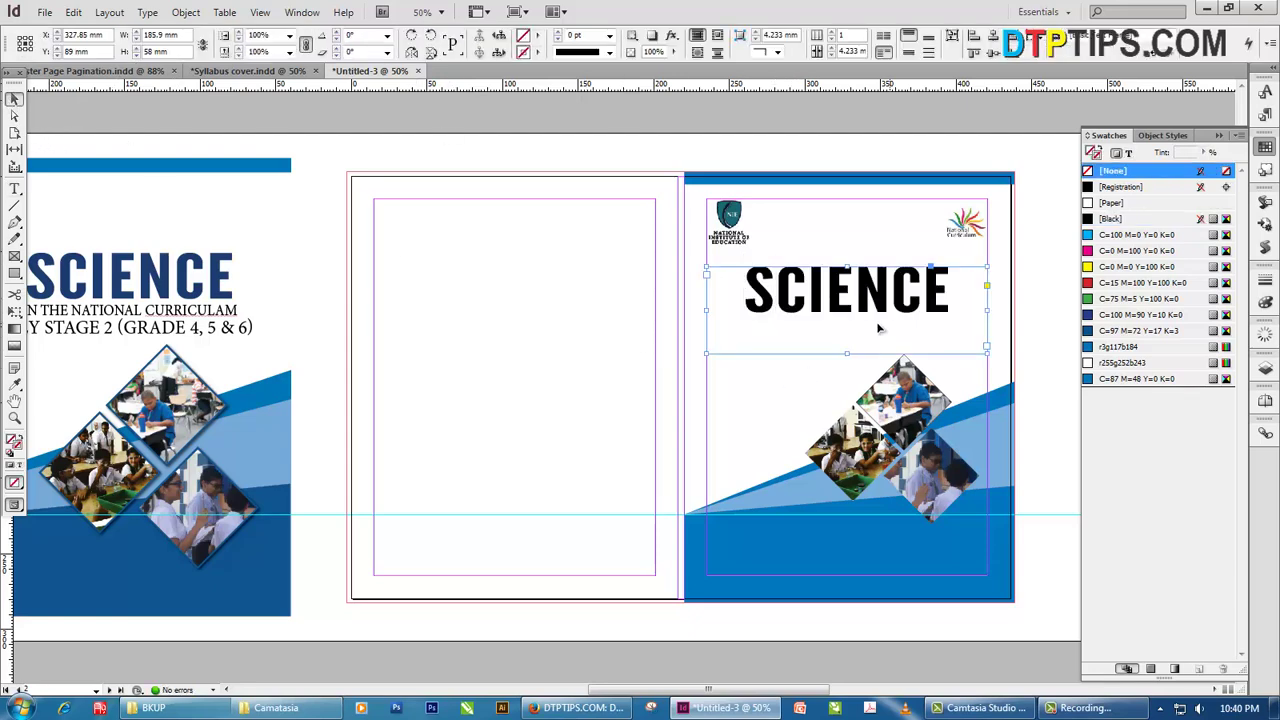
left_click_drag(847, 352, 895, 279)
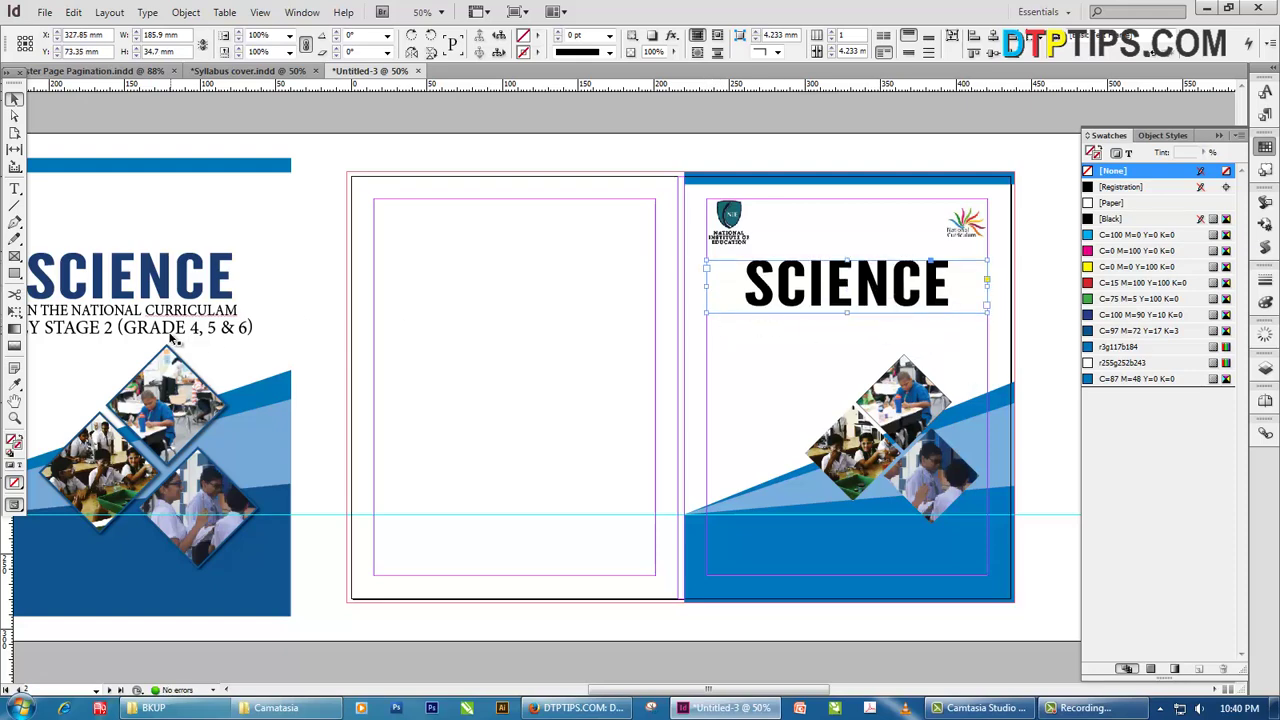
Colour the new SCIENCE title with the C=87 M=48 Y=0 K=0 blue swatch
double_click(873, 286)
double_click(873, 286)
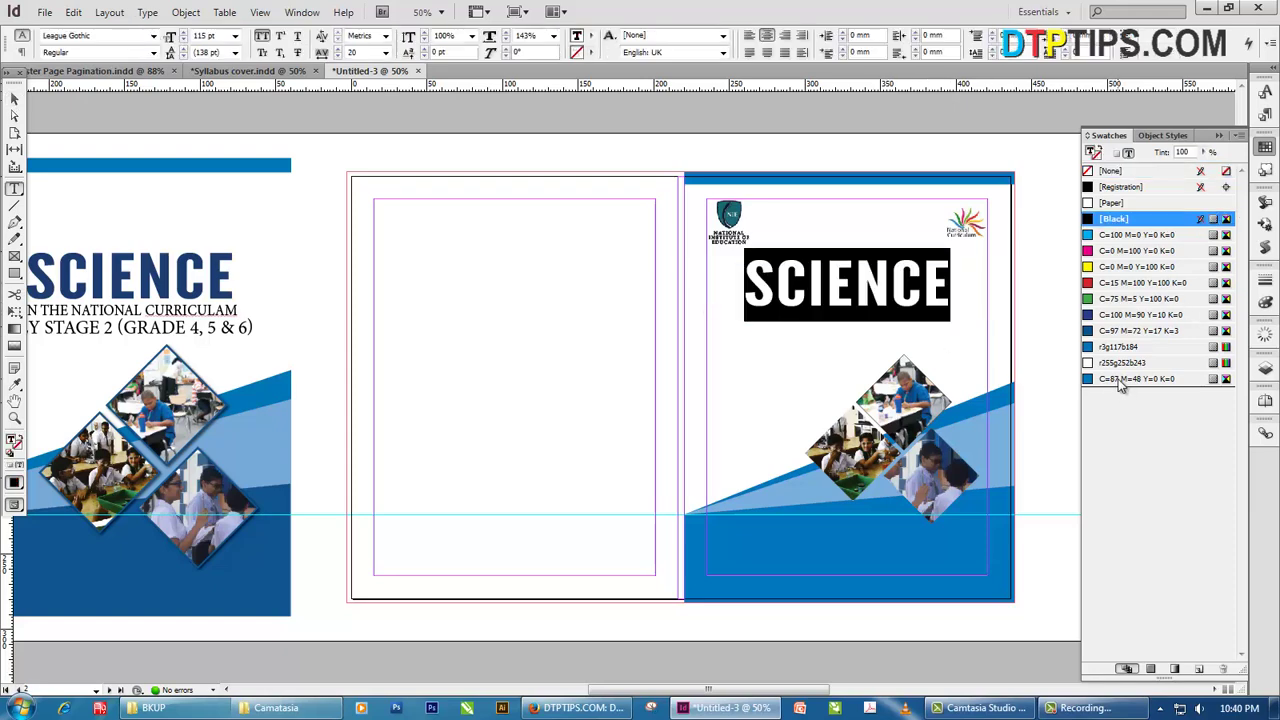
left_click(1120, 380)
left_click(808, 284)
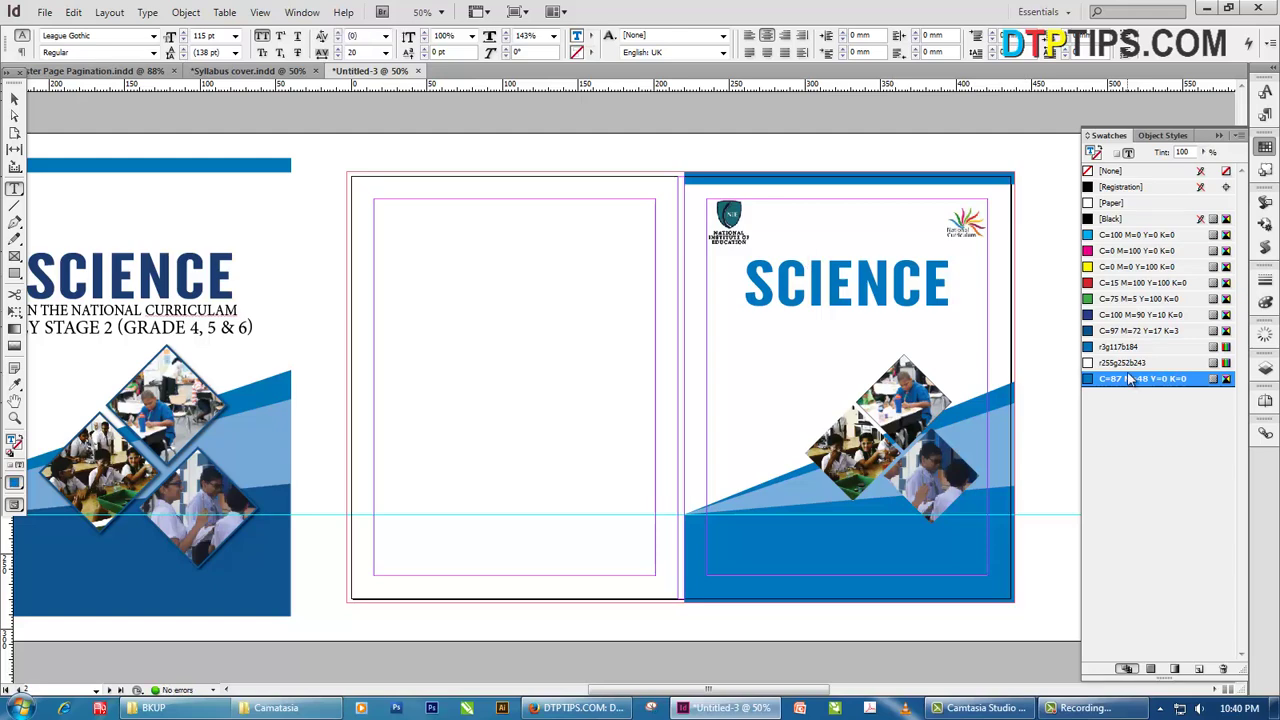
Darken the SCIENCE title's blue by setting its black component to 30%
key("ctrl+a")
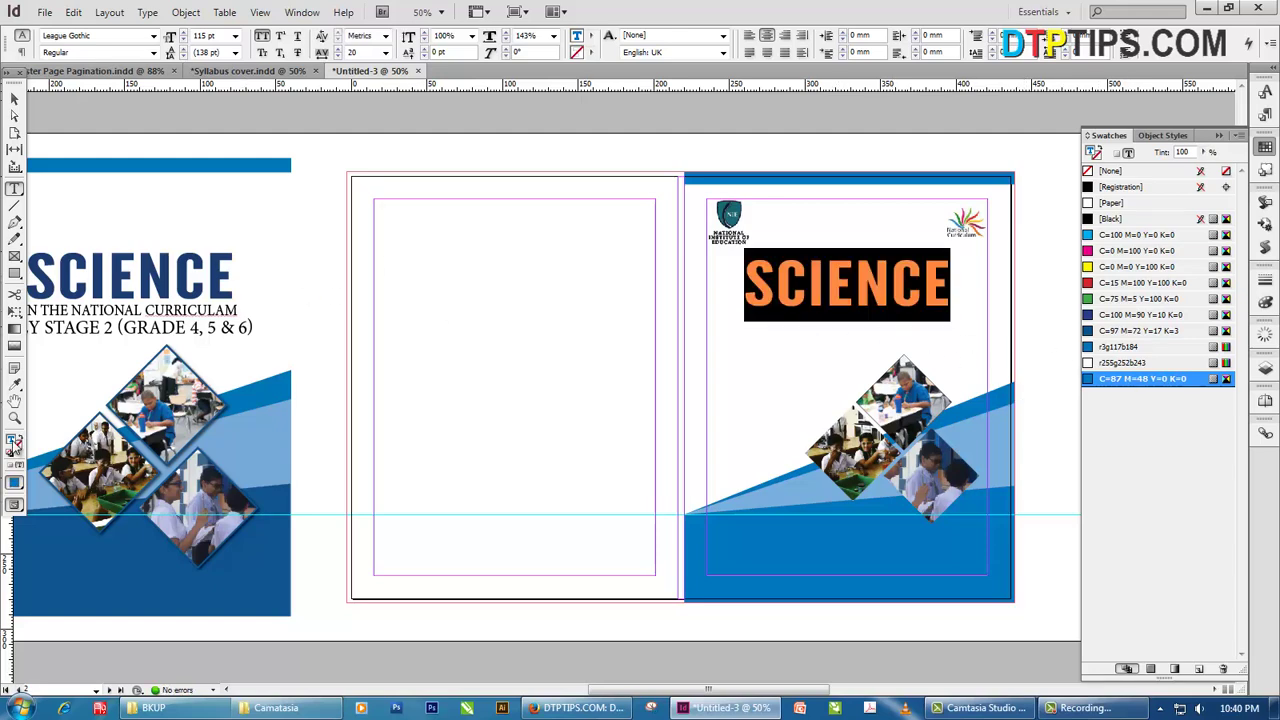
double_click(14, 444)
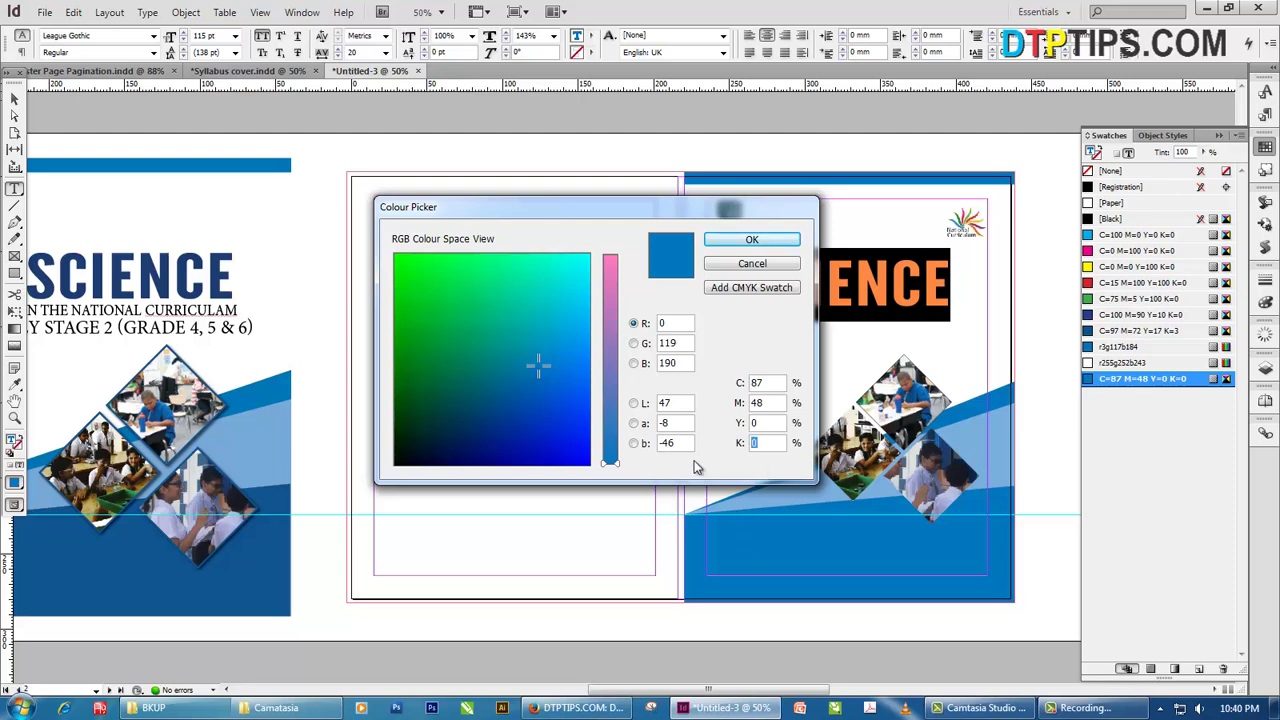
key("Return")
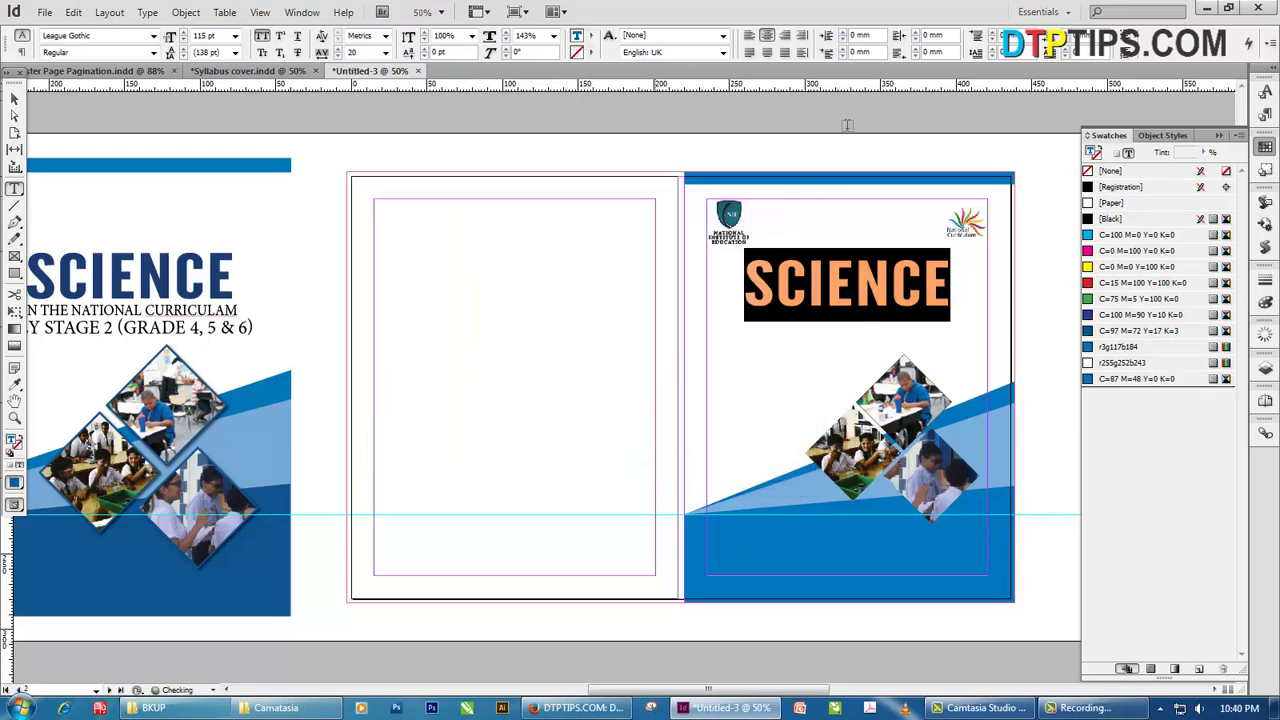
left_click(879, 278)
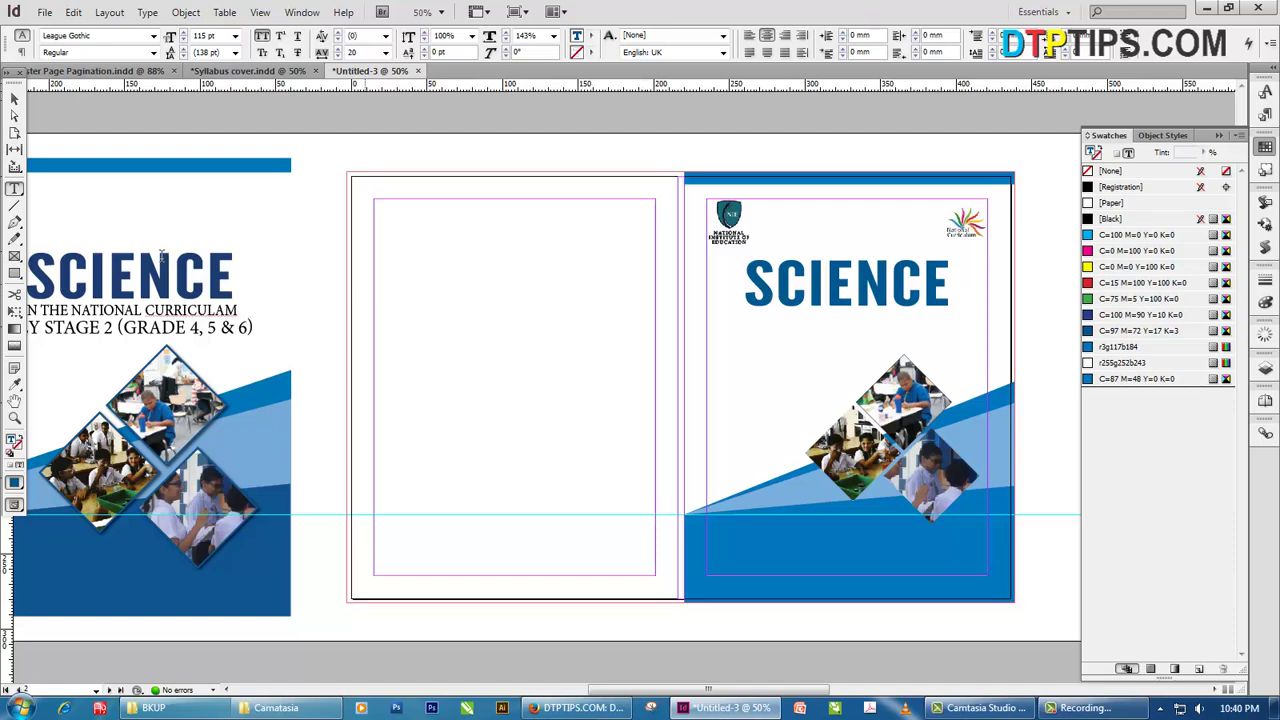
Set the black component of the SCIENCE title's blue to 50%
left_click(843, 287)
key("ctrl+a")
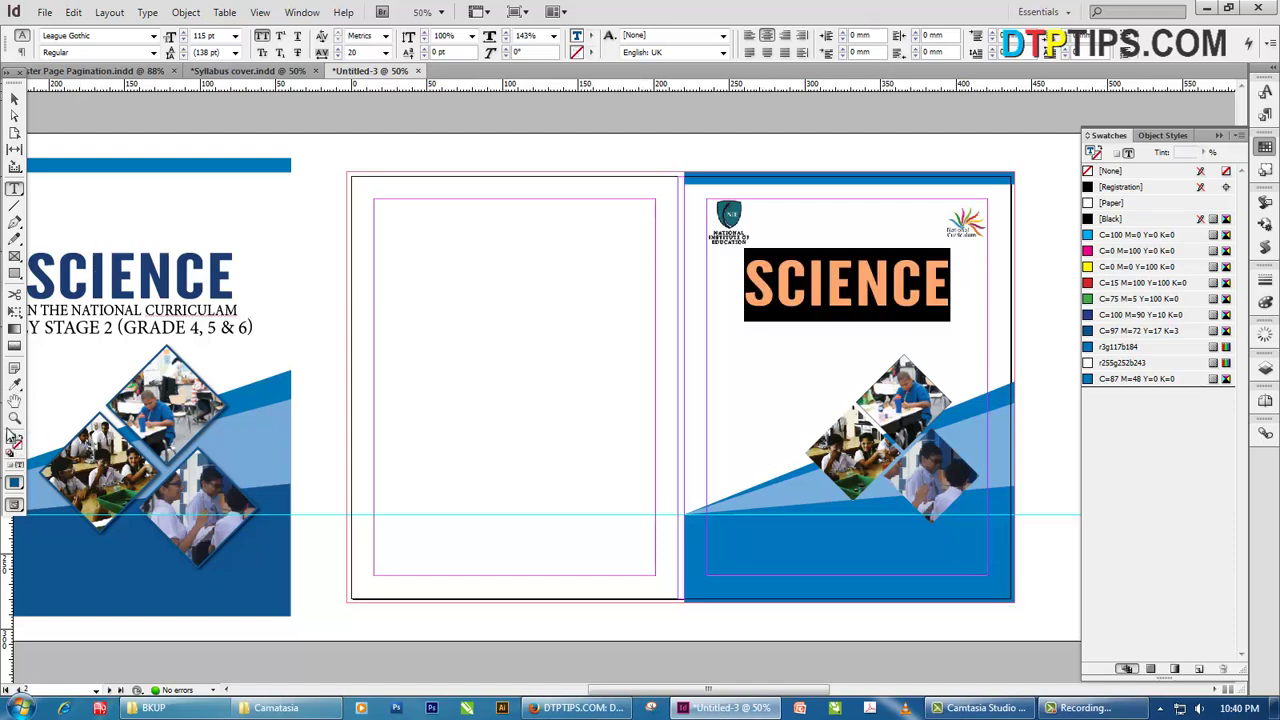
double_click(15, 441)
double_click(780, 441)
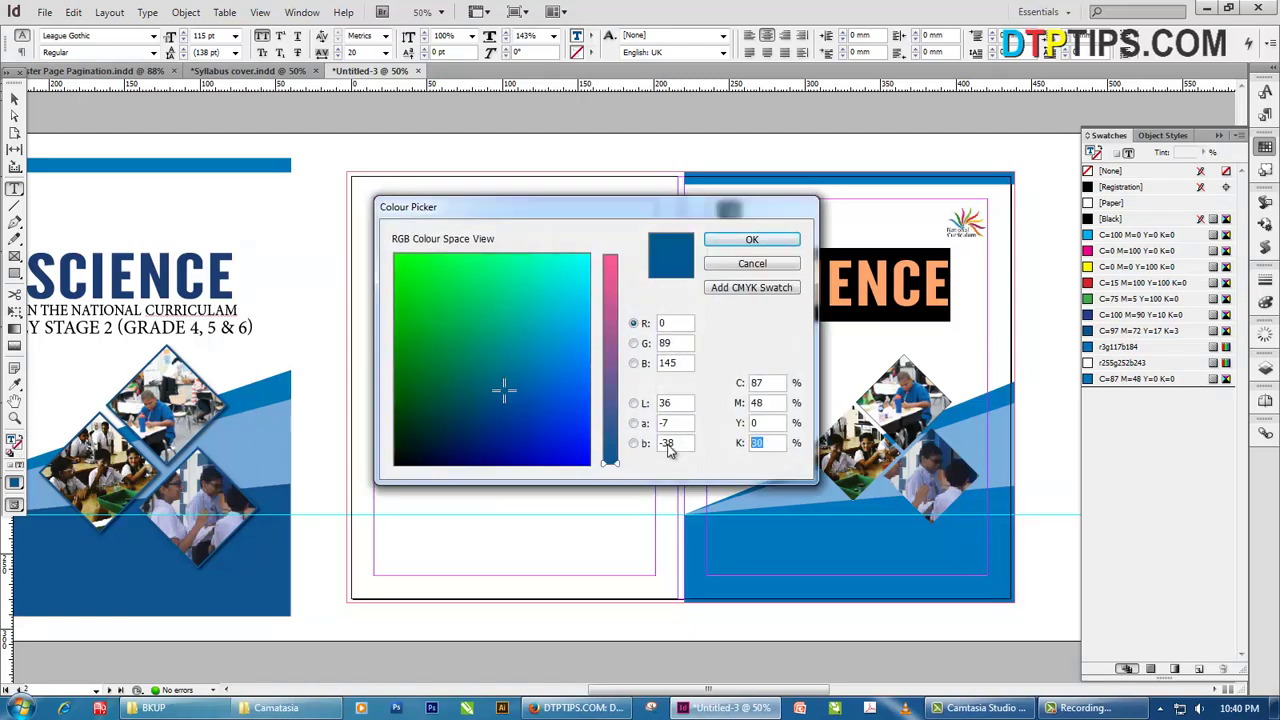
type("50")
key("Return")
key("ctrl+shift+a")
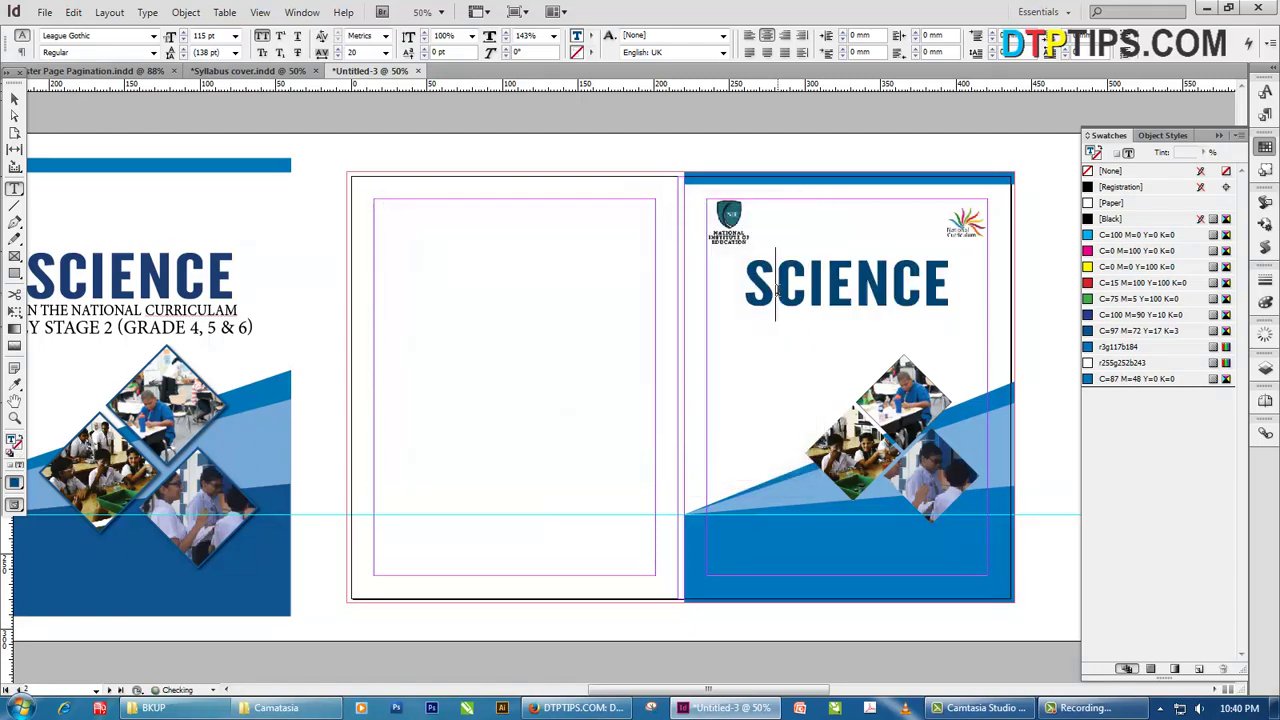
Draw a text frame about 186 mm wide and 34 mm high beneath the SCIENCE title, spanning the front cover's margins
left_click(15, 98)
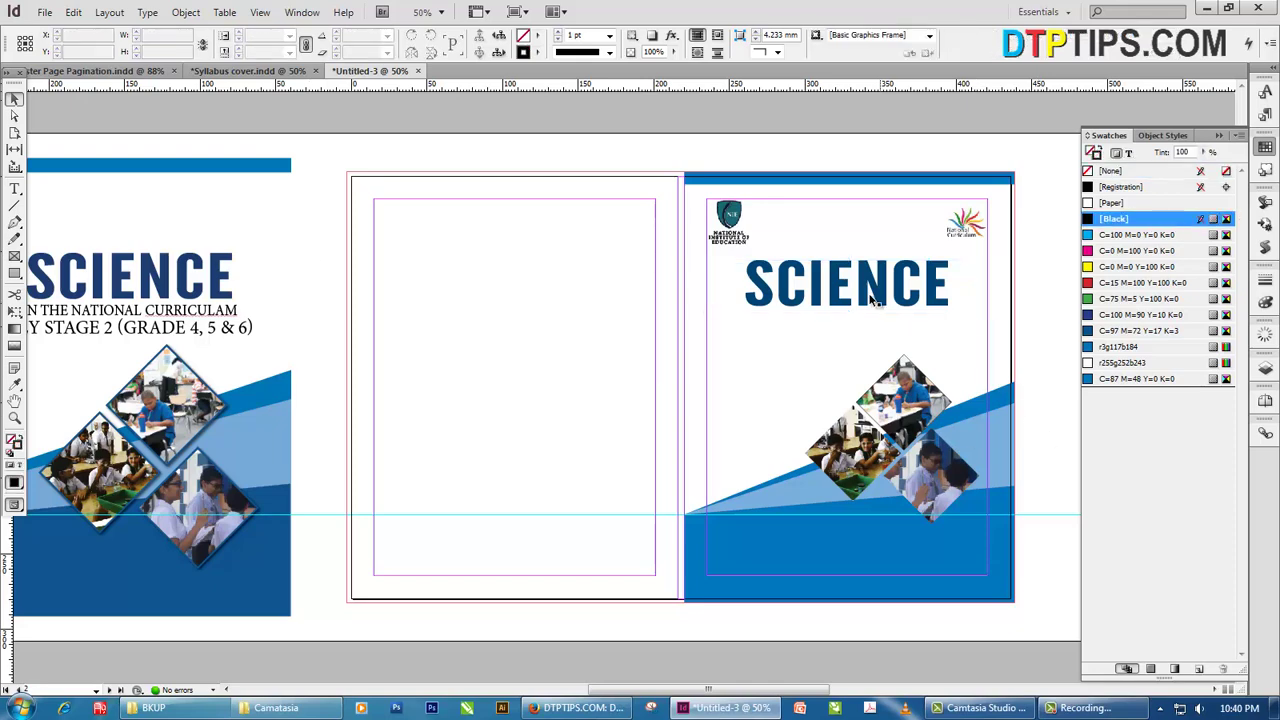
left_click(832, 302)
left_click(214, 343)
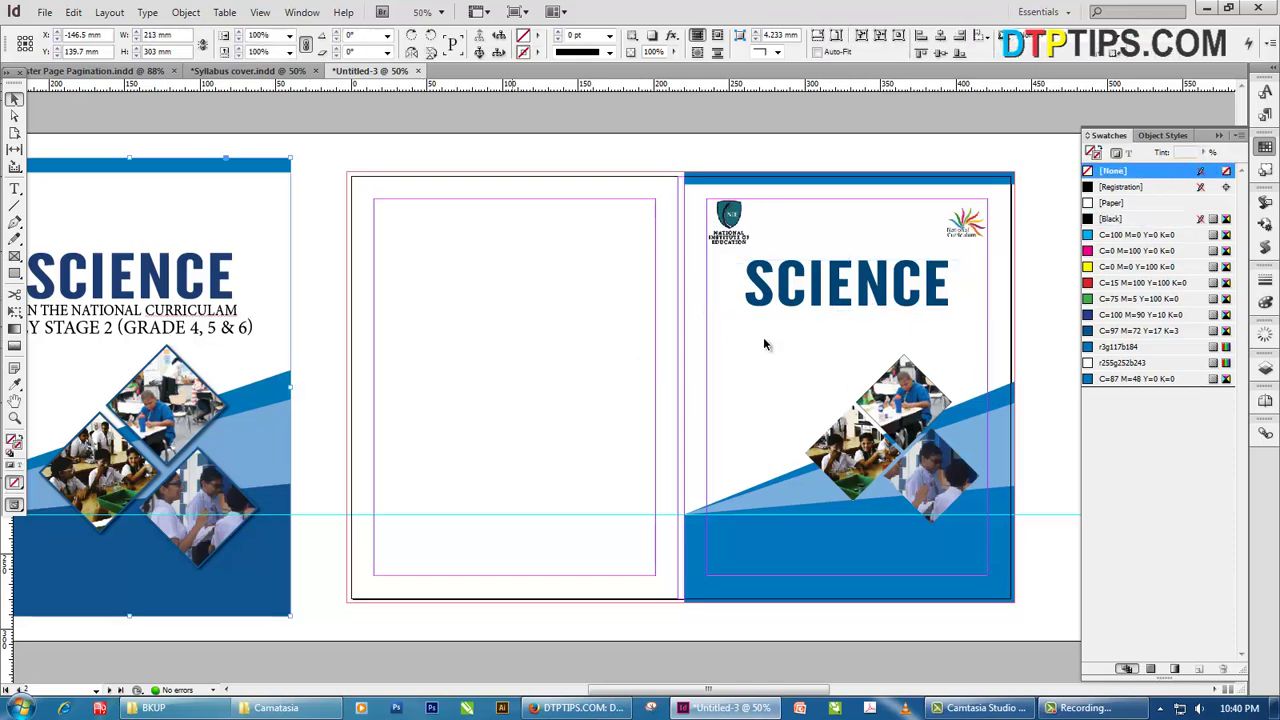
left_click(15, 189)
left_click_drag(706, 318, 992, 368)
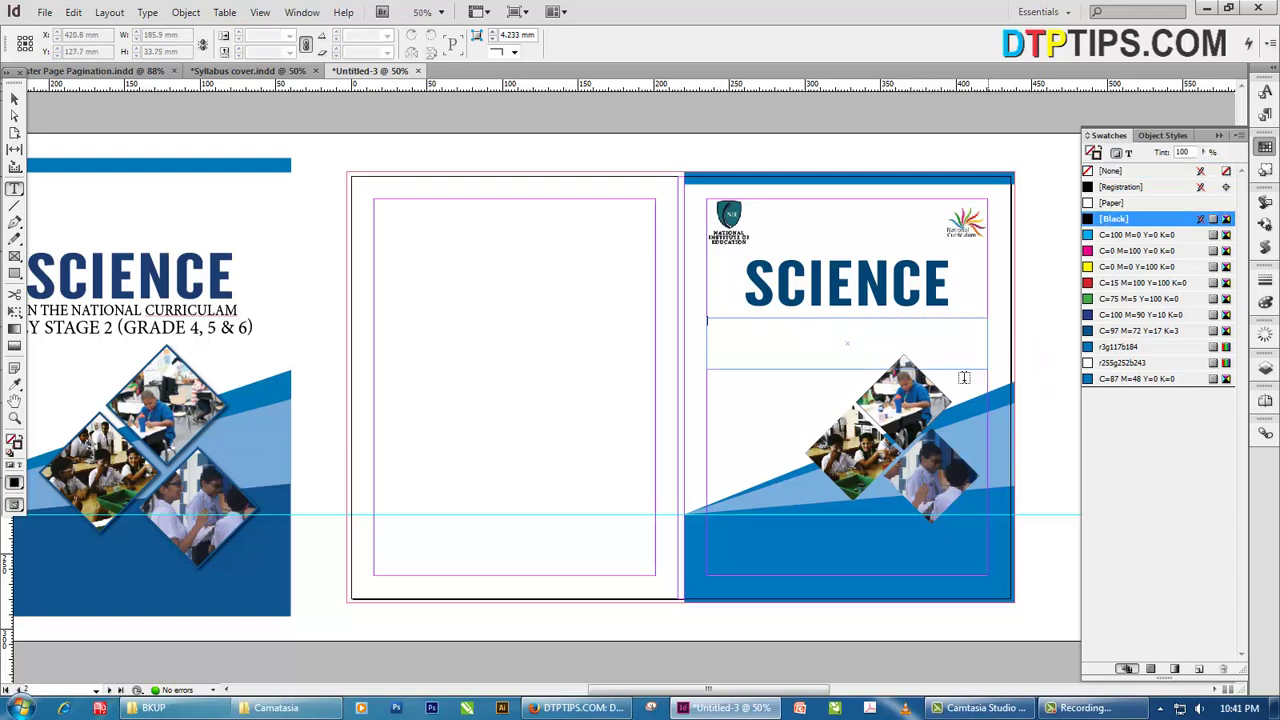
Copy the line "IN THE NATIONAL CURRICULAM" from the reference cover into the new frame beneath the title
scroll(162, 362, "left", 3)
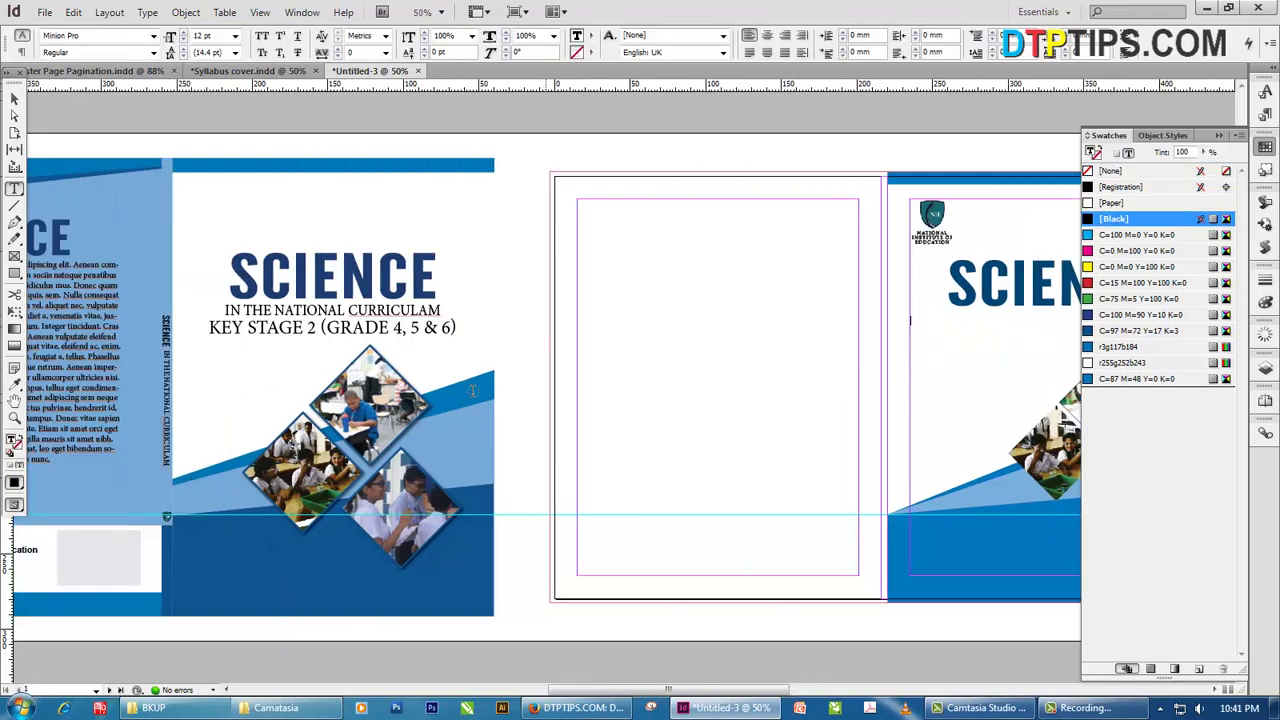
left_click(348, 327)
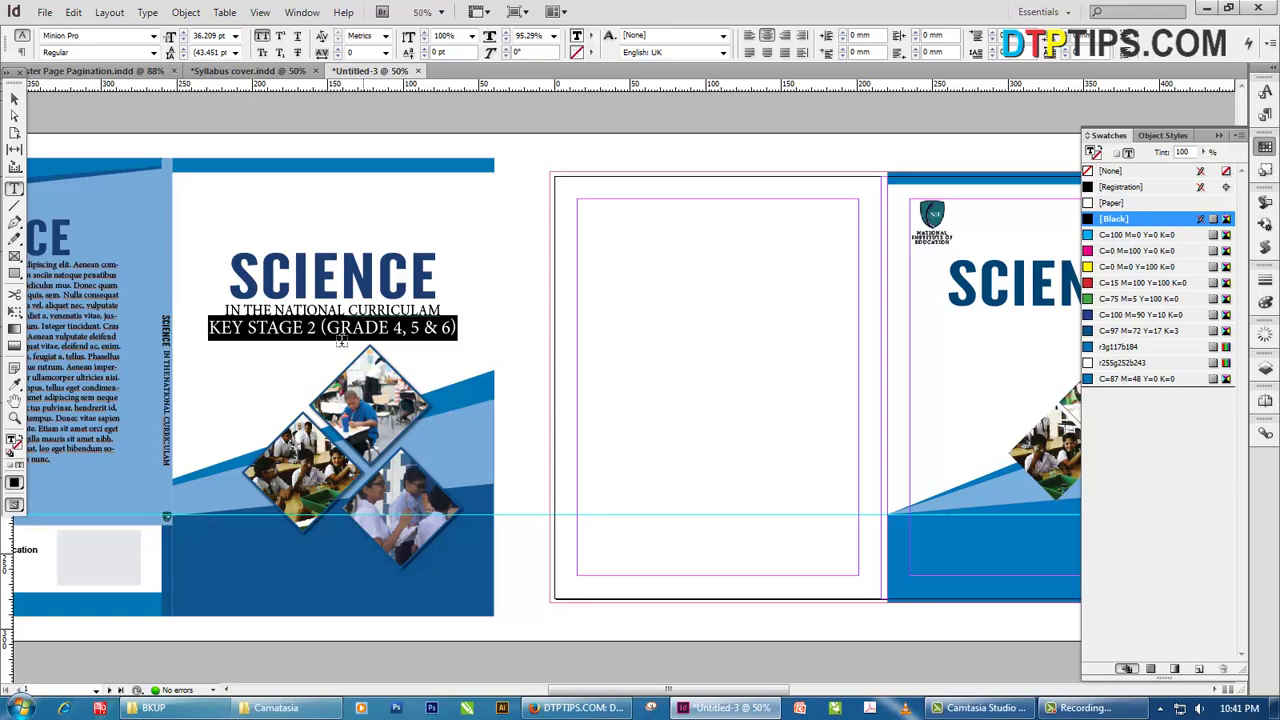
triple_click(343, 312)
key("ctrl+c")
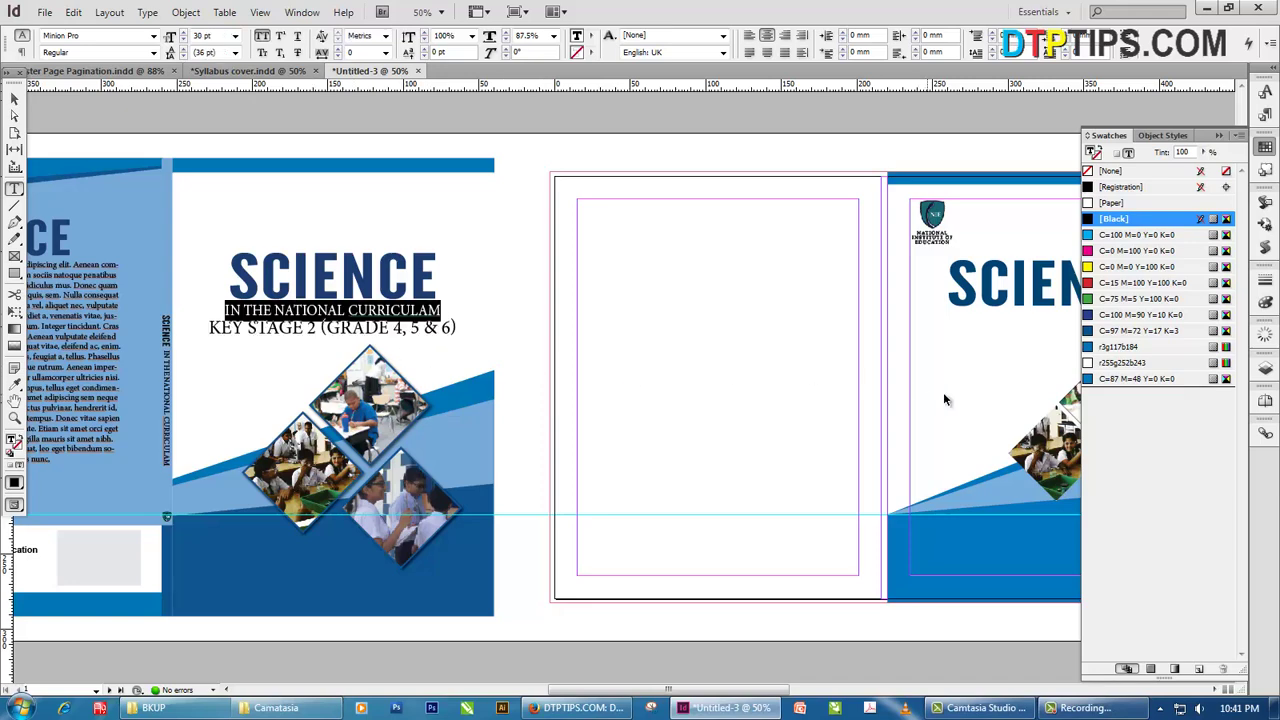
scroll(943, 398, "right", 3)
left_click(800, 335)
key("ctrl+v")
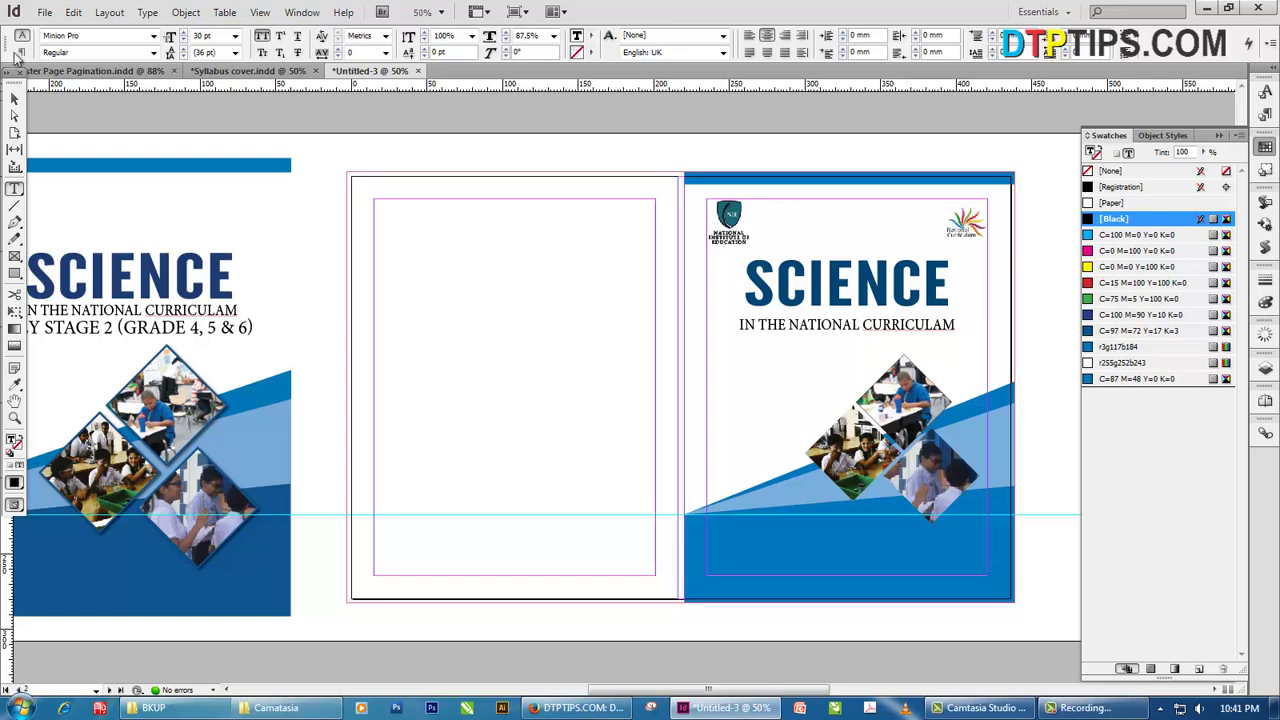
Duplicate the subtitle frame, shortened to 11.25 mm high, just below and replace its text with the reference's "KEY STAGE 2 (GRADE 4, 5 & 6)"
left_click(12, 100)
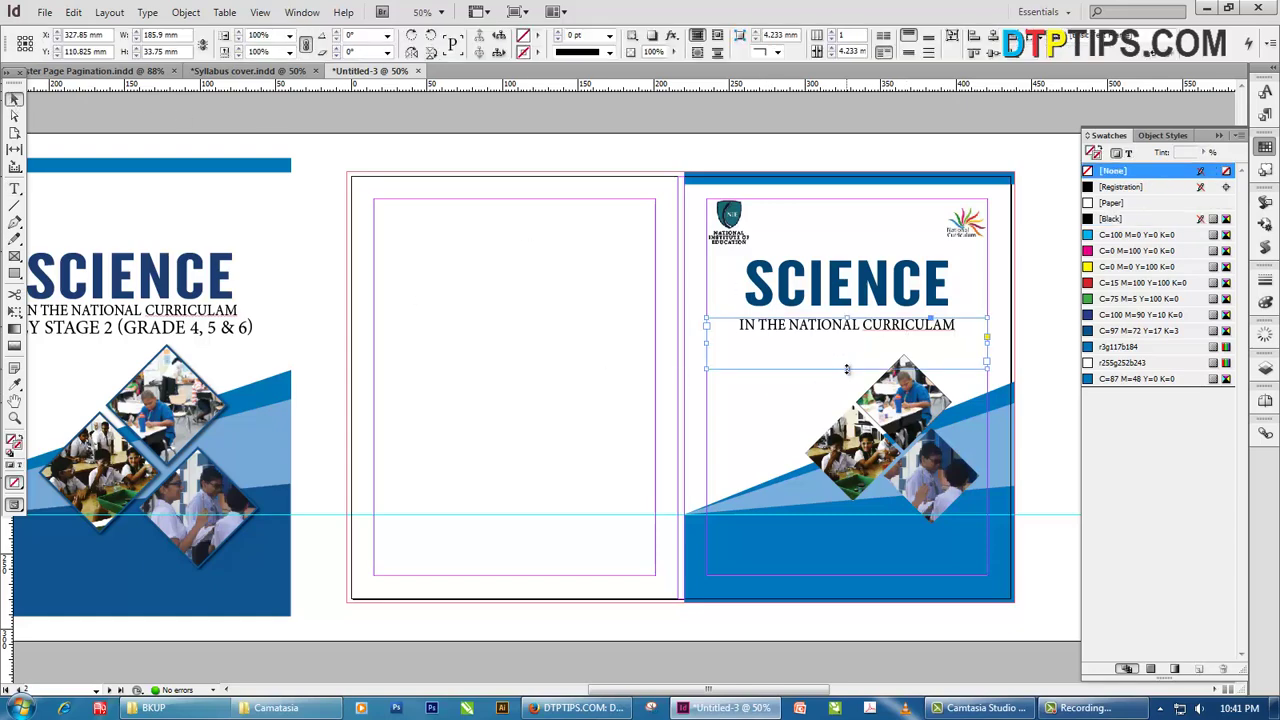
left_click_drag(847, 369, 886, 354)
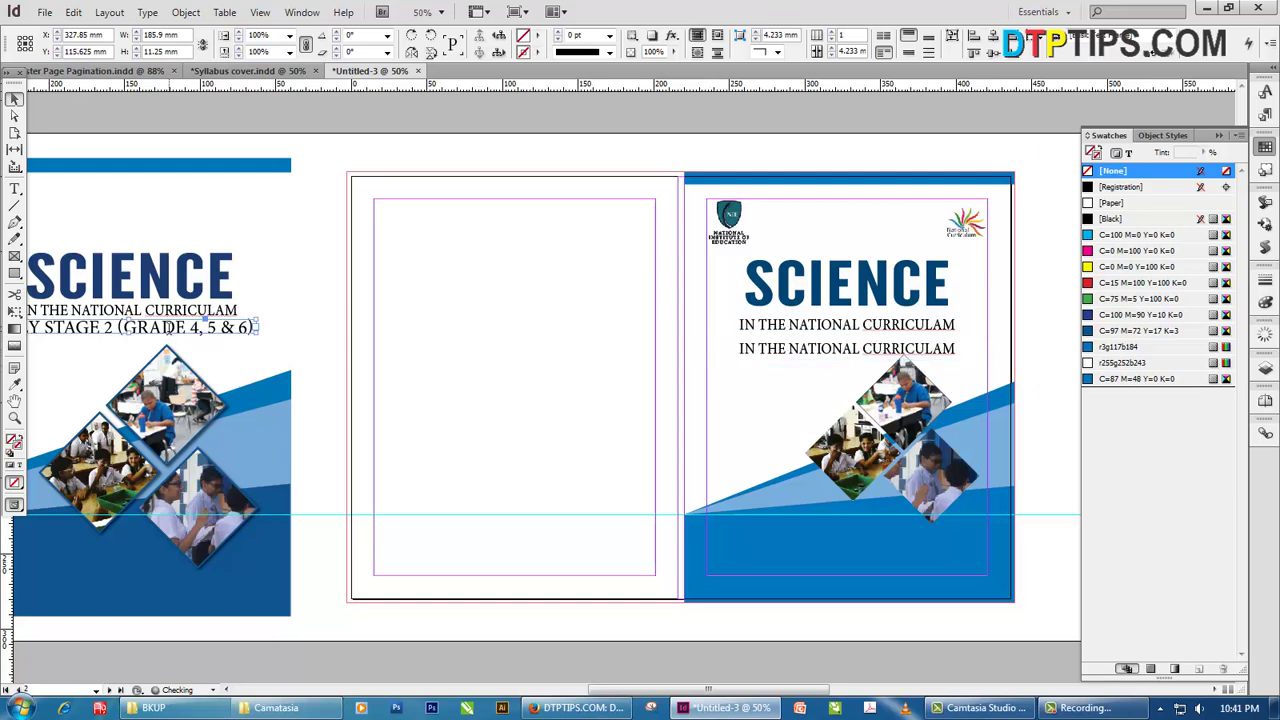
triple_click(170, 327)
key("ctrl+c")
triple_click(860, 349)
key("ctrl+v")
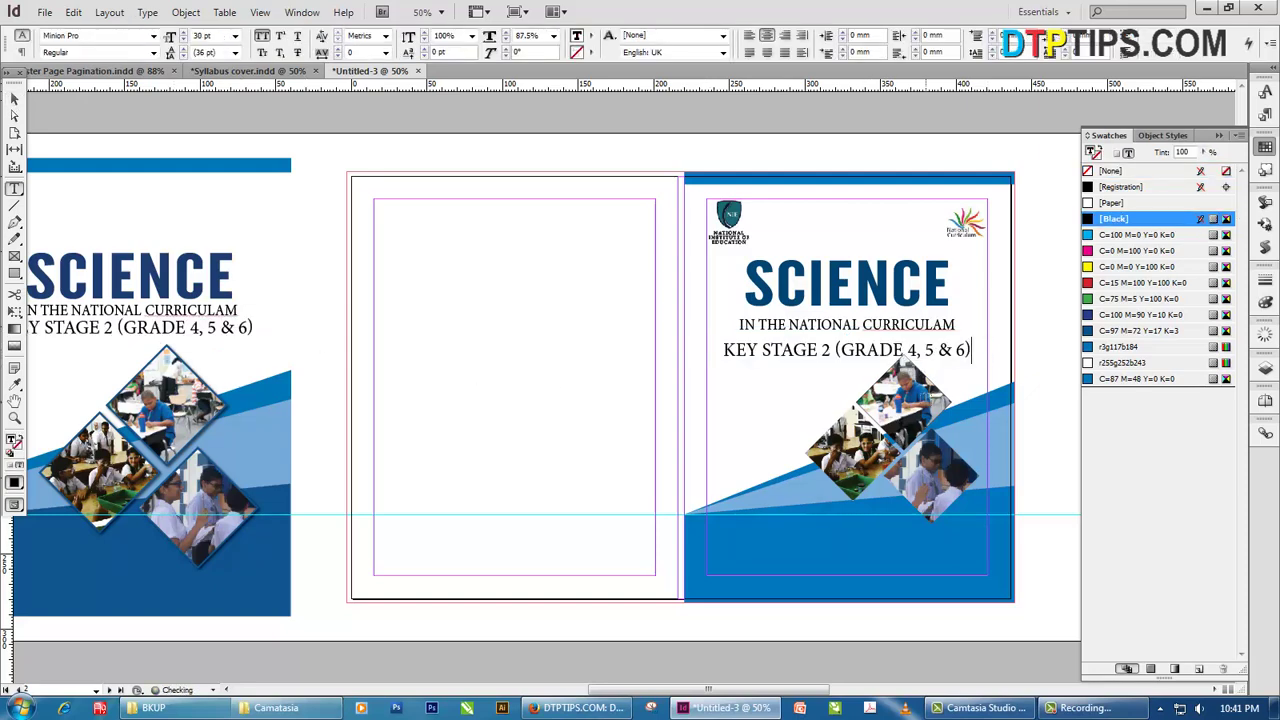
left_click(818, 326)
Move the KEY STAGE 2 line up directly beneath the subtitle and raise both lines closer to the SCIENCE title
left_click(14, 98)
left_click(860, 355)
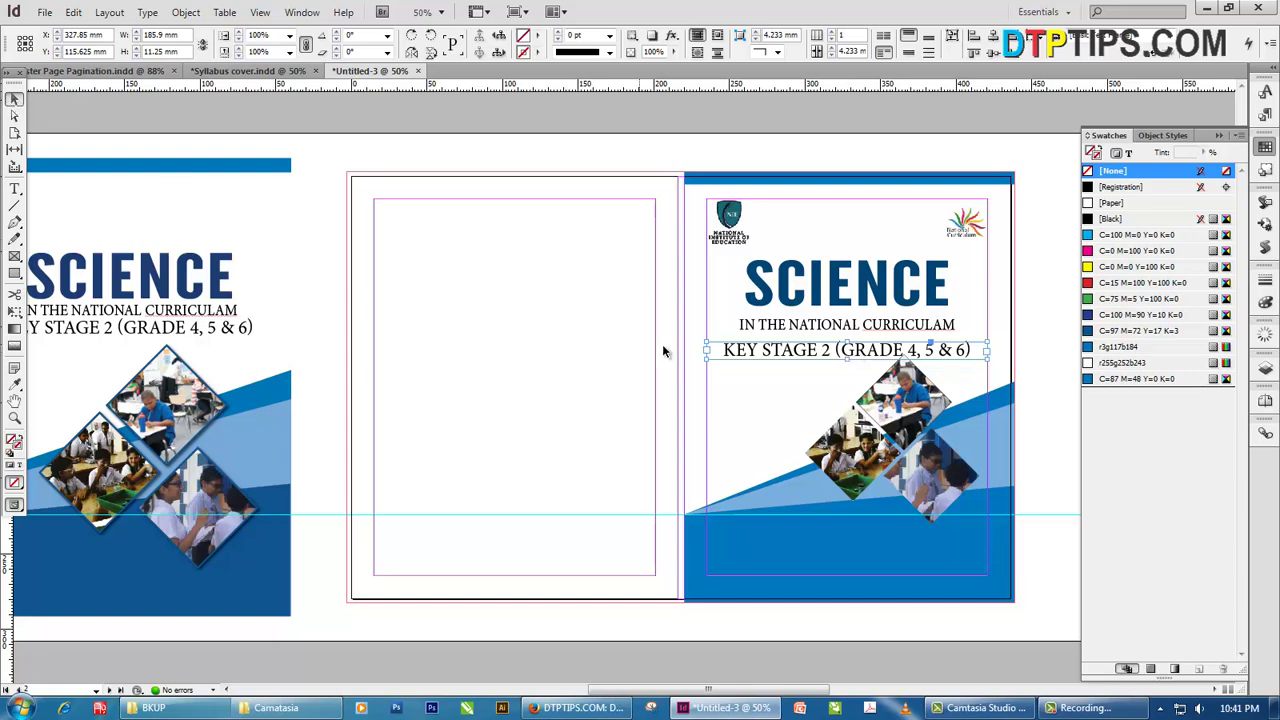
left_click_drag(868, 352, 872, 343)
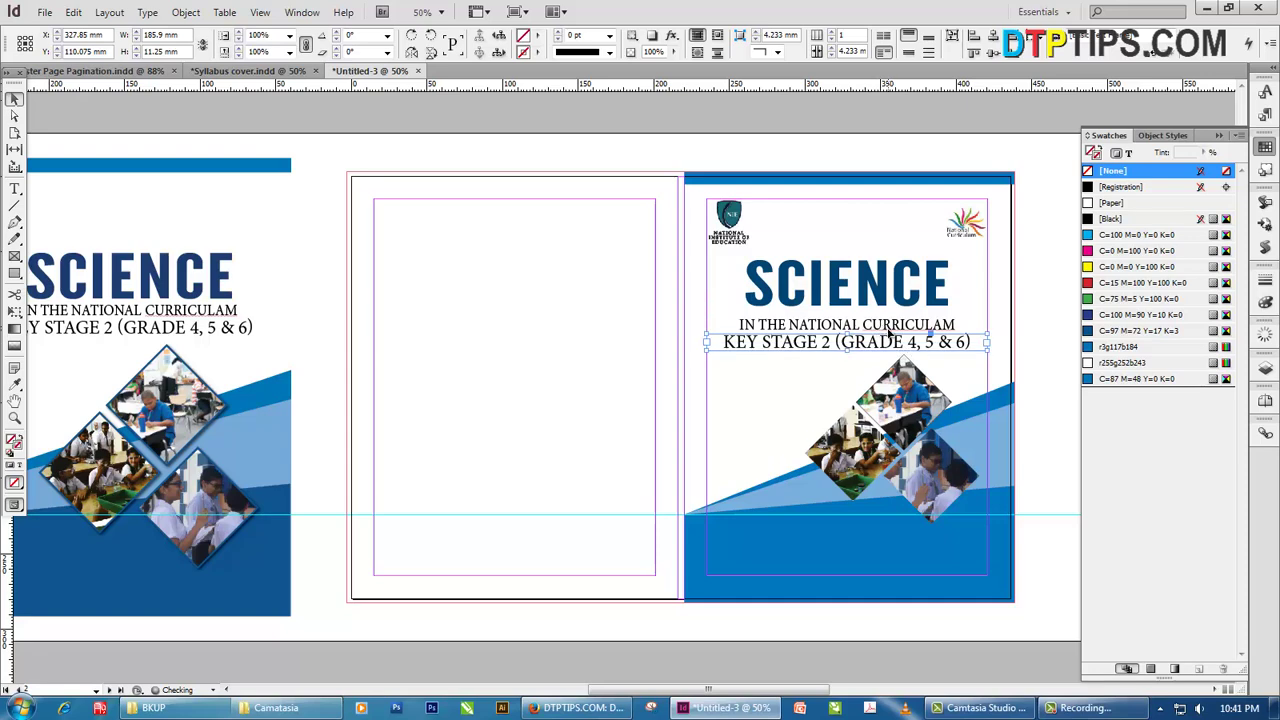
left_click(888, 326, "shift")
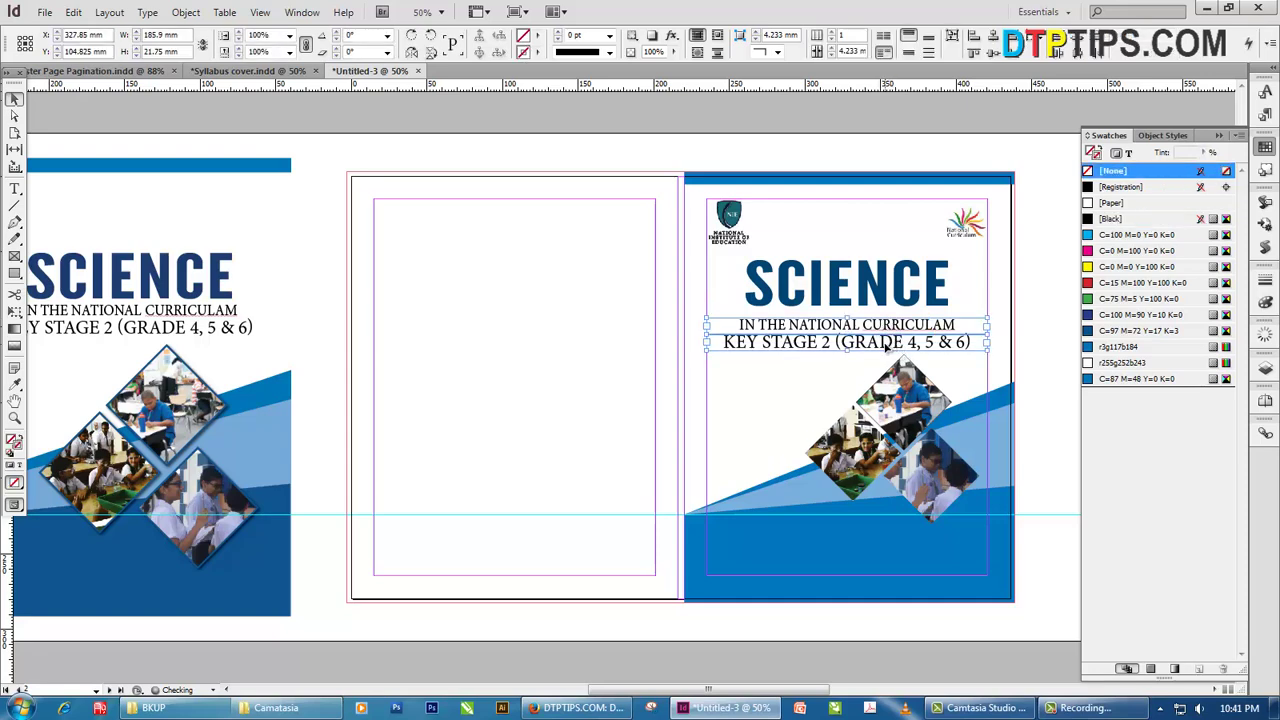
left_click_drag(886, 344, 884, 336)
left_click(992, 511)
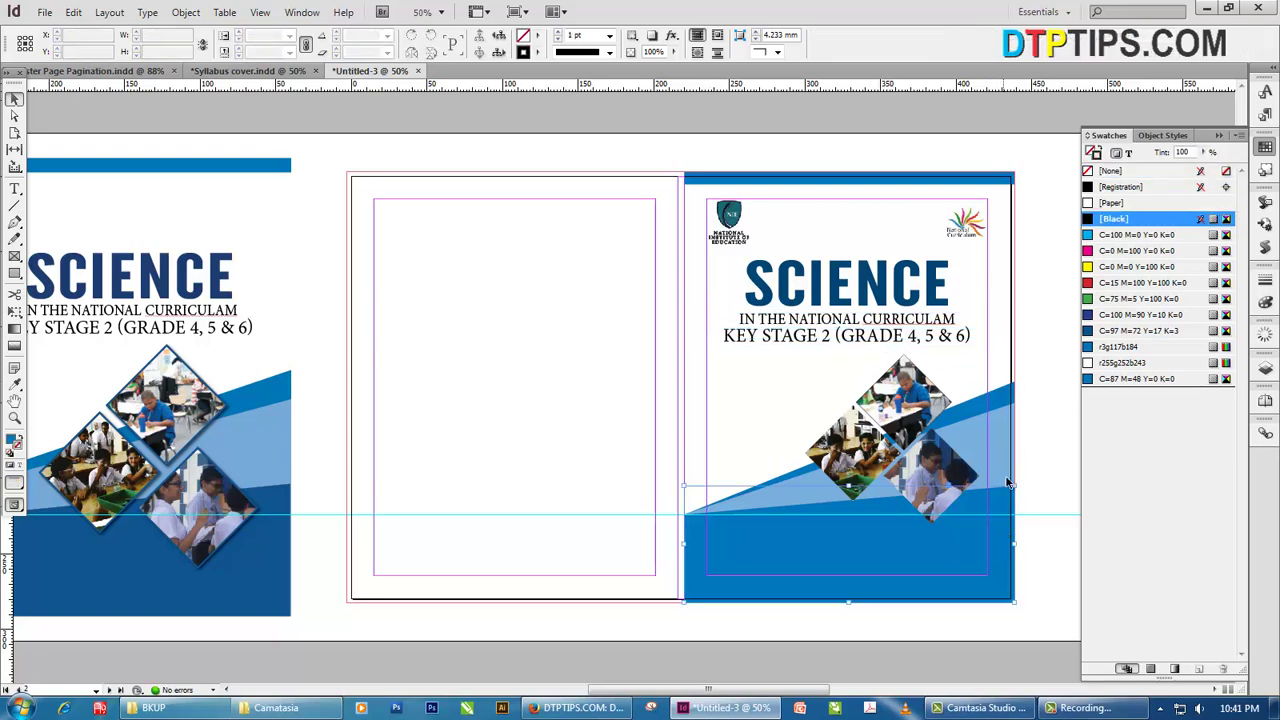
left_click(812, 340)
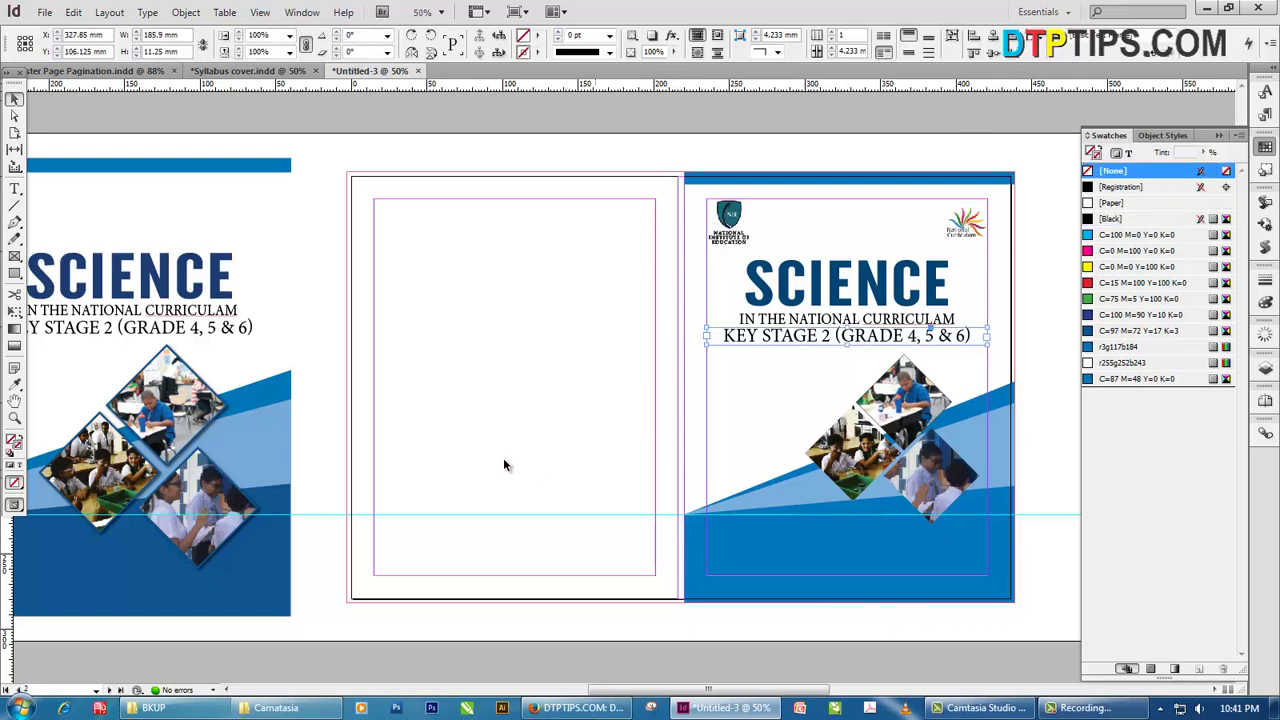
scroll(490, 463, "left", 3)
left_click(633, 462)
scroll(634, 462, "down", 1)
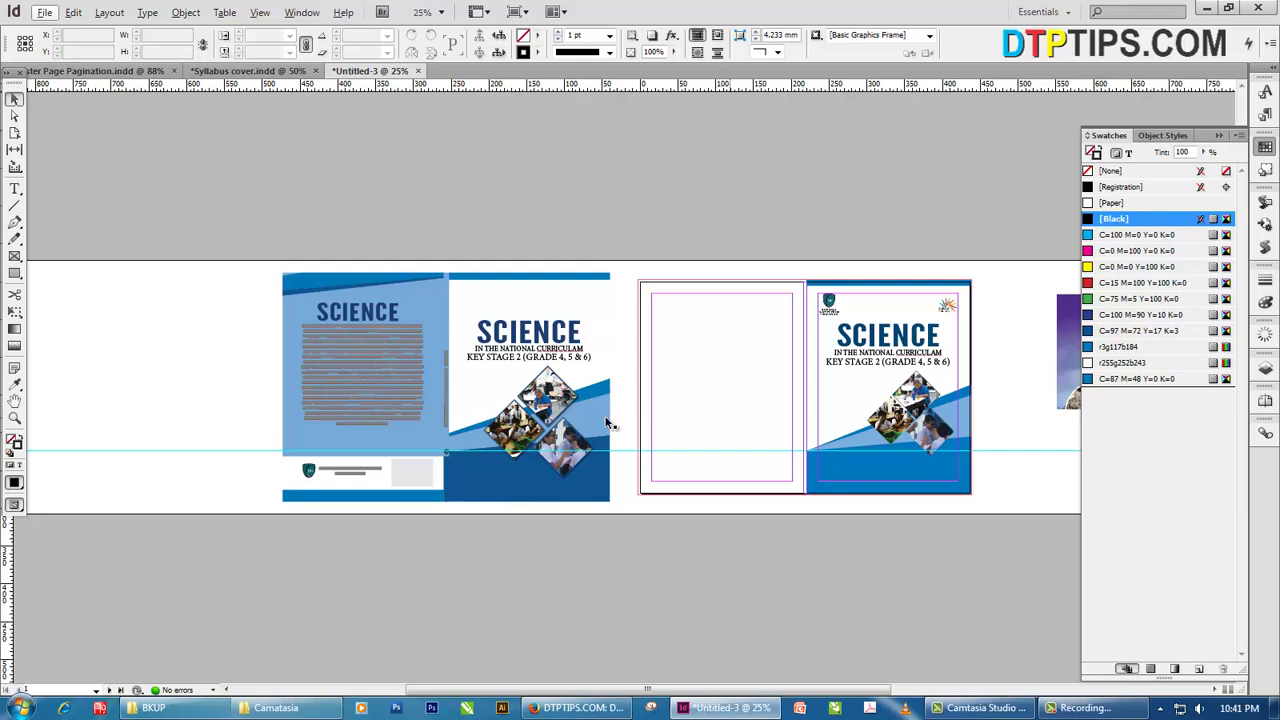
key("alt")
left_click_drag(836, 500, 692, 389)
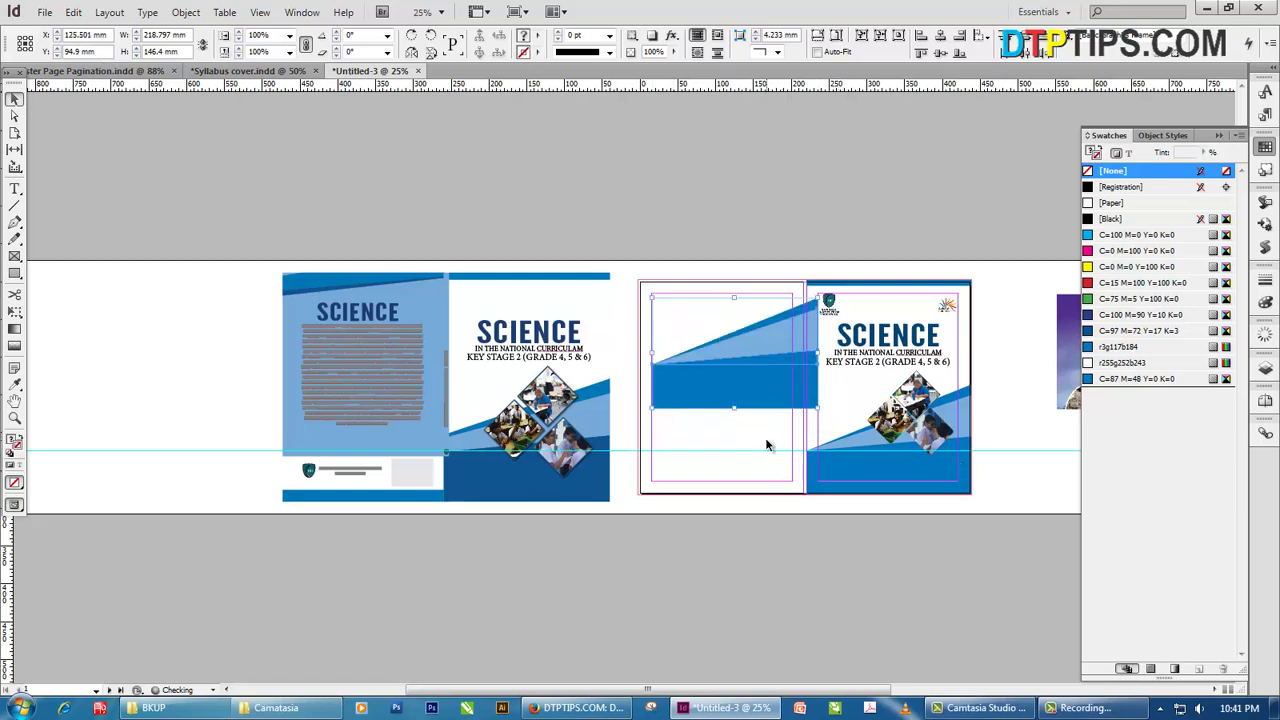
key("ctrl+z")
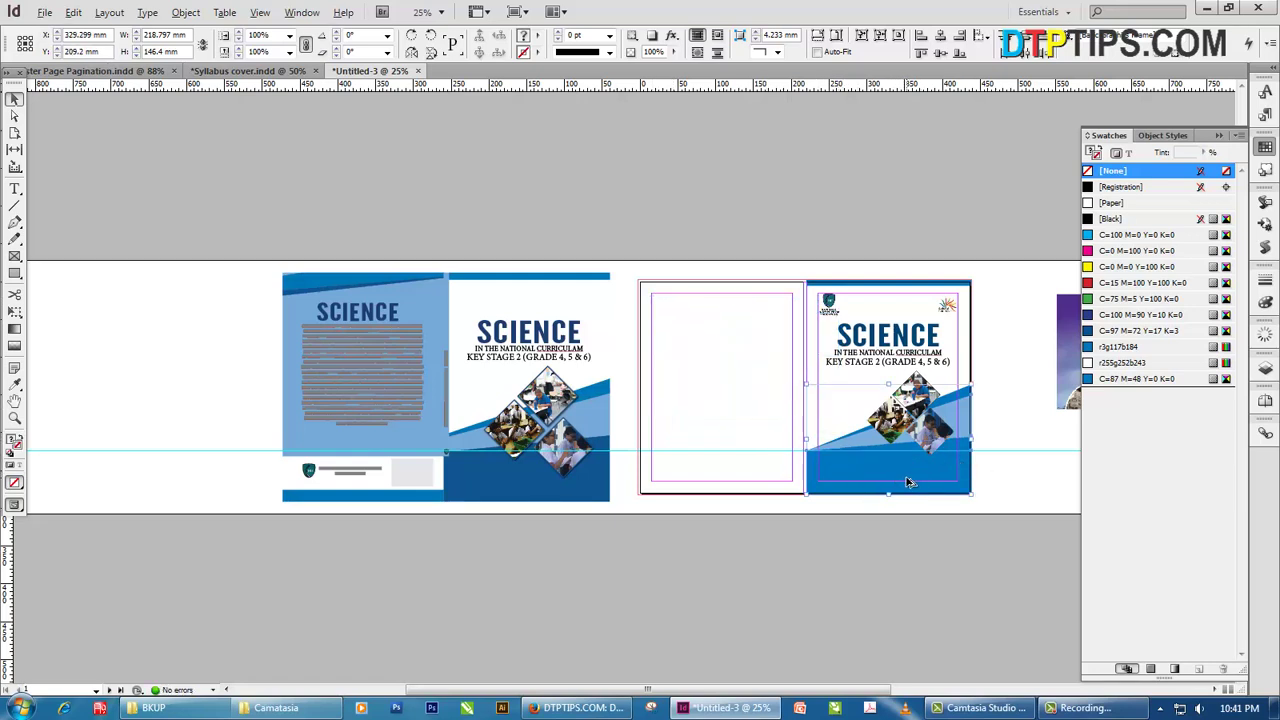
Place a copy of the front cover's blue band group, flipped horizontally and vertically, across the top of the blank back cover
left_click_drag(908, 483, 737, 390)
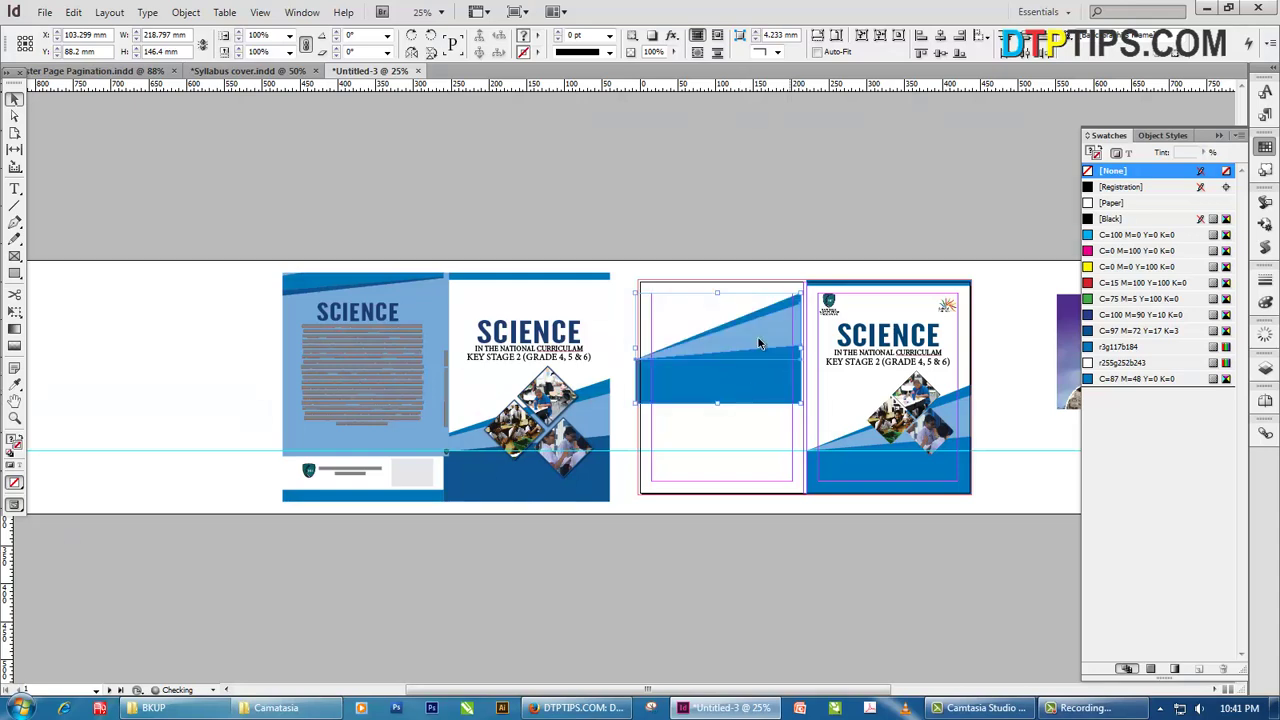
left_click(412, 52)
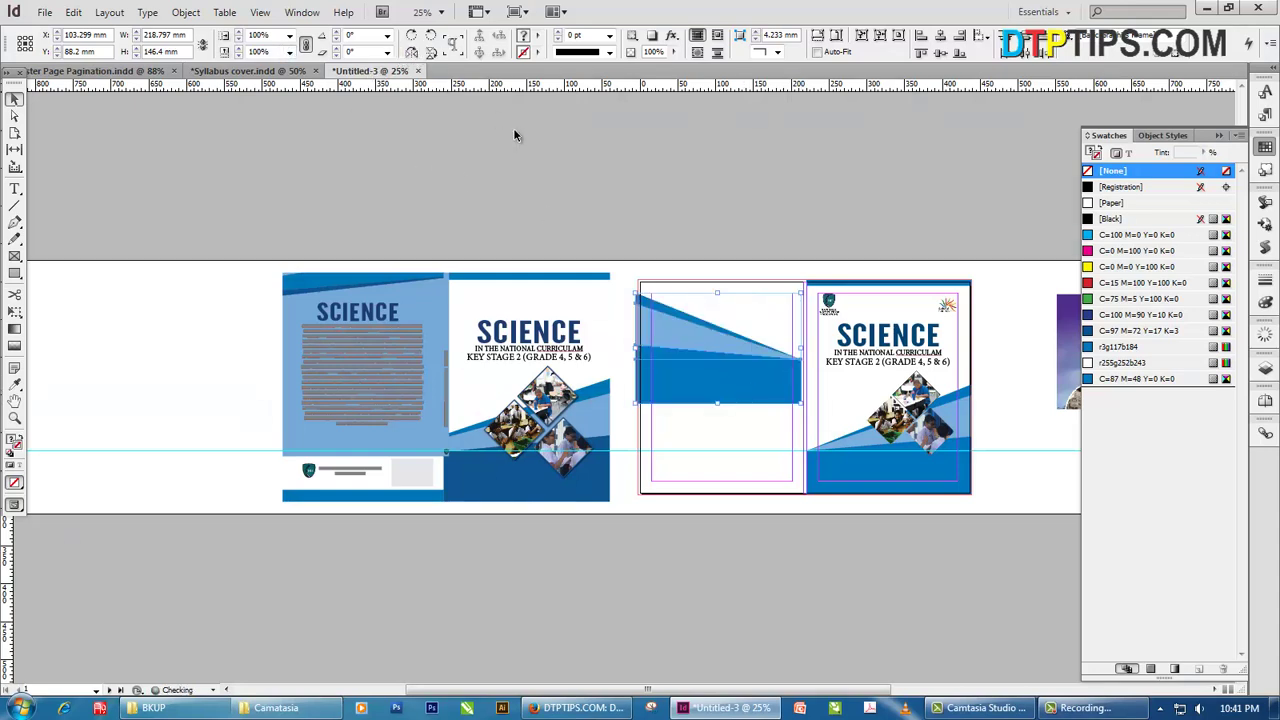
left_click(431, 54)
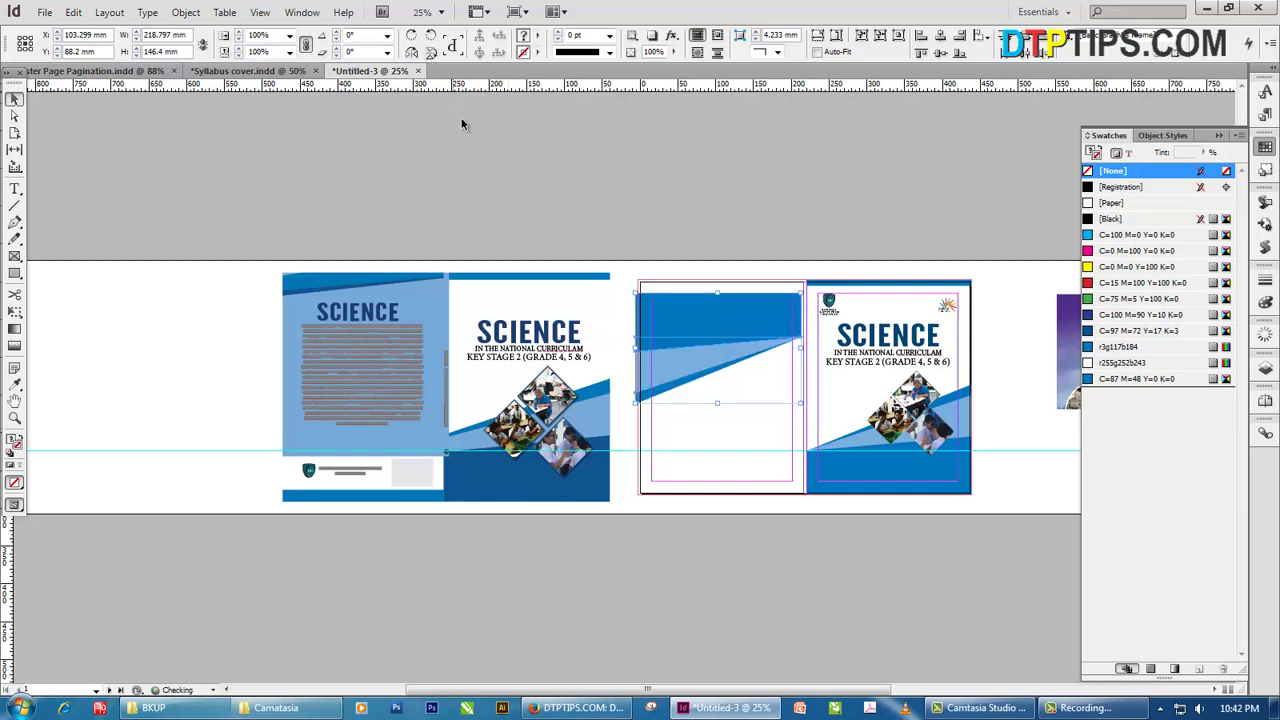
left_click_drag(755, 335, 779, 290)
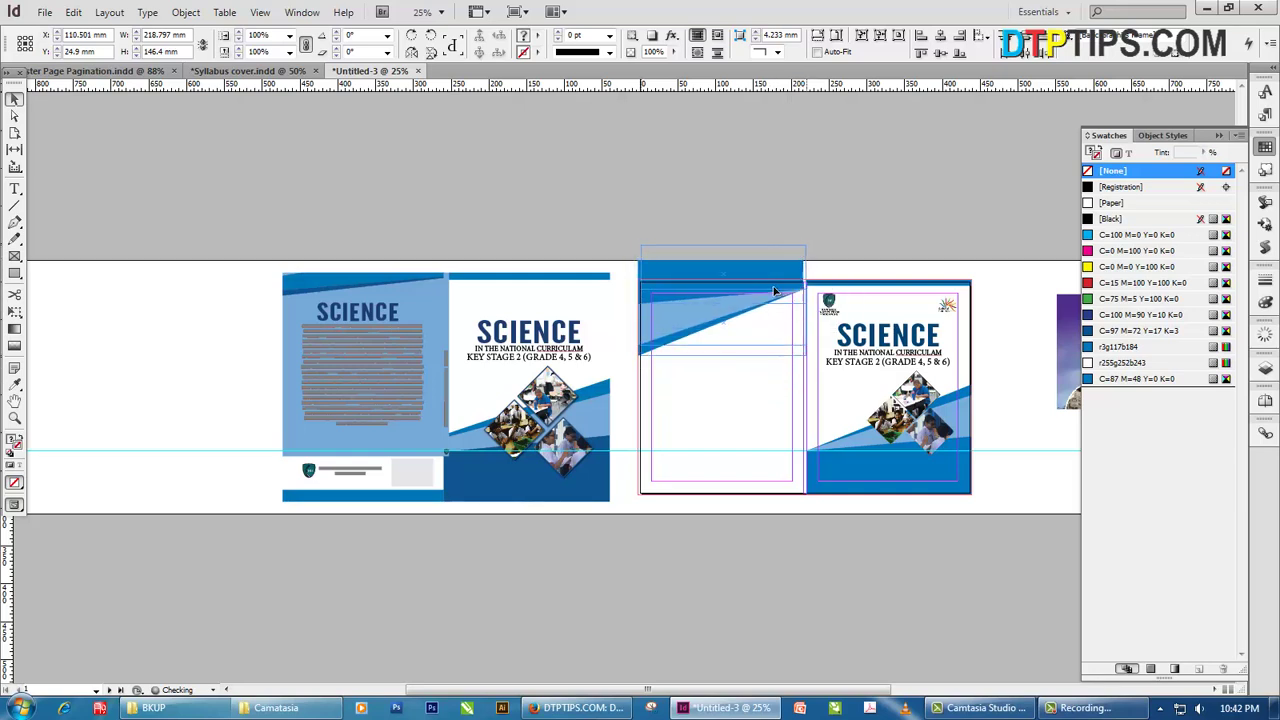
Flatten the flipped blue band group at the head of the back cover to about 64 mm high
left_click_drag(723, 356, 728, 309)
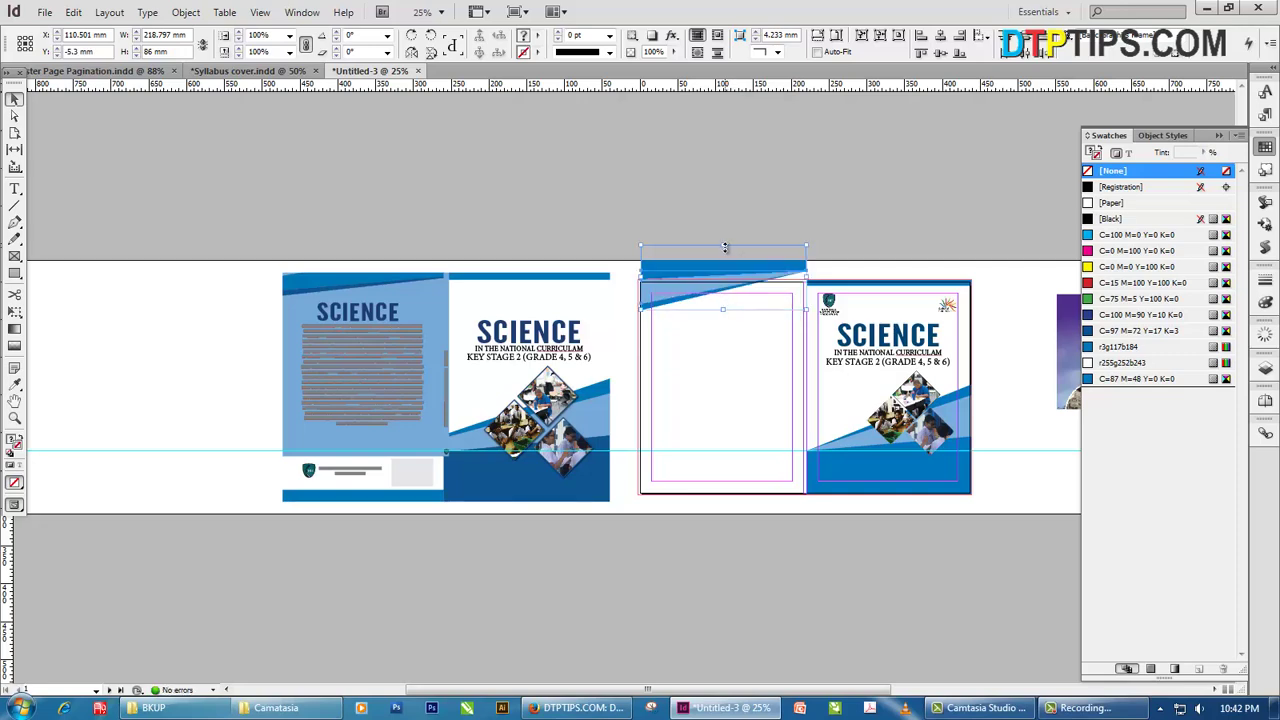
left_click_drag(725, 247, 770, 290)
scroll(780, 302, "up", 2)
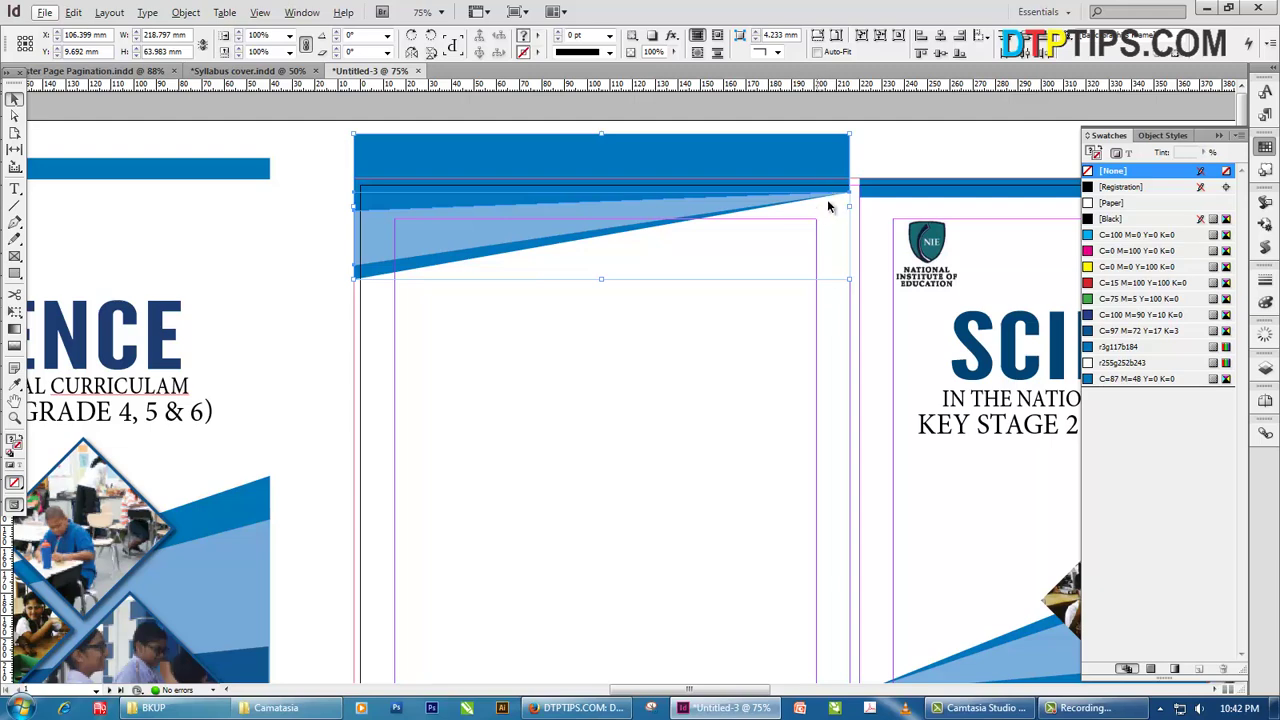
left_click(585, 133)
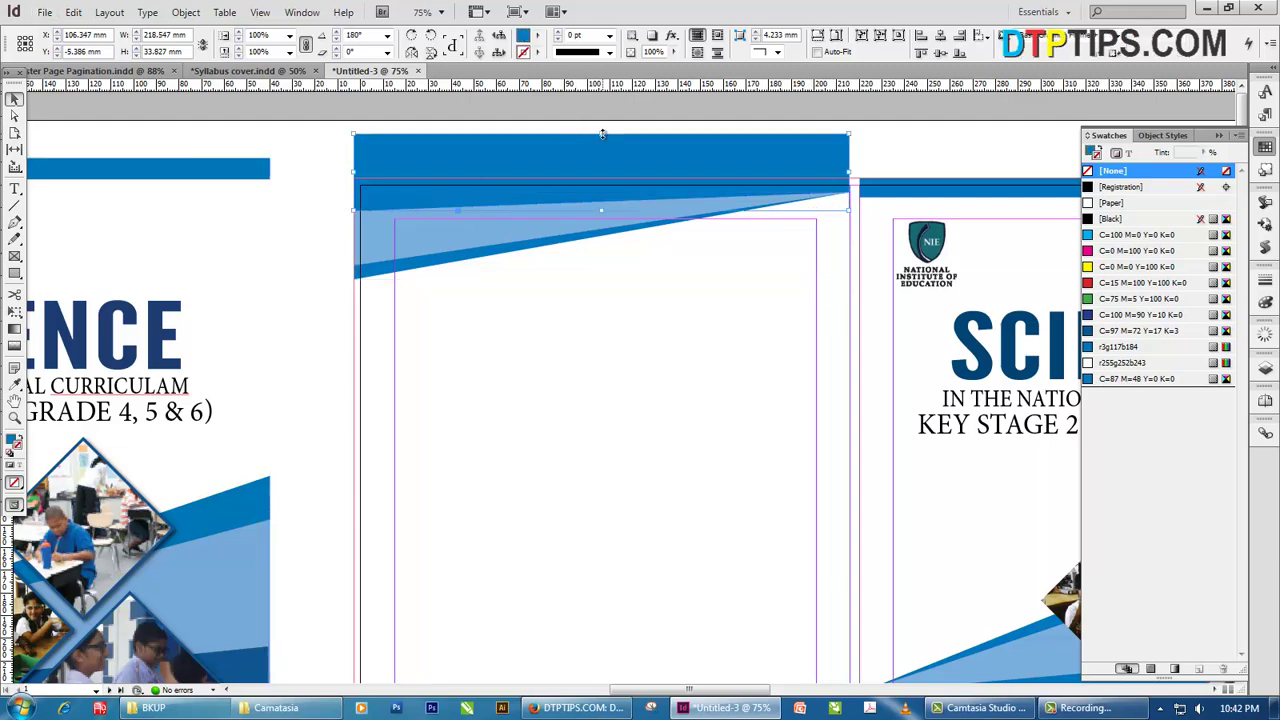
left_click_drag(602, 133, 602, 179)
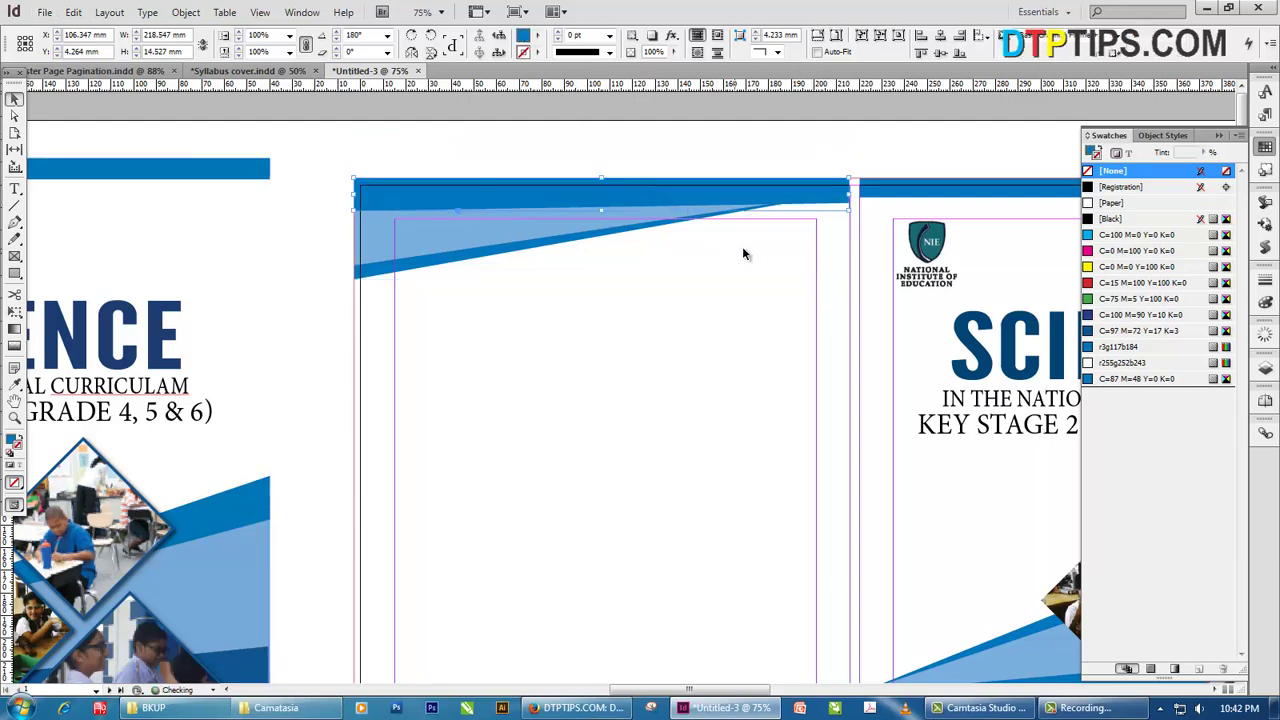
key("ctrl+z")
Lower only the upper two anchor points of the back cover's uppermost band to the bleed line, making it about 14.8 mm high
key("a")
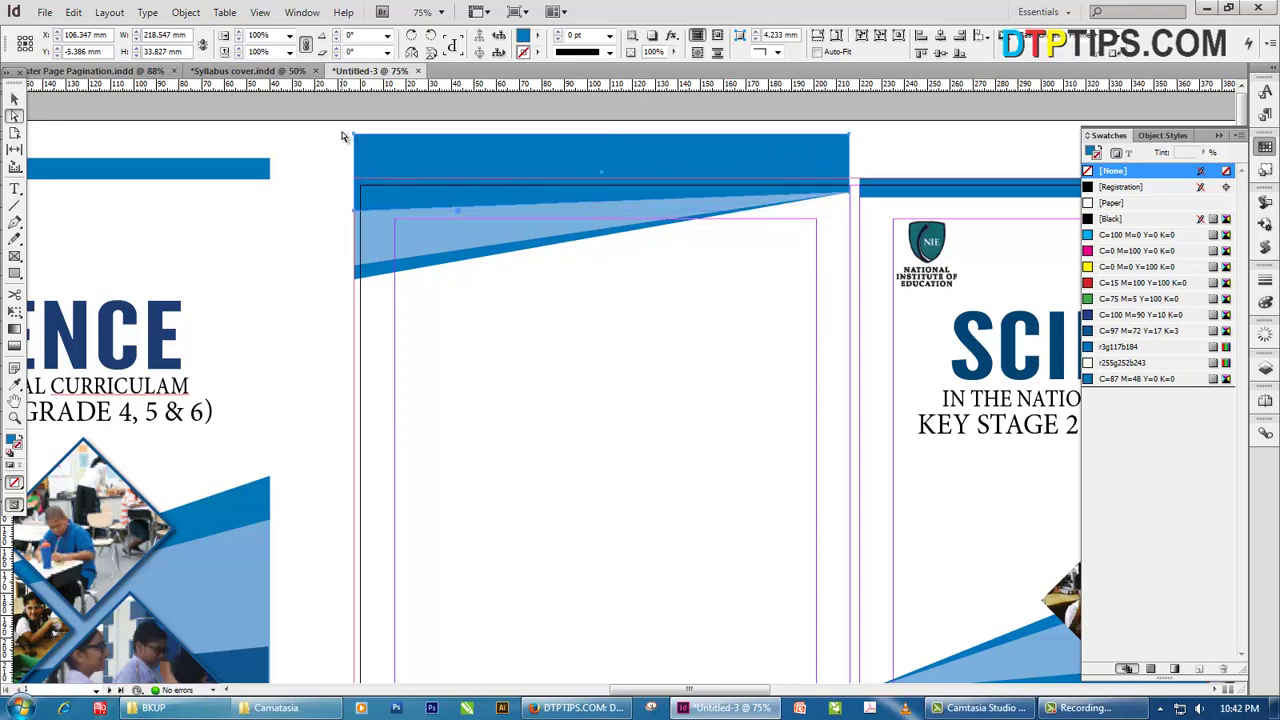
left_click_drag(333, 130, 862, 153)
left_click_drag(620, 137, 624, 171)
key("ctrl+z")
left_click_drag(374, 141, 867, 153)
key("shift+Down")
key("shift+Down")
key("shift+Down")
key("shift+Down")
key("shift+Down")
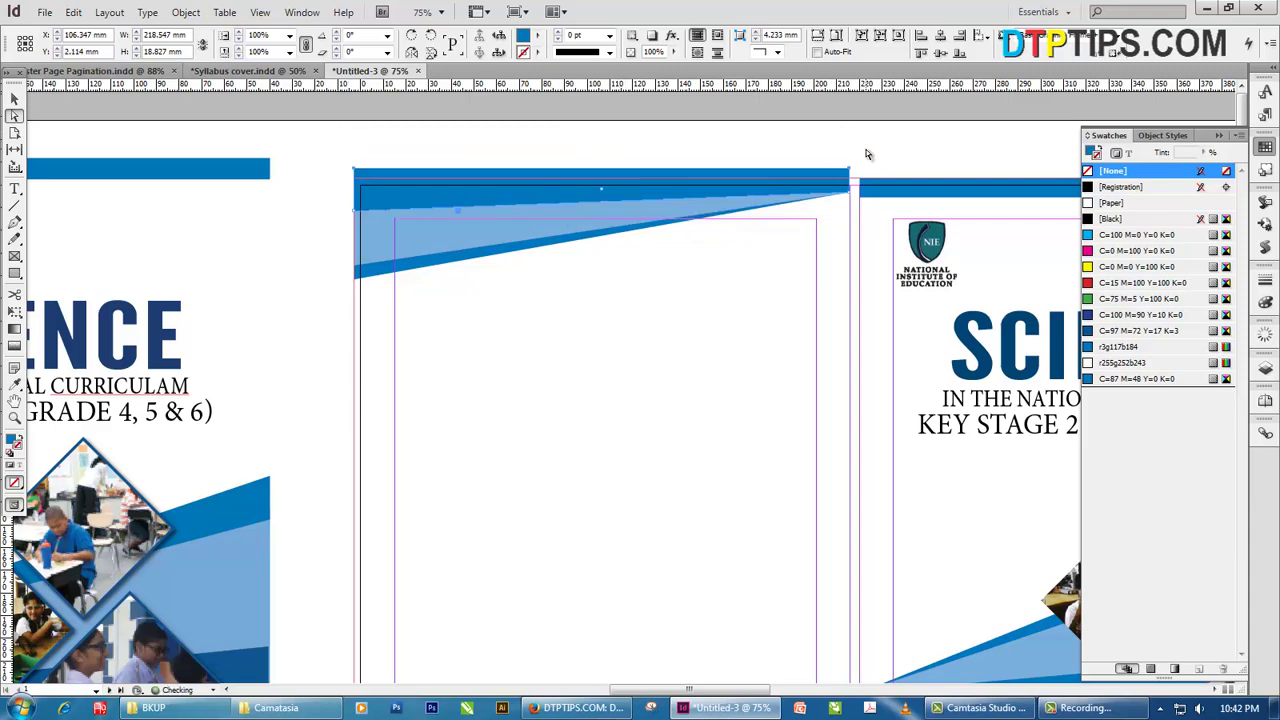
key("Down")
key("Down")
key("Down")
key("Down")
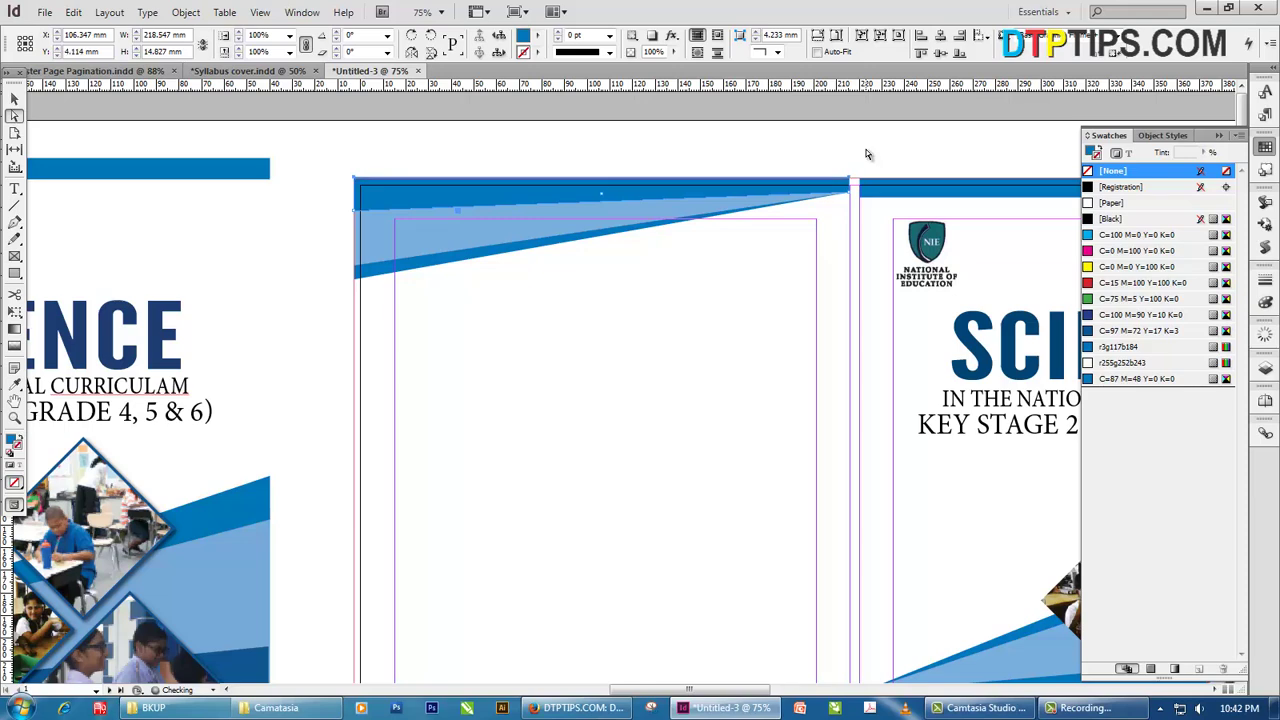
Draw a rectangle covering the whole back cover out to the bleed, about 218.9 mm wide and 285.4 mm high
left_click(721, 353)
key("ctrl+minus")
key("ctrl+minus")
key("ctrl+minus")
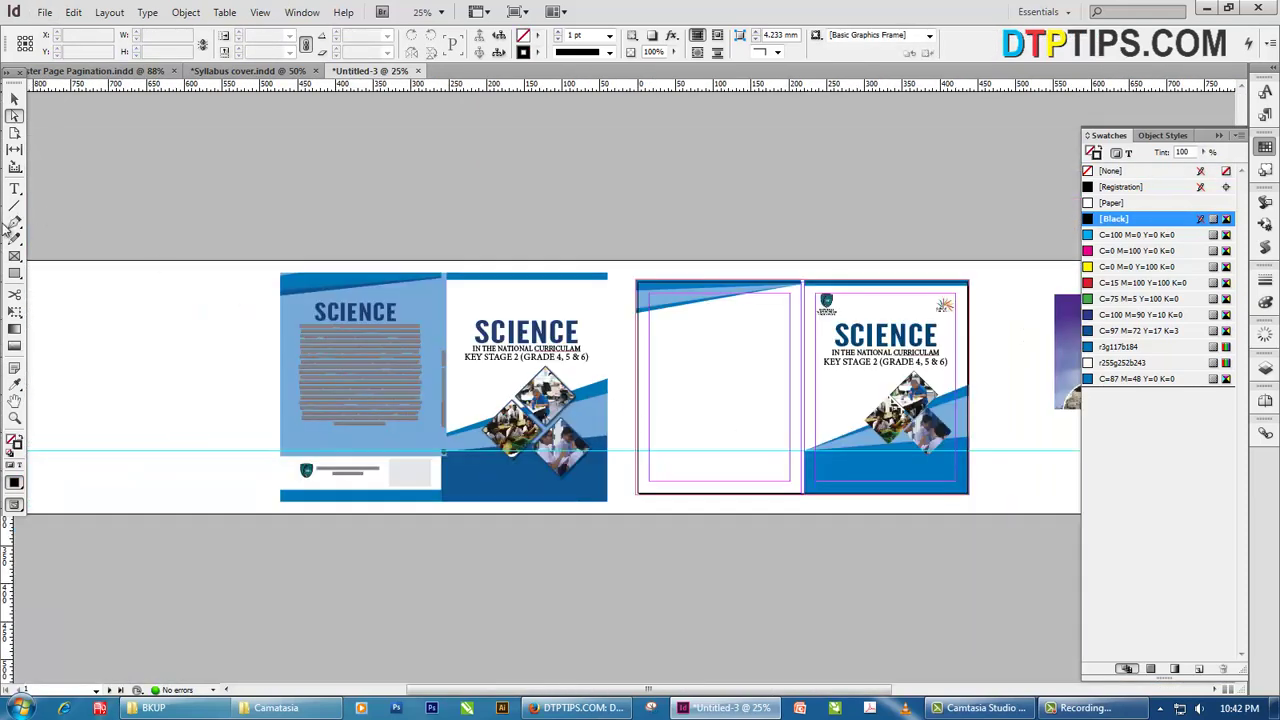
left_click(14, 273)
left_click_drag(802, 283, 640, 500)
key("ctrl+equal")
key("ctrl+equal")
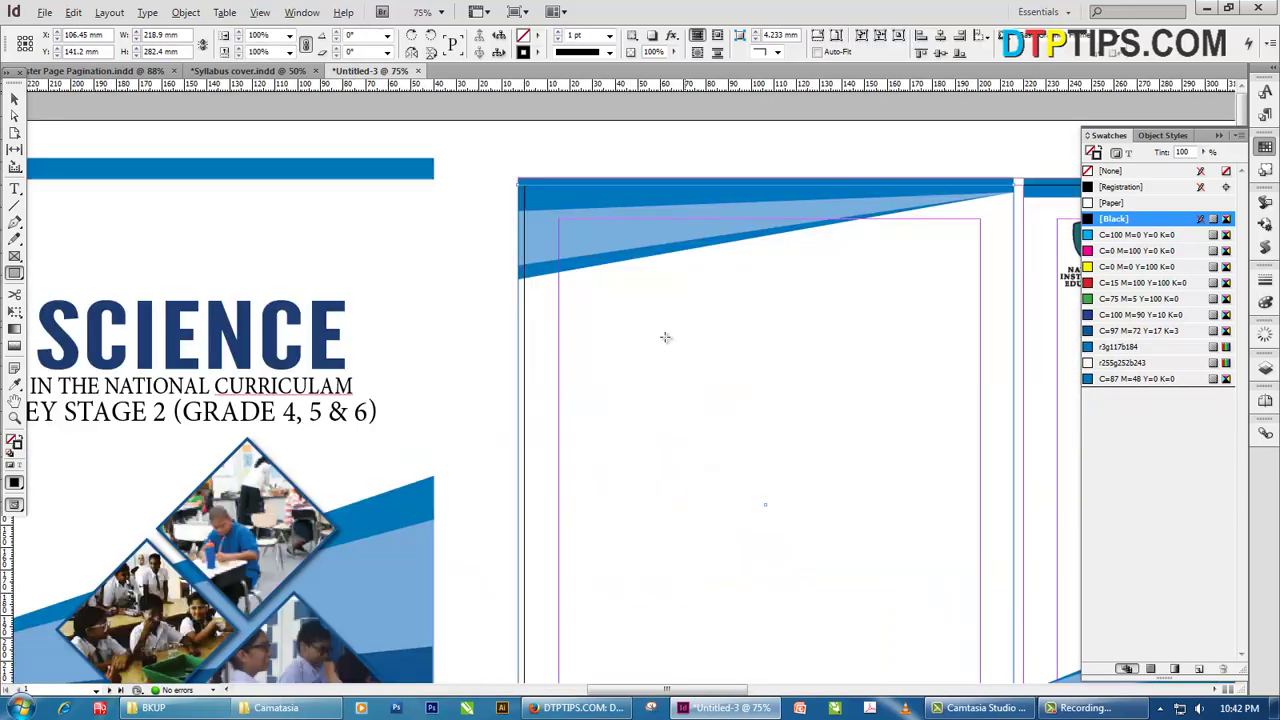
left_click(15, 101)
left_click_drag(767, 186, 767, 178)
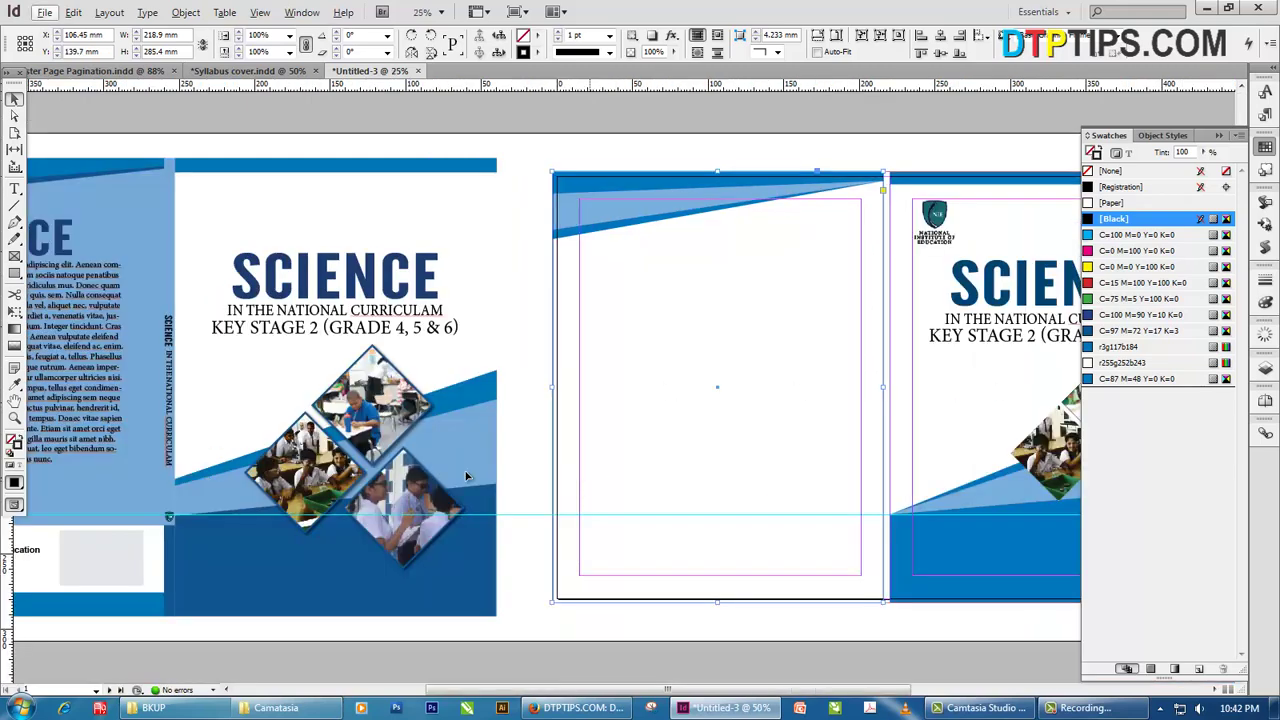
Save the reference back cover's light blue background colour as a CMYK swatch, C=50 M=20 Y=0 K=3
key("ctrl+minus")
key("ctrl+minus")
left_click(478, 316)
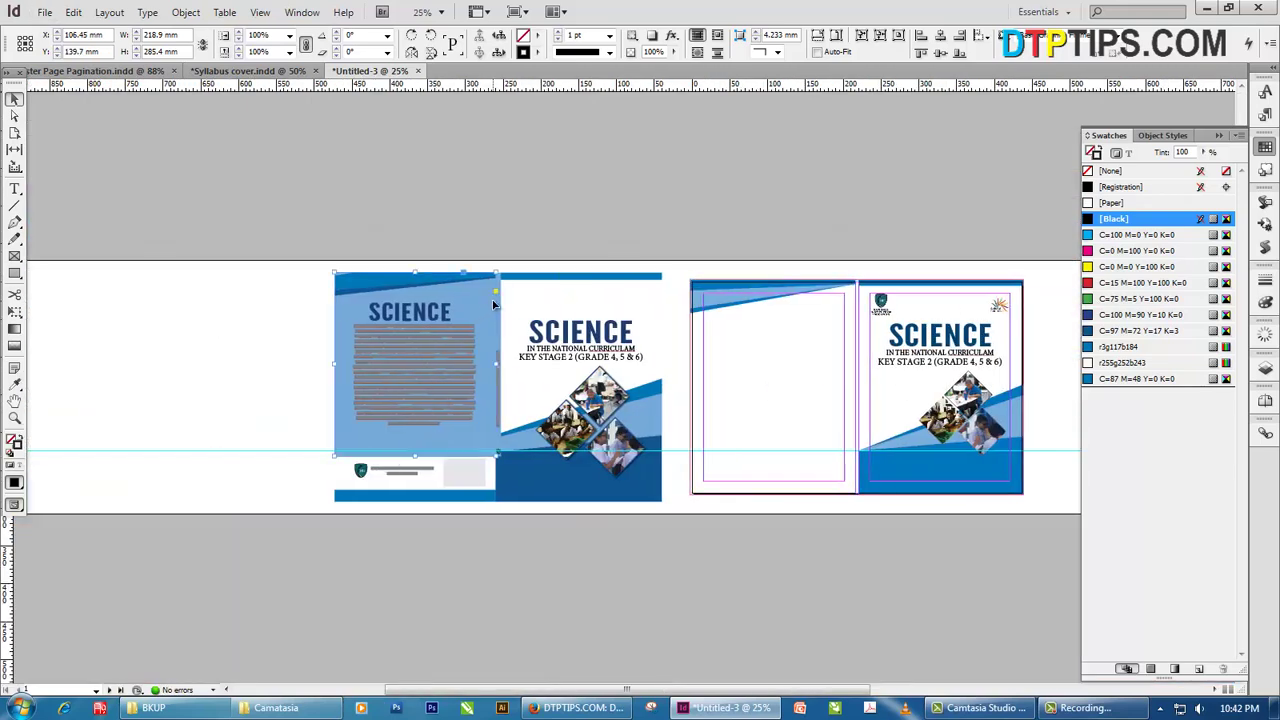
double_click(12, 443)
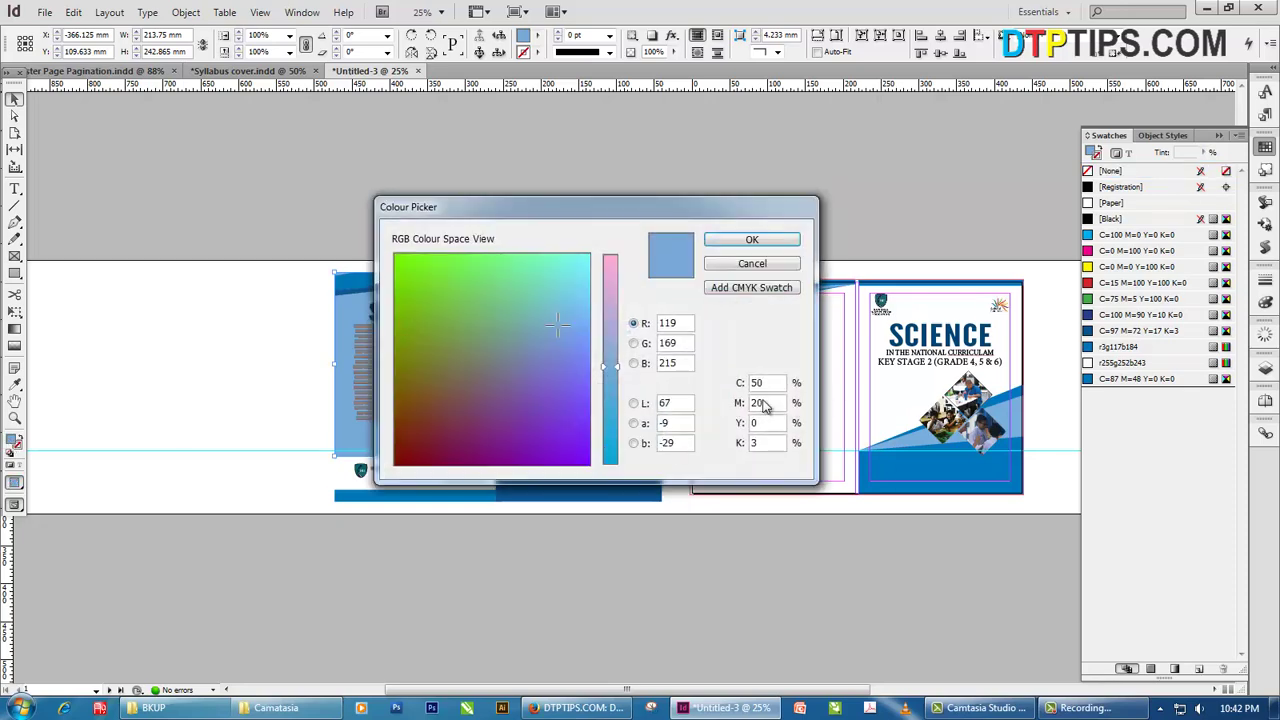
left_click(757, 290)
left_click(752, 240)
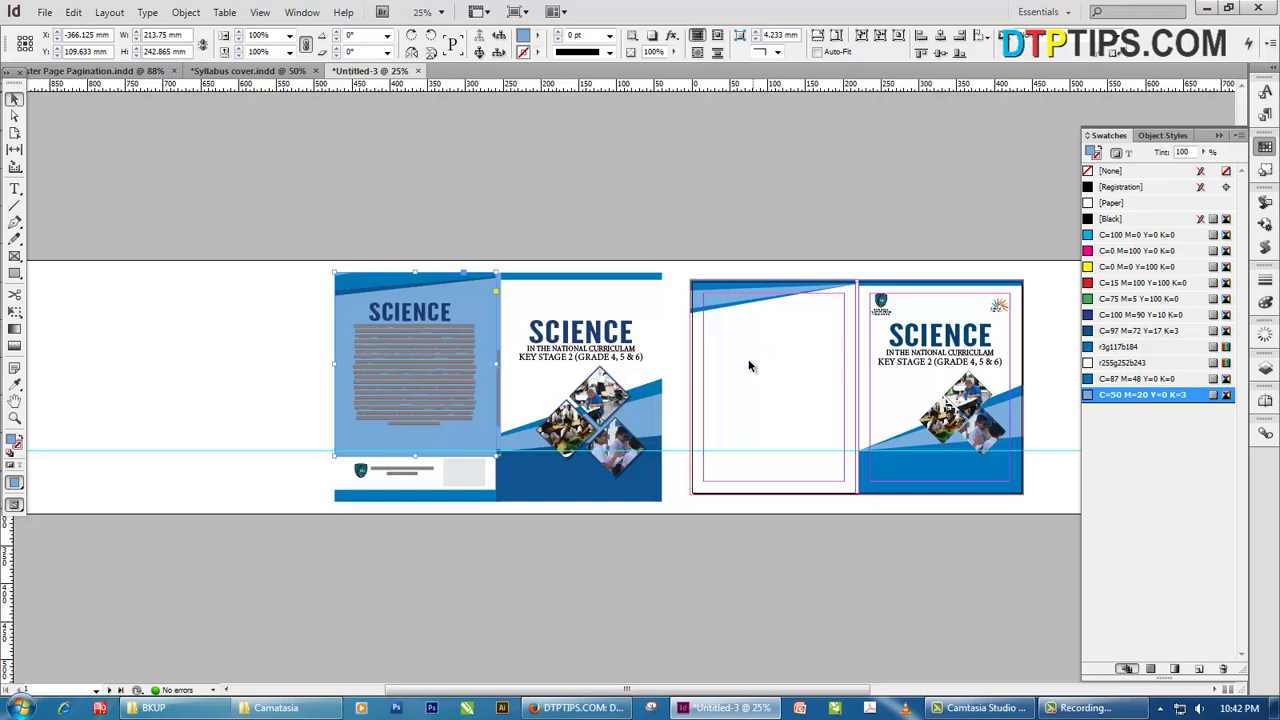
Fill the new back cover rectangle with the C=50 M=20 Y=0 K=3 swatch and send it to the back
left_click(749, 366)
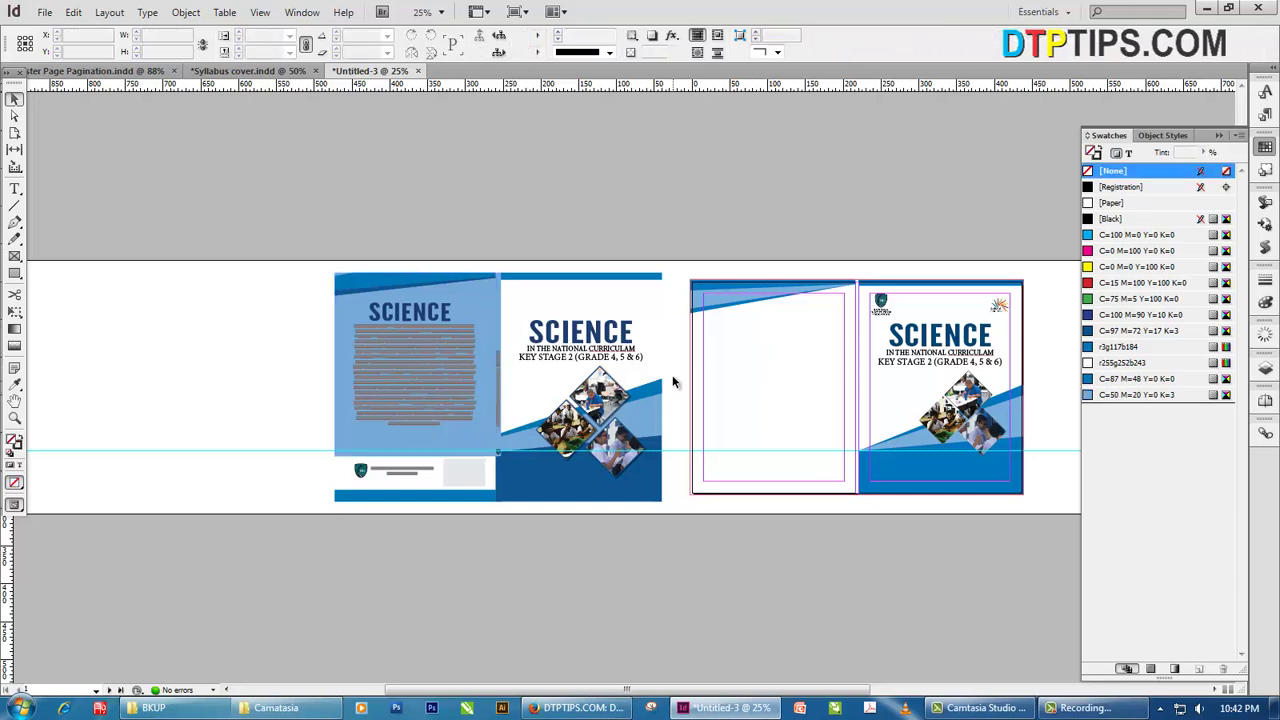
left_click(1137, 395)
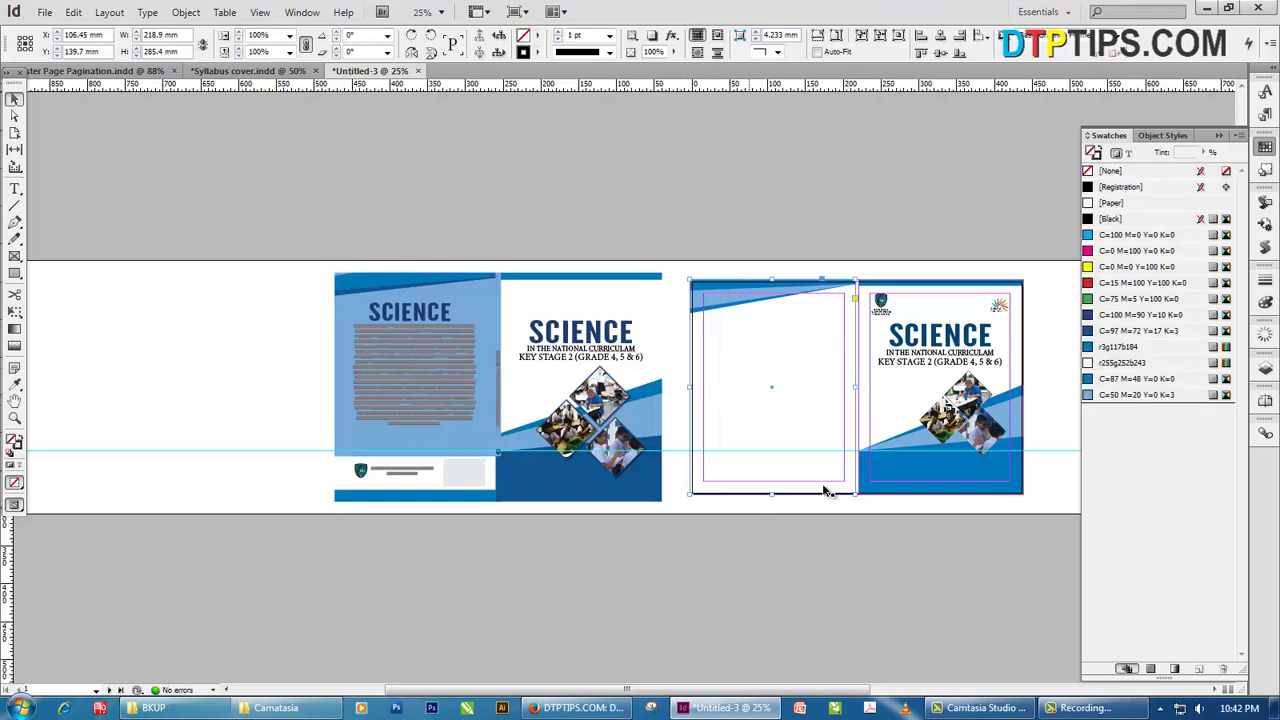
left_click(1107, 167)
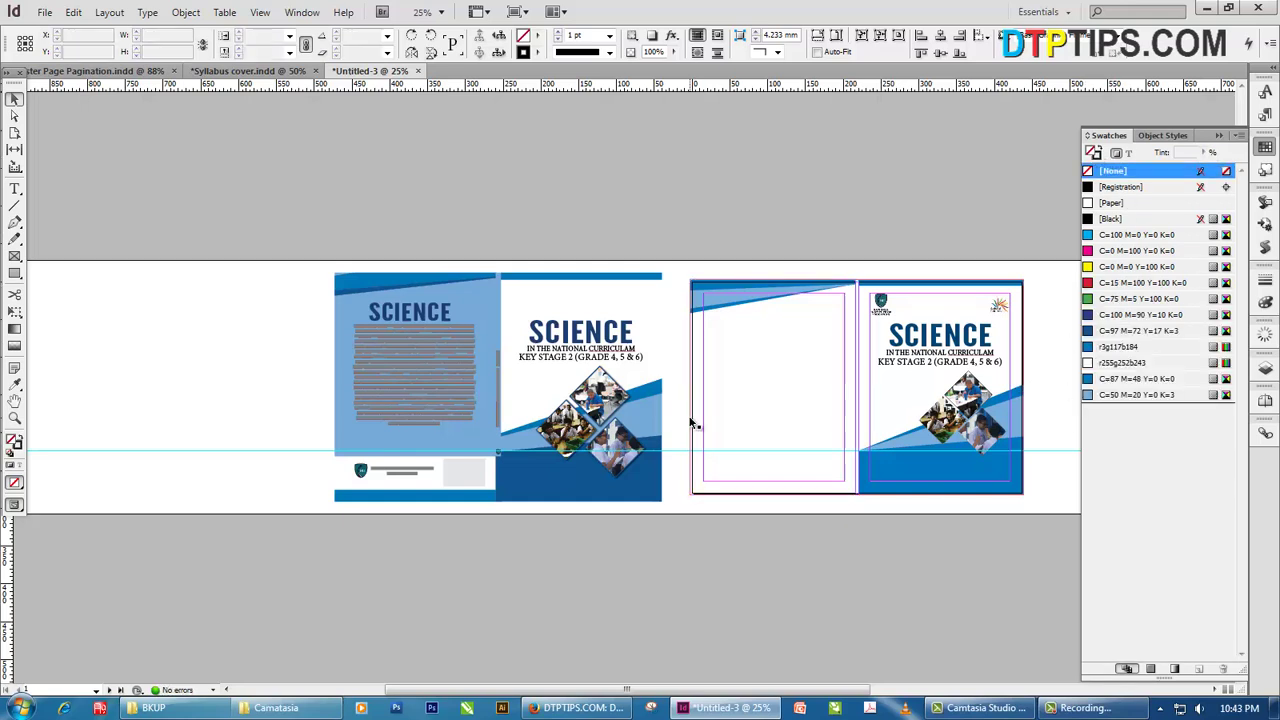
left_click(1124, 396)
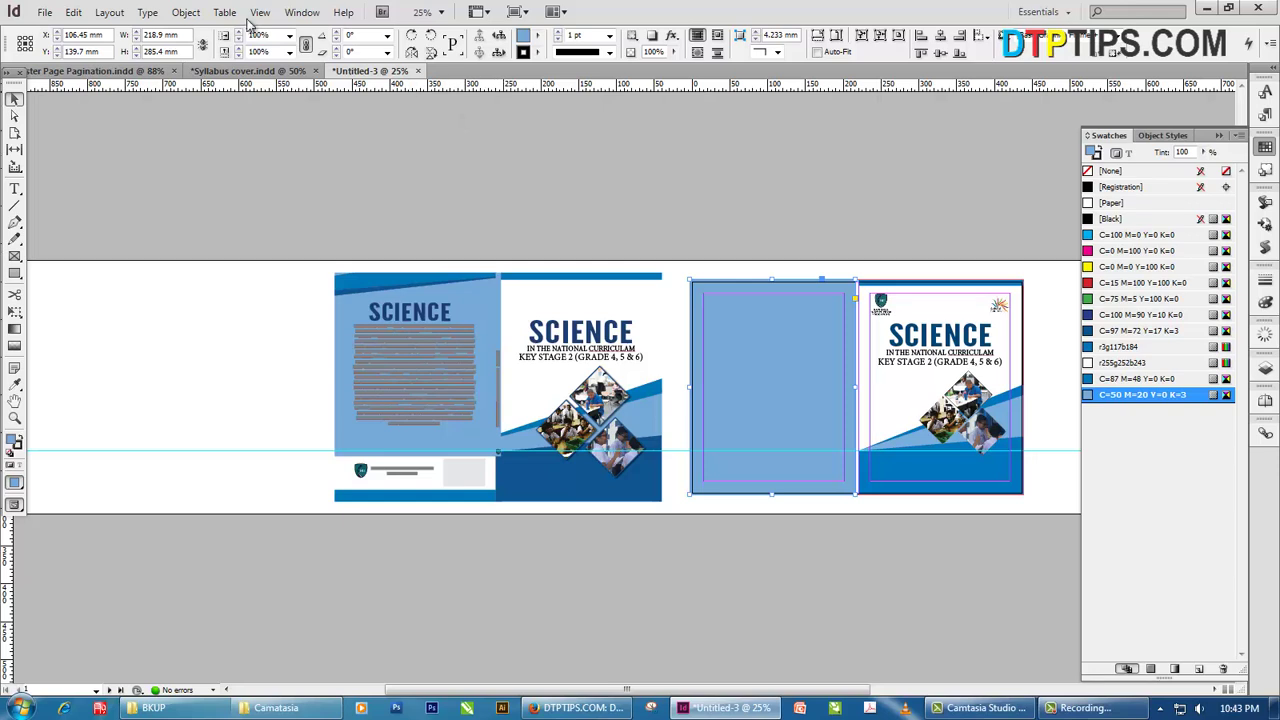
left_click(186, 12)
mouse_move(213, 72)
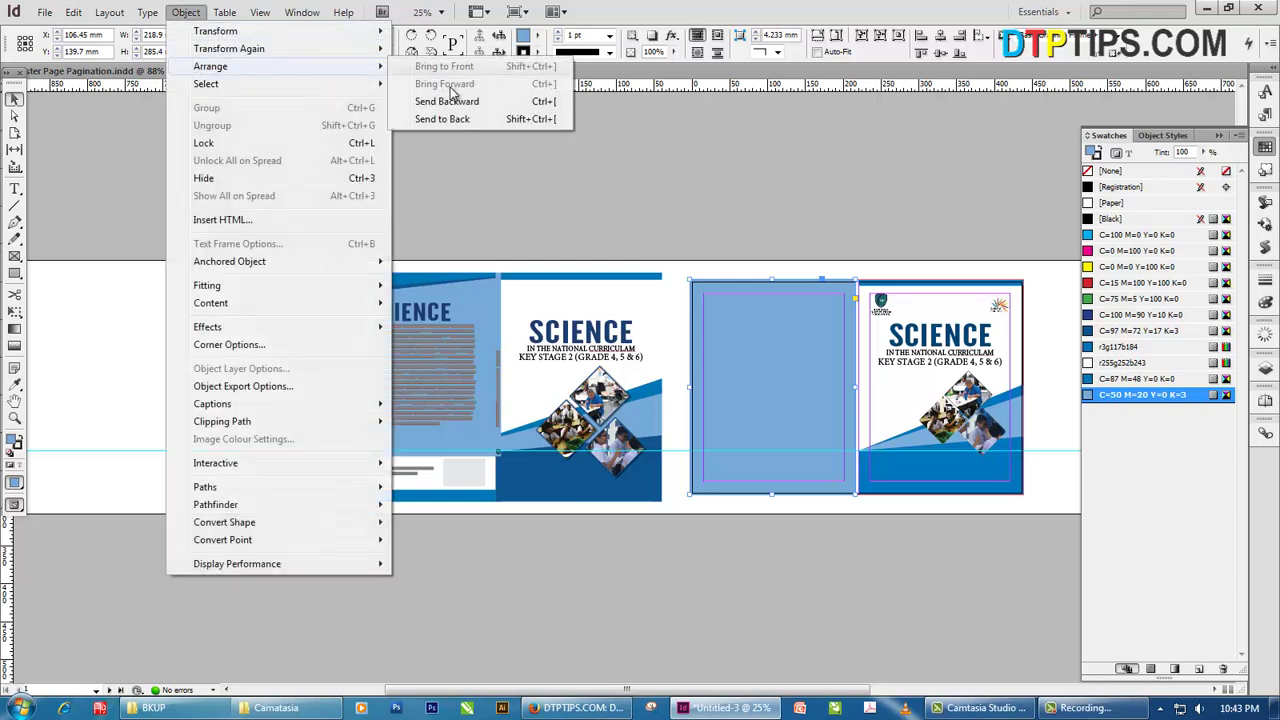
left_click(442, 119)
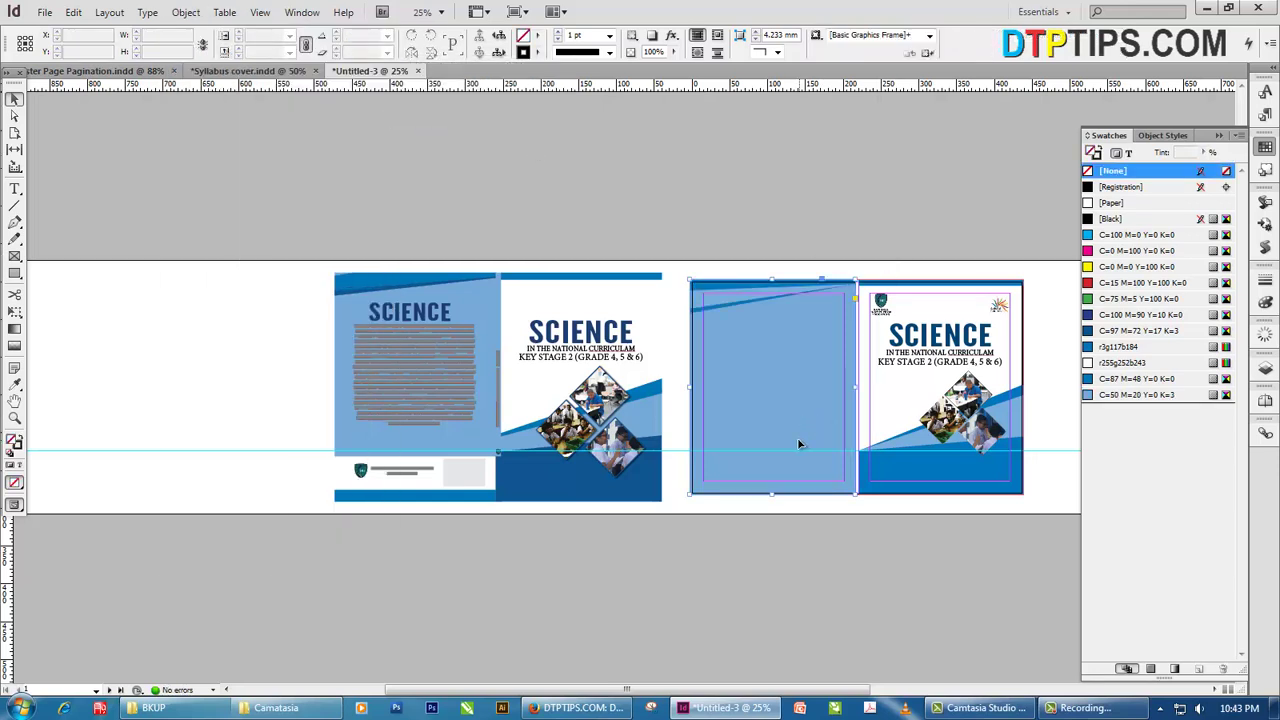
scroll(780, 360, "up", 1, "alt")
key("ctrl+shift+a")
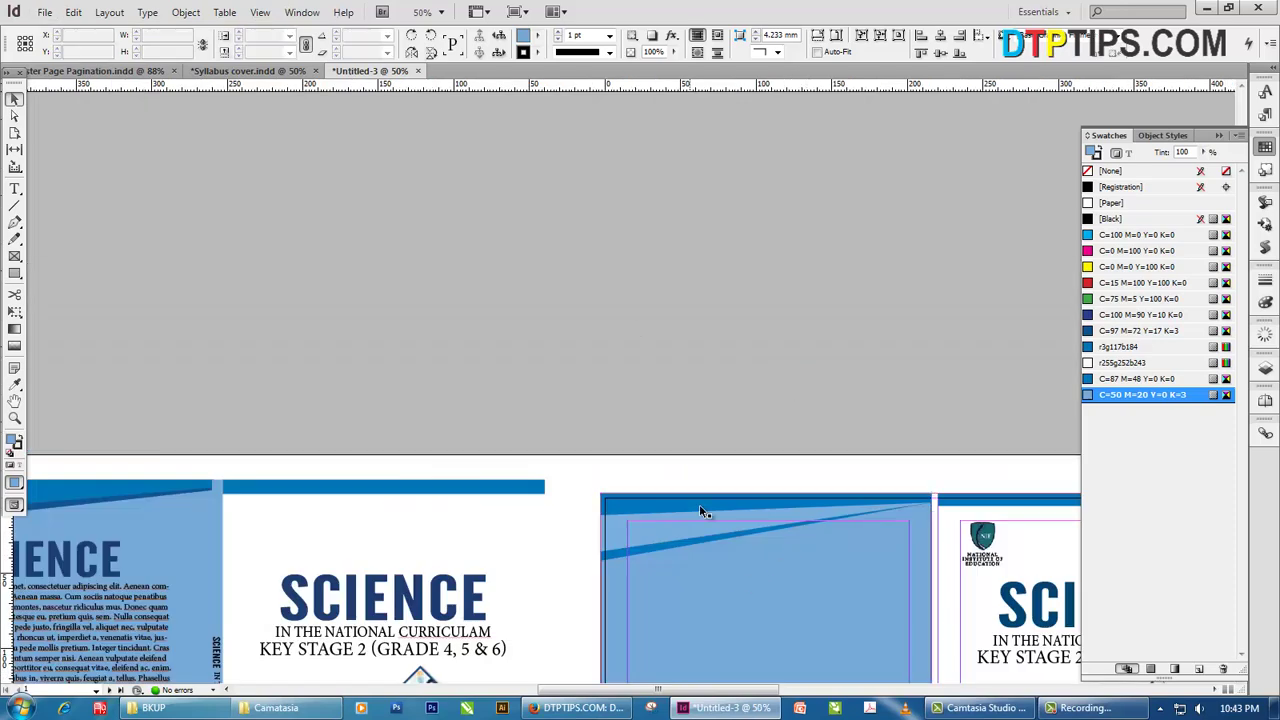
scroll(142, 530, "left", 3)
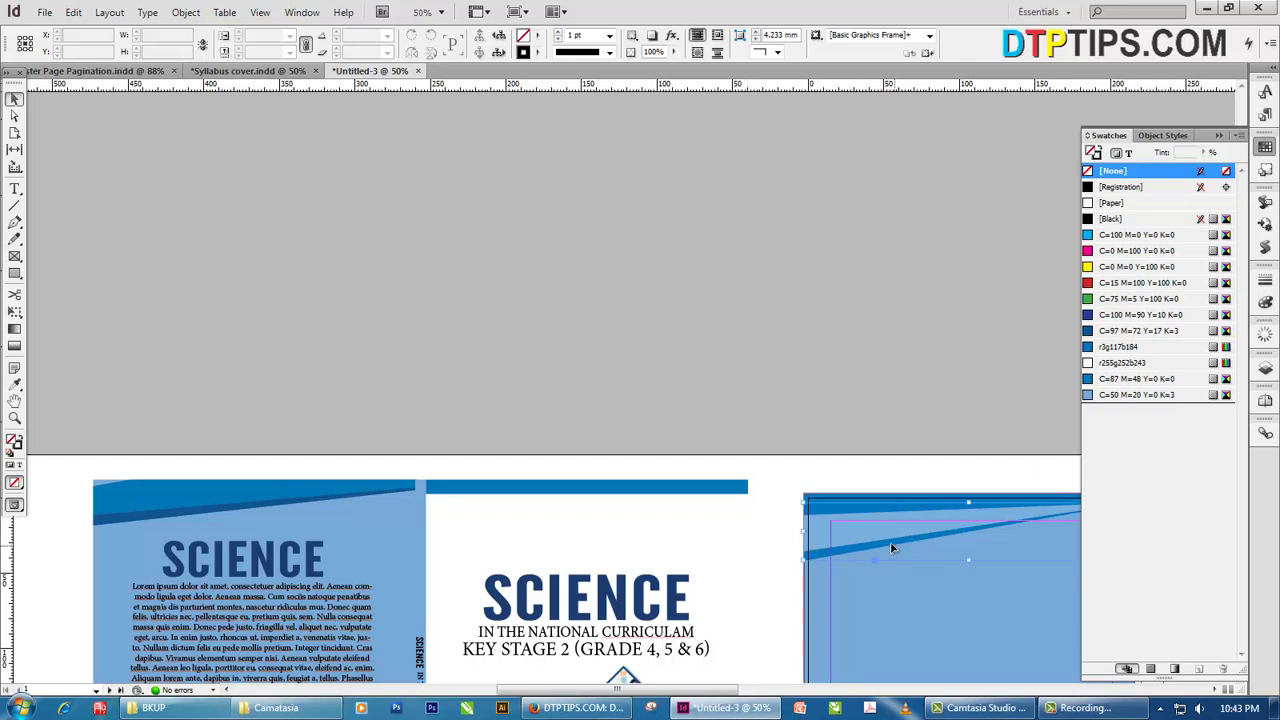
left_click(822, 510)
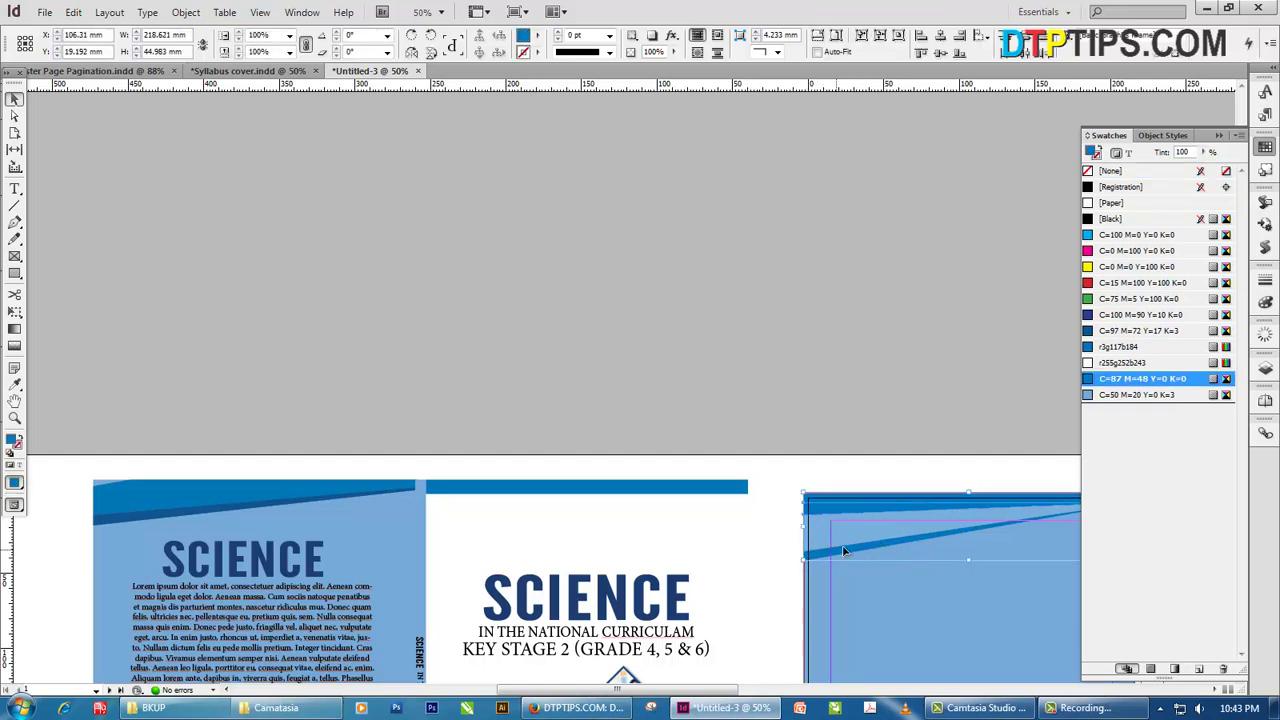
left_click_drag(842, 550, 842, 536)
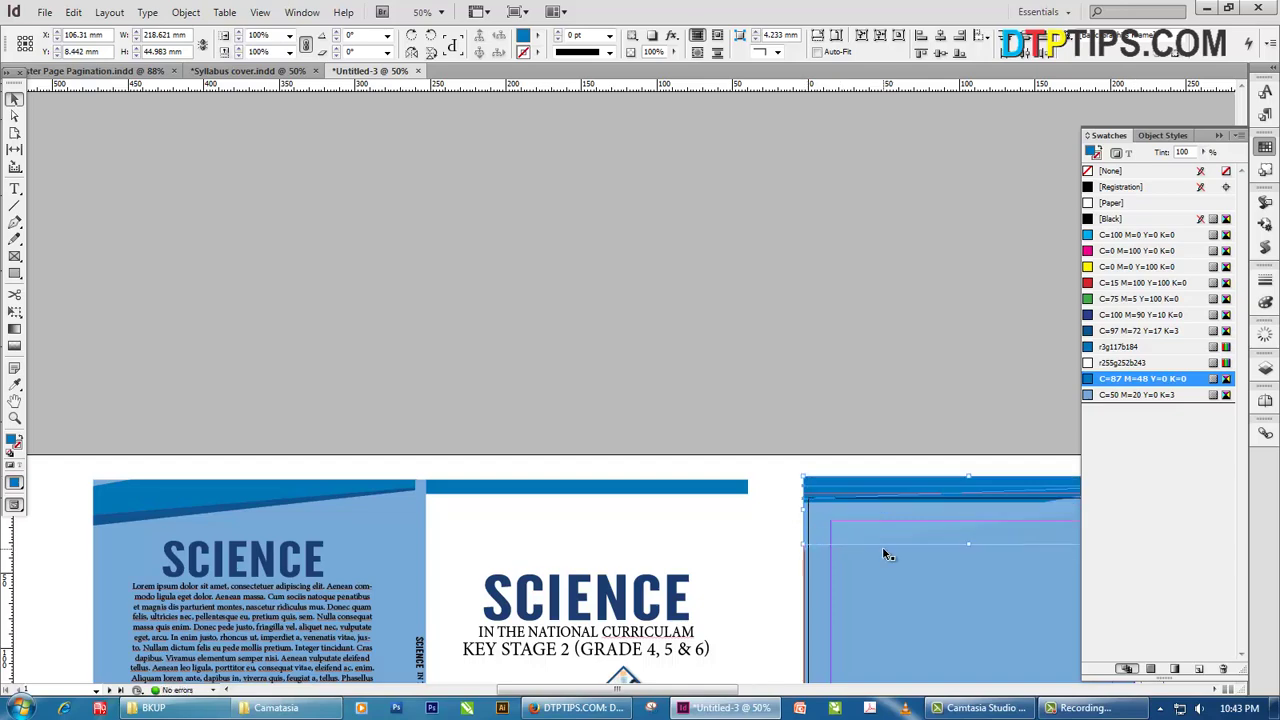
key("ctrl+z")
Examine the angled bands at the head of the reference back cover and compare them with the new back cover's bands
scroll(729, 550, "right", 4)
scroll(687, 532, "up", 2)
scroll(460, 338, "down", 1)
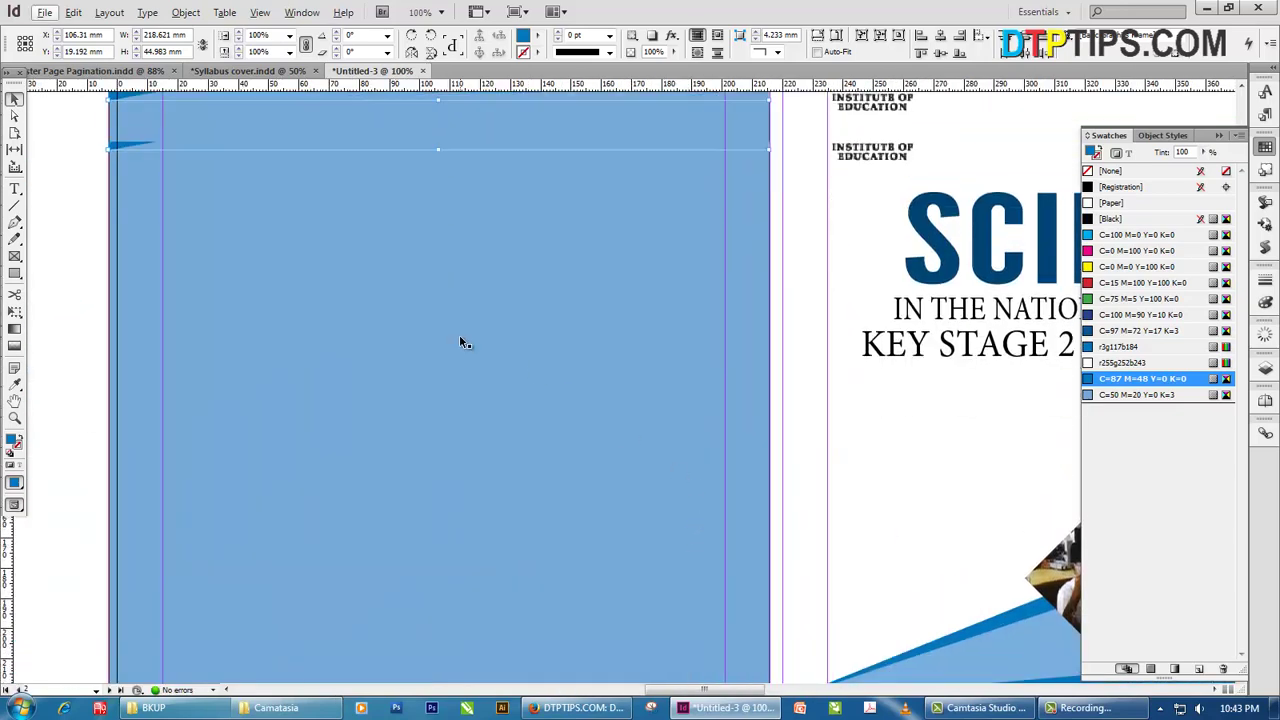
scroll(460, 342, "up", 2)
scroll(486, 367, "left", 6)
scroll(726, 372, "down", 1)
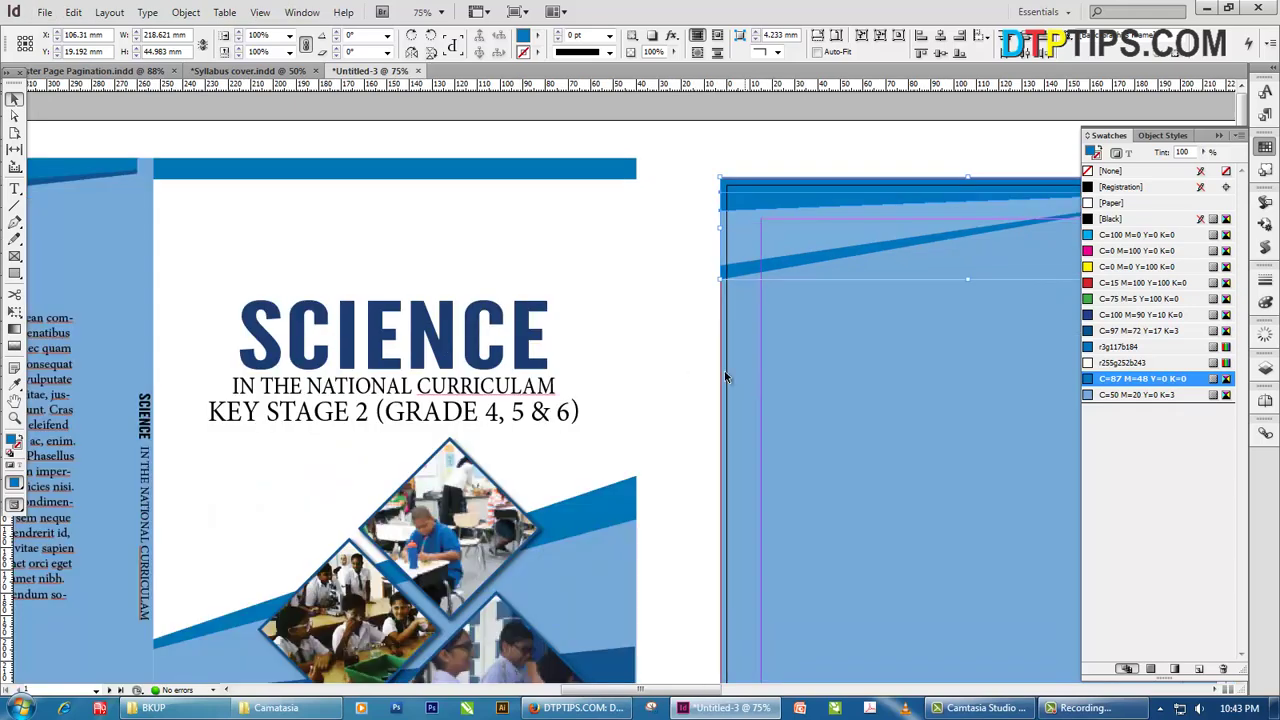
scroll(522, 342, "left", 2)
scroll(196, 185, "left", 6)
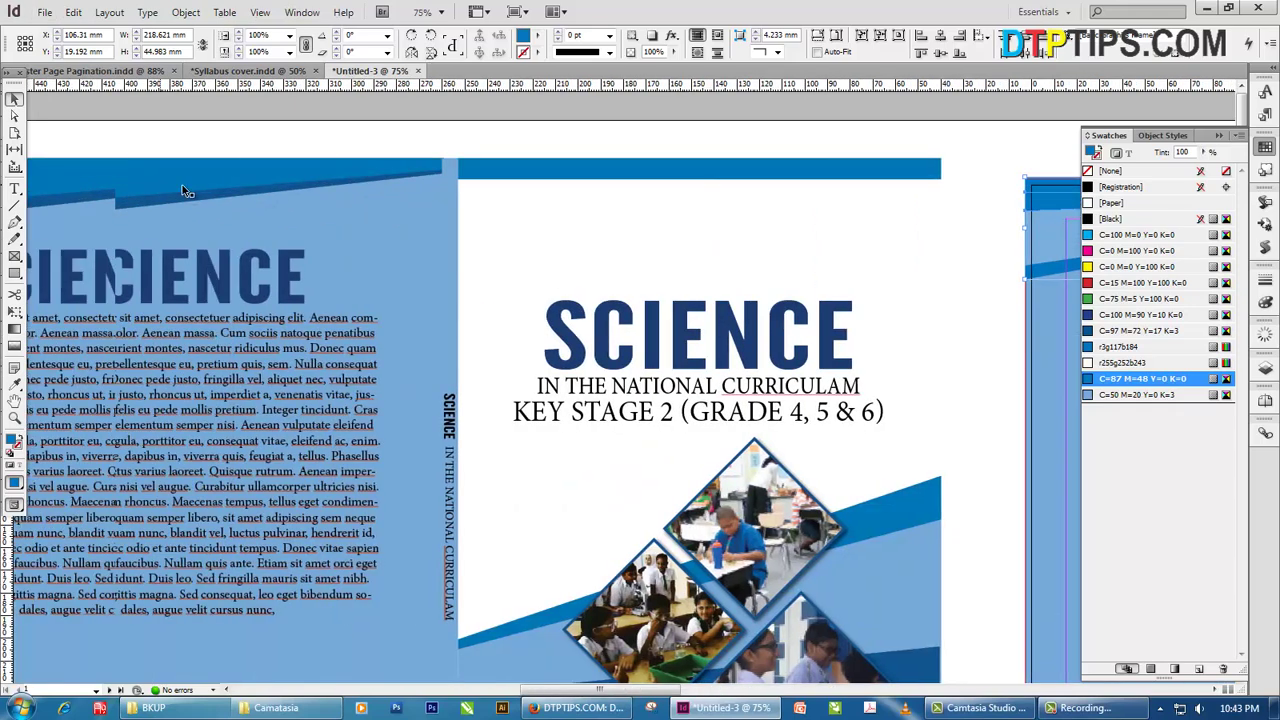
left_click(158, 194)
scroll(670, 230, "right", 2)
scroll(670, 230, "right", 8)
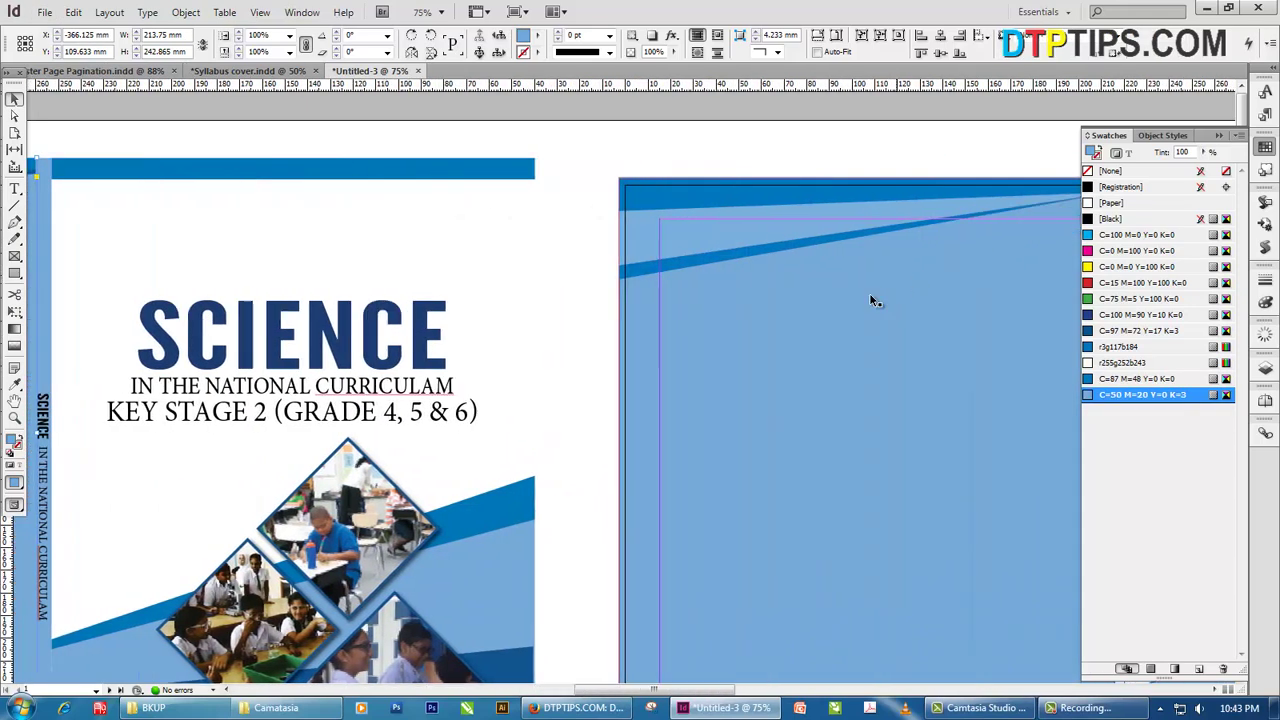
Flatten the light blue wedge and the dark stripe beneath it on the back cover together, making the wedge about 16.6 mm high
left_click(676, 263)
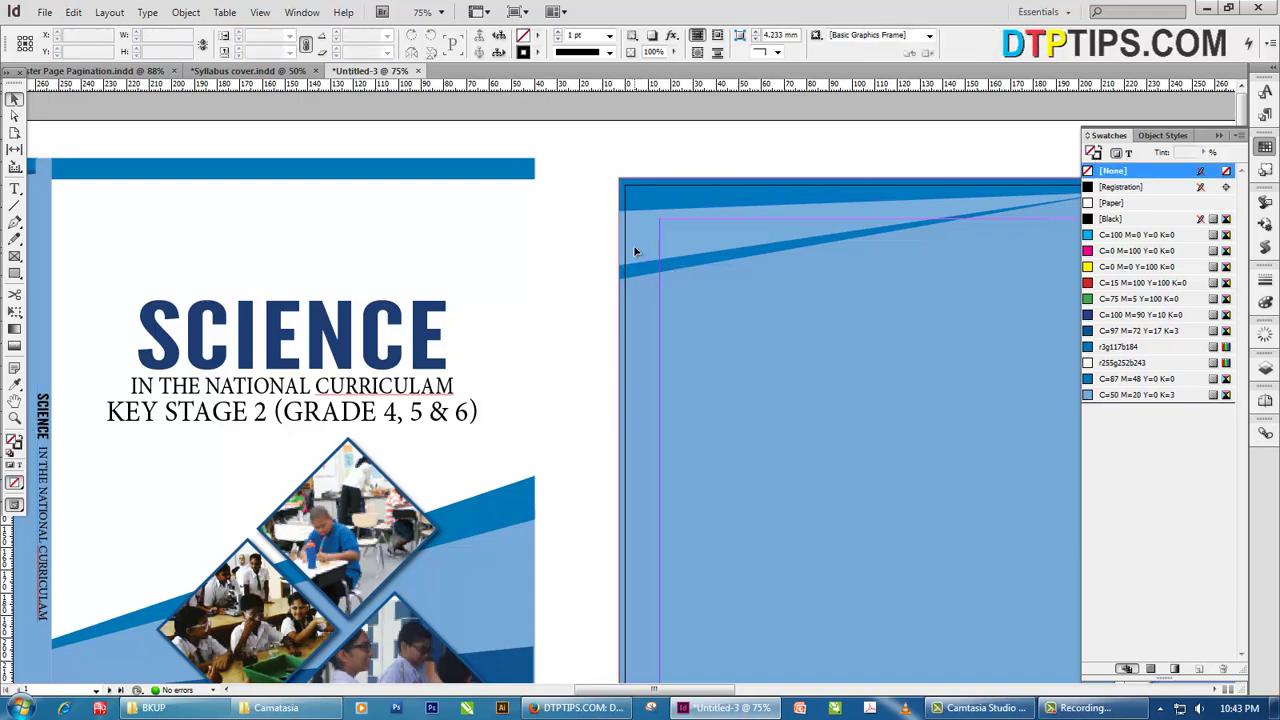
left_click(635, 240)
left_click(654, 200)
left_click(632, 258)
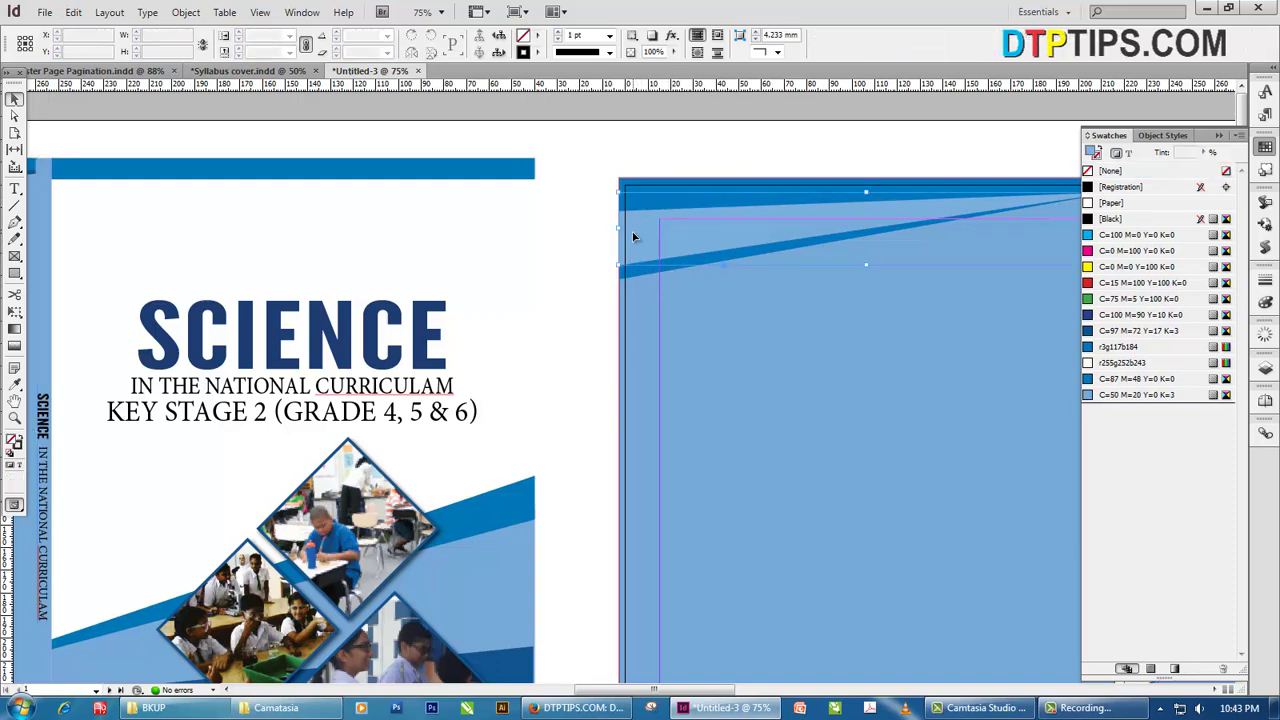
left_click(634, 273, "shift")
scroll(938, 292, "right", 3)
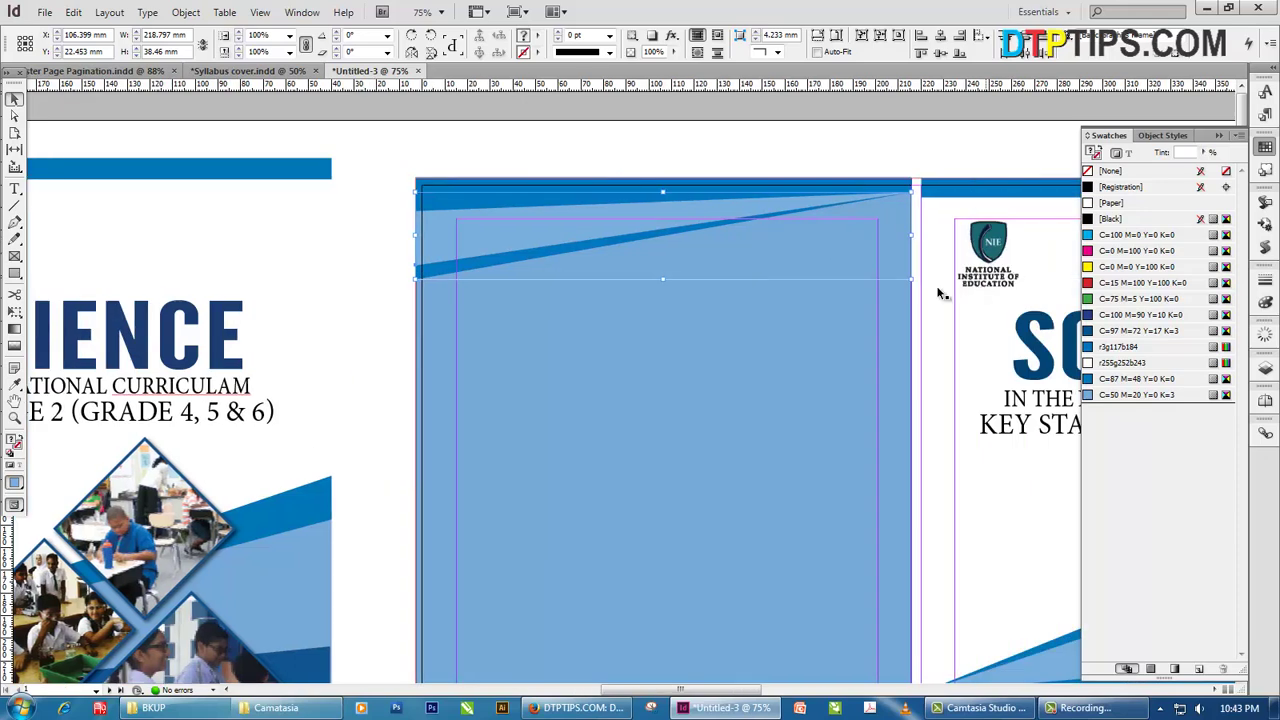
left_click_drag(660, 277, 667, 237)
left_click(446, 169)
left_click(434, 225)
scroll(403, 252, "left", 3)
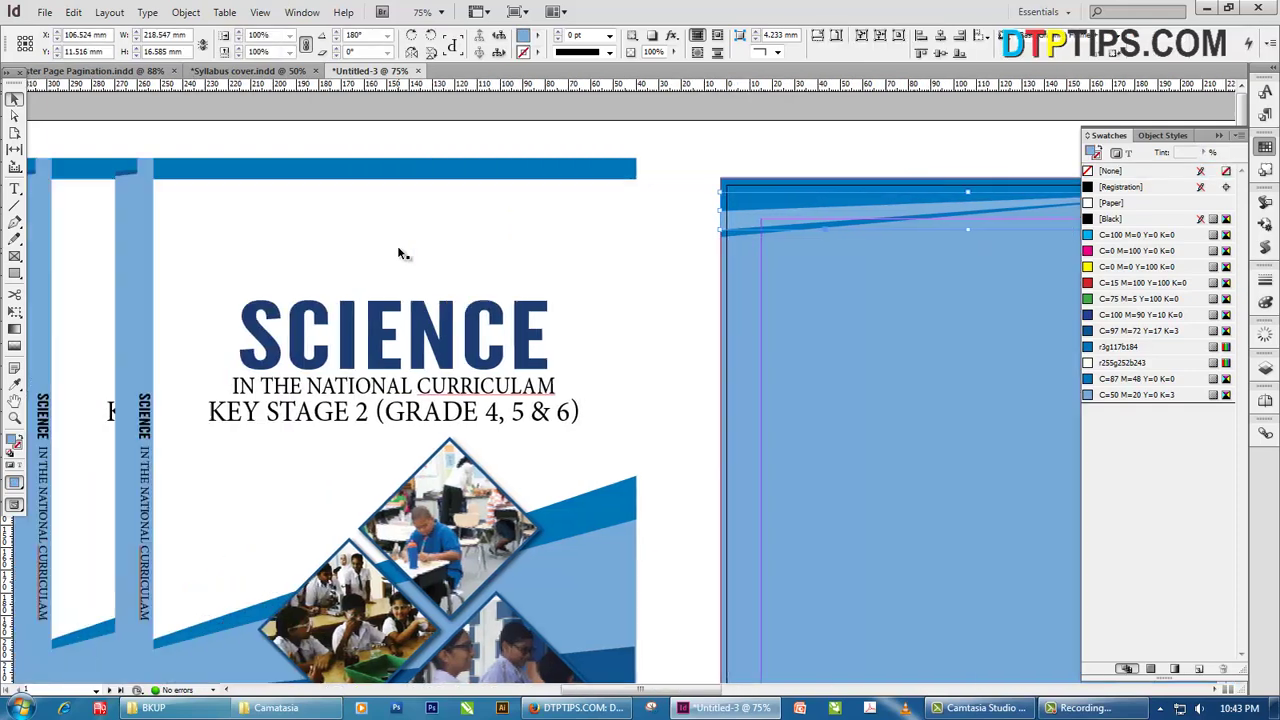
left_click(682, 230)
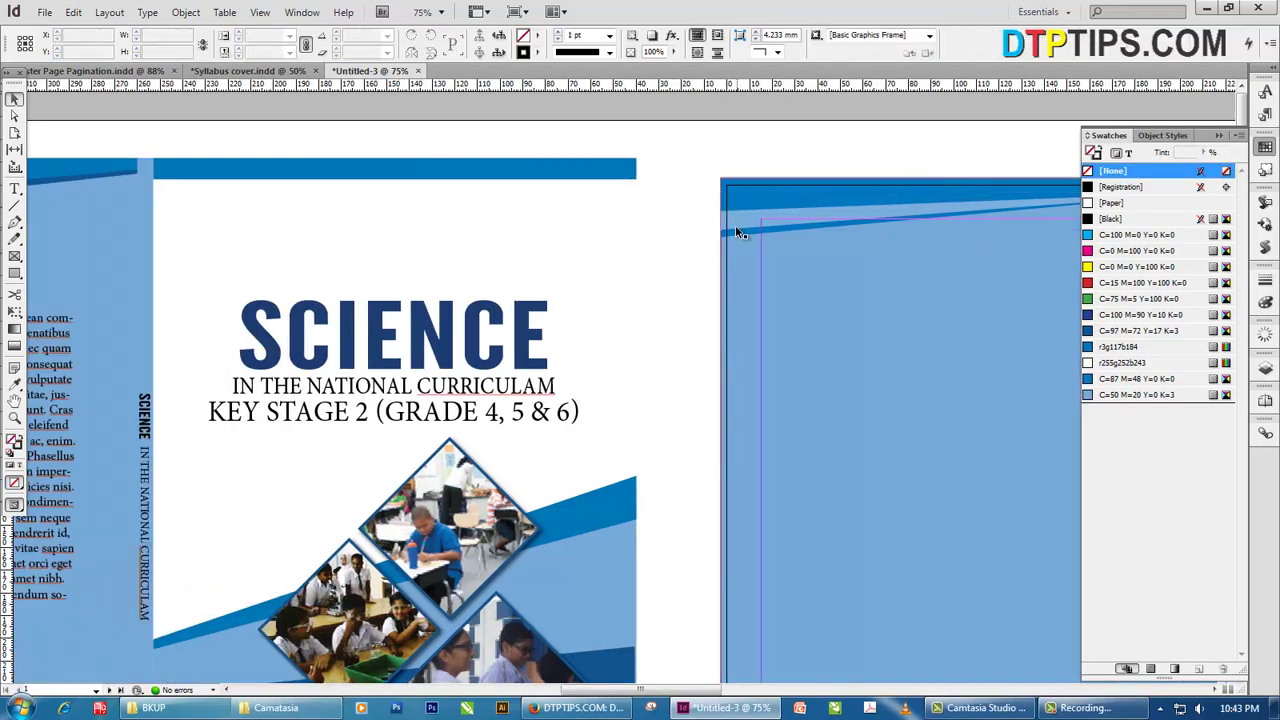